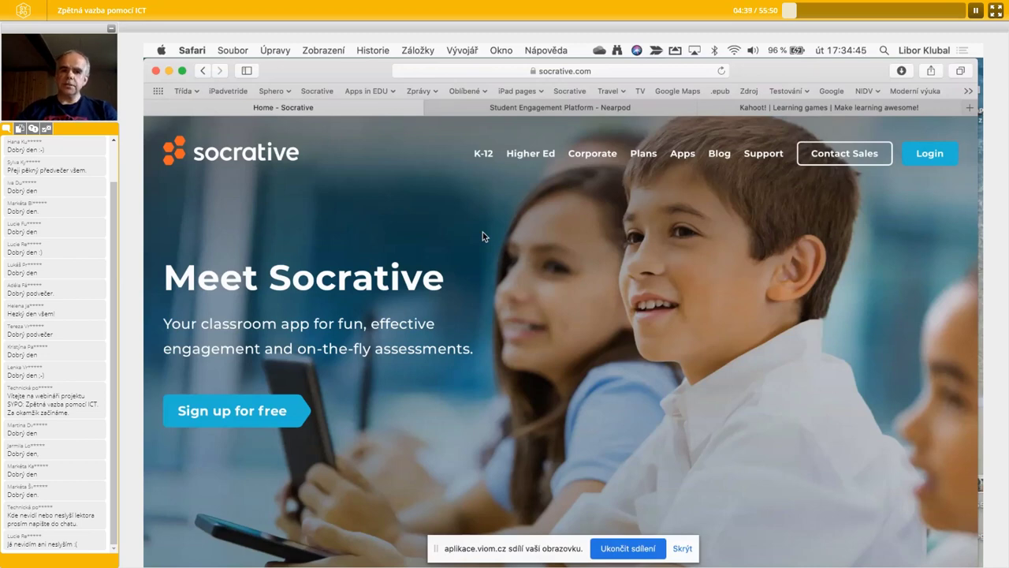
- View the Nearpod and Kahoot tabs, return to the Socrative tab, then move to the Preview desktop
{"action": "left_click", "coordinate": [573, 114]}
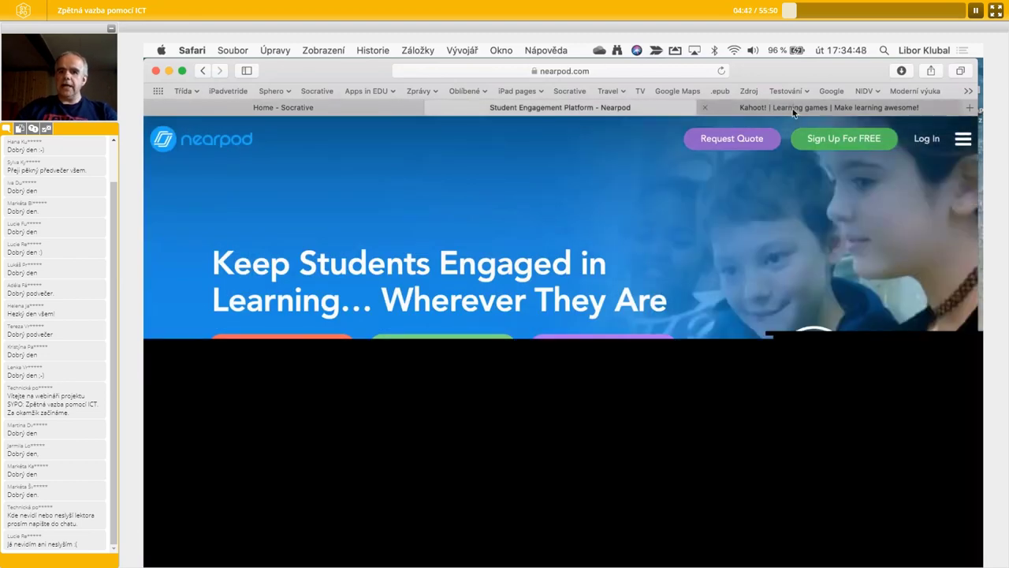
{"action": "left_click", "coordinate": [792, 112]}
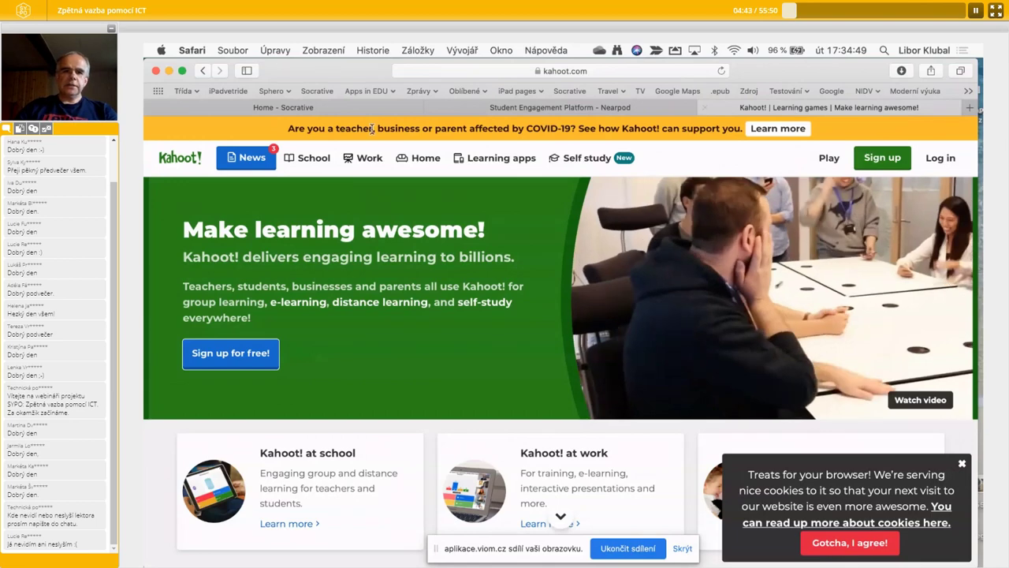
{"action": "left_click", "coordinate": [300, 112]}
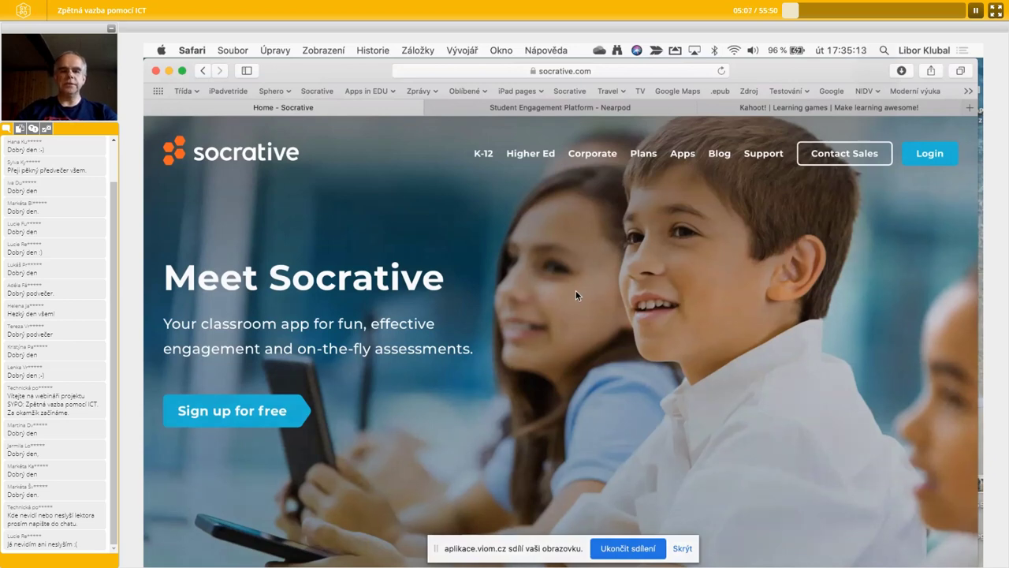
{"action": "key", "text": "ctrl+Right"}
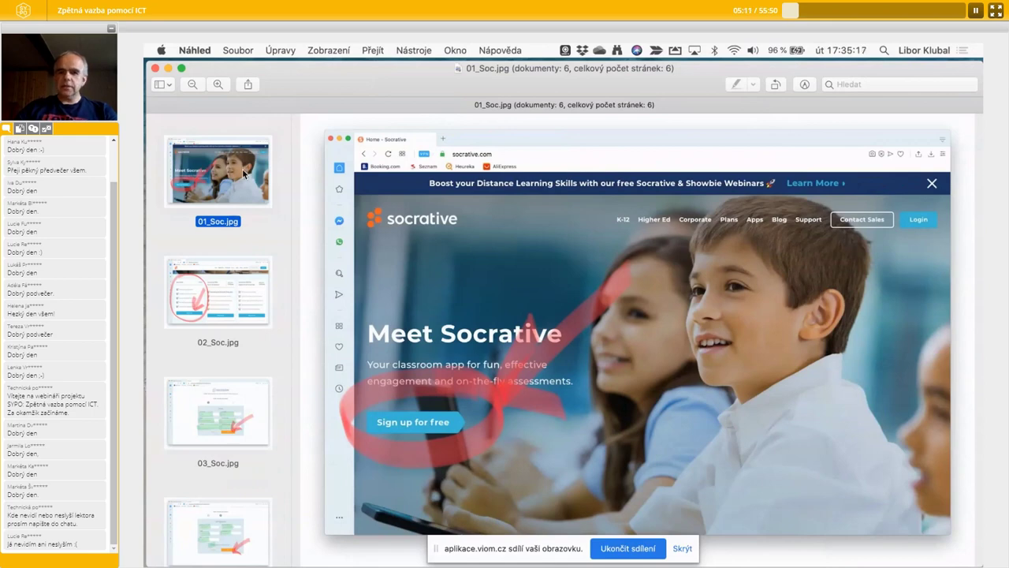
- Step through the plans, profile, Demographics, Account Type and launch-screen screenshots up to 06_Soc.jpg
{"action": "left_click", "coordinate": [219, 298]}
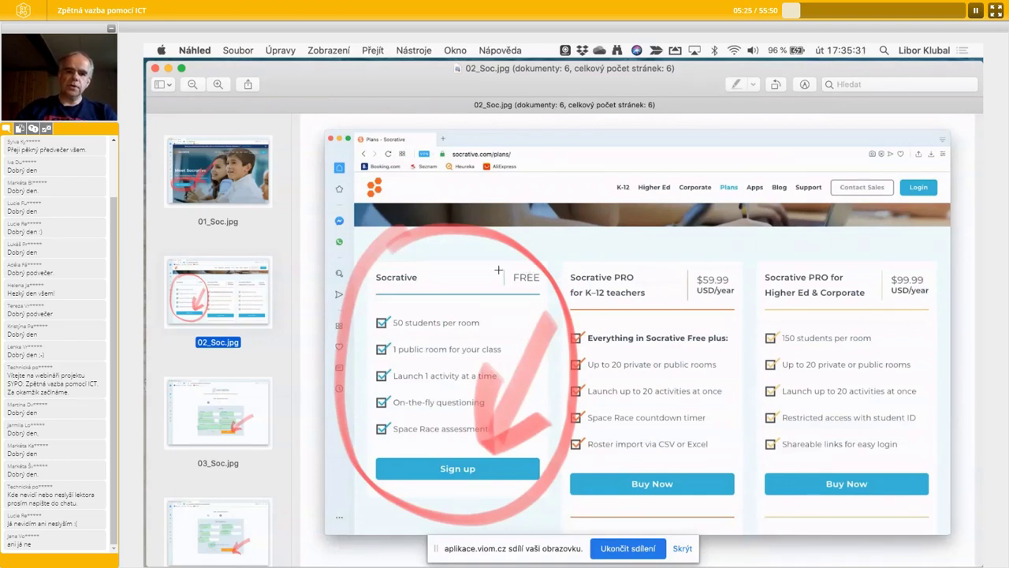
{"action": "left_click", "coordinate": [195, 183]}
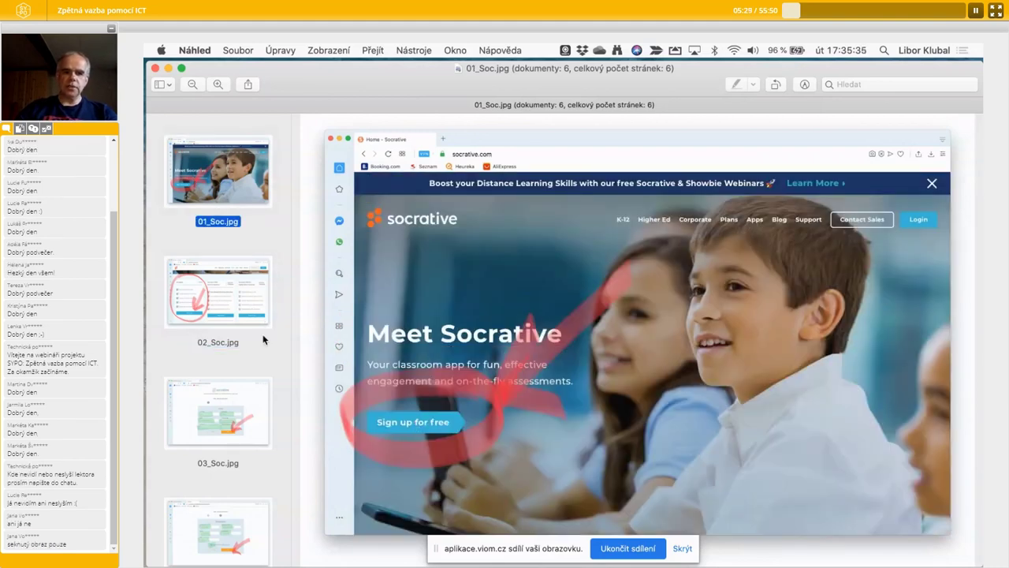
{"action": "left_click", "coordinate": [263, 343]}
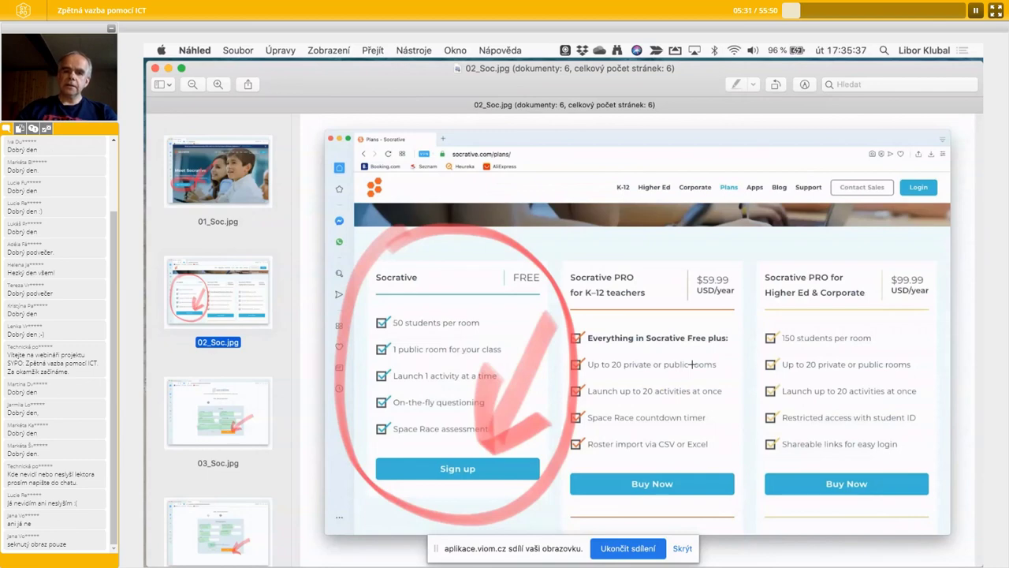
{"action": "left_click", "coordinate": [222, 409]}
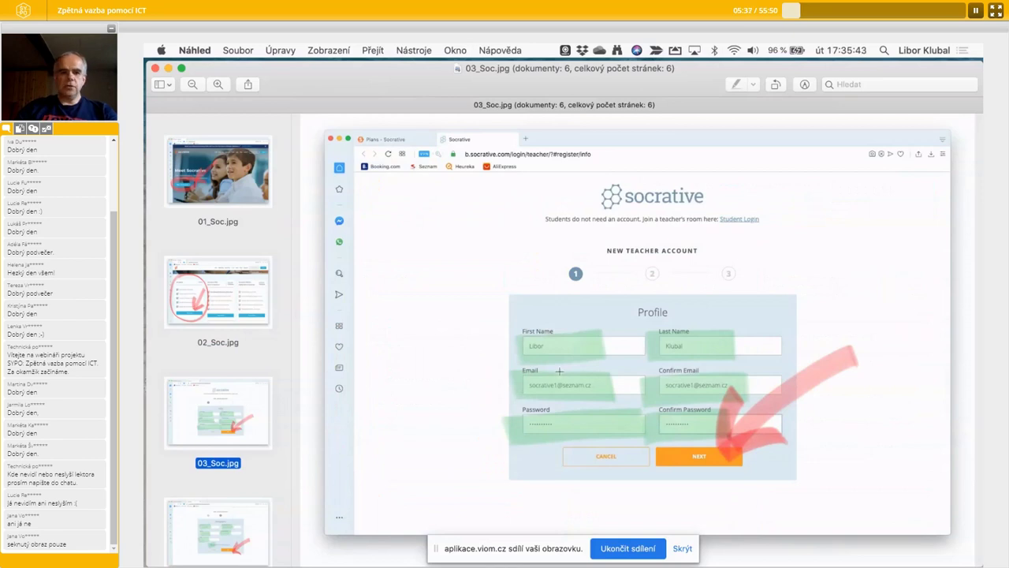
{"action": "left_click", "coordinate": [198, 536]}
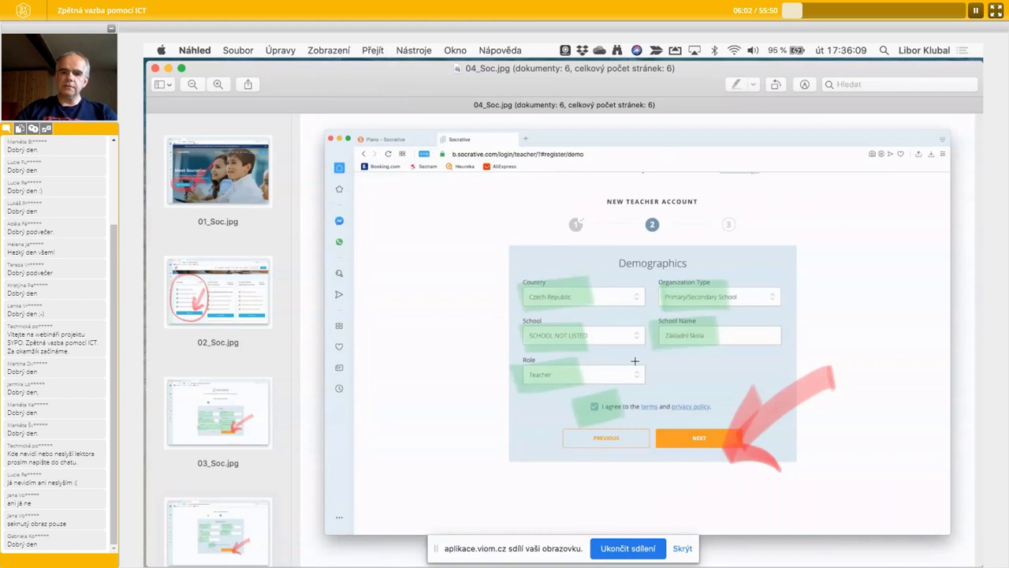
{"action": "scroll", "coordinate": [207, 426], "scroll_direction": "down", "scroll_amount": 5}
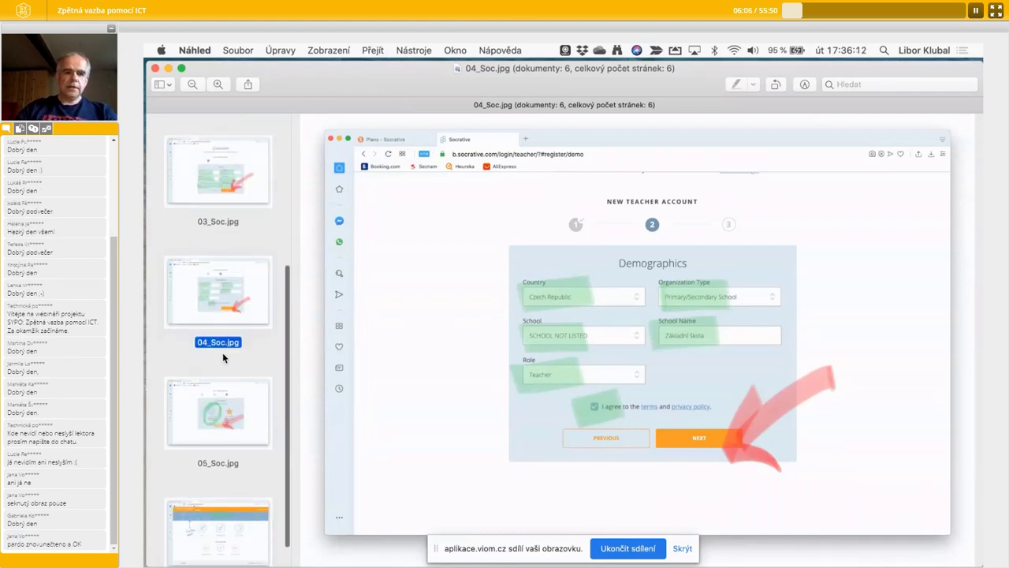
{"action": "left_click", "coordinate": [221, 406]}
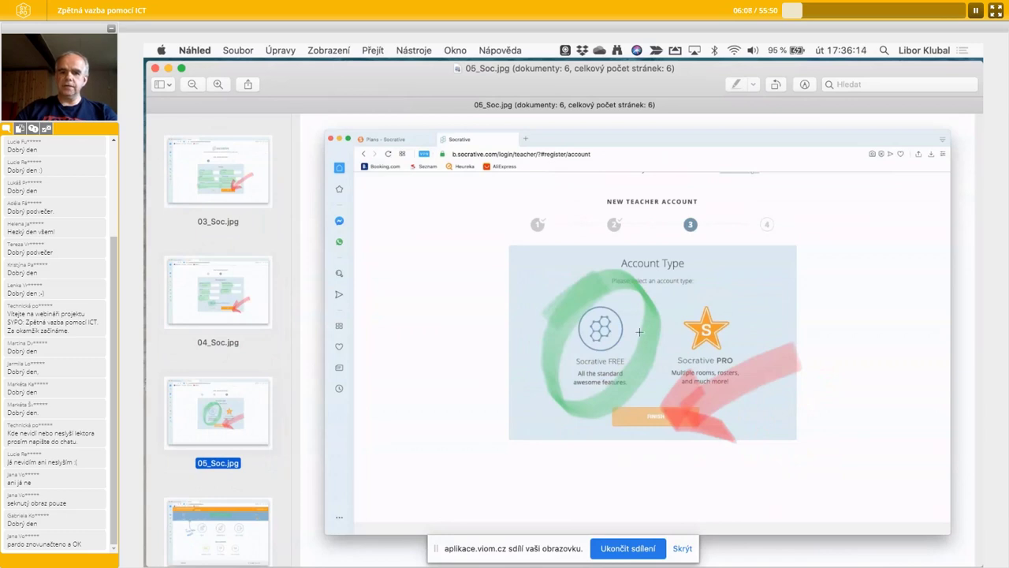
{"action": "scroll", "coordinate": [197, 403], "scroll_direction": "down", "scroll_amount": 2}
{"action": "left_click", "coordinate": [225, 496]}
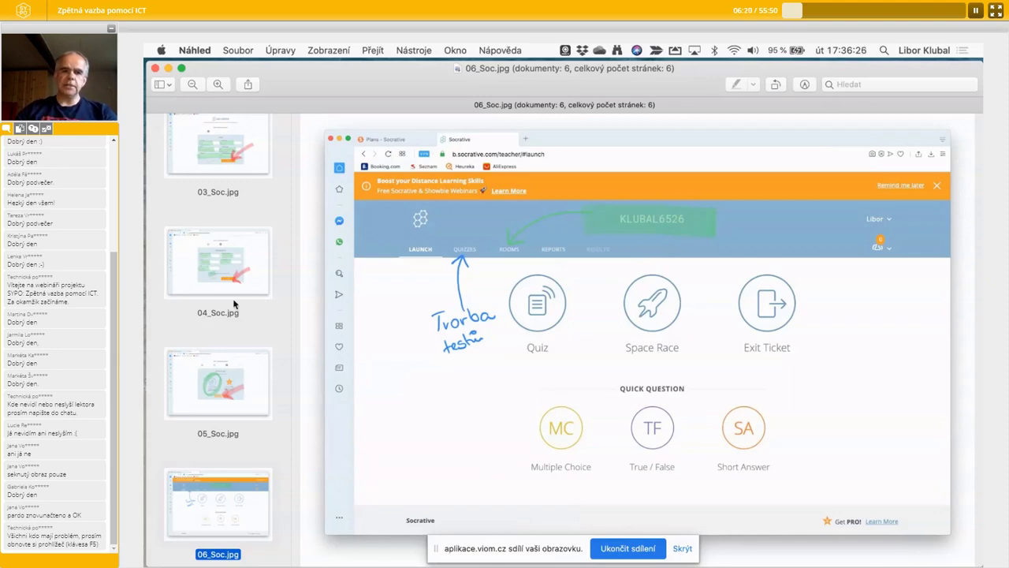
{"action": "scroll", "coordinate": [233, 303], "scroll_direction": "up", "scroll_amount": 5}
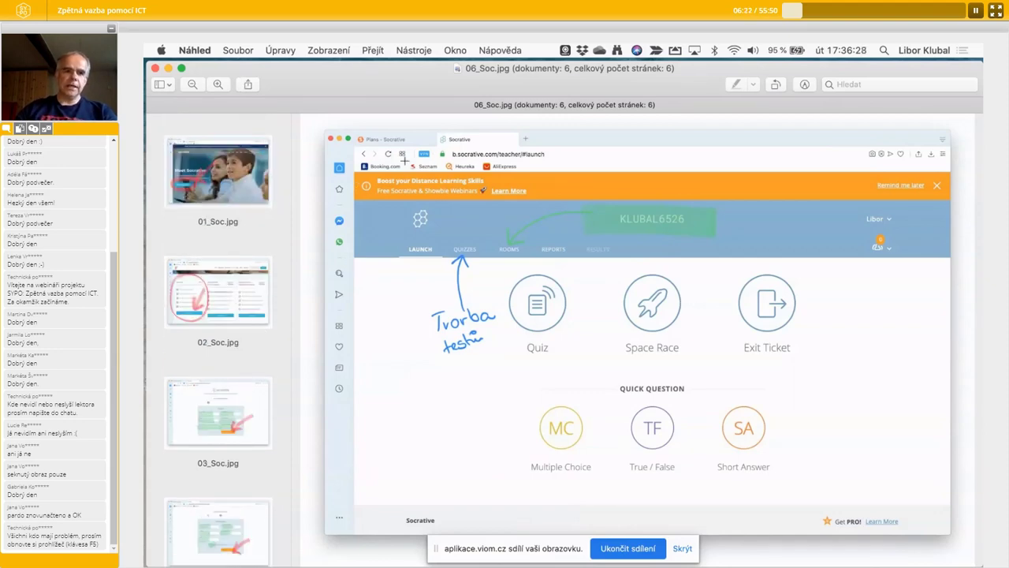
- Switch back to the Safari desktop with the Socrative site, then over to the next desktop space
{"action": "key", "text": "ctrl+Left"}
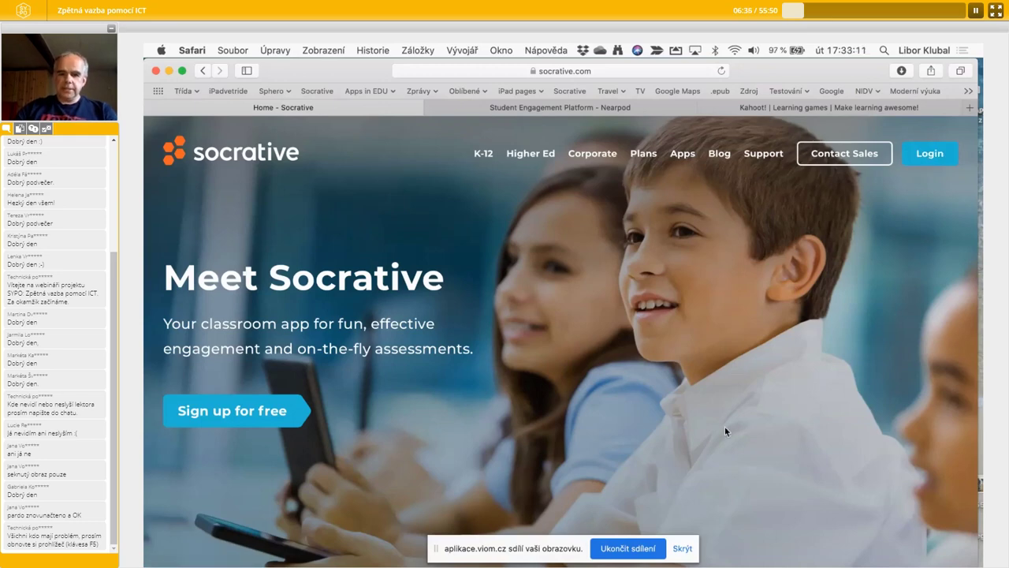
{"action": "key", "text": "ctrl+Right"}
{"action": "key", "text": "ctrl+Right"}
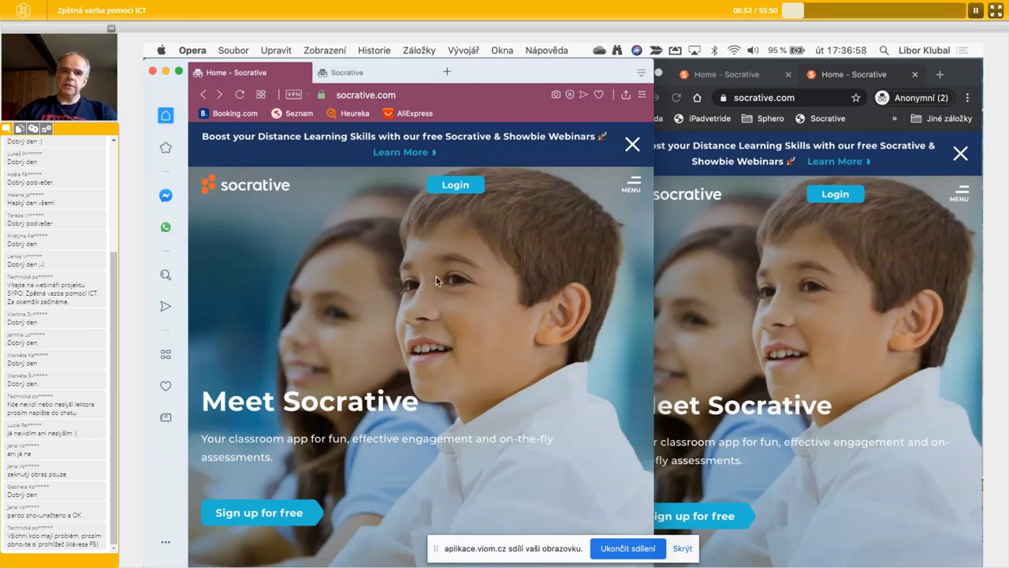
- Bring the Chrome and Opera windows forward in turn, ending with Opera in front
{"action": "left_click", "coordinate": [712, 279]}
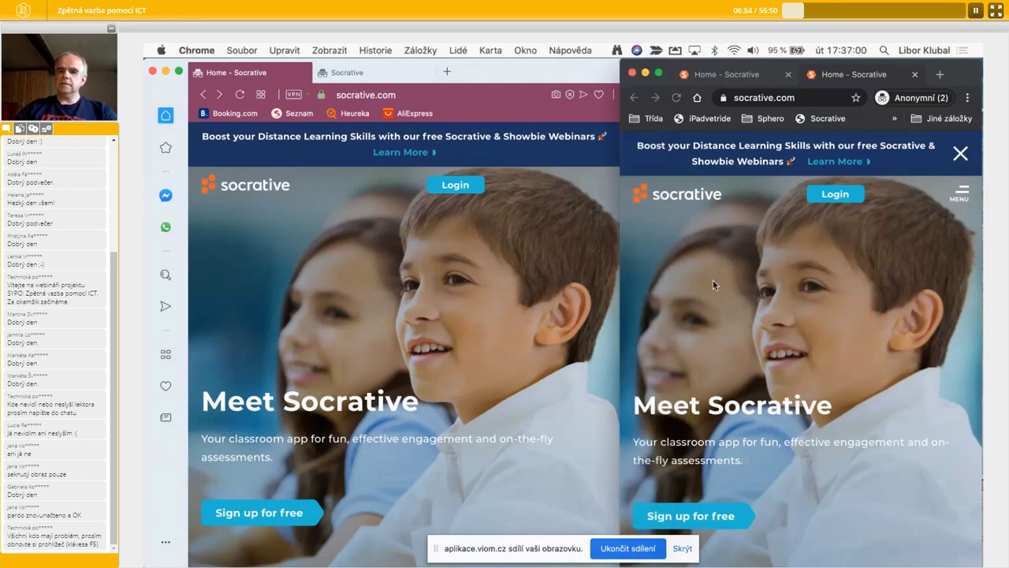
{"action": "left_click", "coordinate": [439, 270]}
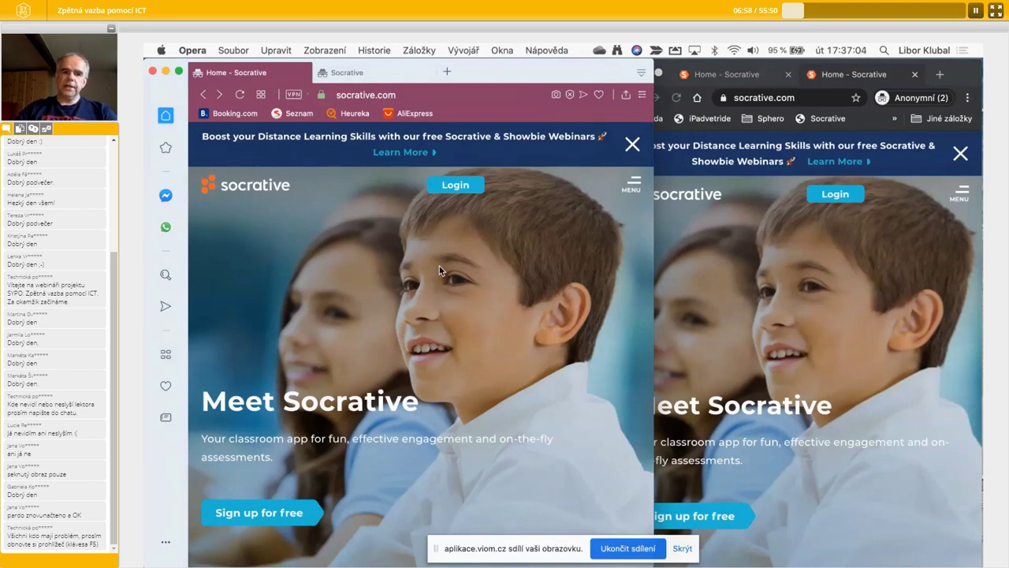
{"action": "left_click", "coordinate": [800, 255]}
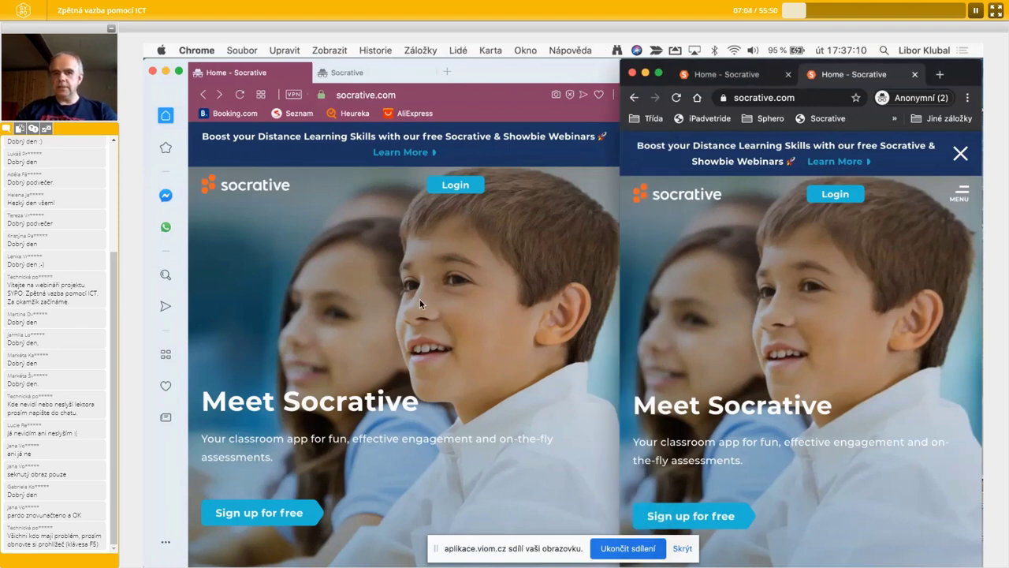
{"action": "left_click", "coordinate": [485, 263]}
{"action": "left_click", "coordinate": [822, 297]}
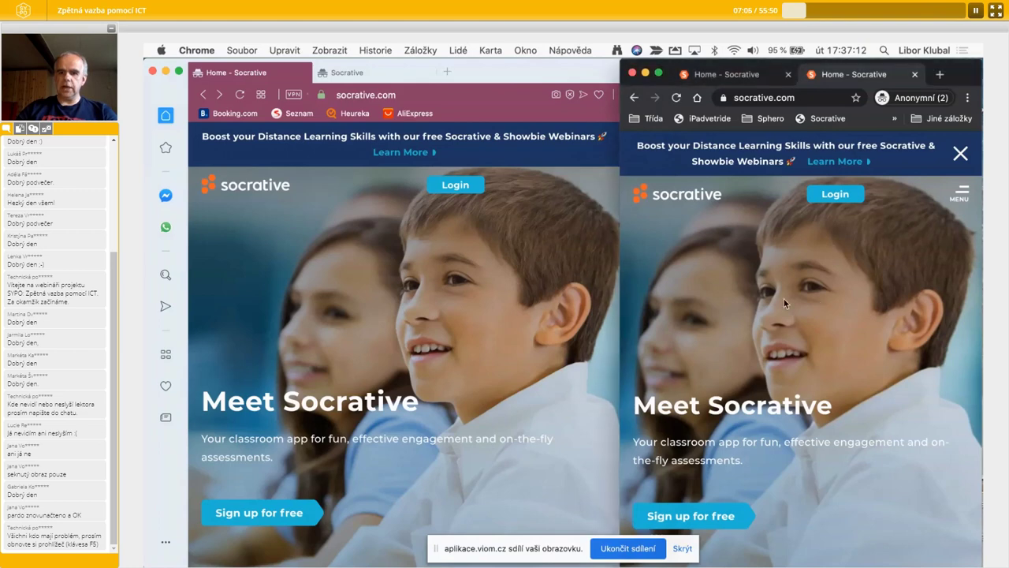
{"action": "left_click", "coordinate": [520, 285]}
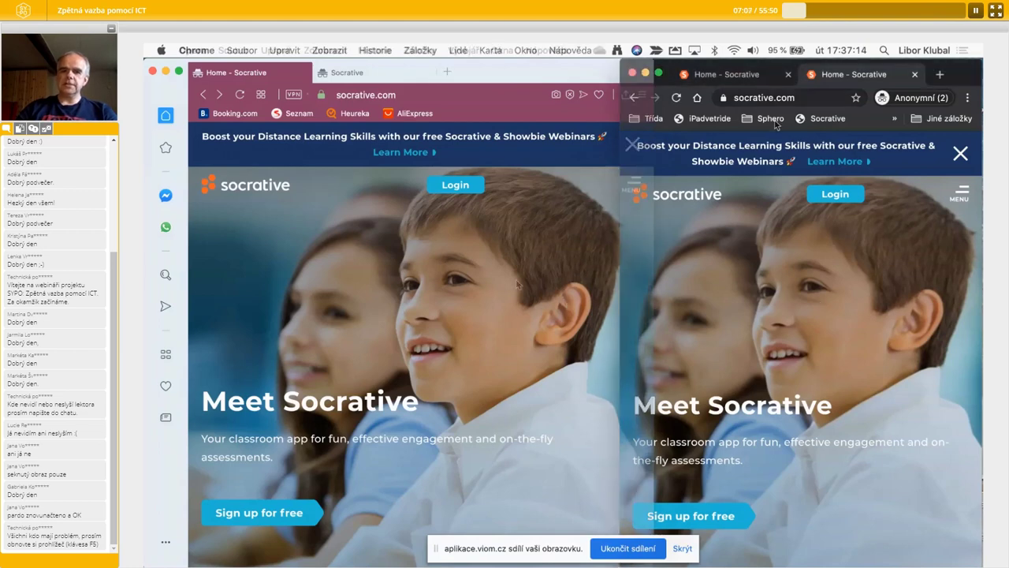
- Sign in to Socrative through Login > Teacher Login in Opera, then bring Chrome forward
{"action": "left_click", "coordinate": [475, 188]}
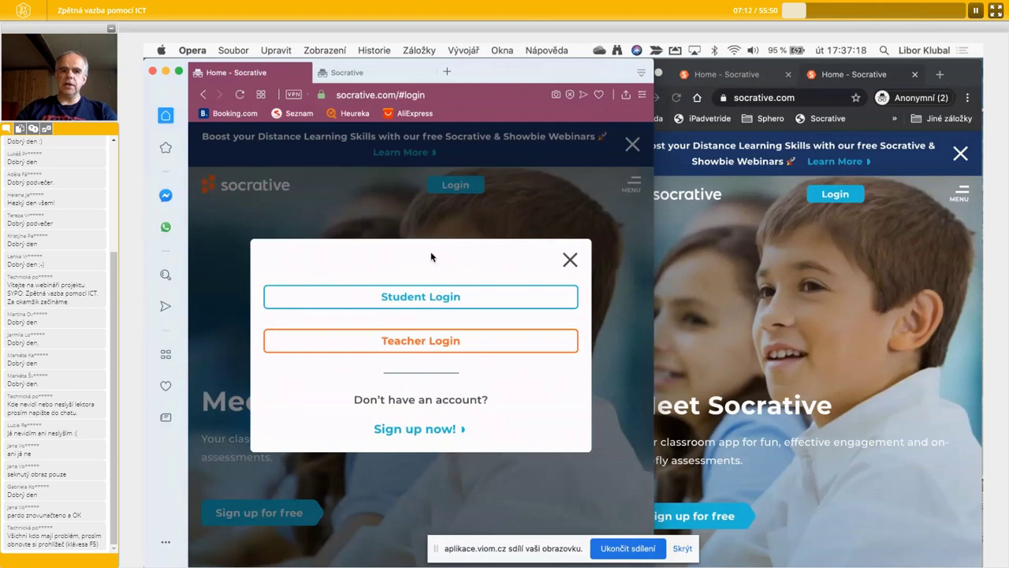
{"action": "left_click", "coordinate": [422, 341]}
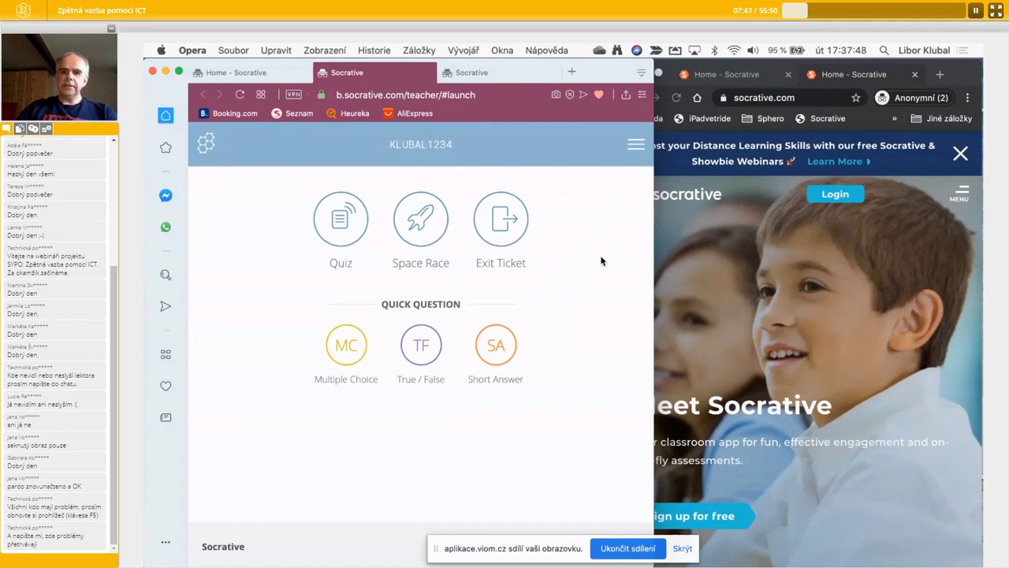
{"action": "left_click", "coordinate": [769, 251]}
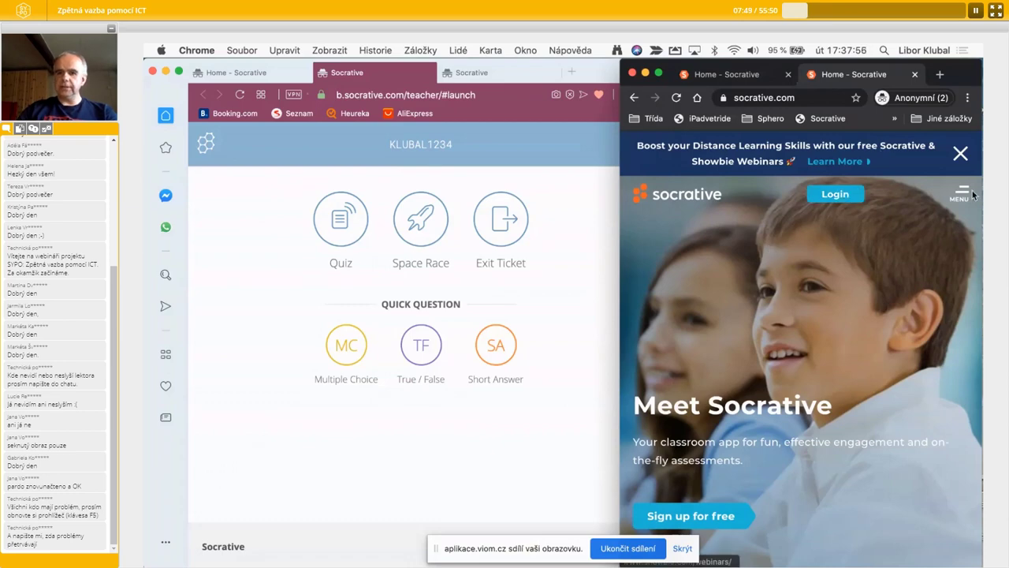
{"action": "left_click", "coordinate": [960, 153]}
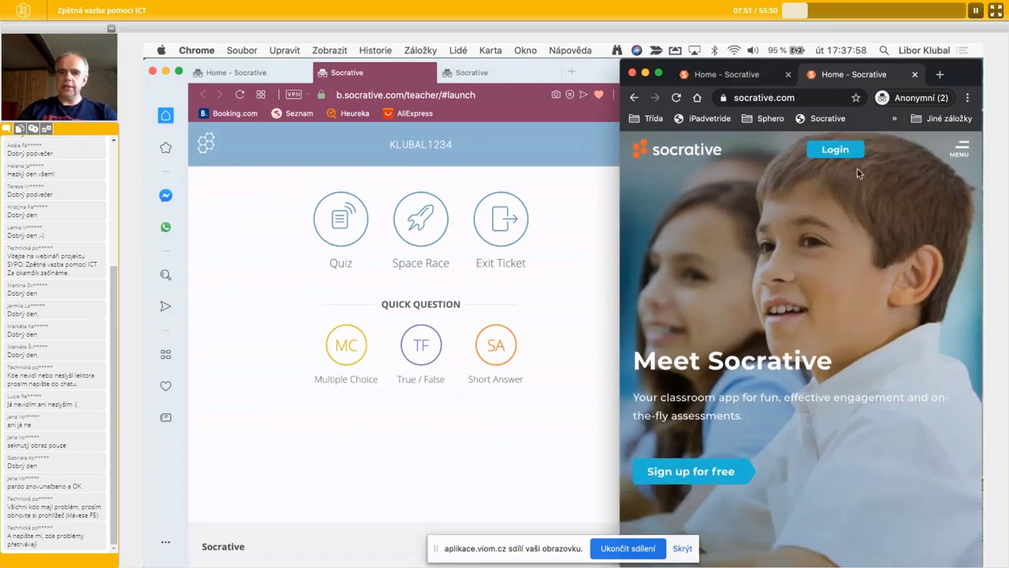
{"action": "left_click", "coordinate": [840, 155]}
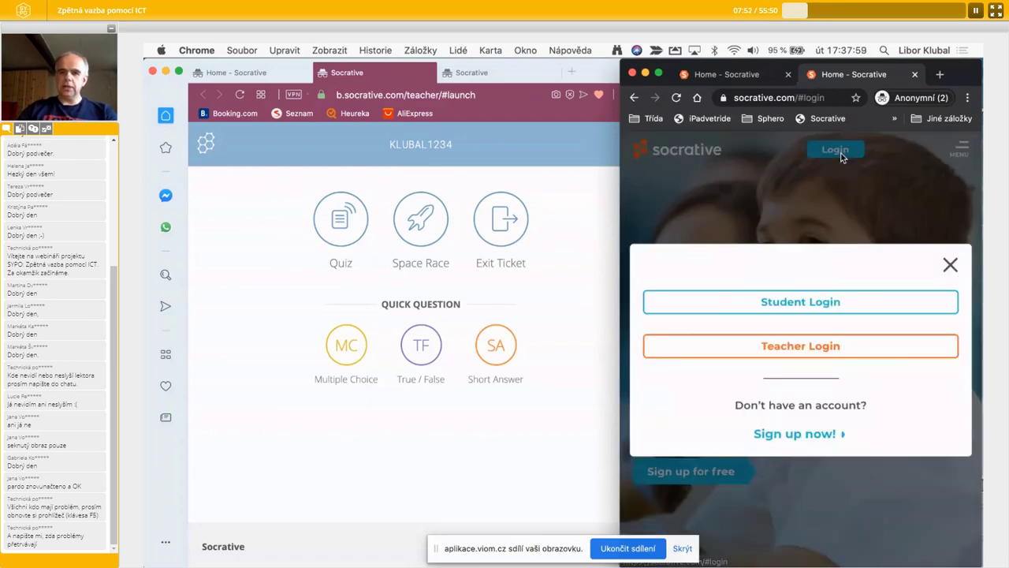
{"action": "left_click", "coordinate": [786, 305]}
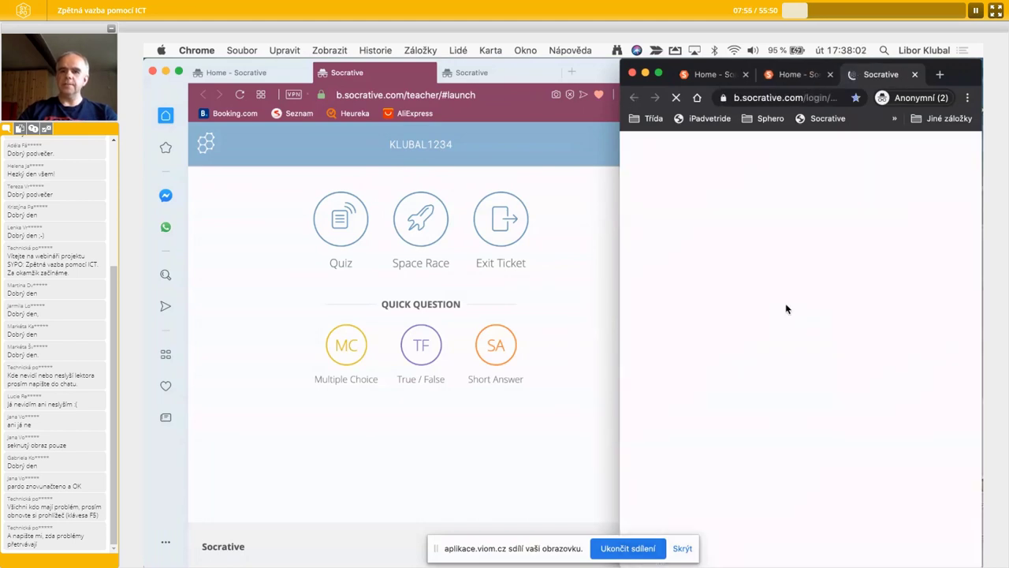
{"action": "left_click", "coordinate": [731, 318]}
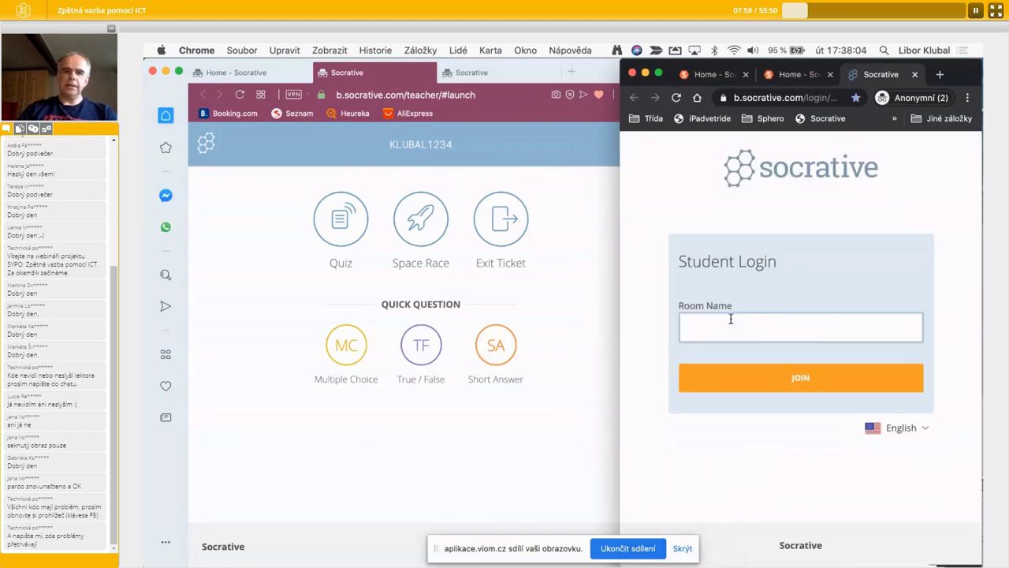
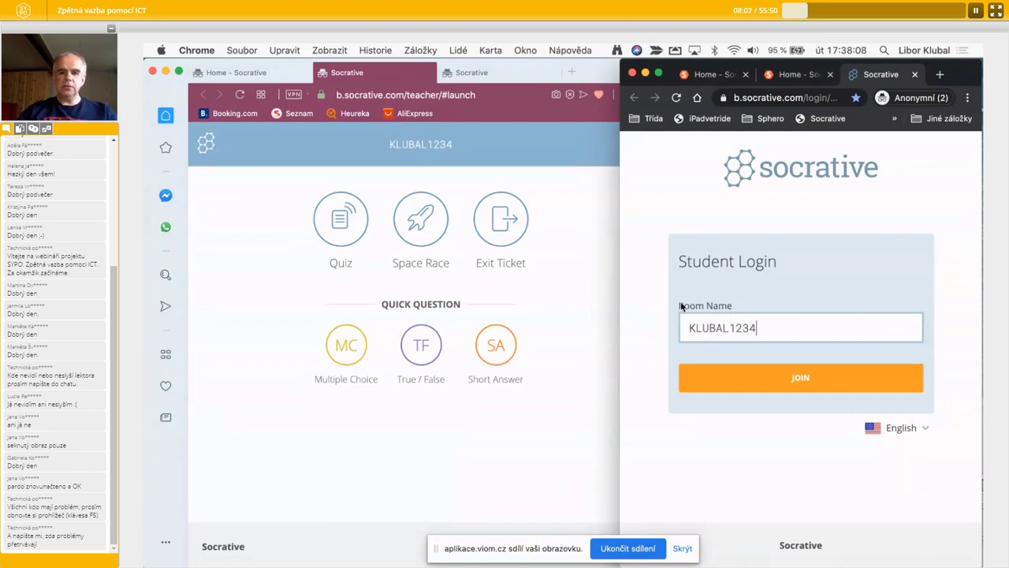
{"action": "left_click", "coordinate": [812, 377]}
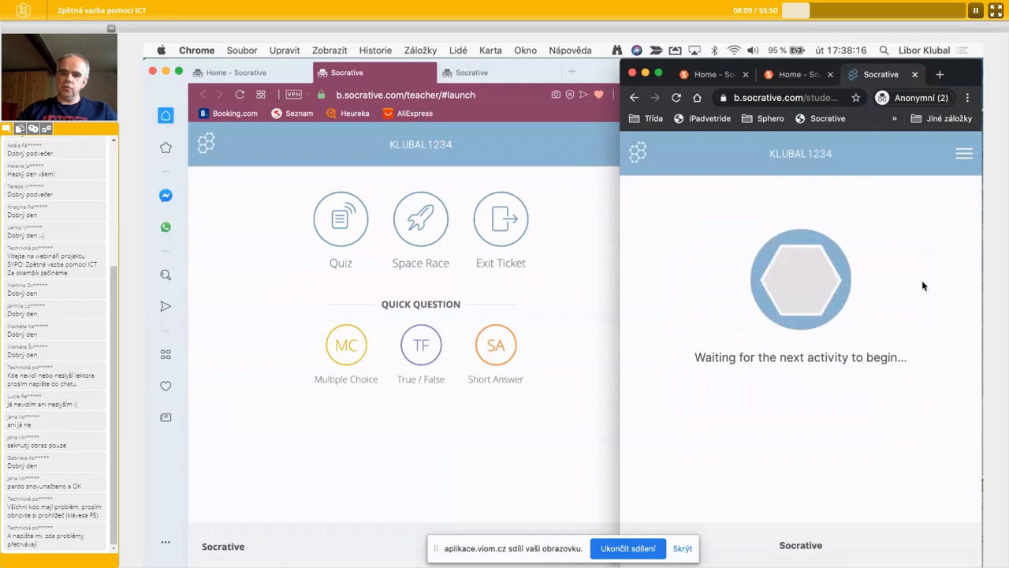
{"action": "left_click", "coordinate": [592, 331]}
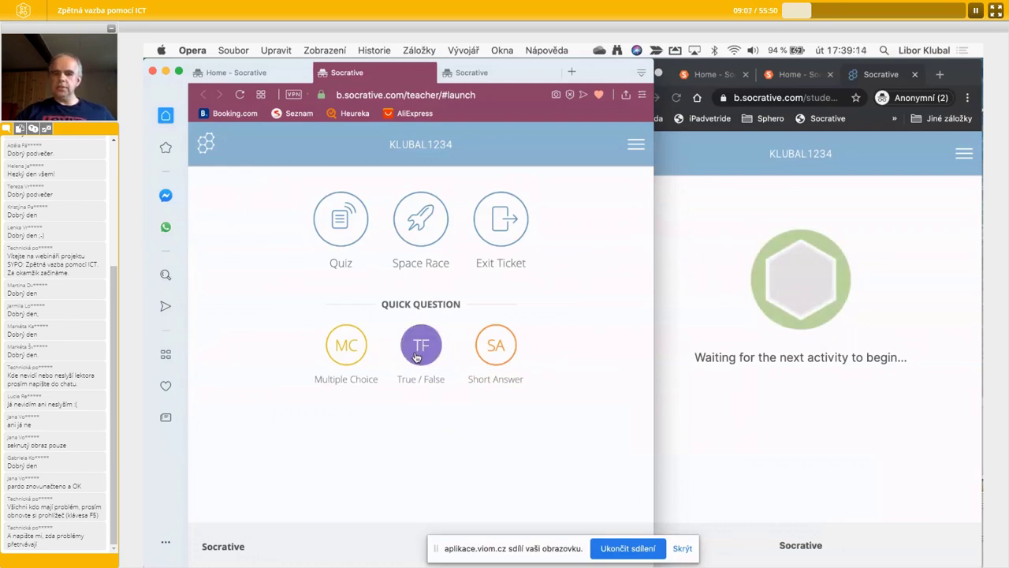
- Launch a true/false quick question and submit True as the student in Chrome
{"action": "left_click", "coordinate": [416, 355]}
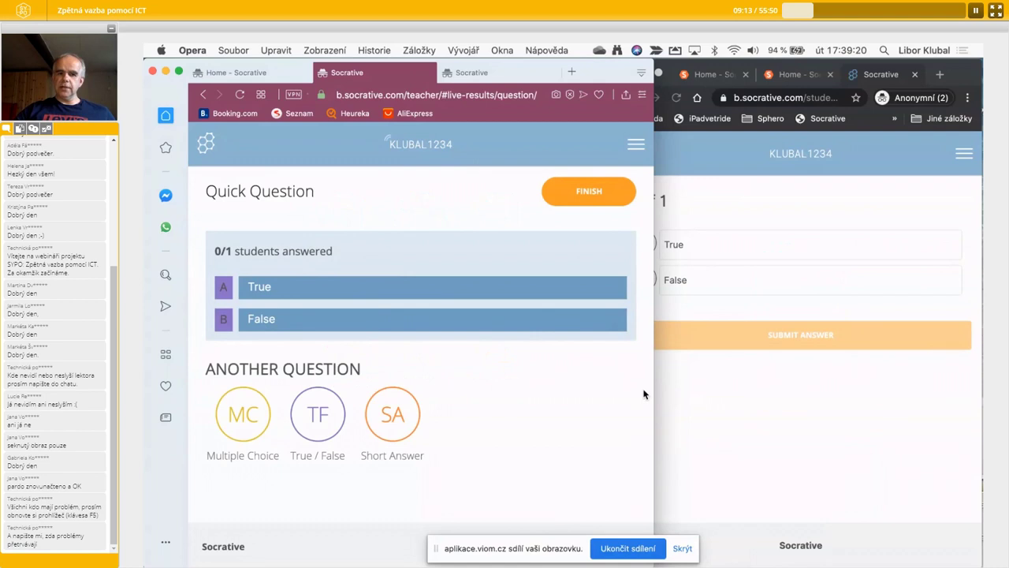
{"action": "left_click", "coordinate": [802, 422]}
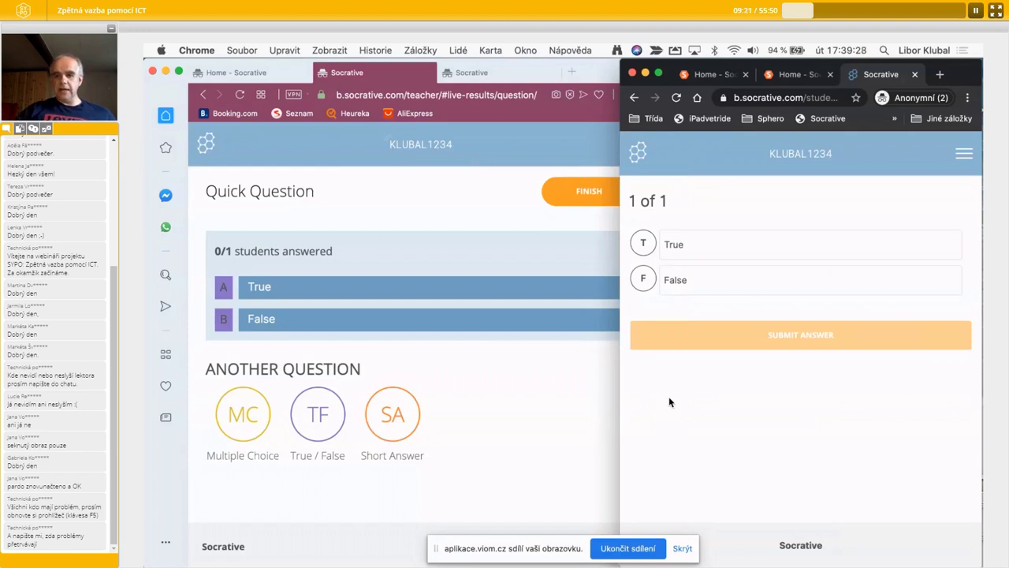
{"action": "left_click", "coordinate": [706, 245]}
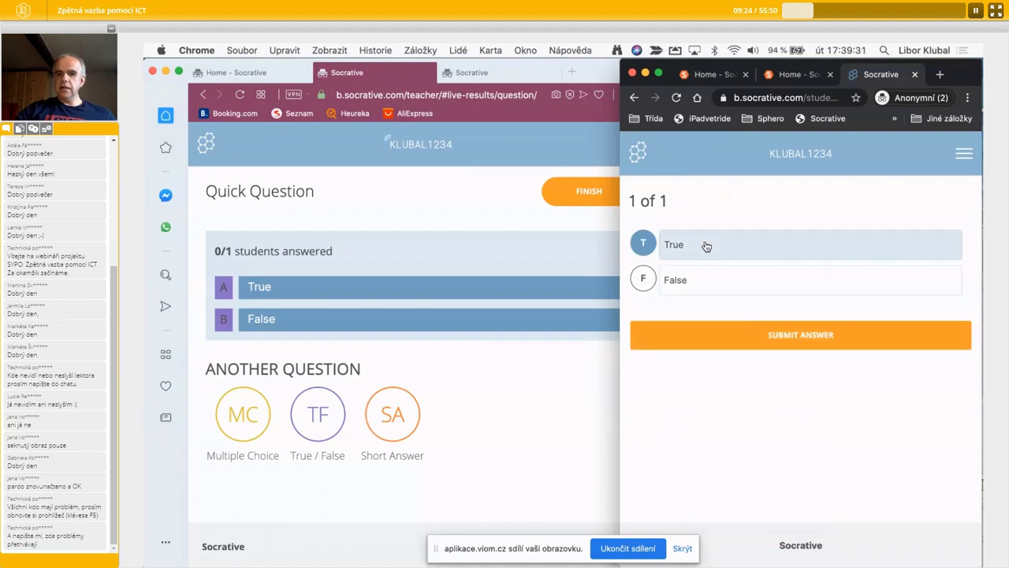
{"action": "left_click", "coordinate": [806, 333]}
{"action": "left_click", "coordinate": [484, 362]}
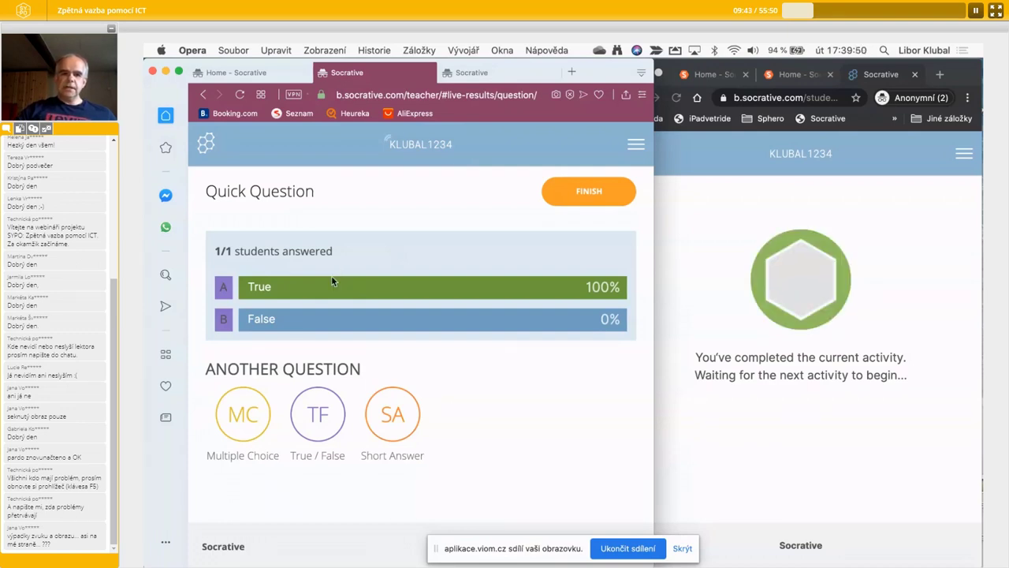
{"action": "left_click_drag", "start_coordinate": [224, 253], "coordinate": [238, 252]}
{"action": "left_click", "coordinate": [239, 252]}
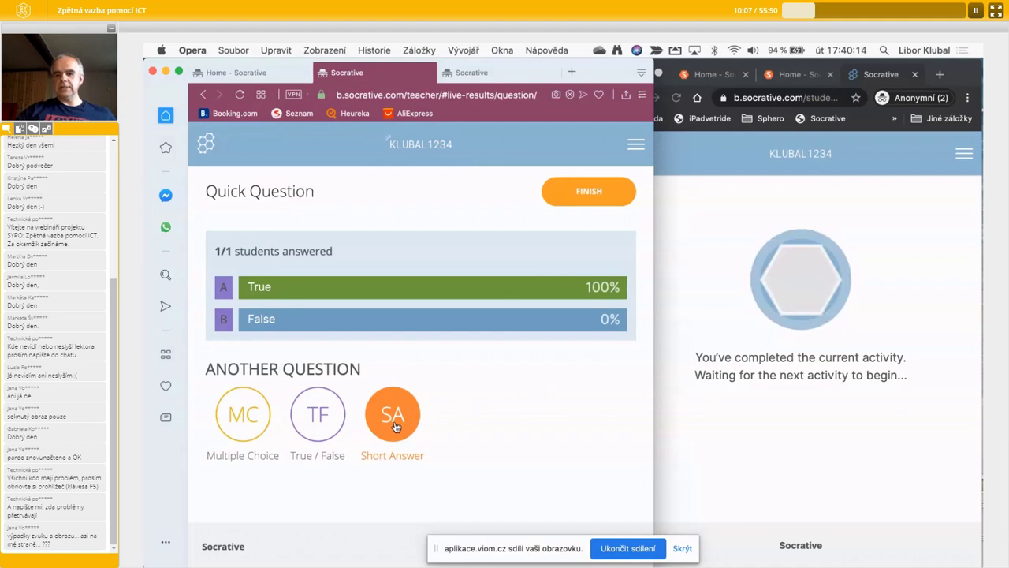
- Start a short-answer quick question with the question 'jak se jmenuje ....'
{"action": "left_click", "coordinate": [394, 420]}
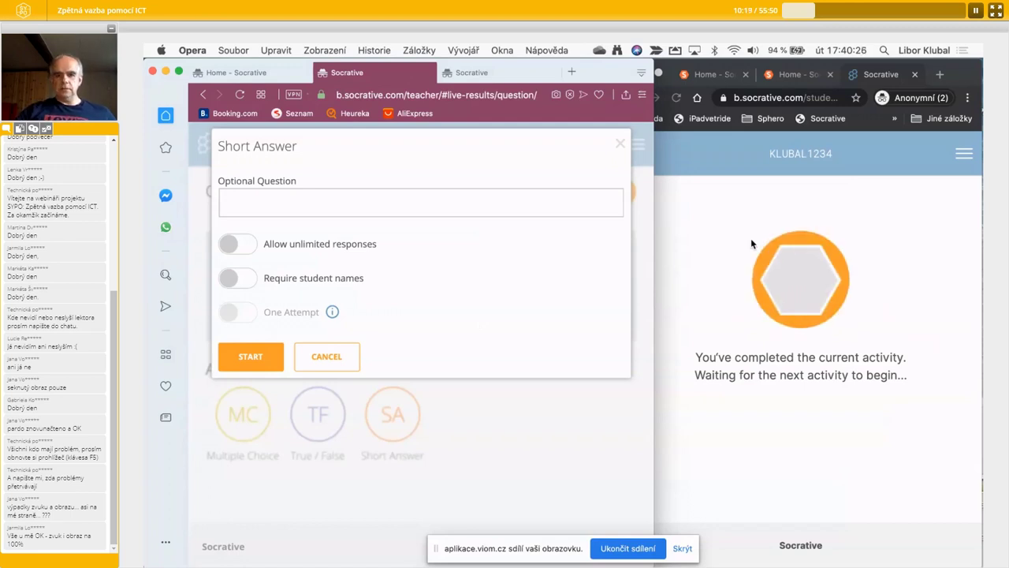
{"action": "left_click", "coordinate": [249, 207]}
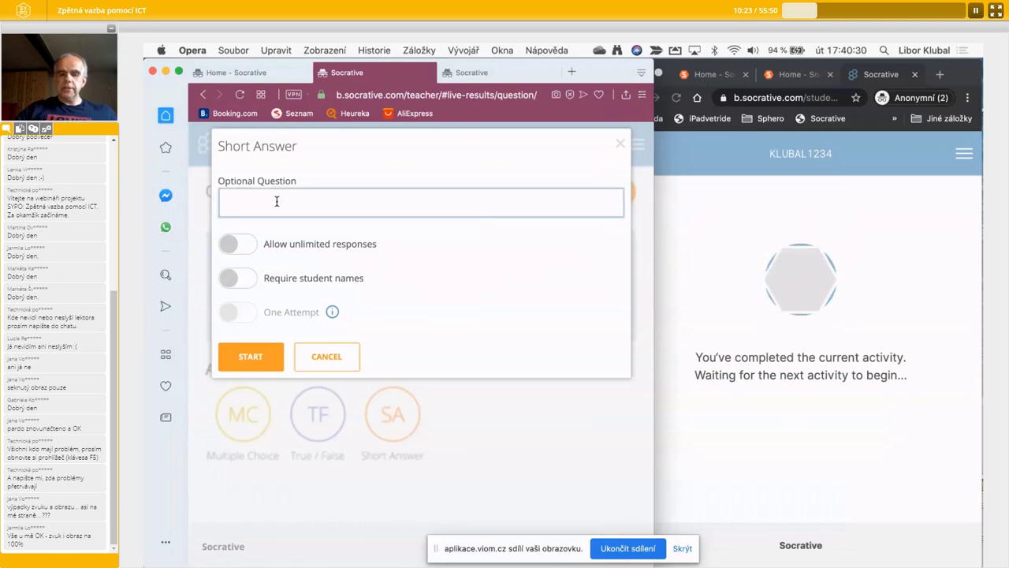
{"action": "type", "text": "jak se jm"}
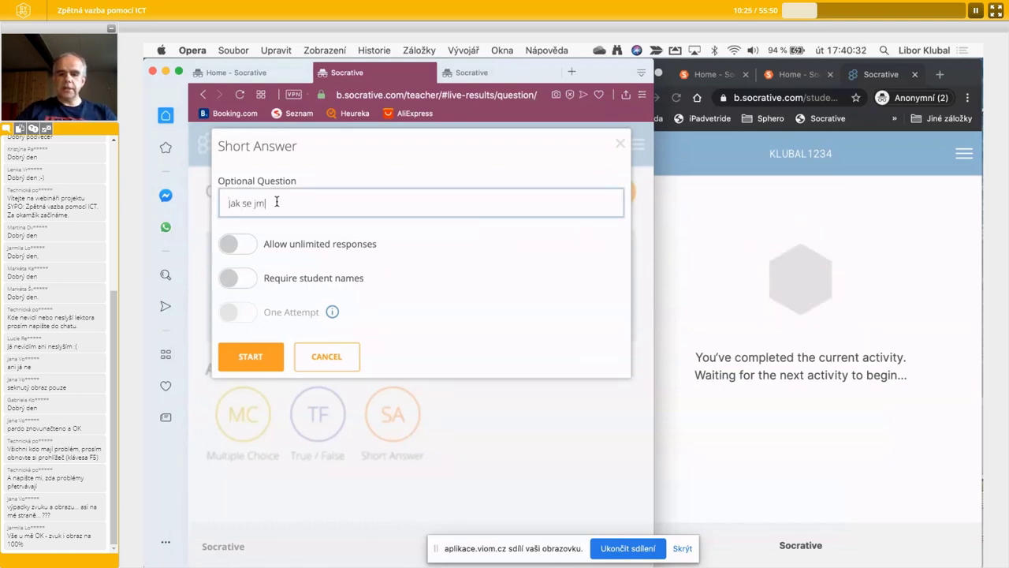
{"action": "type", "text": "enuje ...."}
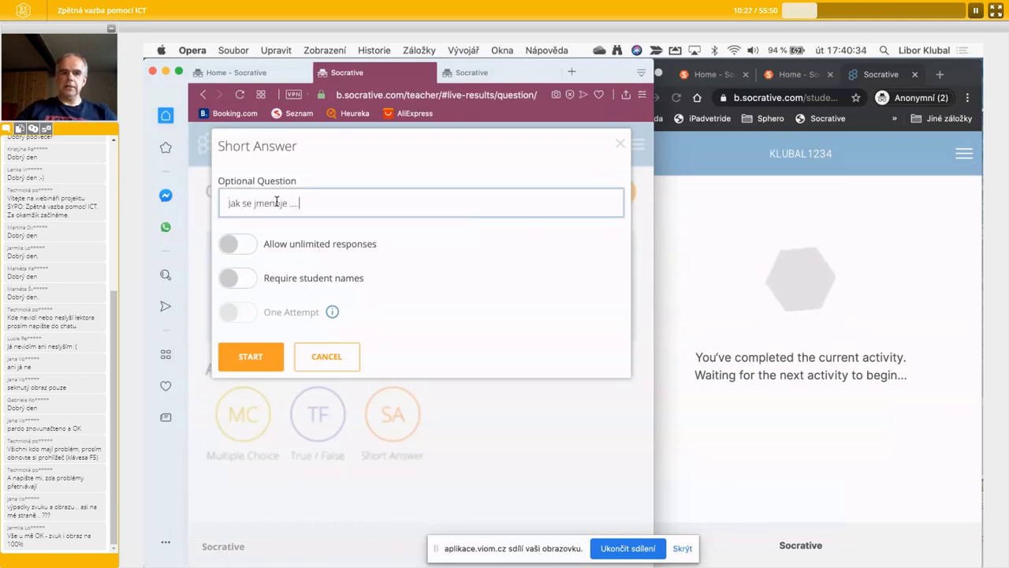
{"action": "left_click", "coordinate": [260, 360]}
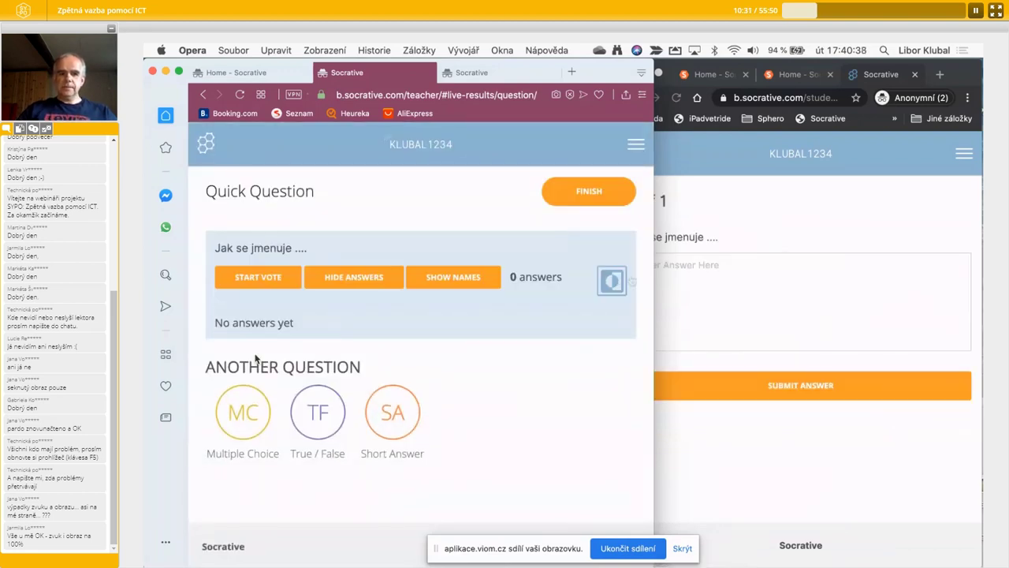
- Submit 'Scratch' as the student's answer in the Chrome window
{"action": "left_click", "coordinate": [783, 300]}
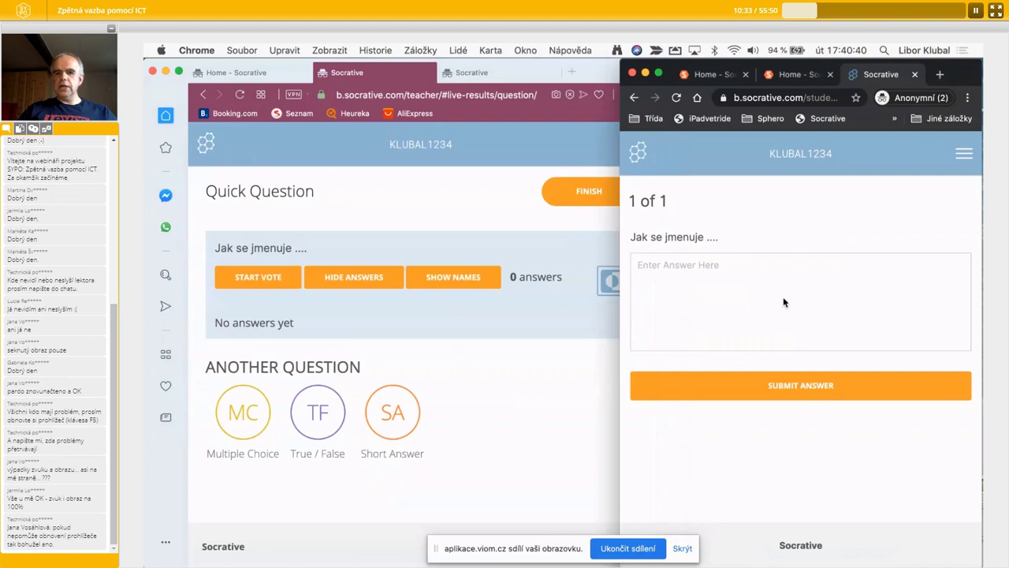
{"action": "left_click", "coordinate": [751, 269]}
{"action": "type", "text": "Scratch"}
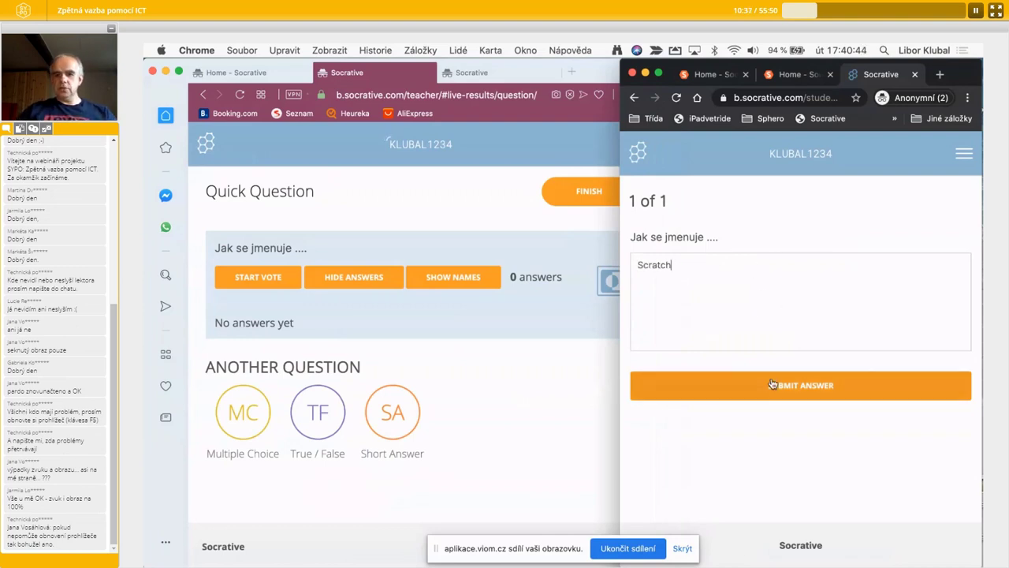
{"action": "left_click", "coordinate": [745, 385]}
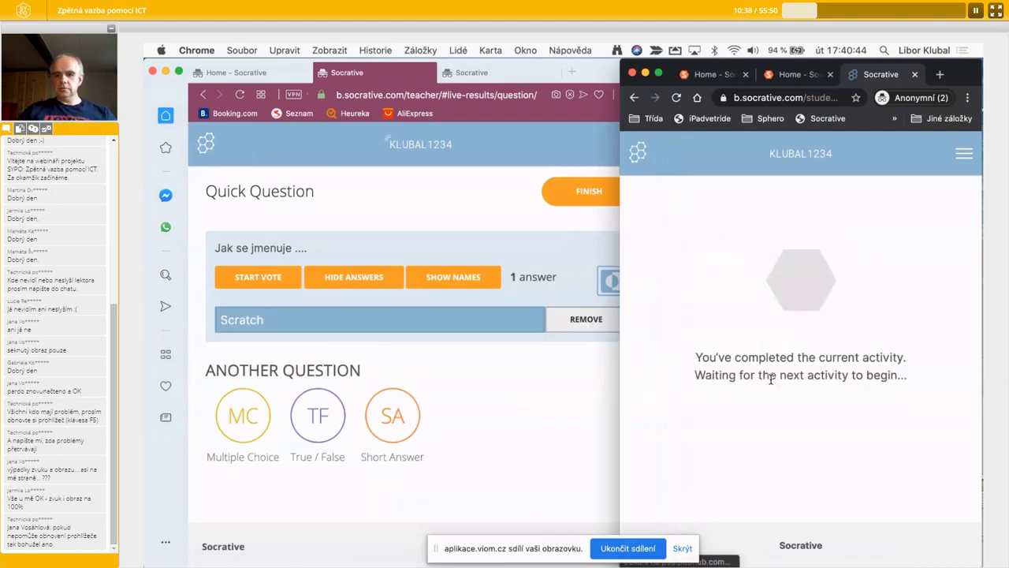
{"action": "left_click", "coordinate": [292, 324]}
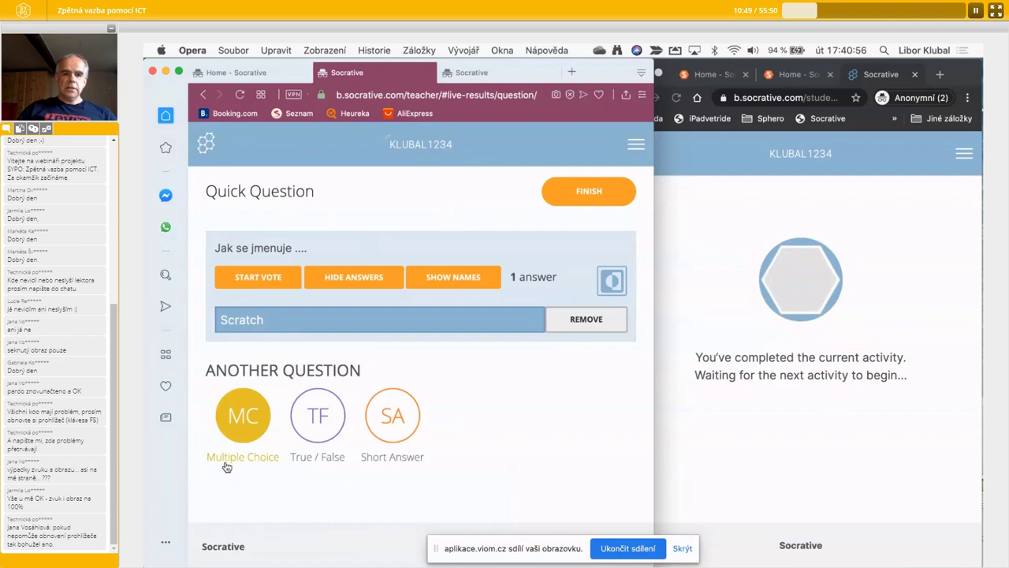
- Replace the current activity with a multiple-choice question, submit B as the student, then finish it
{"action": "left_click", "coordinate": [242, 417]}
{"action": "left_click", "coordinate": [342, 239]}
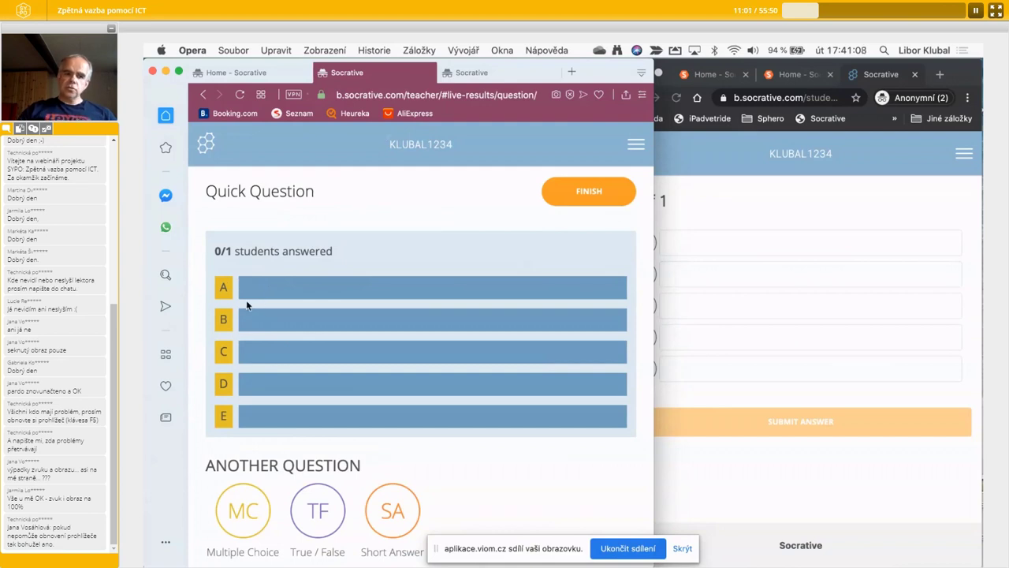
{"action": "left_click", "coordinate": [811, 371]}
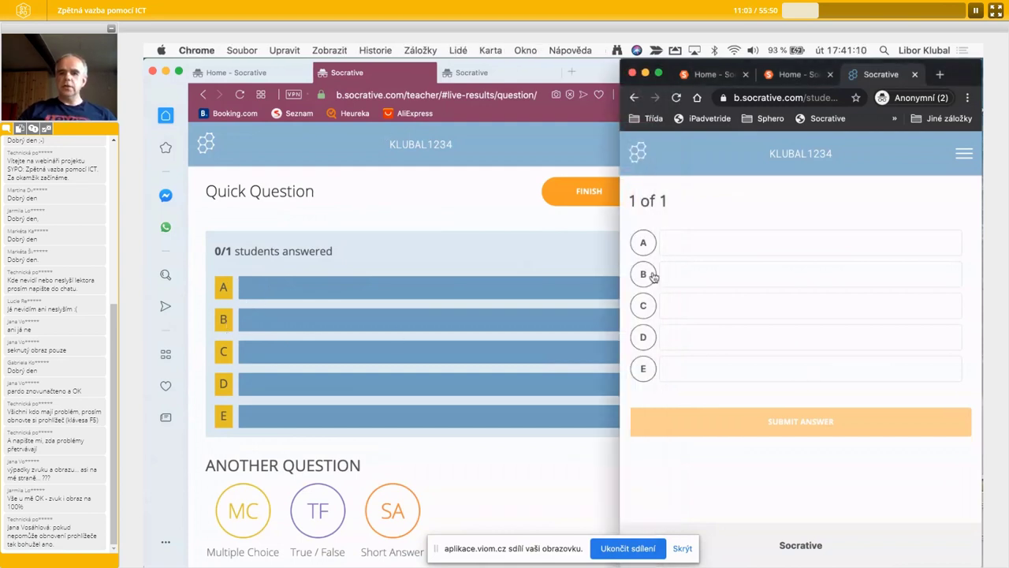
{"action": "left_click", "coordinate": [645, 275]}
{"action": "left_click", "coordinate": [785, 418]}
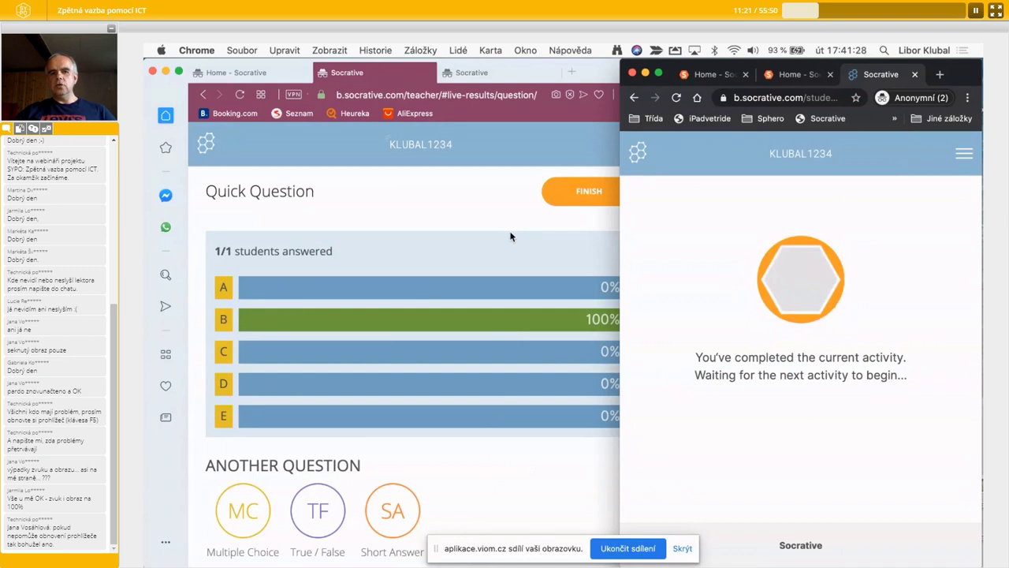
{"action": "left_click", "coordinate": [594, 200]}
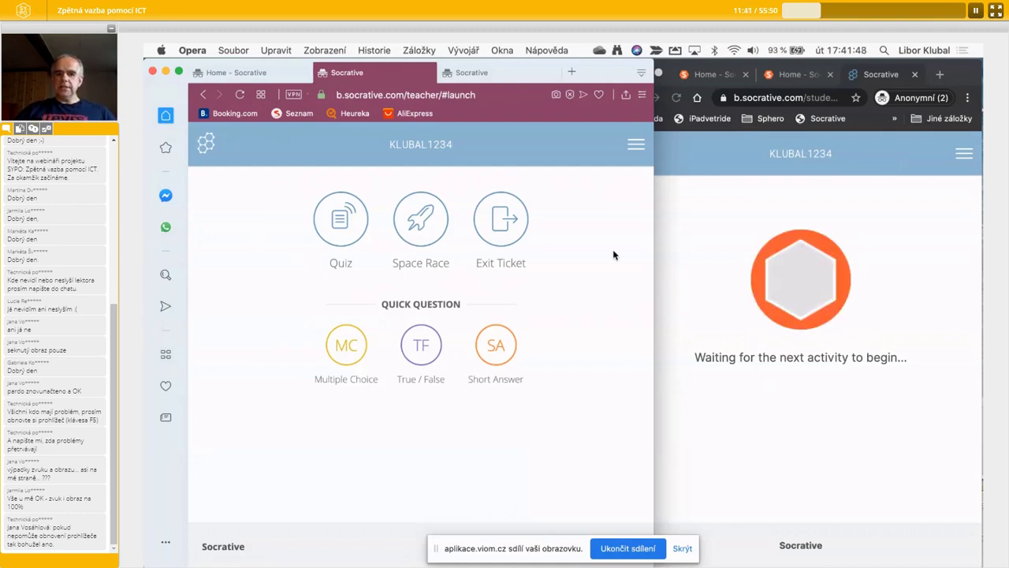
- Widen the Opera teacher window and go to QUIZZES from the hamburger menu
{"action": "left_click", "coordinate": [636, 143]}
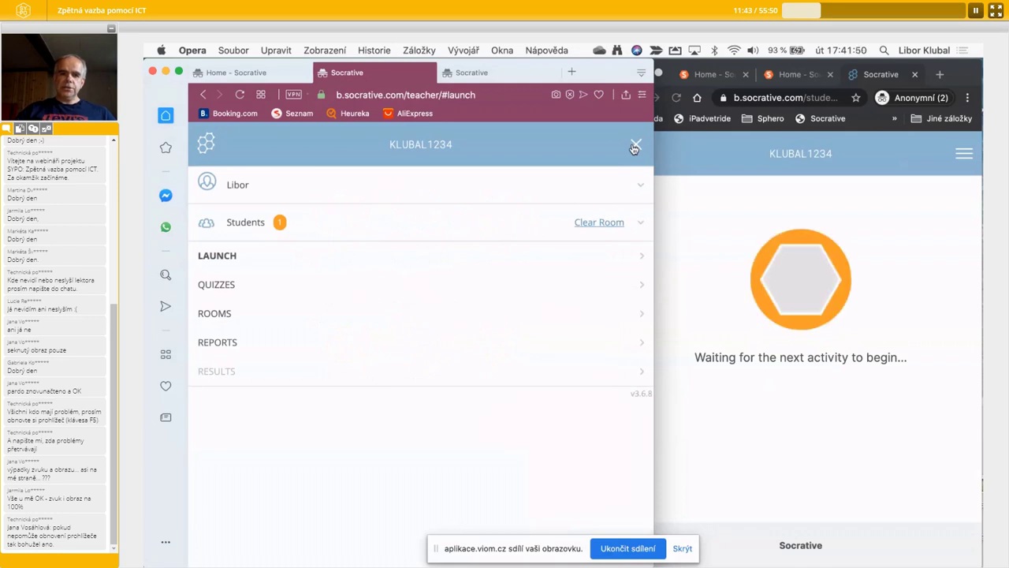
{"action": "left_click_drag", "start_coordinate": [655, 244], "coordinate": [962, 252]}
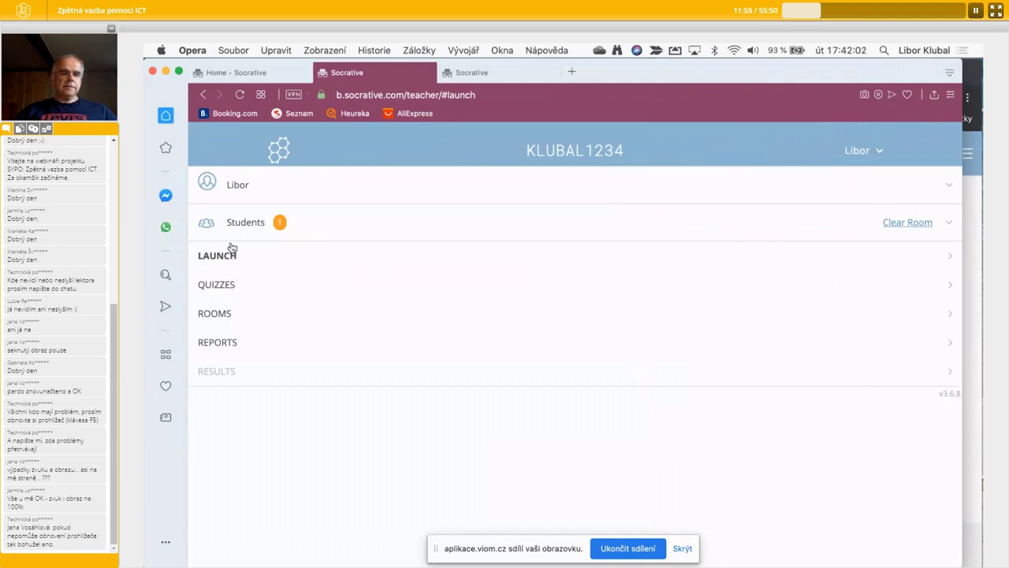
{"action": "left_click", "coordinate": [226, 288]}
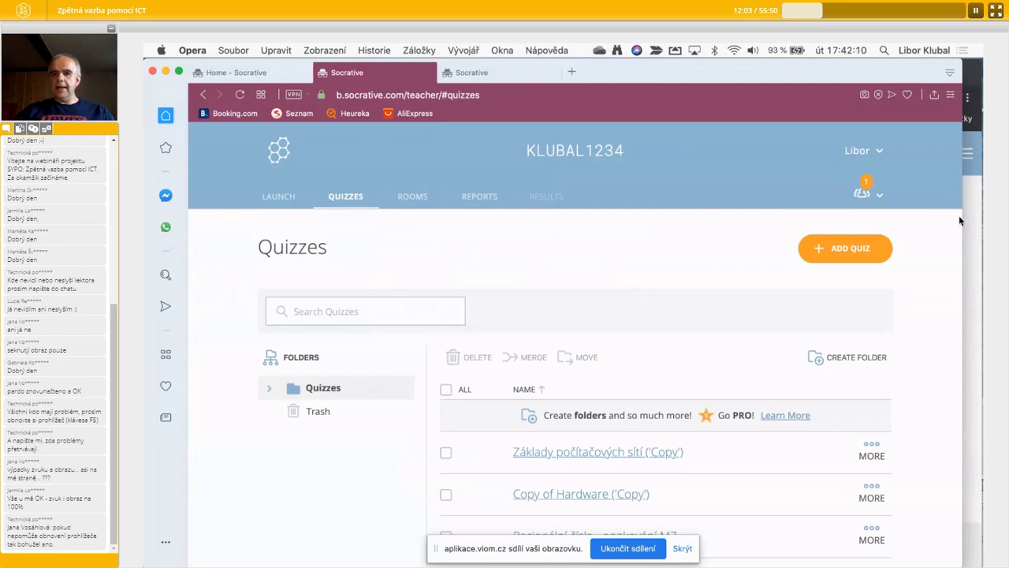
{"action": "left_click_drag", "start_coordinate": [908, 219], "coordinate": [617, 224]}
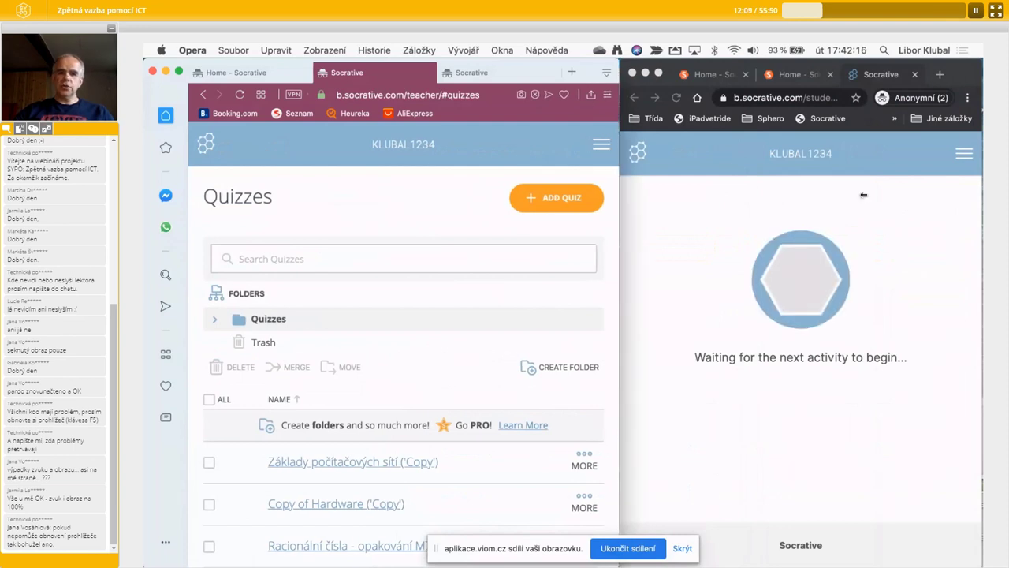
{"action": "left_click_drag", "start_coordinate": [617, 203], "coordinate": [972, 197]}
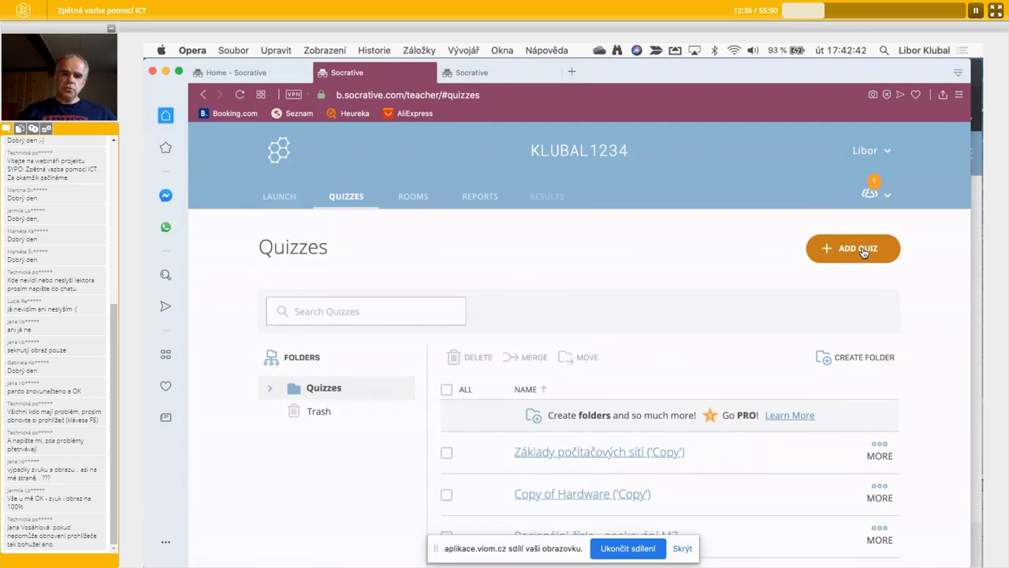
- Create a blank quiz via ADD QUIZ > Create New and rename 'Untitled Quiz' to 'Základy programování'
{"action": "left_click", "coordinate": [863, 251]}
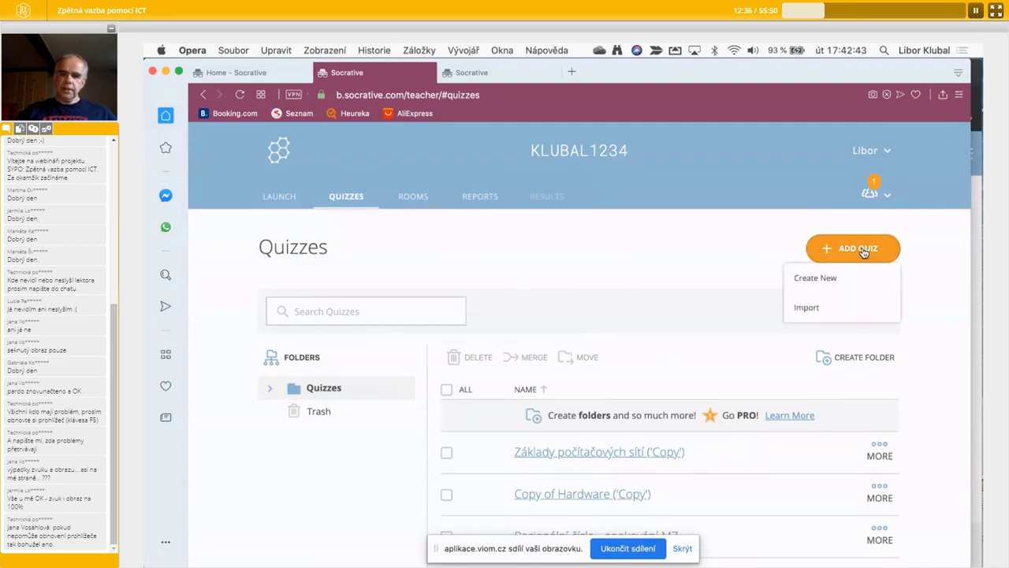
{"action": "left_click", "coordinate": [824, 279]}
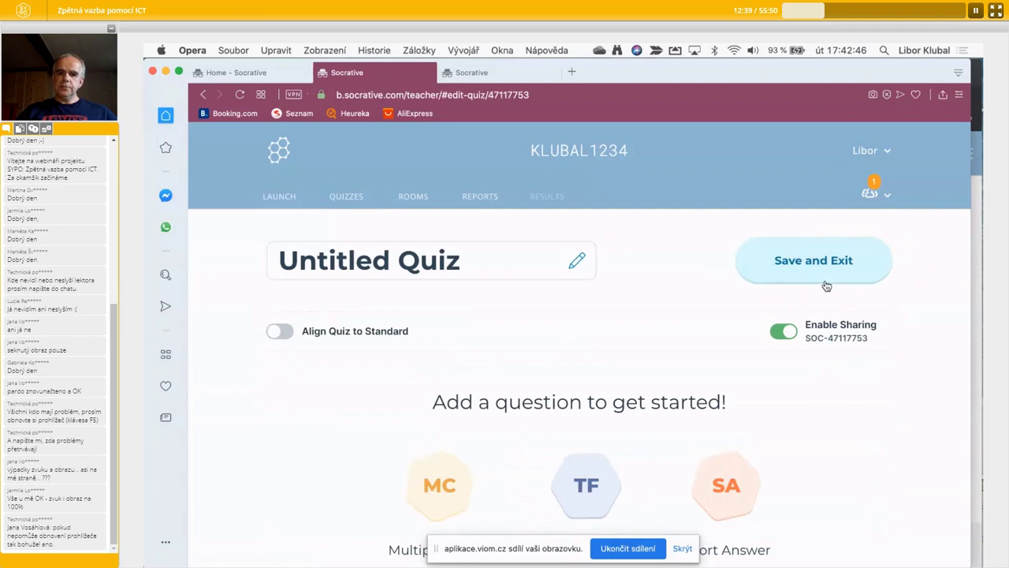
{"action": "left_click", "coordinate": [467, 259]}
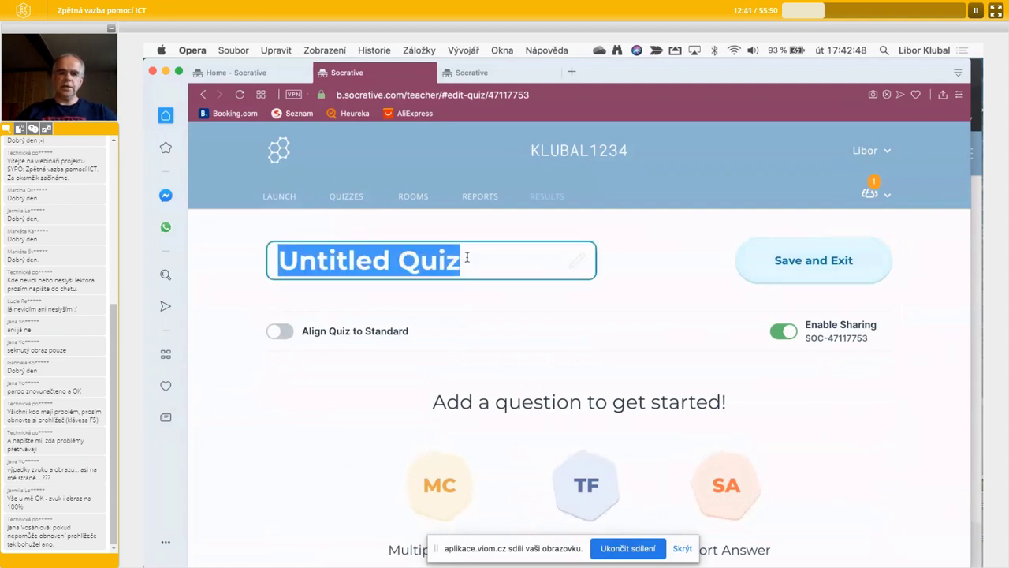
{"action": "type", "text": "Základy p"}
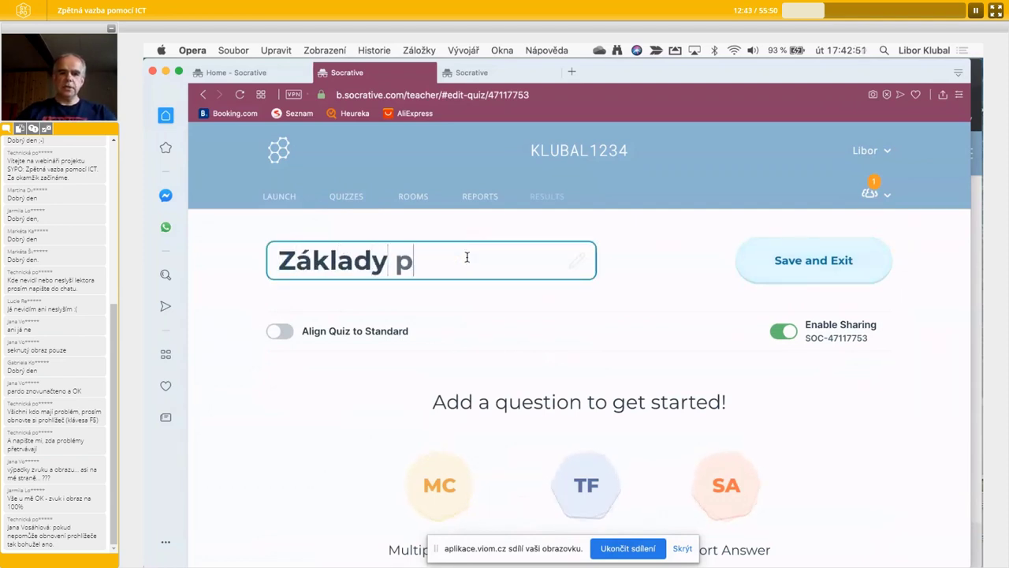
{"action": "type", "text": "rogramování"}
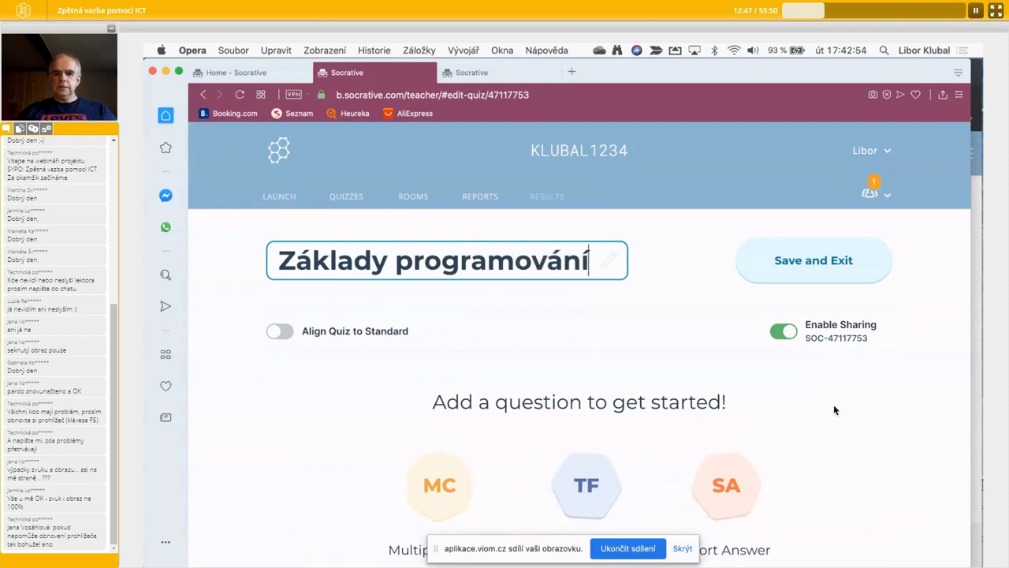
{"action": "scroll", "coordinate": [833, 404], "scroll_direction": "down", "scroll_amount": 3}
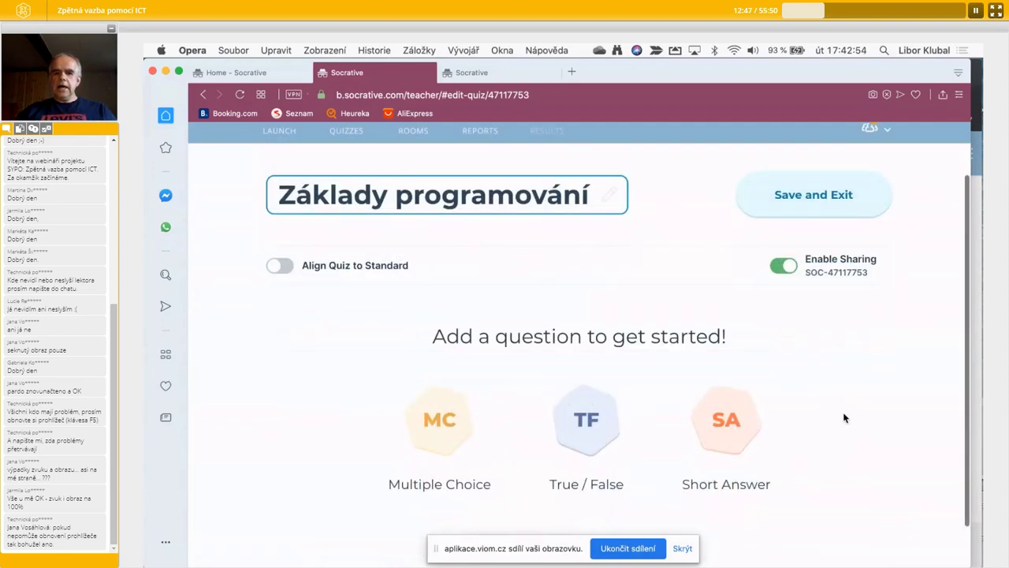
{"action": "scroll", "coordinate": [843, 417], "scroll_direction": "down", "scroll_amount": 1}
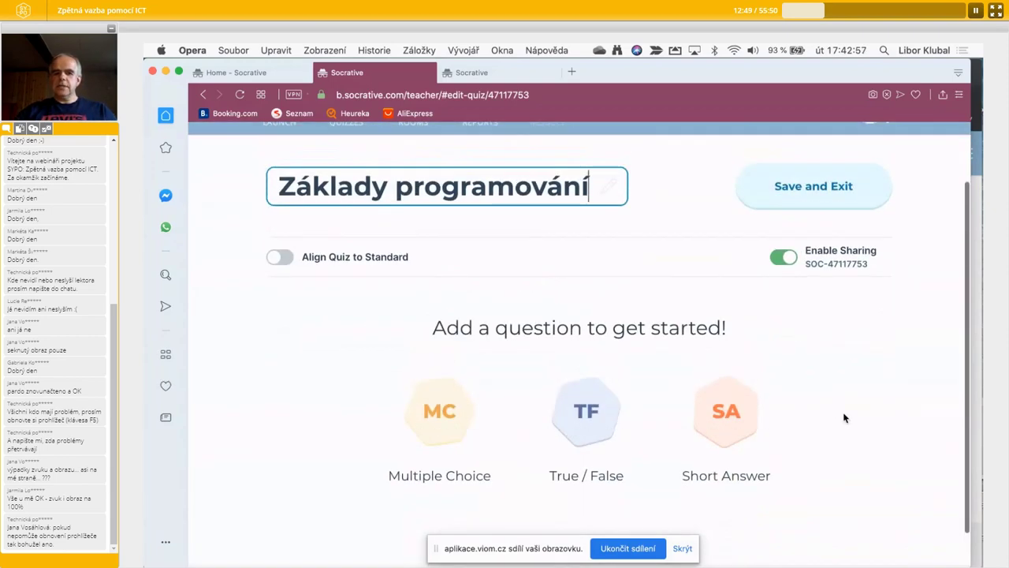
{"action": "scroll", "coordinate": [459, 355], "scroll_direction": "down", "scroll_amount": 2}
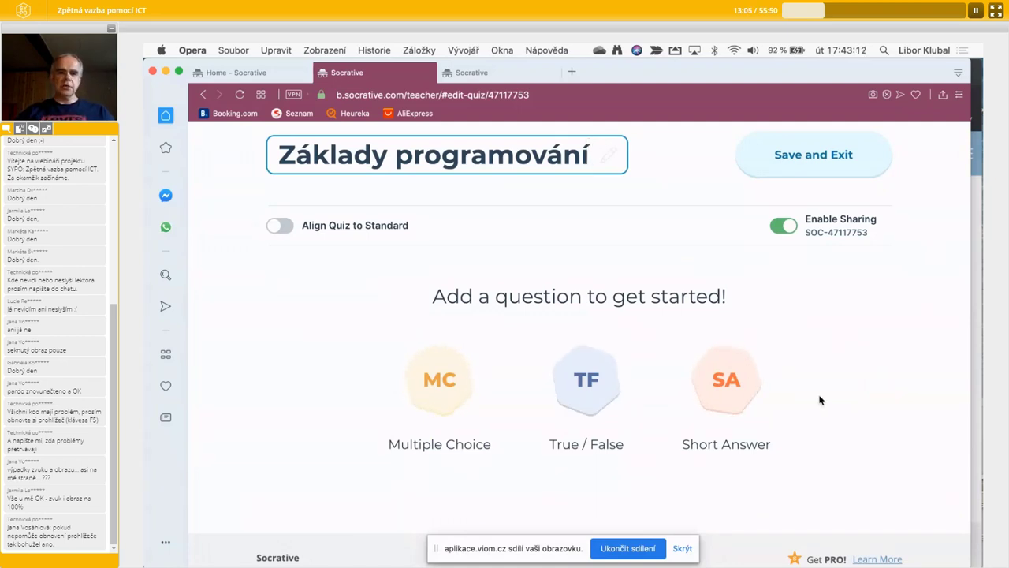
- Add a multiple-choice question reading 'Označ správnou odpověď. Co je to cyklus?'
{"action": "left_click", "coordinate": [437, 396]}
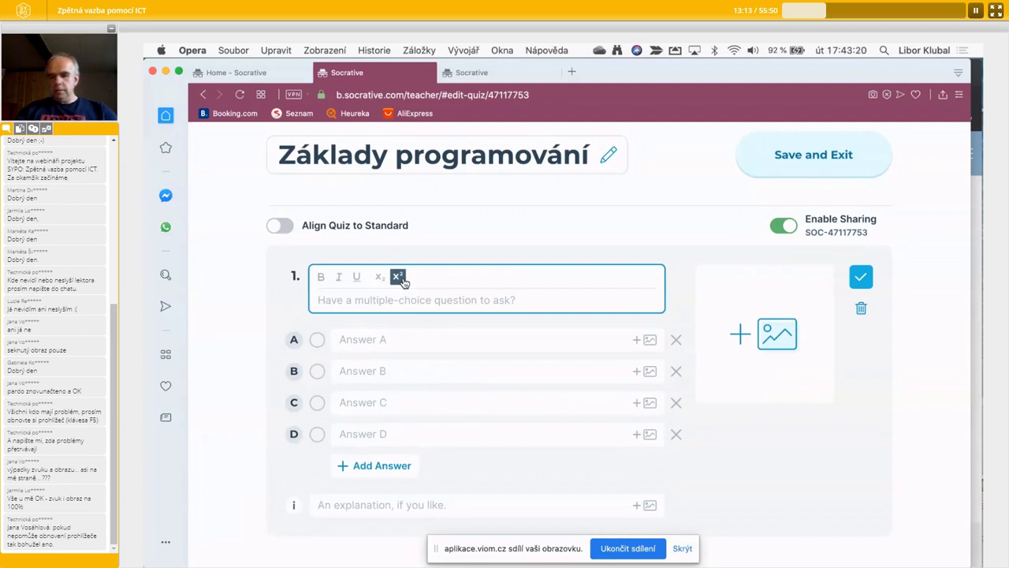
{"action": "type", "text": "C"}
{"action": "key", "text": "BackSpace"}
{"action": "type", "text": "Ozna"}
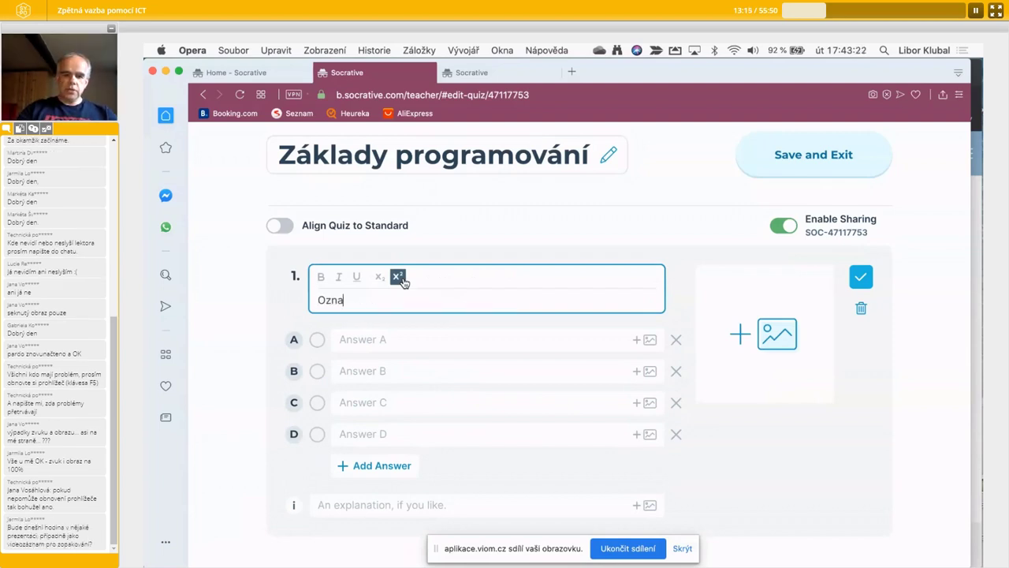
{"action": "type", "text": "č správnou odpověď"}
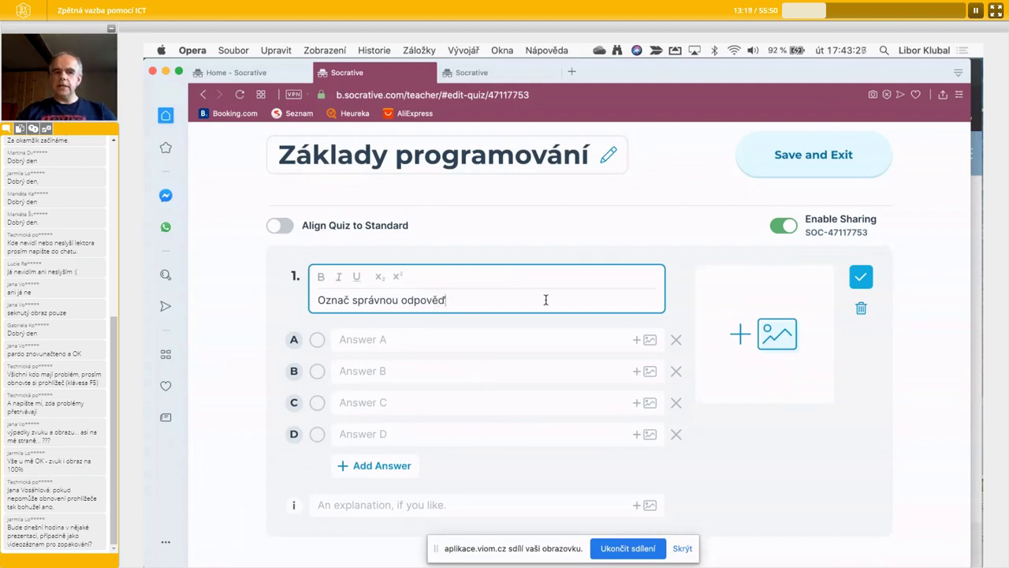
{"action": "type", "text": "."}
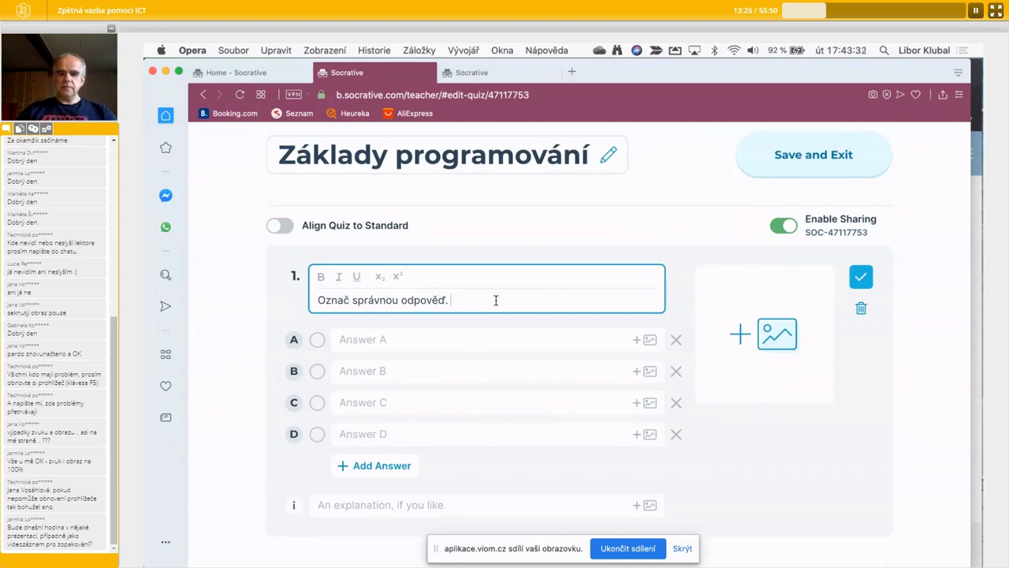
{"action": "type", "text": "Co je to cyklus?"}
- Fill in answers podmínka, opakování, počítání and kreslení, recreating row D
{"action": "left_click", "coordinate": [418, 340]}
{"action": "type", "text": "podmínka"}
{"action": "left_click", "coordinate": [384, 370]}
{"action": "type", "text": "opakování"}
{"action": "left_click", "coordinate": [366, 402]}
{"action": "type", "text": "počítání"}
{"action": "left_click", "coordinate": [355, 429]}
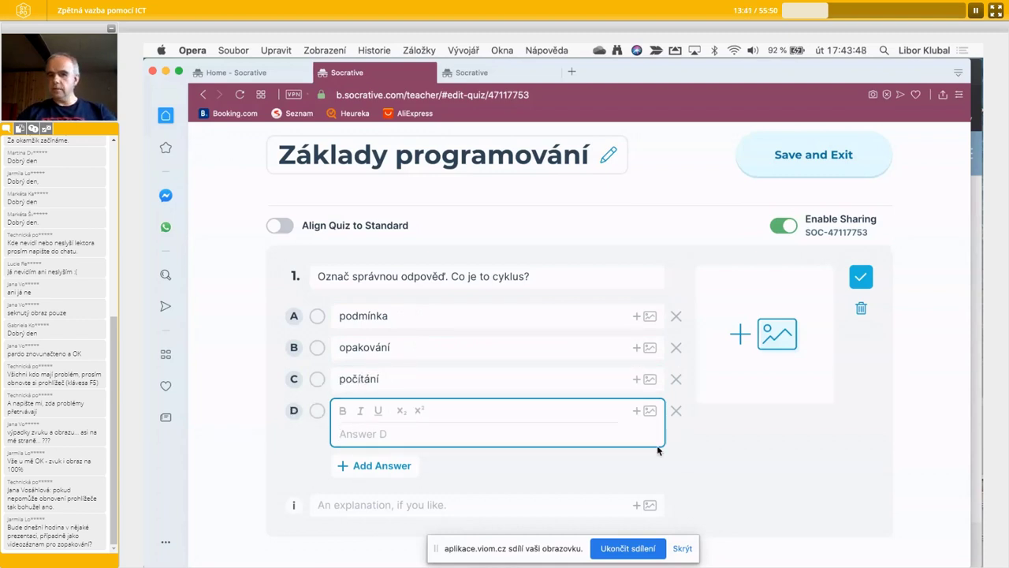
{"action": "left_click", "coordinate": [676, 410]}
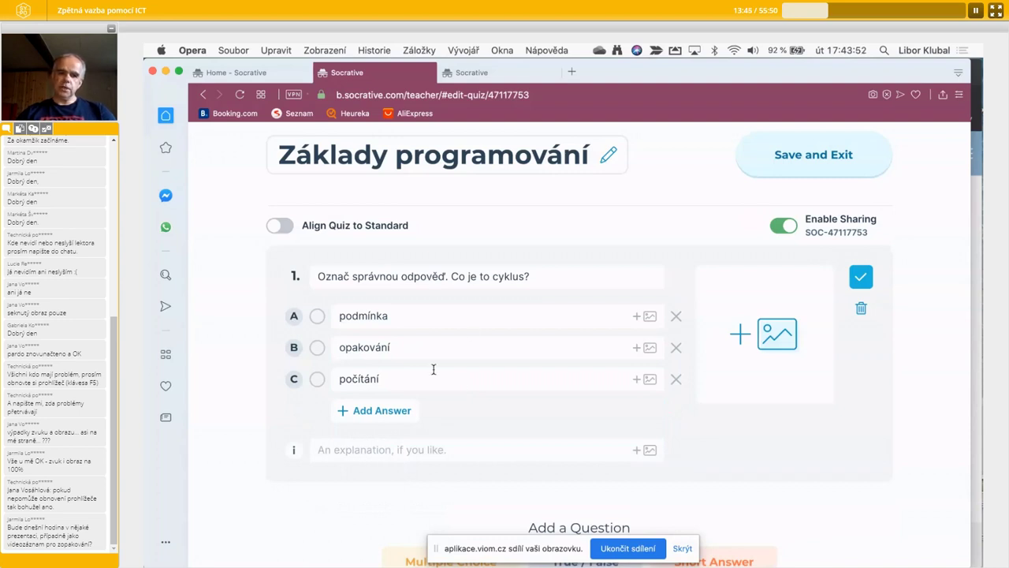
{"action": "left_click", "coordinate": [380, 411]}
{"action": "left_click", "coordinate": [381, 409]}
{"action": "type", "text": "kr"}
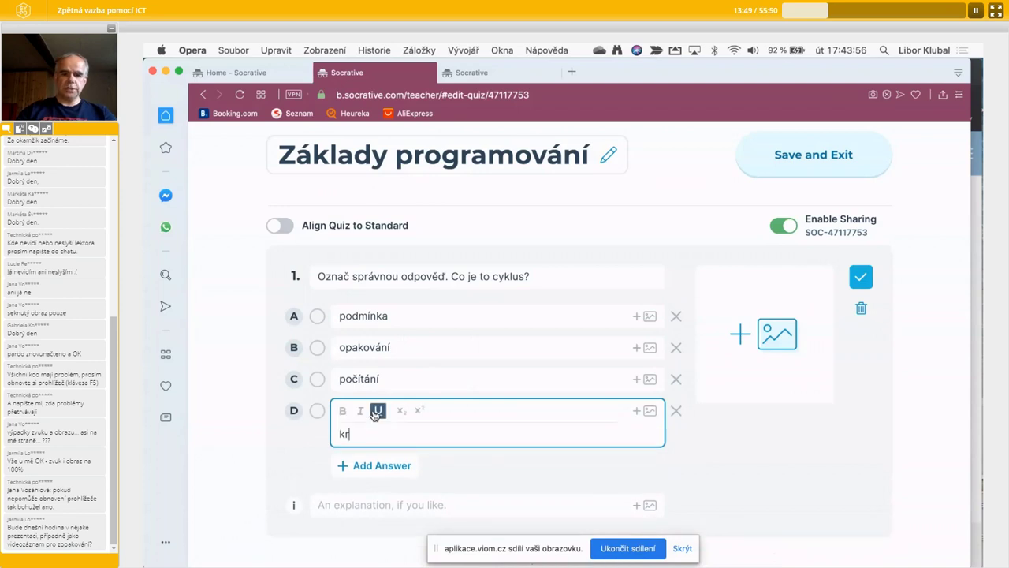
{"action": "type", "text": "eslení"}
{"action": "left_click", "coordinate": [668, 452]}
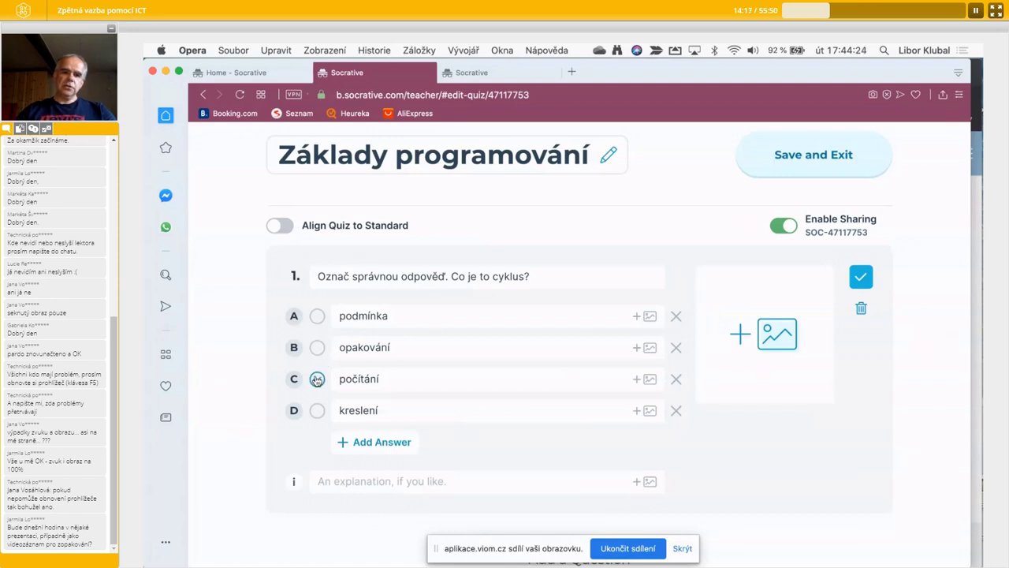
- Mark answer B opakování correct, briefly ticking and unticking počítání
{"action": "left_click", "coordinate": [316, 348]}
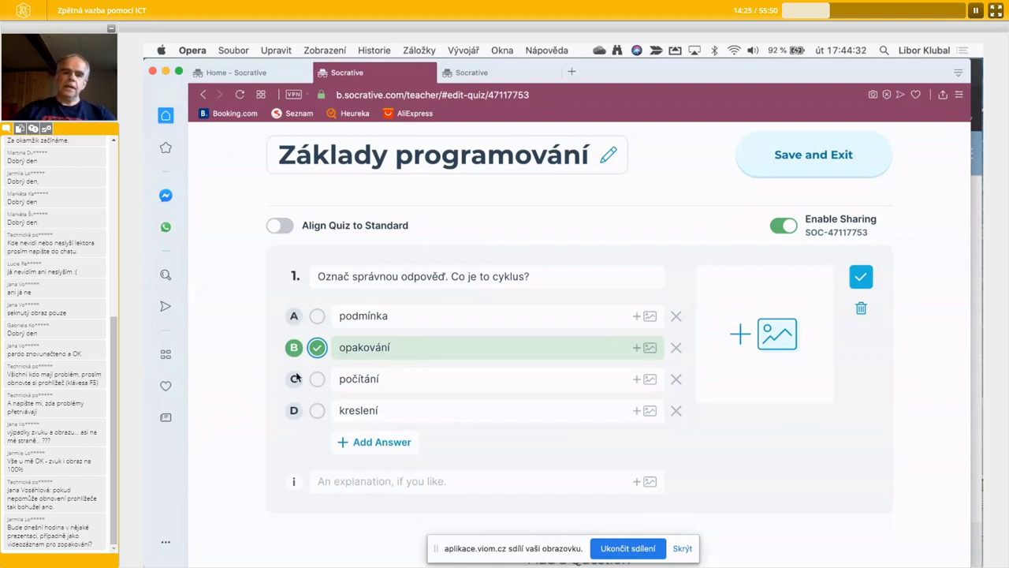
{"action": "left_click", "coordinate": [317, 380]}
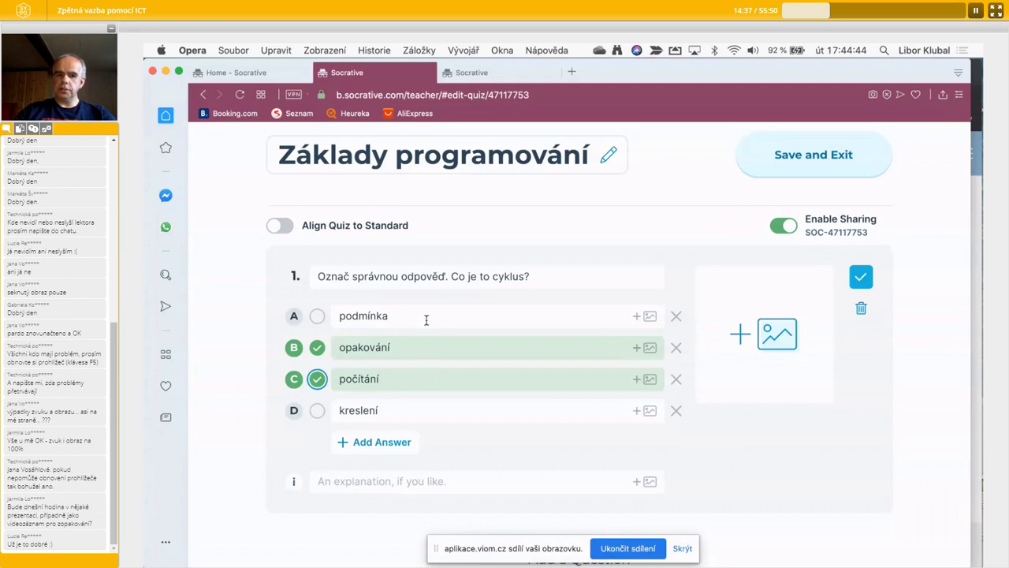
{"action": "left_click", "coordinate": [317, 380]}
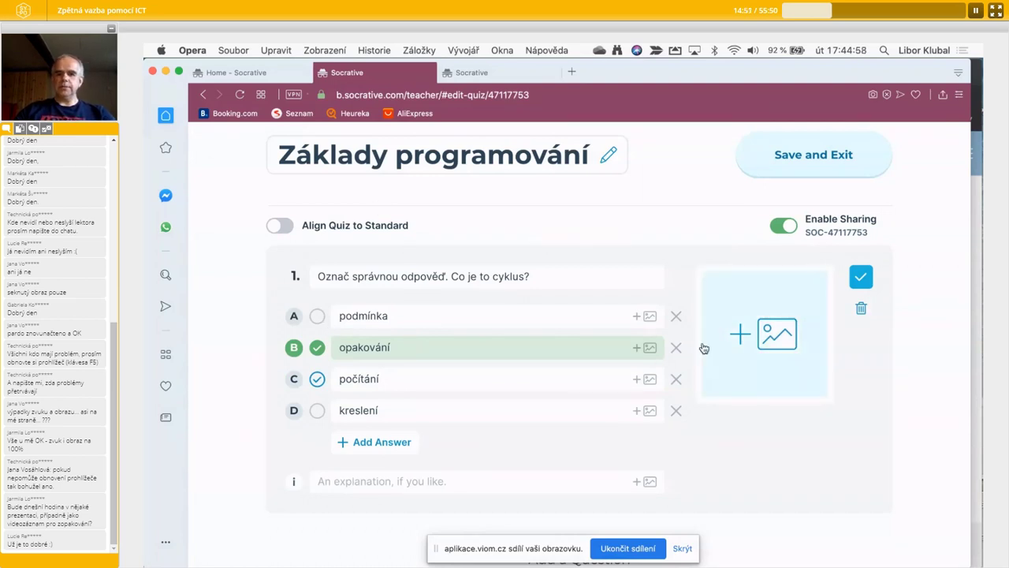
- Attach the image mapa_Evropa.jpg to question 1
{"action": "left_click", "coordinate": [783, 337]}
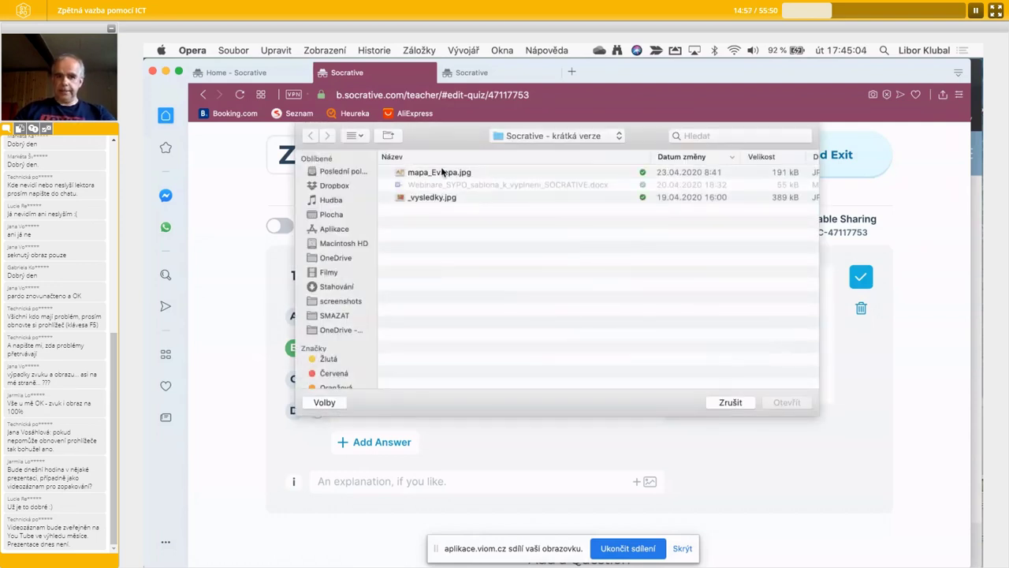
{"action": "left_click", "coordinate": [554, 138]}
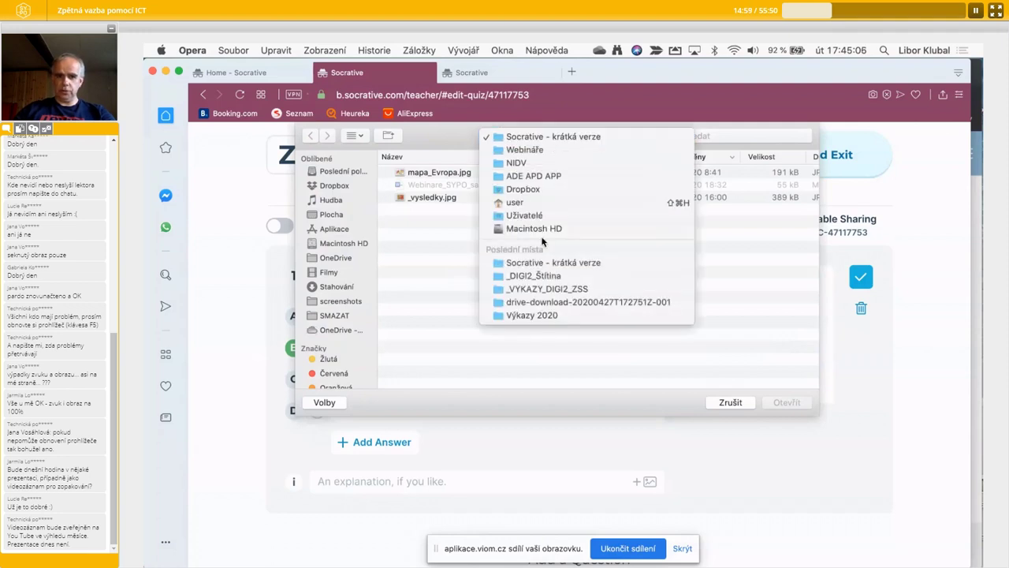
{"action": "left_click", "coordinate": [449, 215]}
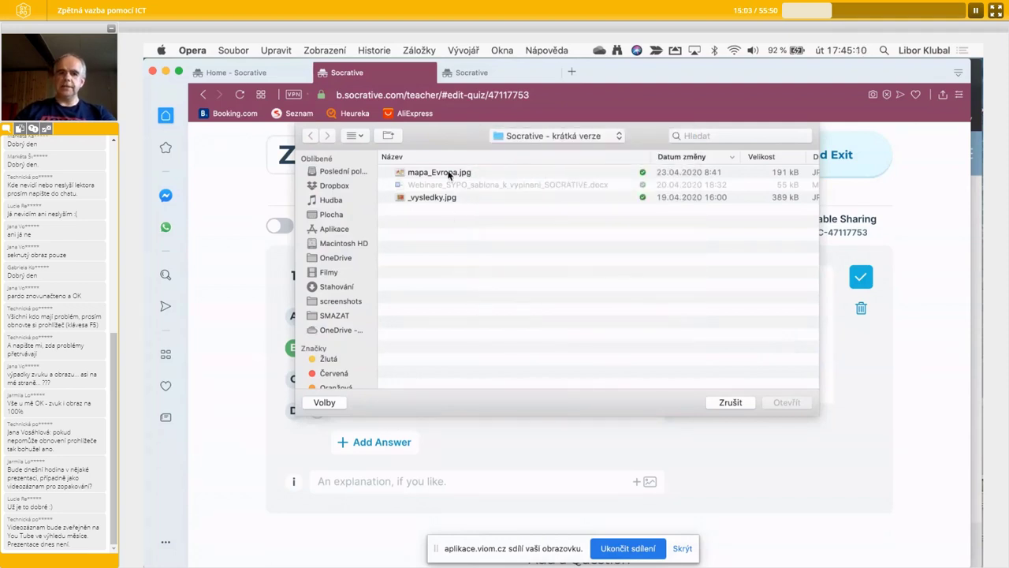
{"action": "left_click", "coordinate": [450, 172]}
{"action": "left_click", "coordinate": [800, 403]}
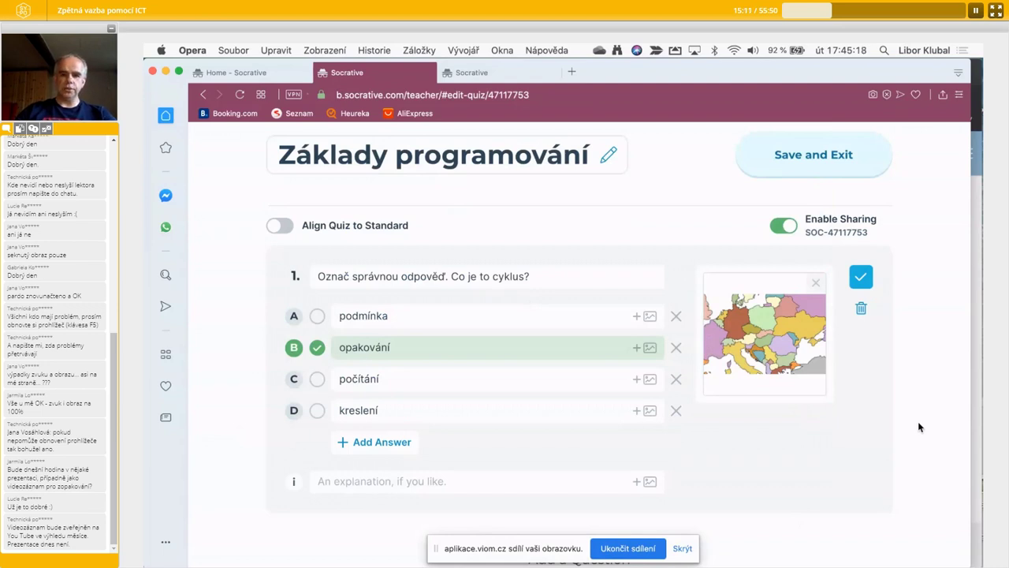
- Save the finished question 1
{"action": "left_click", "coordinate": [866, 282]}
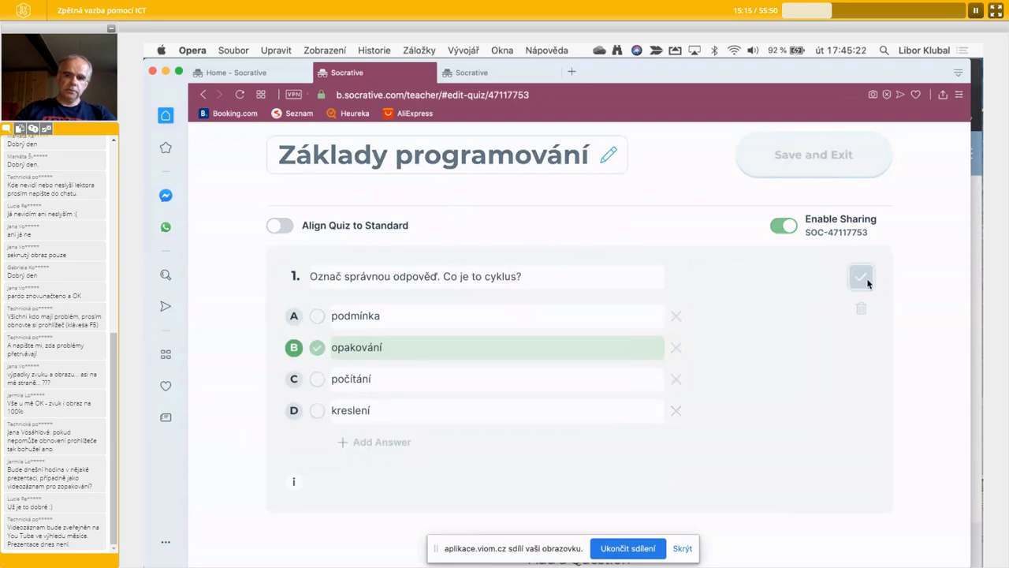
{"action": "scroll", "coordinate": [868, 284], "scroll_direction": "down", "scroll_amount": 2}
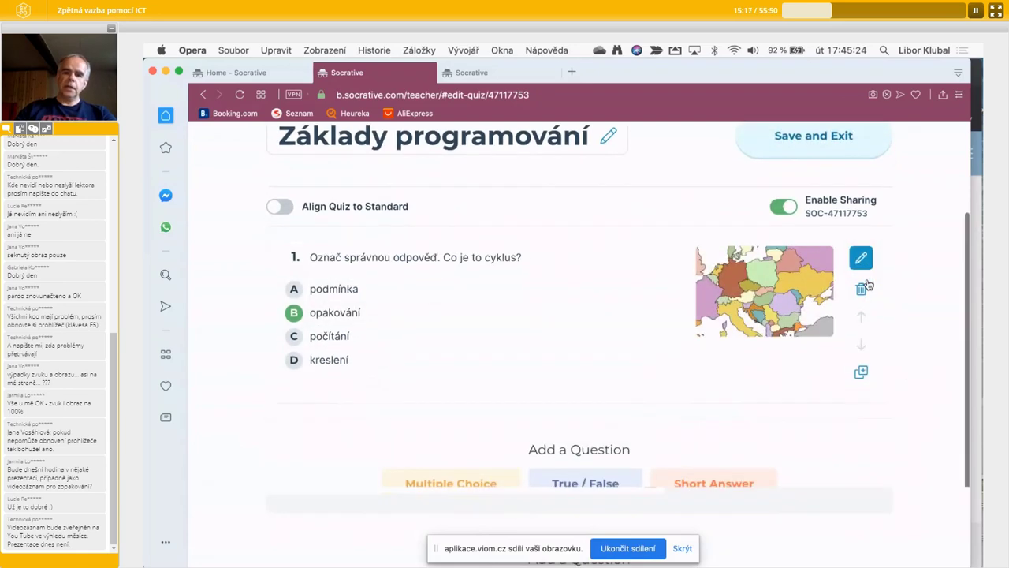
{"action": "scroll", "coordinate": [868, 284], "scroll_direction": "up", "scroll_amount": 1}
{"action": "scroll", "coordinate": [857, 276], "scroll_direction": "down", "scroll_amount": 1}
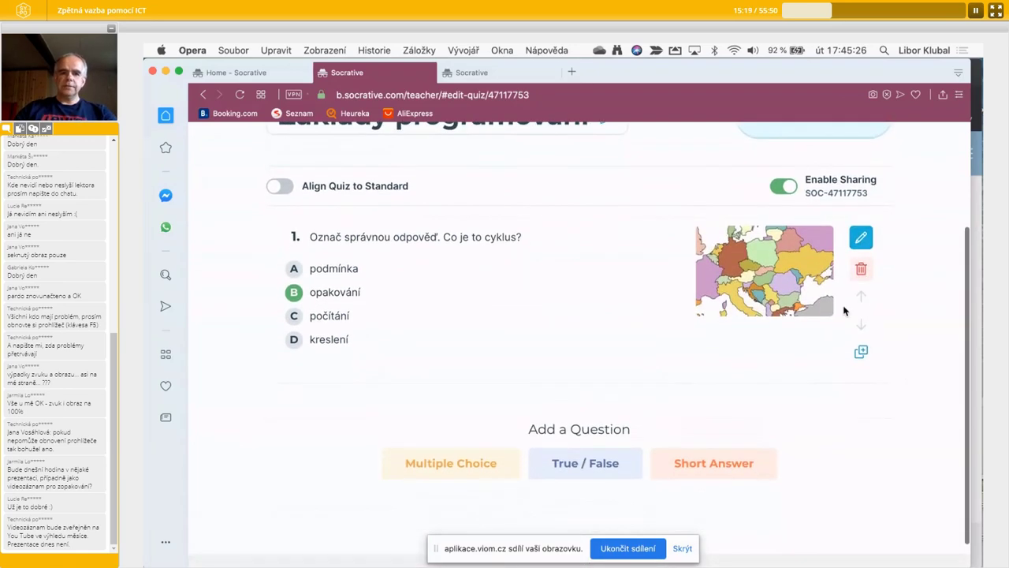
- Choose Short Answer and enter question 2 text 'Jak se označuje proměnná u cyklu?'
{"action": "left_click", "coordinate": [719, 466]}
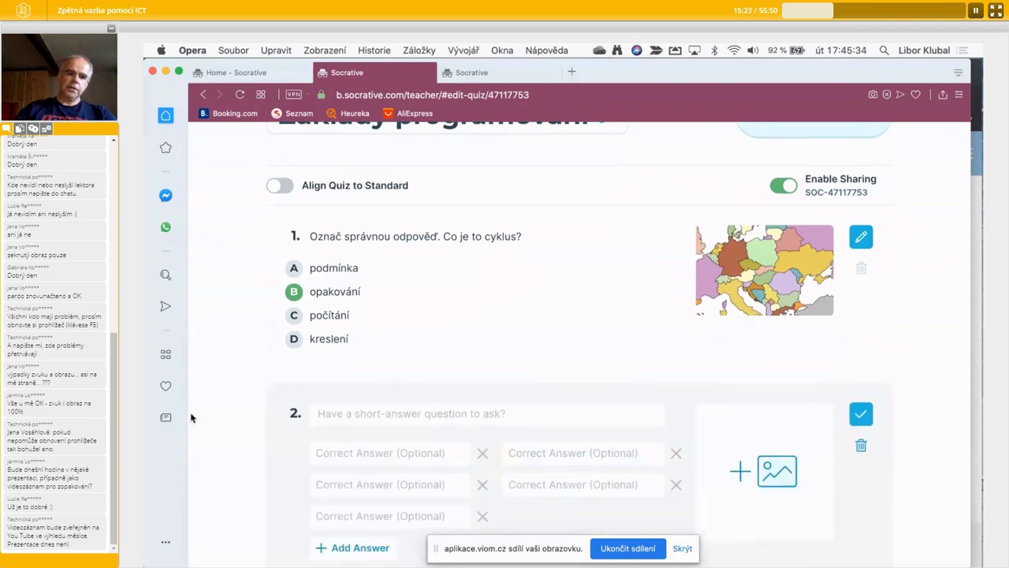
{"action": "scroll", "coordinate": [191, 418], "scroll_direction": "down", "scroll_amount": 2}
{"action": "left_click", "coordinate": [394, 293]}
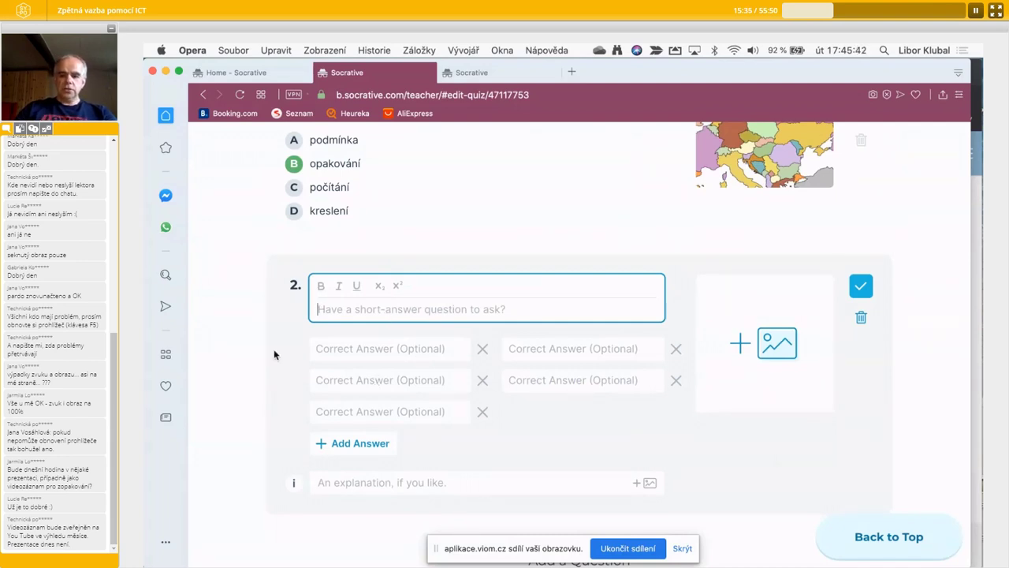
{"action": "type", "text": "Jak se"}
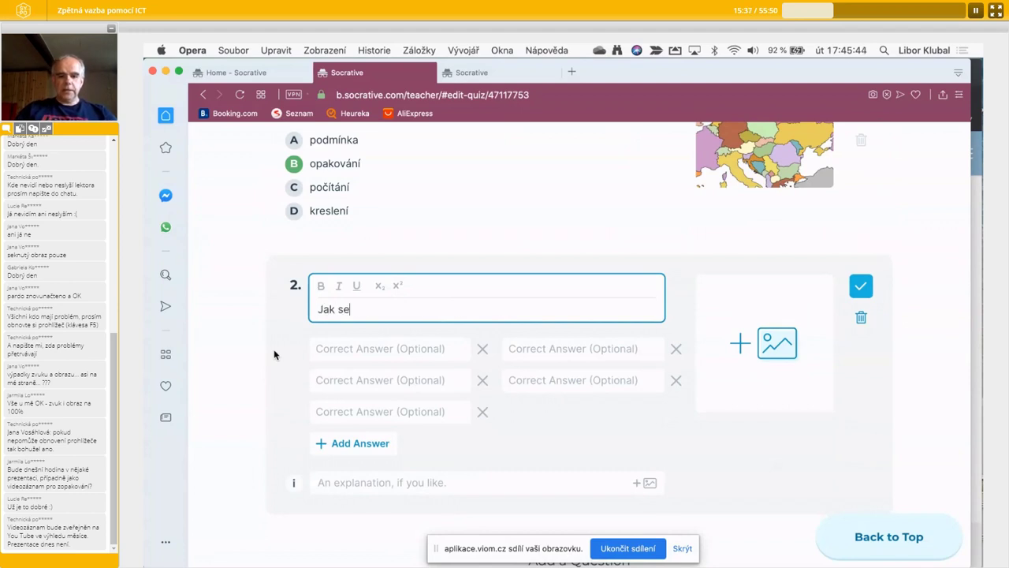
{"action": "type", "text": " označuje pro"}
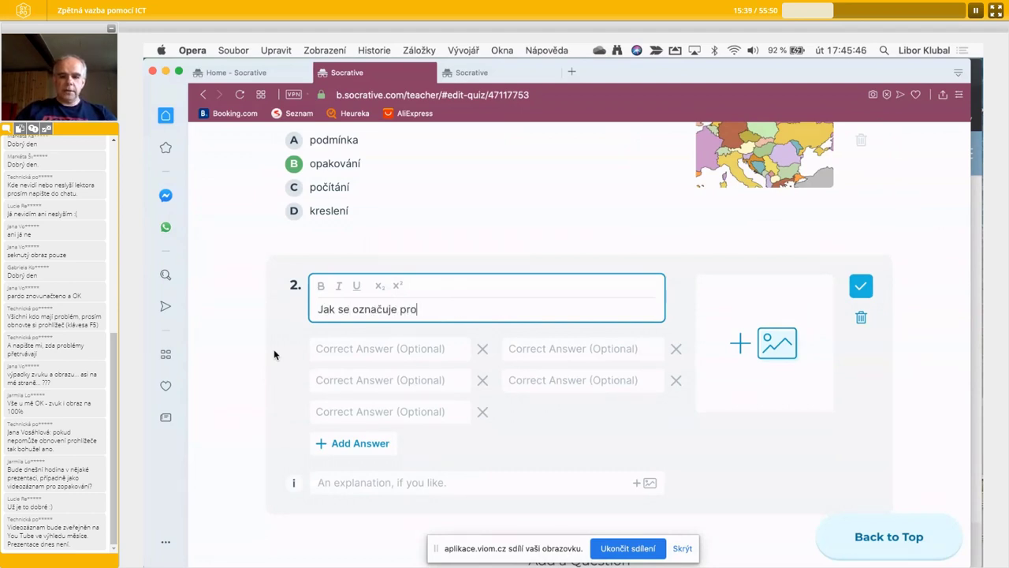
{"action": "type", "text": "měnná u cyklu?"}
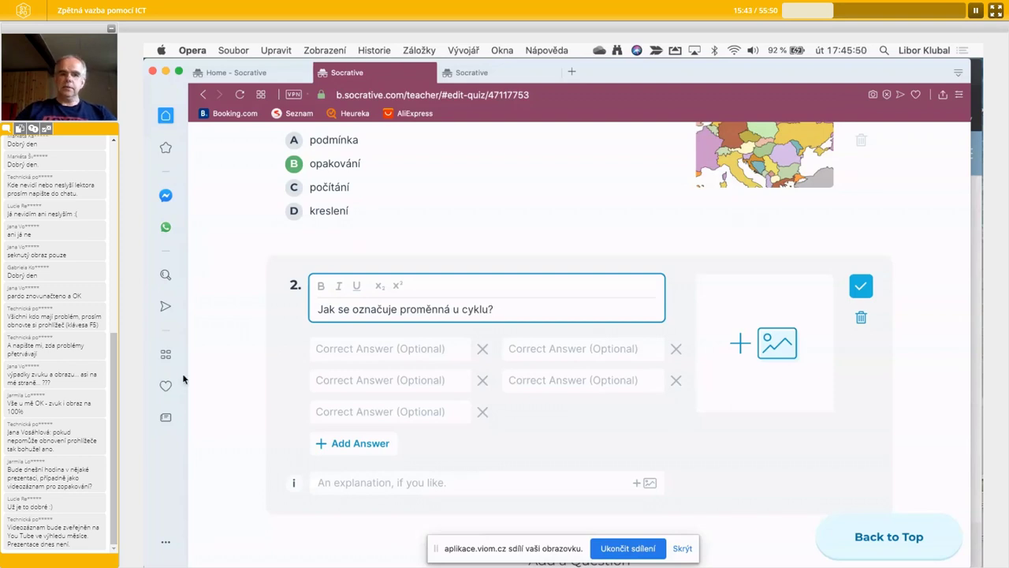
{"action": "left_click", "coordinate": [286, 373]}
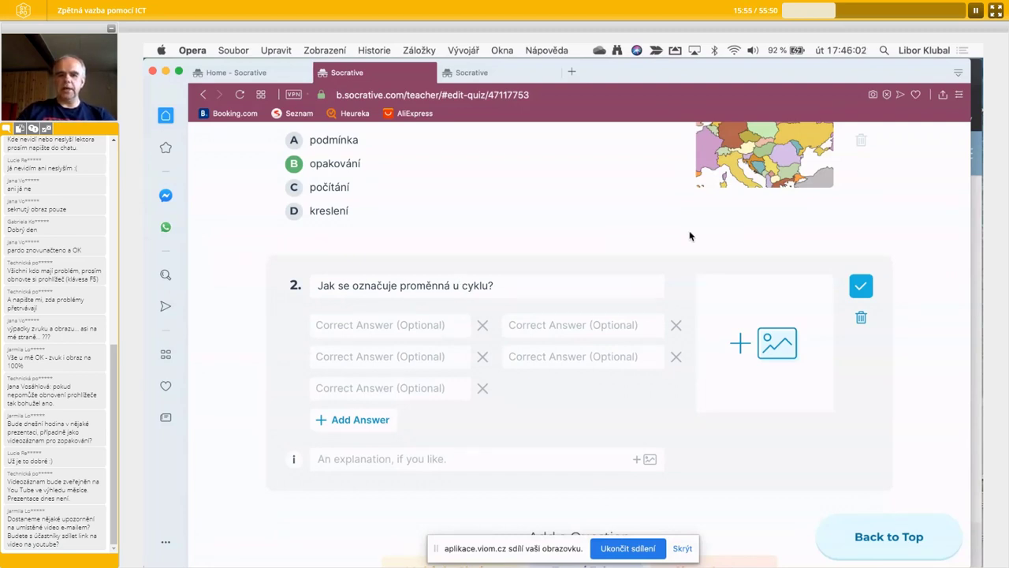
- Enter accepted answers řídící, řídící proměnná, Řídící proměnná and ridici
{"action": "left_click", "coordinate": [409, 324]}
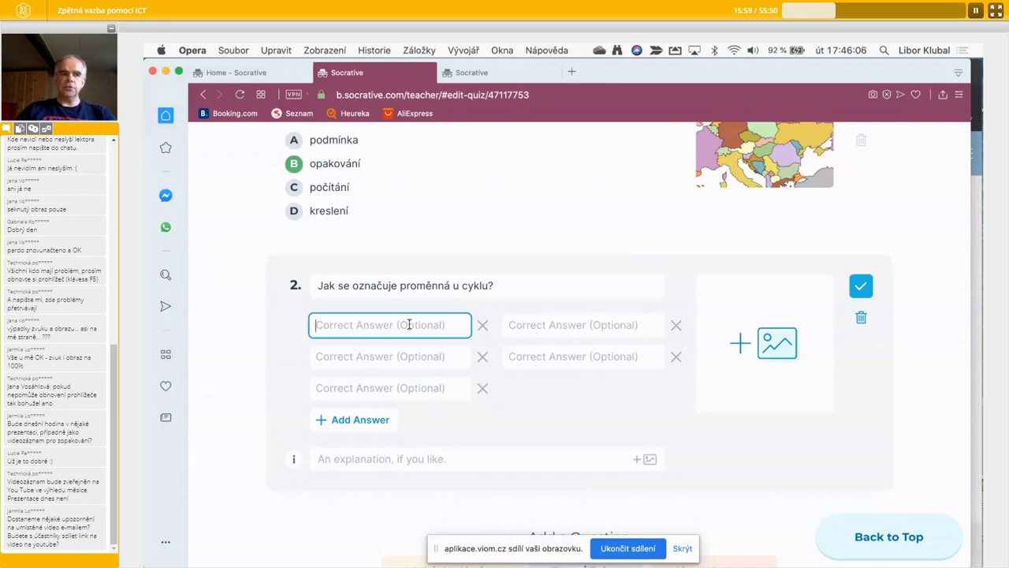
{"action": "type", "text": "řídící"}
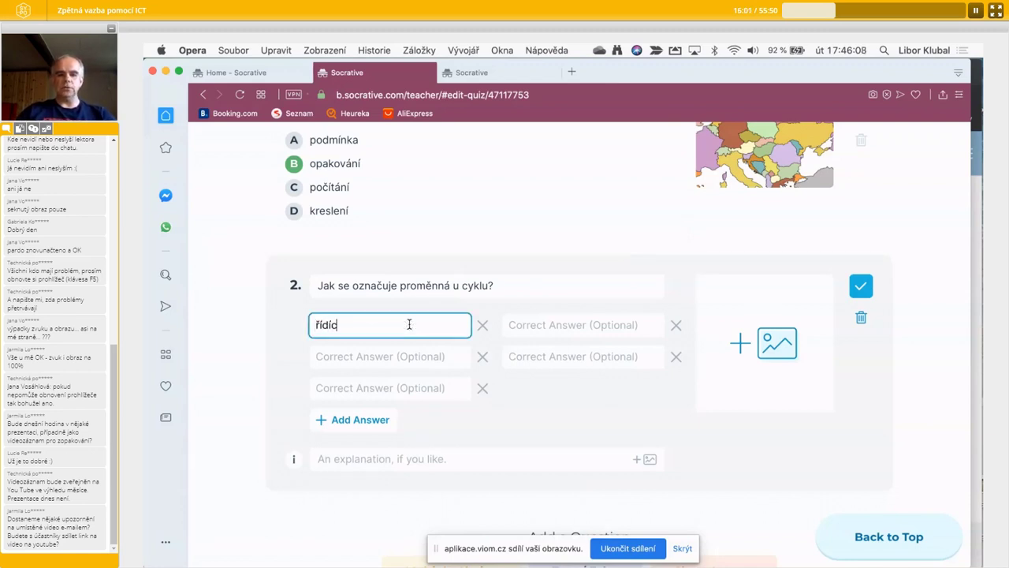
{"action": "left_click", "coordinate": [393, 354]}
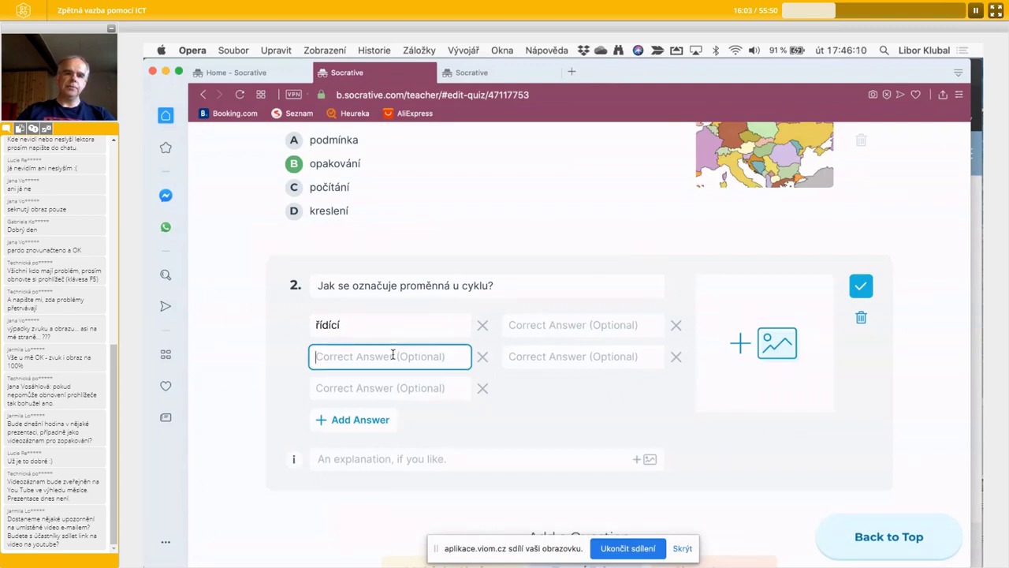
{"action": "type", "text": "řídící"}
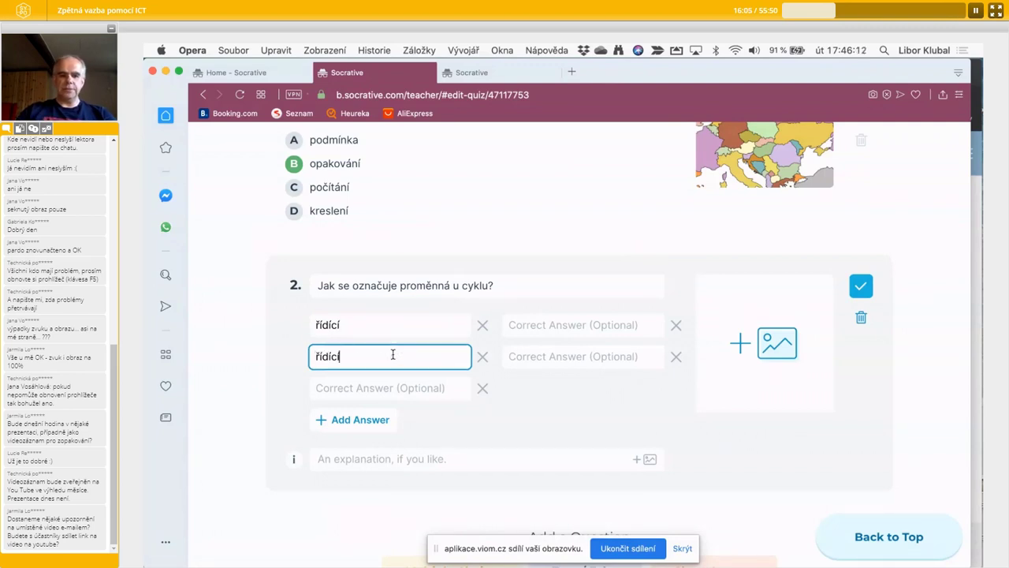
{"action": "type", "text": " proměnná"}
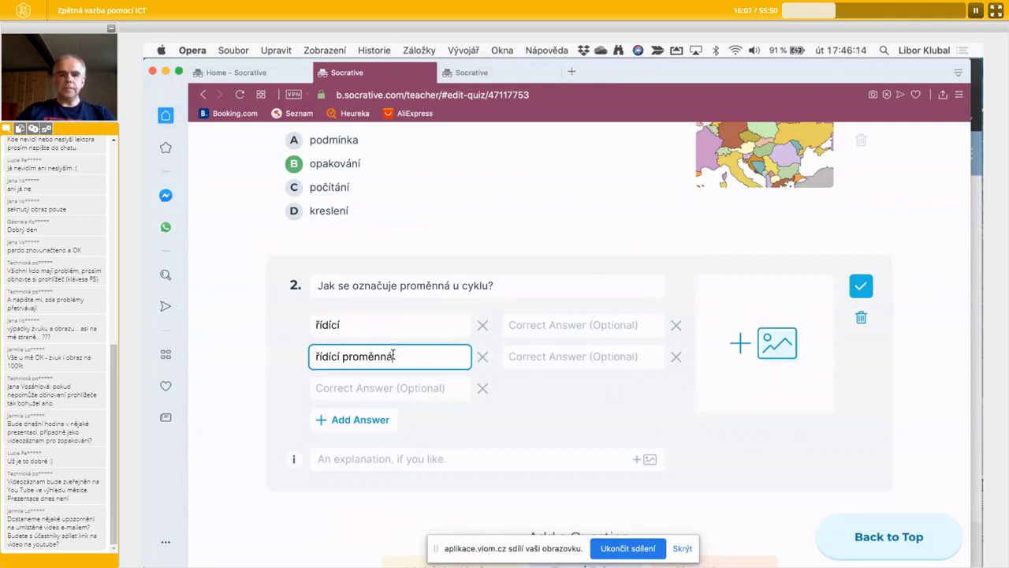
{"action": "left_click", "coordinate": [357, 388]}
{"action": "type", "text": "Ř"}
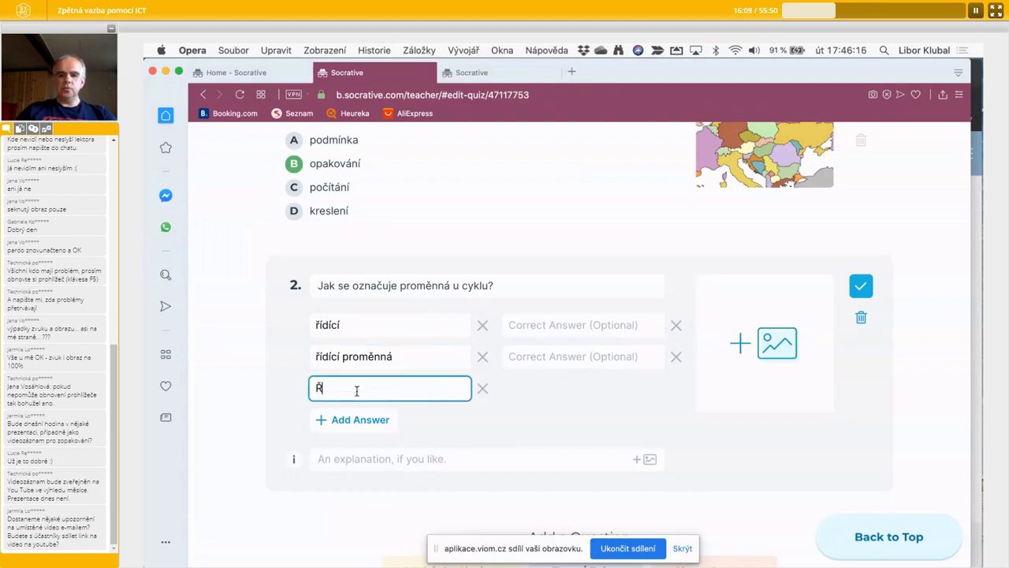
{"action": "type", "text": "ídící proměnná"}
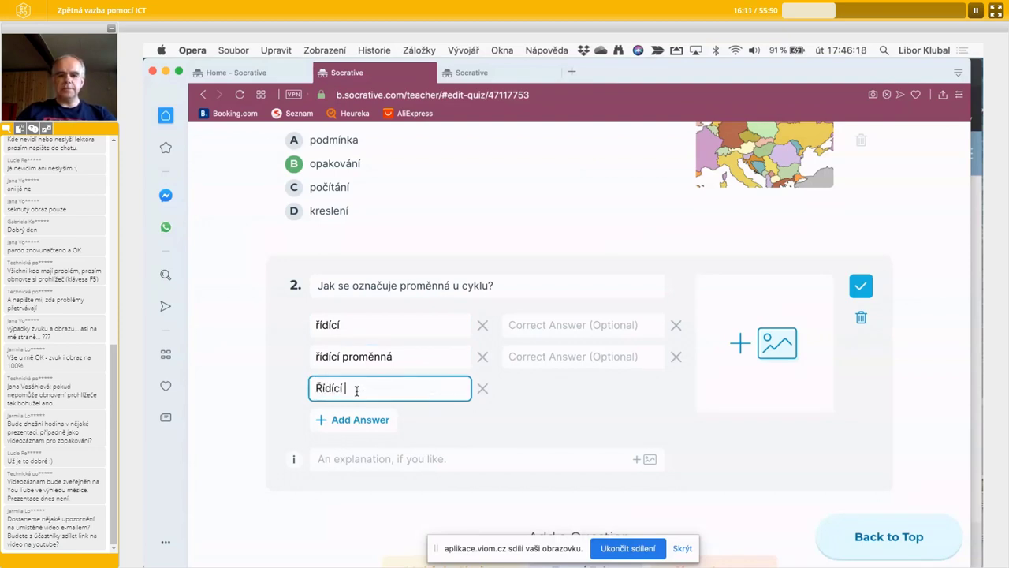
{"action": "left_click", "coordinate": [574, 323]}
{"action": "type", "text": "ridici"}
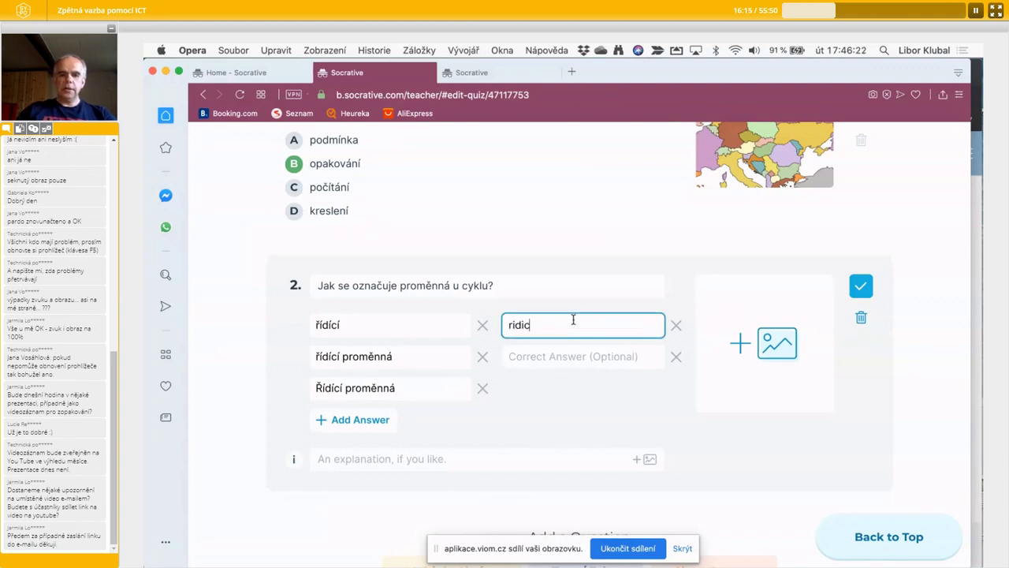
{"action": "left_click", "coordinate": [573, 435]}
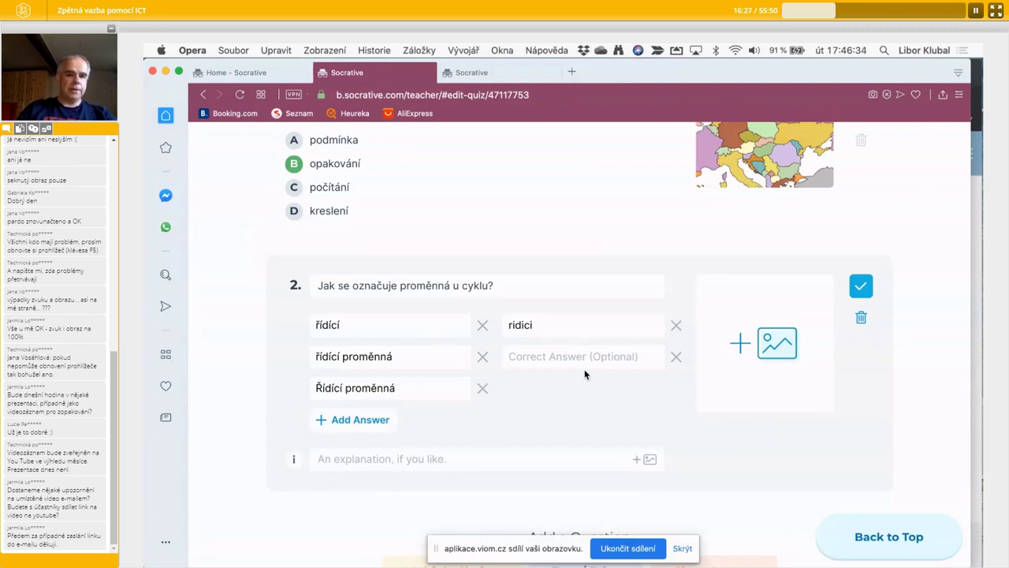
- Remove the two empty answer slots and re-edit the ridici answer
{"action": "left_click", "coordinate": [526, 286]}
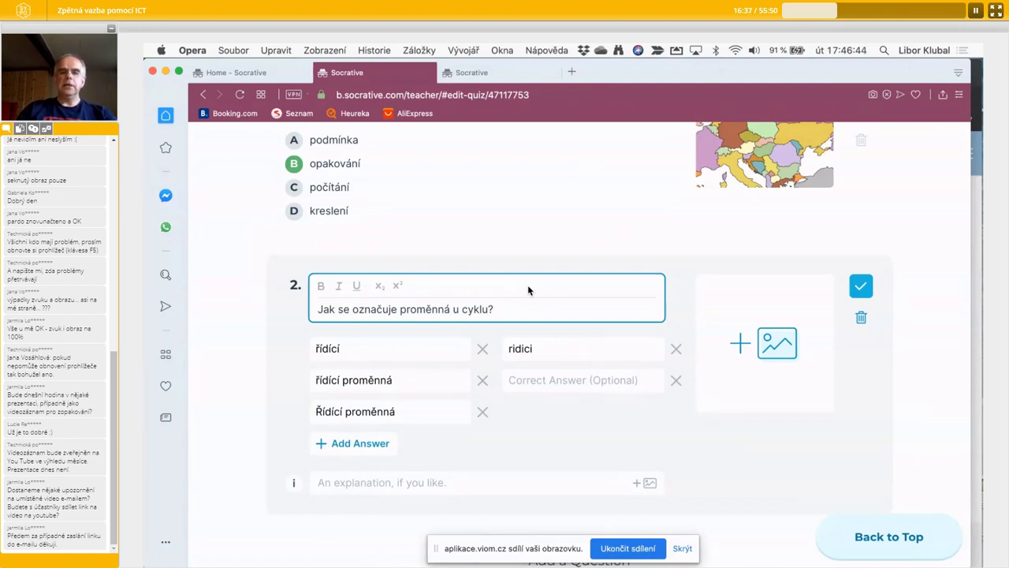
{"action": "left_click", "coordinate": [269, 388]}
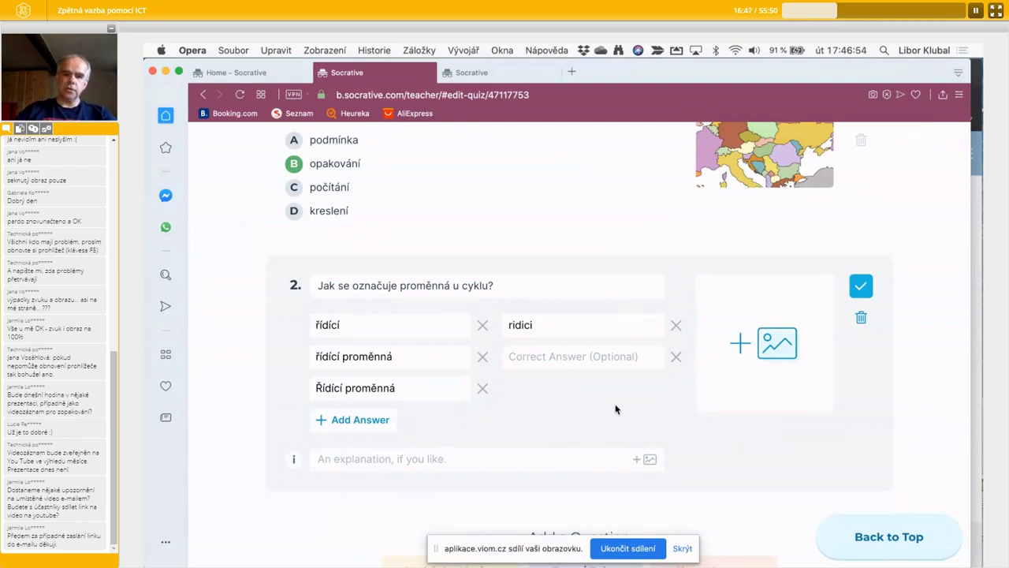
{"action": "left_click", "coordinate": [360, 419]}
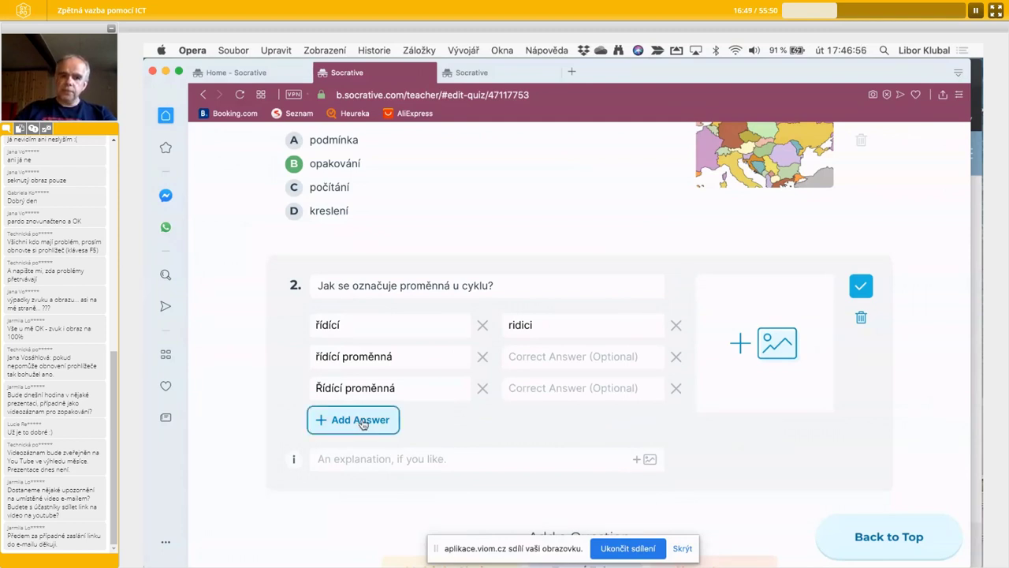
{"action": "left_click", "coordinate": [676, 391]}
{"action": "left_click", "coordinate": [676, 359]}
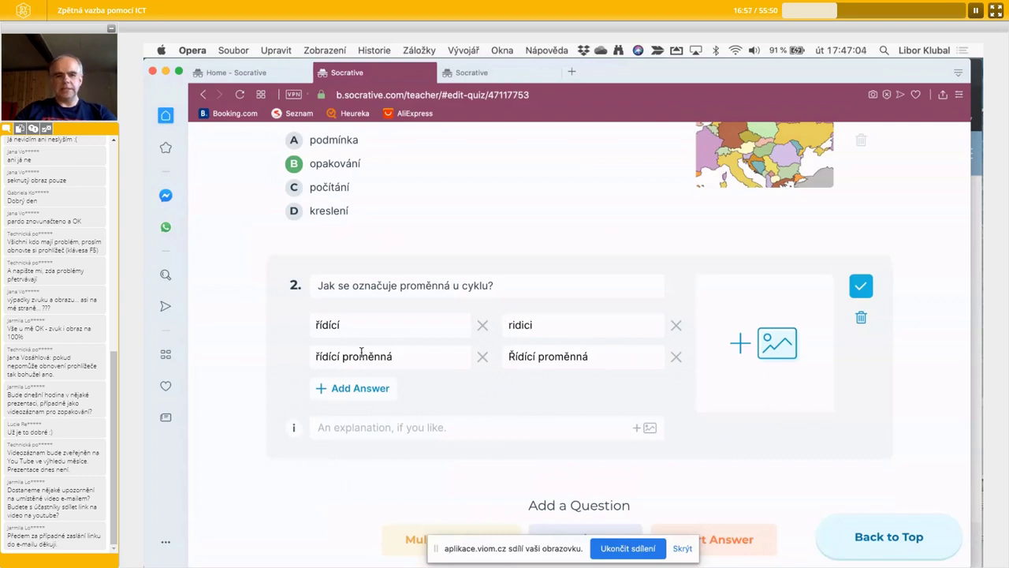
{"action": "left_click", "coordinate": [539, 329]}
{"action": "left_click_drag", "start_coordinate": [539, 329], "coordinate": [502, 327]}
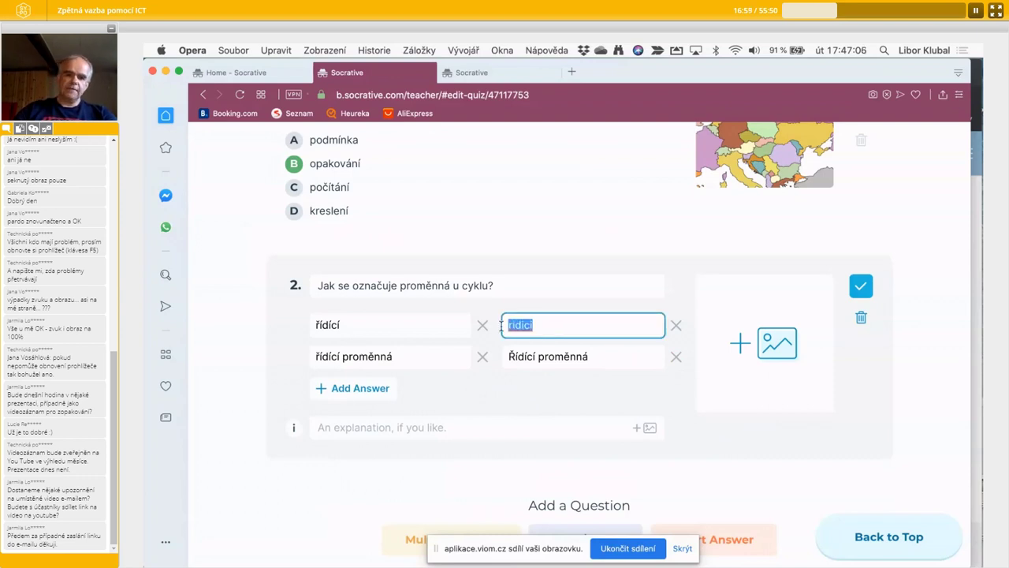
{"action": "left_click", "coordinate": [554, 323]}
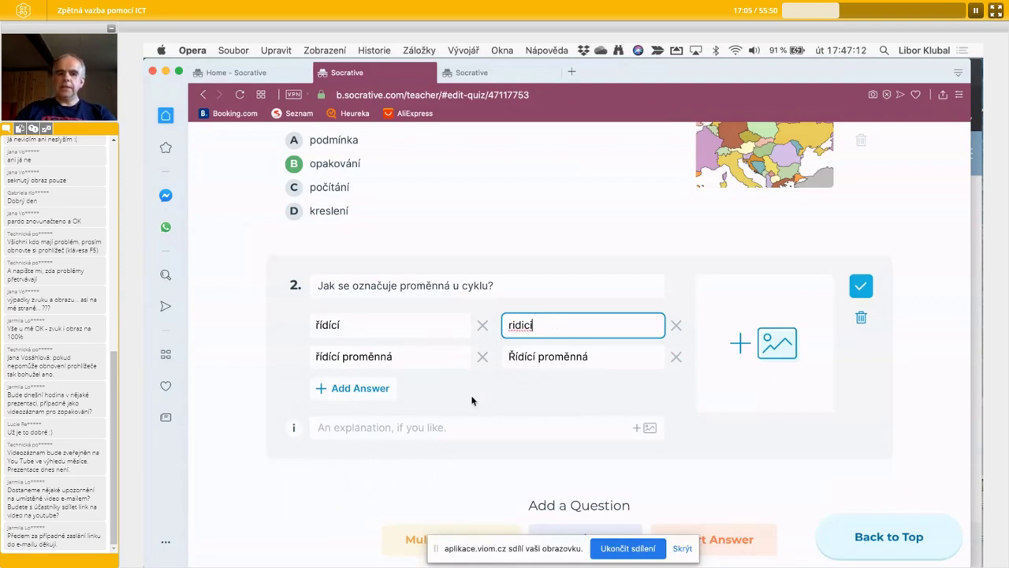
{"action": "scroll", "coordinate": [436, 390], "scroll_direction": "down", "scroll_amount": 2}
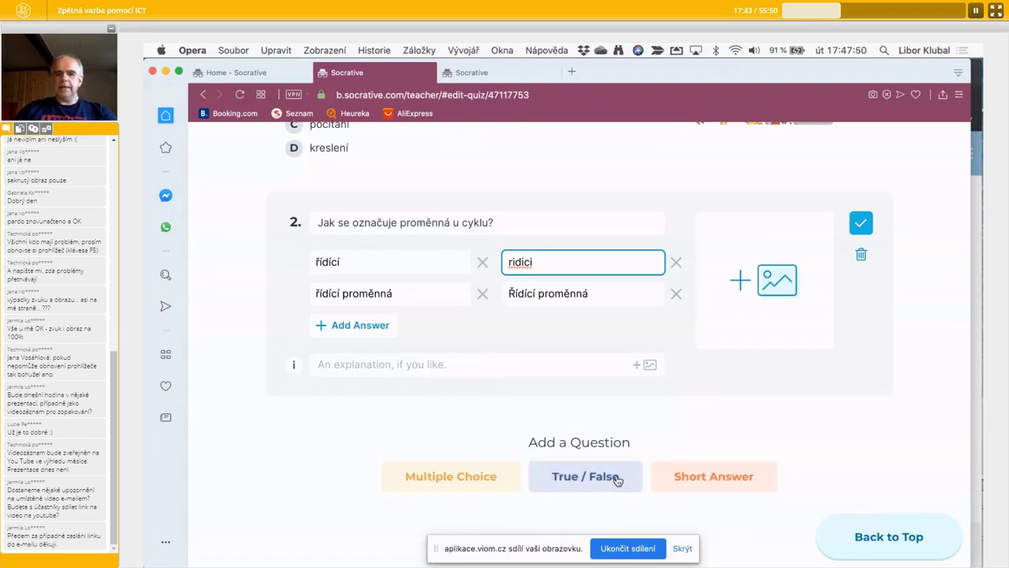
{"action": "scroll", "coordinate": [713, 426], "scroll_direction": "up", "scroll_amount": 3}
{"action": "scroll", "coordinate": [713, 425], "scroll_direction": "up", "scroll_amount": 5}
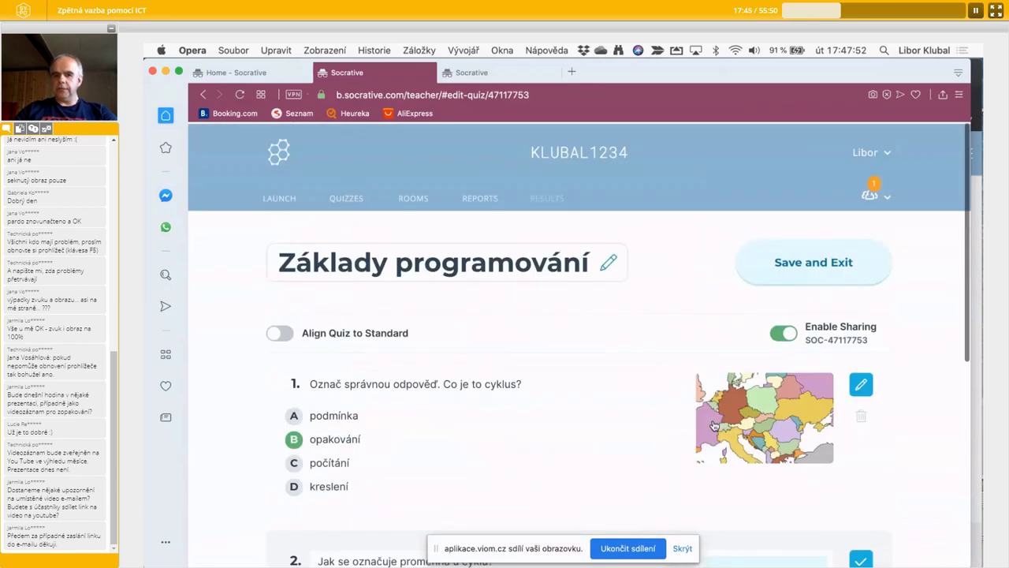
{"action": "scroll", "coordinate": [713, 426], "scroll_direction": "down", "scroll_amount": 4}
{"action": "scroll", "coordinate": [714, 425], "scroll_direction": "up", "scroll_amount": 2}
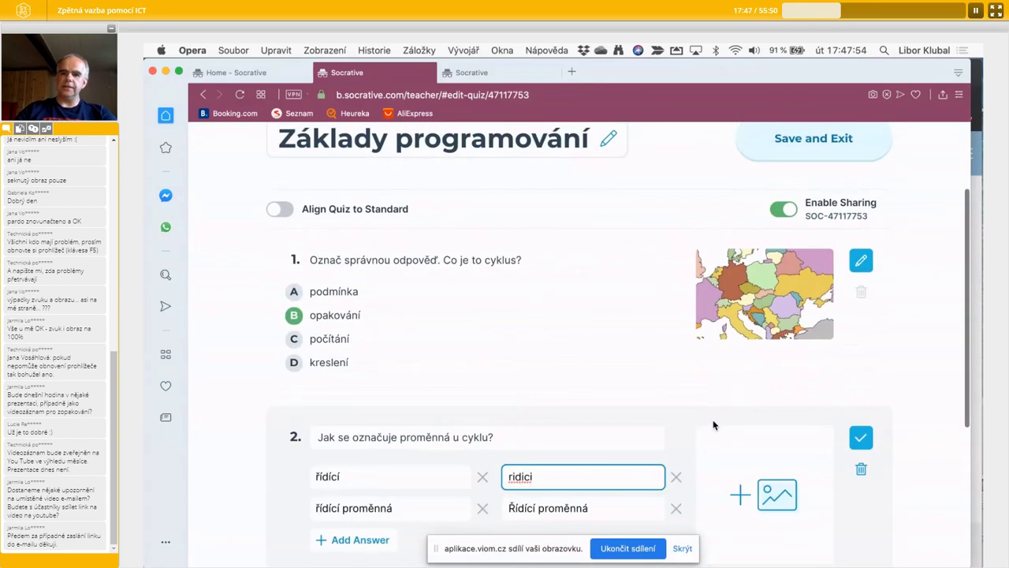
{"action": "scroll", "coordinate": [714, 425], "scroll_direction": "down", "scroll_amount": 3}
{"action": "scroll", "coordinate": [714, 425], "scroll_direction": "down", "scroll_amount": 3}
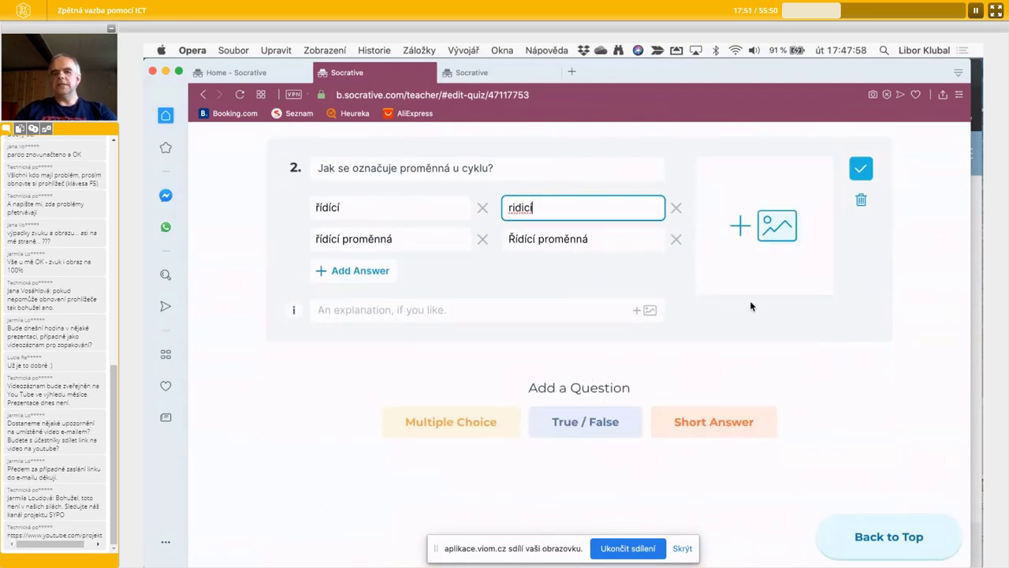
{"action": "scroll", "coordinate": [740, 310], "scroll_direction": "up", "scroll_amount": 4}
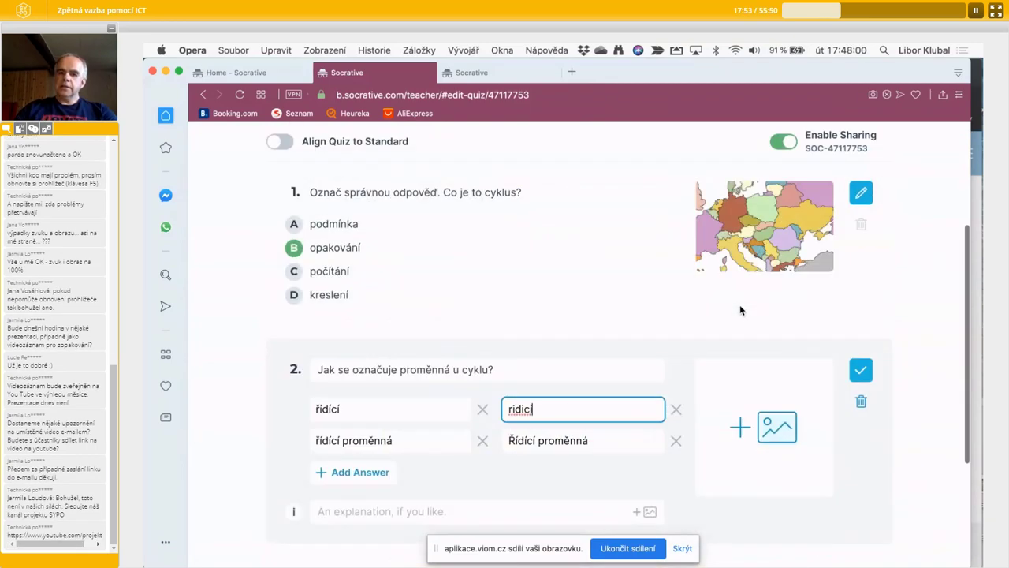
{"action": "left_click", "coordinate": [230, 283]}
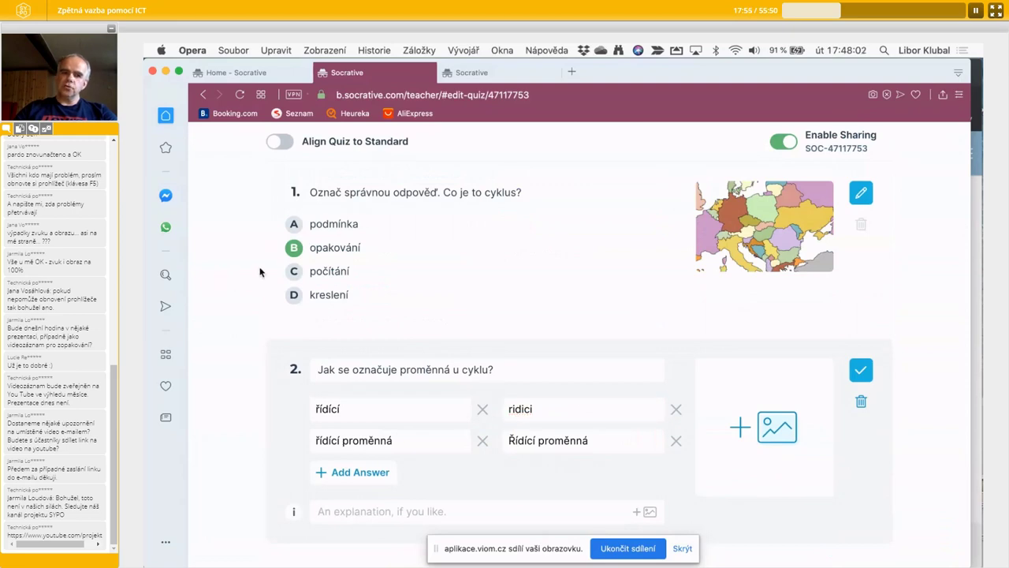
{"action": "scroll", "coordinate": [266, 446], "scroll_direction": "down", "scroll_amount": 3}
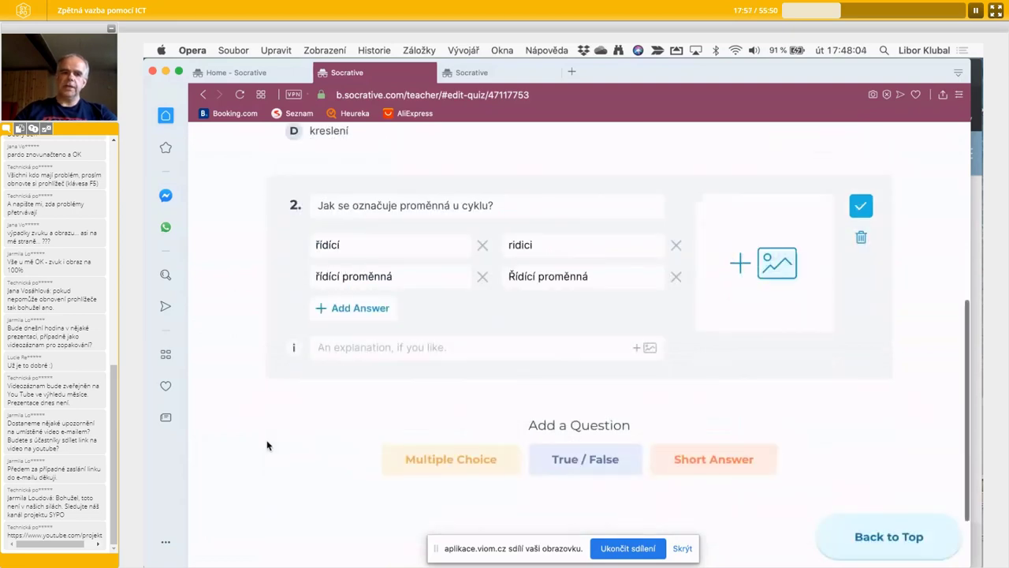
{"action": "scroll", "coordinate": [266, 446], "scroll_direction": "up", "scroll_amount": 1}
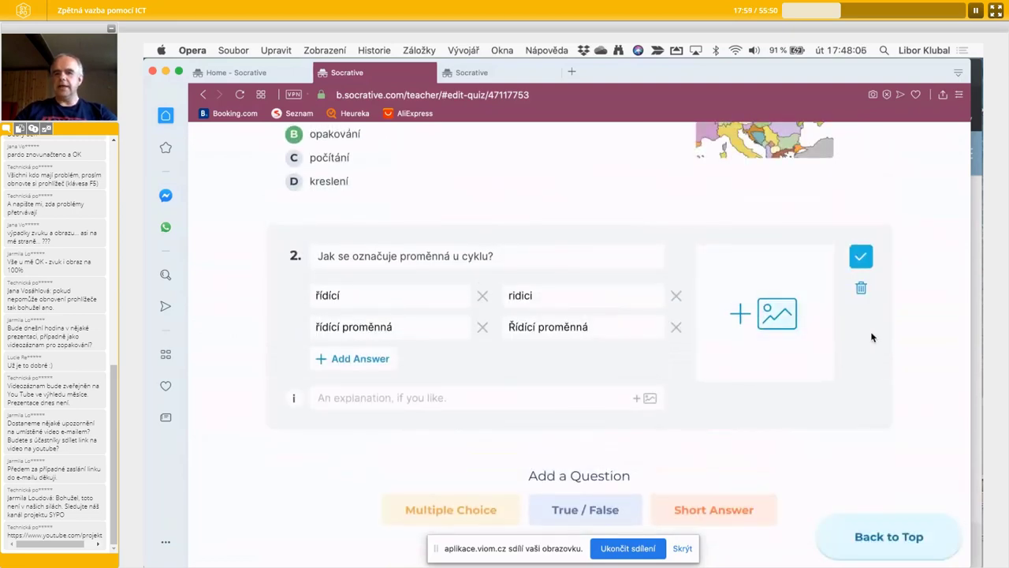
{"action": "scroll", "coordinate": [883, 209], "scroll_direction": "up", "scroll_amount": 3}
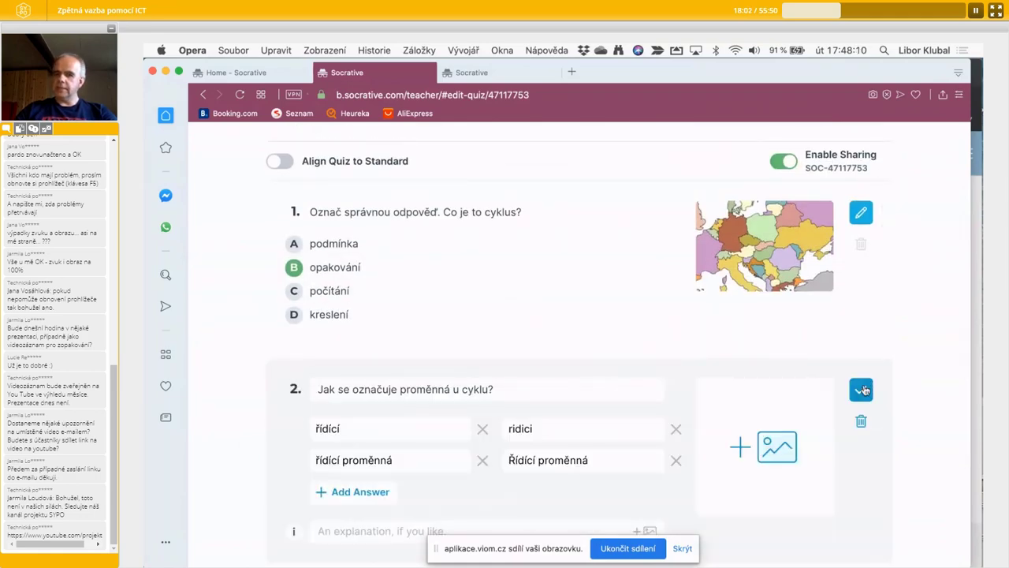
{"action": "scroll", "coordinate": [681, 485], "scroll_direction": "down", "scroll_amount": 3}
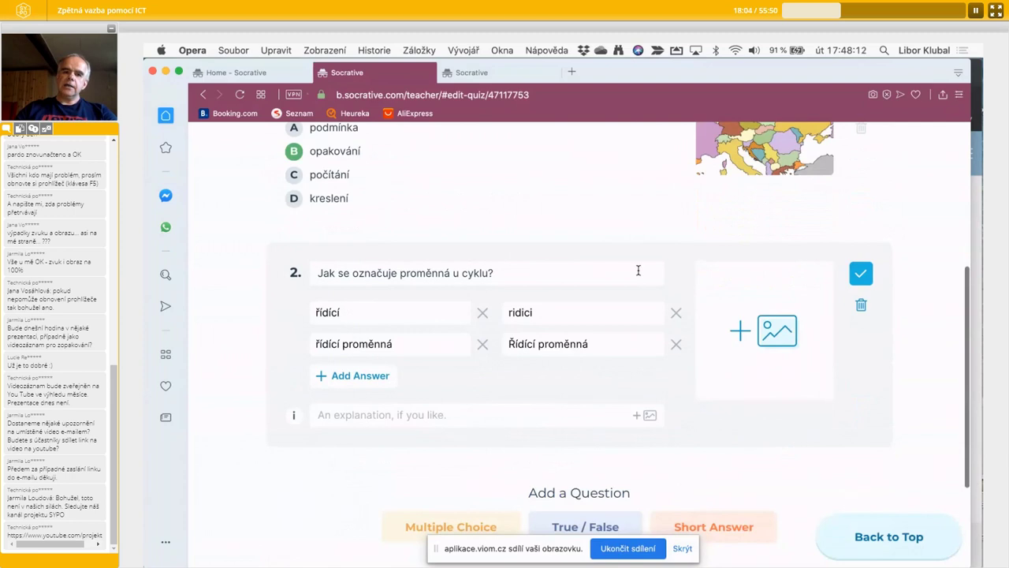
{"action": "scroll", "coordinate": [635, 286], "scroll_direction": "up", "scroll_amount": 3}
- Reopen and re-save question 1 so both questions show read-only
{"action": "left_click", "coordinate": [855, 235]}
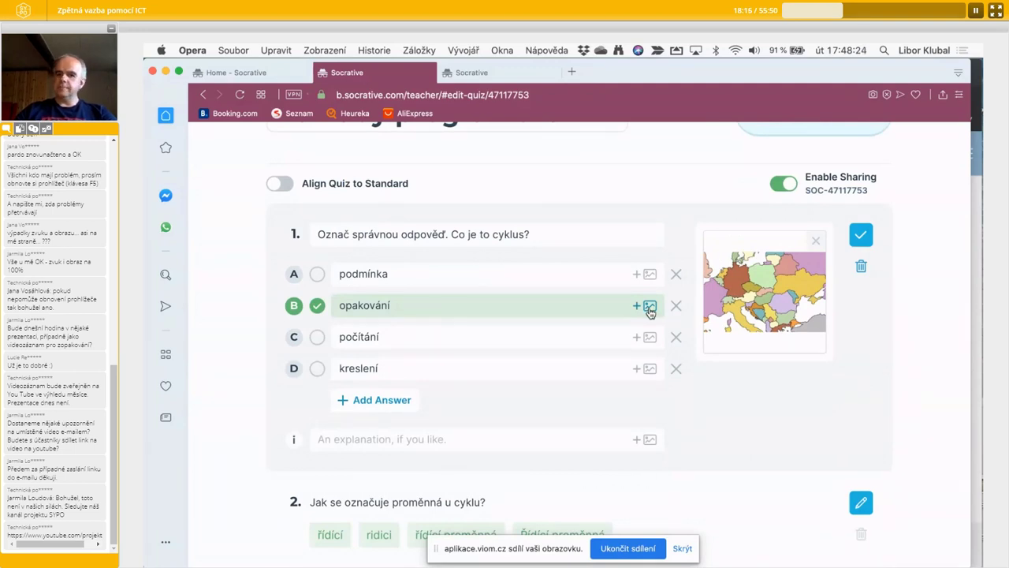
{"action": "left_click", "coordinate": [861, 234]}
{"action": "scroll", "coordinate": [601, 218], "scroll_direction": "up", "scroll_amount": 3}
{"action": "scroll", "coordinate": [603, 219], "scroll_direction": "down", "scroll_amount": 4}
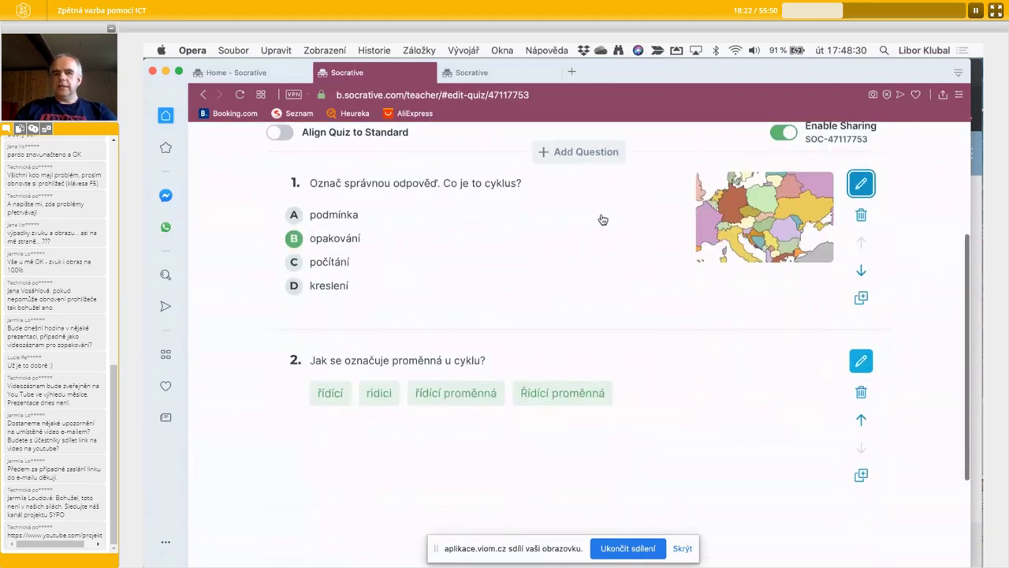
{"action": "scroll", "coordinate": [603, 219], "scroll_direction": "up", "scroll_amount": 3}
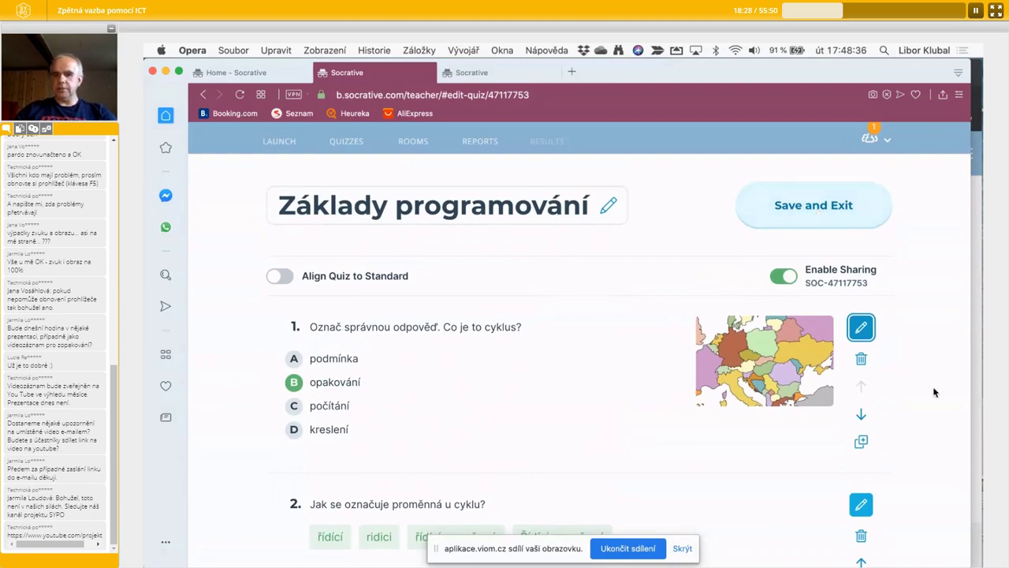
{"action": "scroll", "coordinate": [934, 392], "scroll_direction": "down", "scroll_amount": 3}
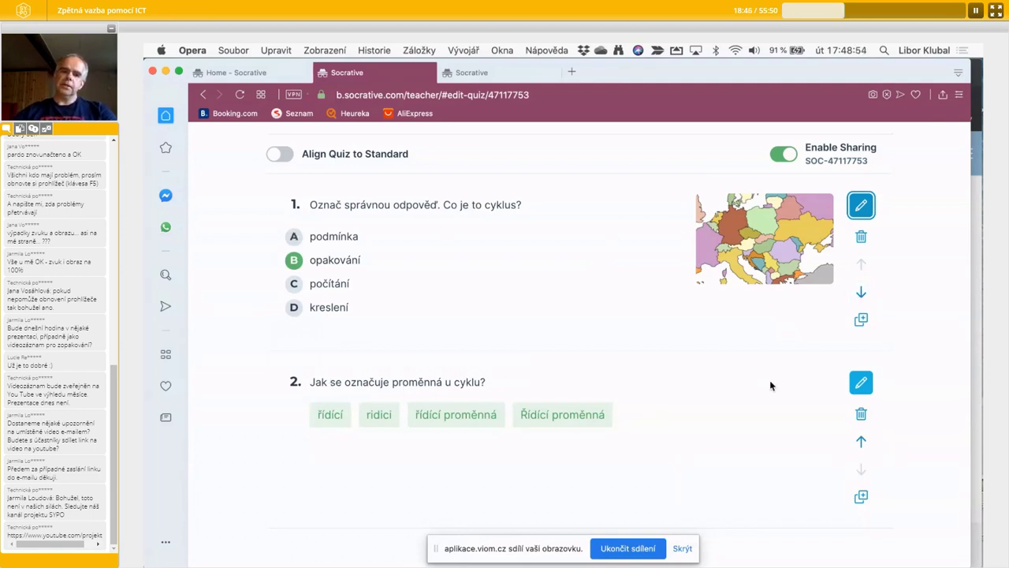
{"action": "left_click", "coordinate": [862, 294]}
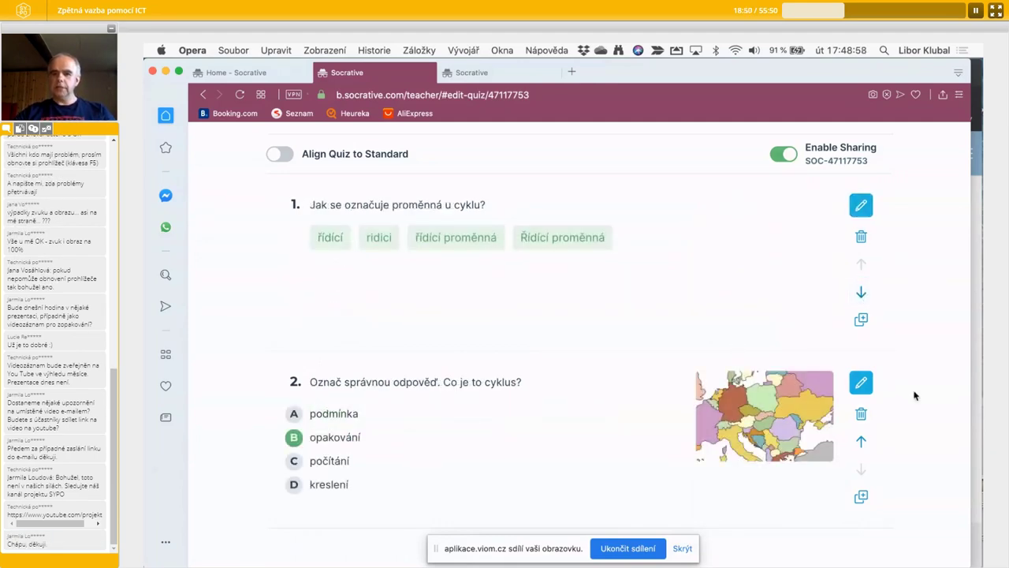
{"action": "left_click", "coordinate": [861, 443]}
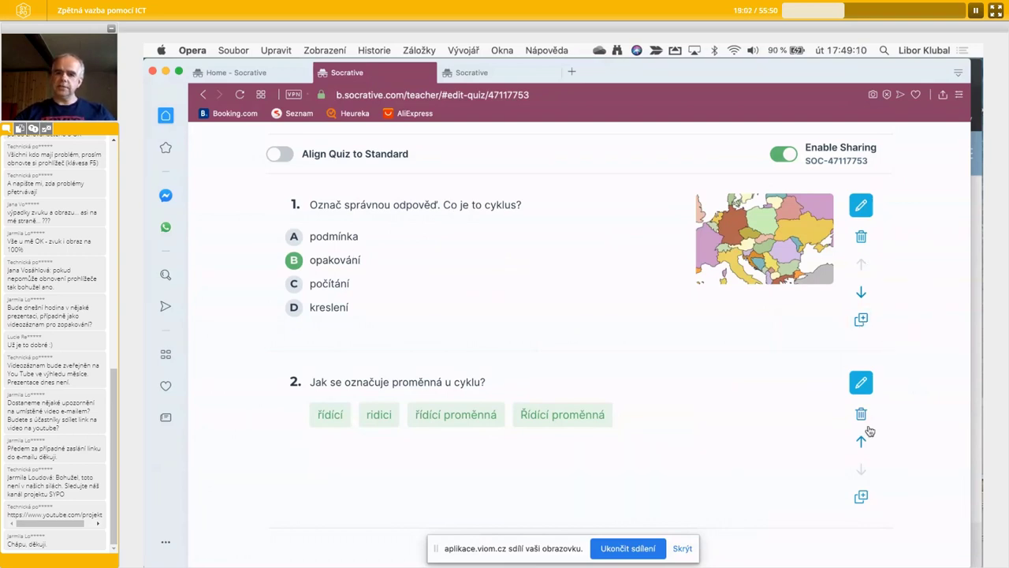
{"action": "scroll", "coordinate": [910, 218], "scroll_direction": "up", "scroll_amount": 5}
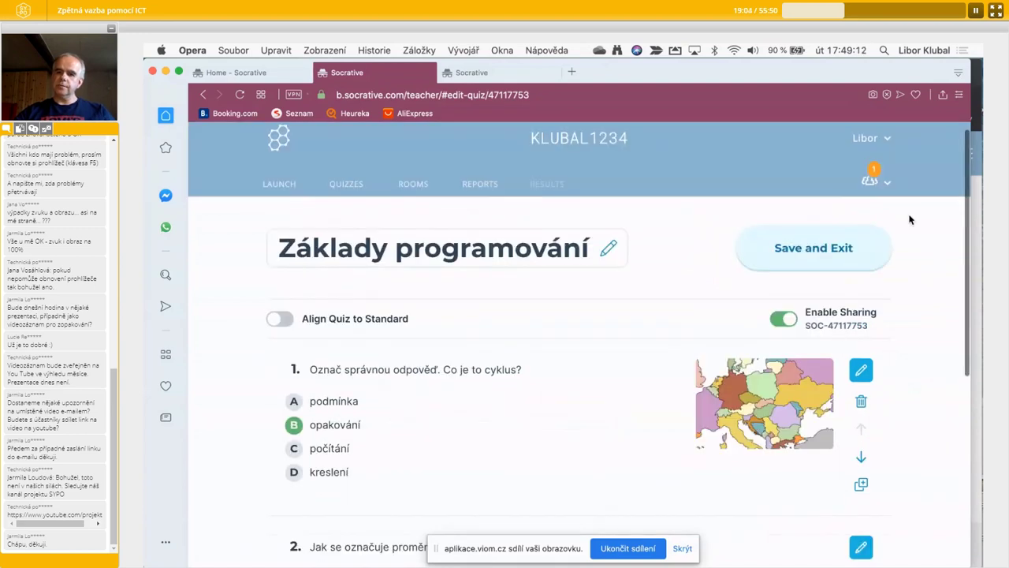
- Save the quiz and exit the quiz editor
{"action": "left_click", "coordinate": [810, 247]}
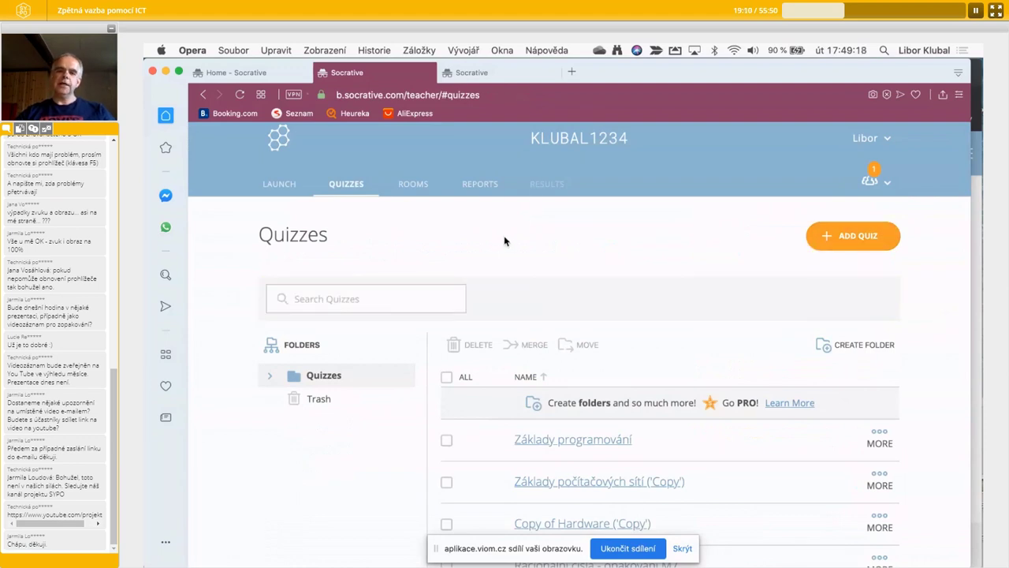
{"action": "scroll", "coordinate": [284, 439], "scroll_direction": "down", "scroll_amount": 4}
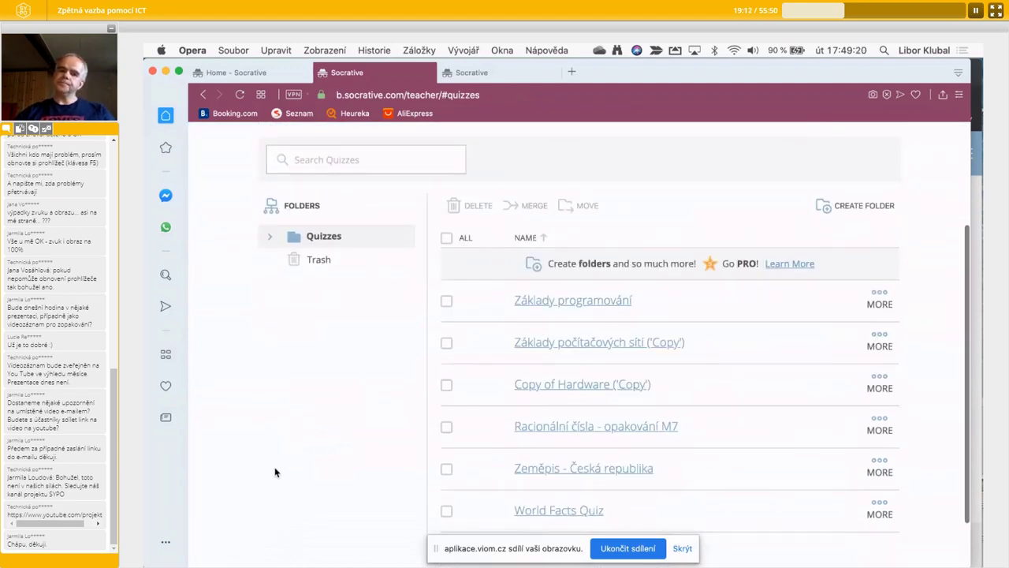
{"action": "scroll", "coordinate": [275, 471], "scroll_direction": "up", "scroll_amount": 3}
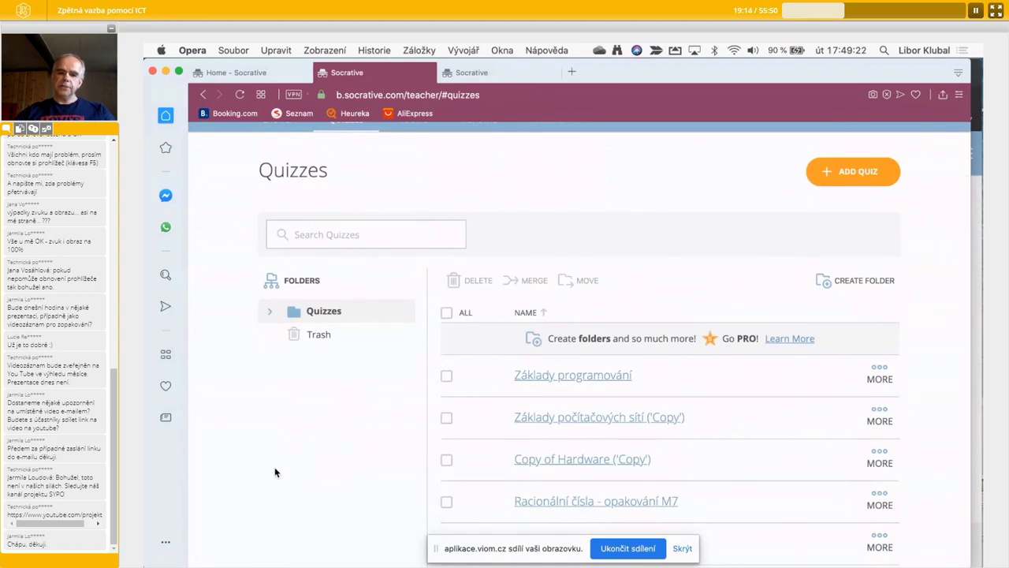
{"action": "scroll", "coordinate": [276, 471], "scroll_direction": "up", "scroll_amount": 2}
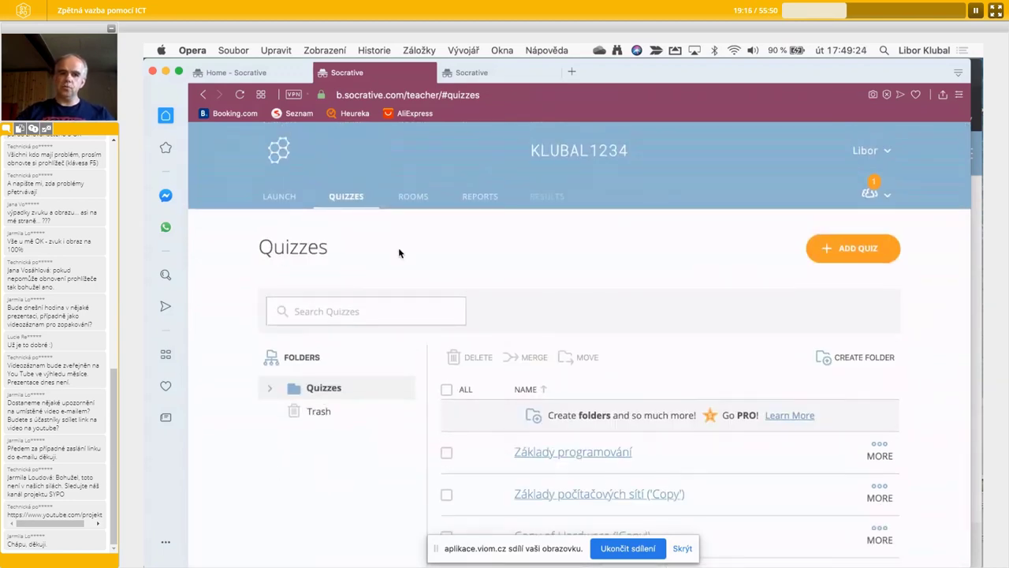
- Launch a quiz, select Základy programování, and continue to Step 2
{"action": "left_click", "coordinate": [281, 198]}
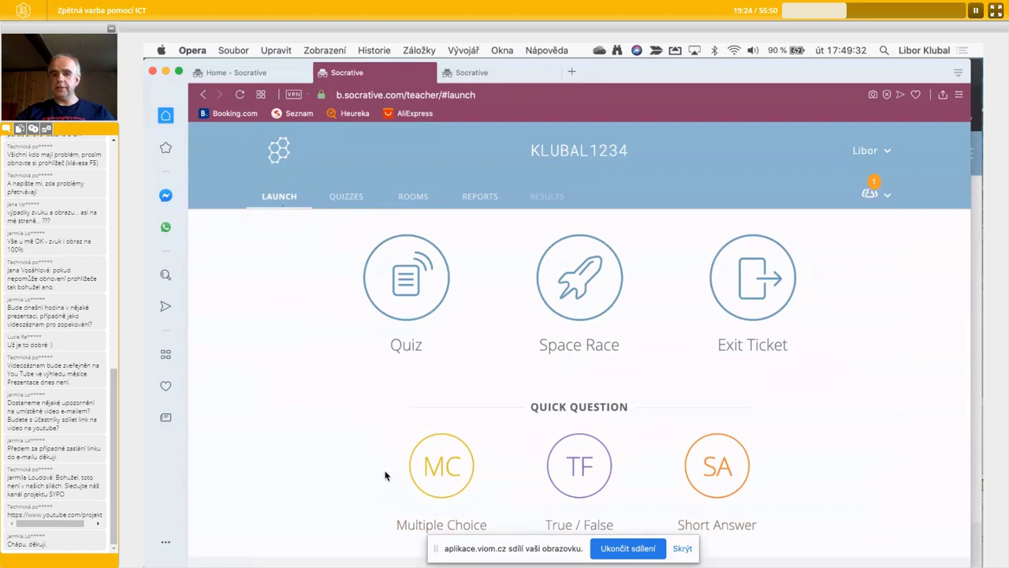
{"action": "left_click", "coordinate": [400, 297]}
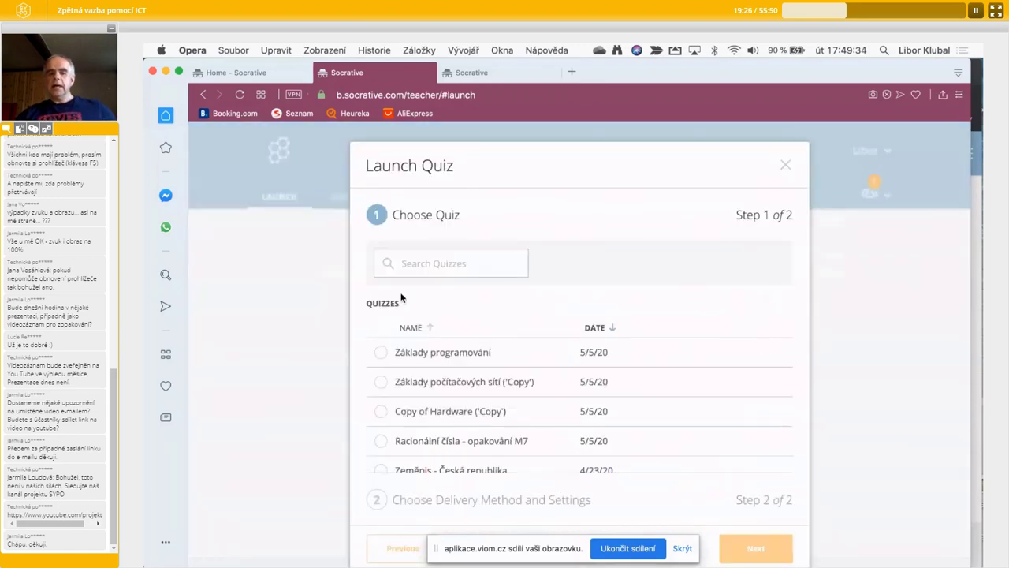
{"action": "scroll", "coordinate": [524, 394], "scroll_direction": "down", "scroll_amount": 1}
{"action": "scroll", "coordinate": [523, 394], "scroll_direction": "up", "scroll_amount": 1}
{"action": "left_click", "coordinate": [382, 355]}
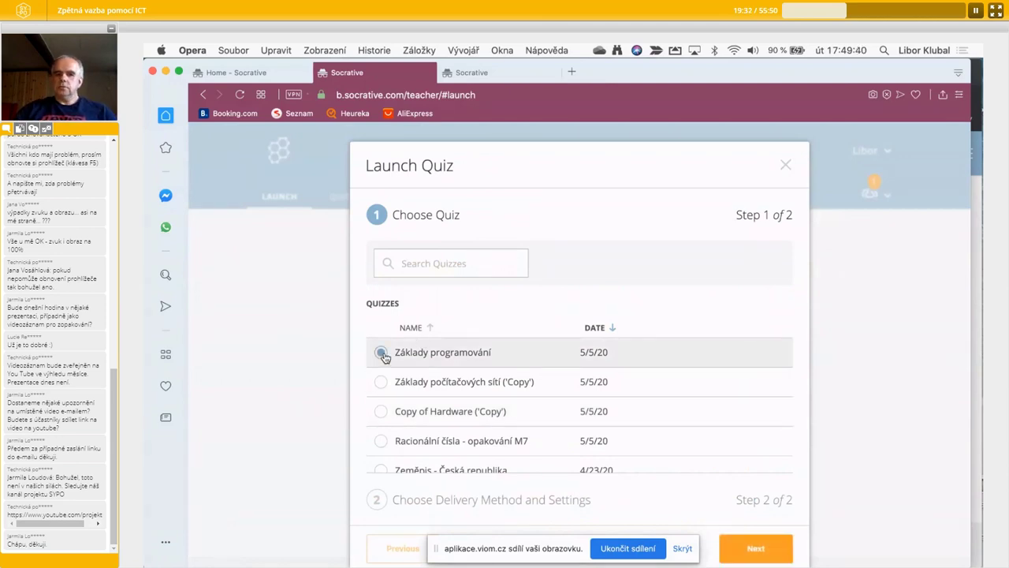
{"action": "scroll", "coordinate": [268, 382], "scroll_direction": "down", "scroll_amount": 1}
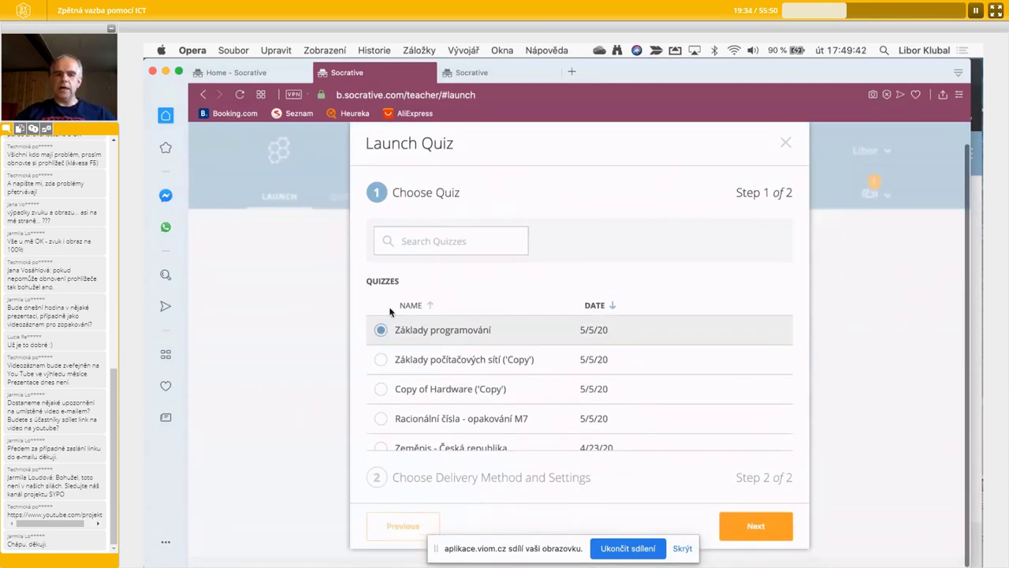
{"action": "left_click_drag", "start_coordinate": [971, 283], "coordinate": [667, 292]}
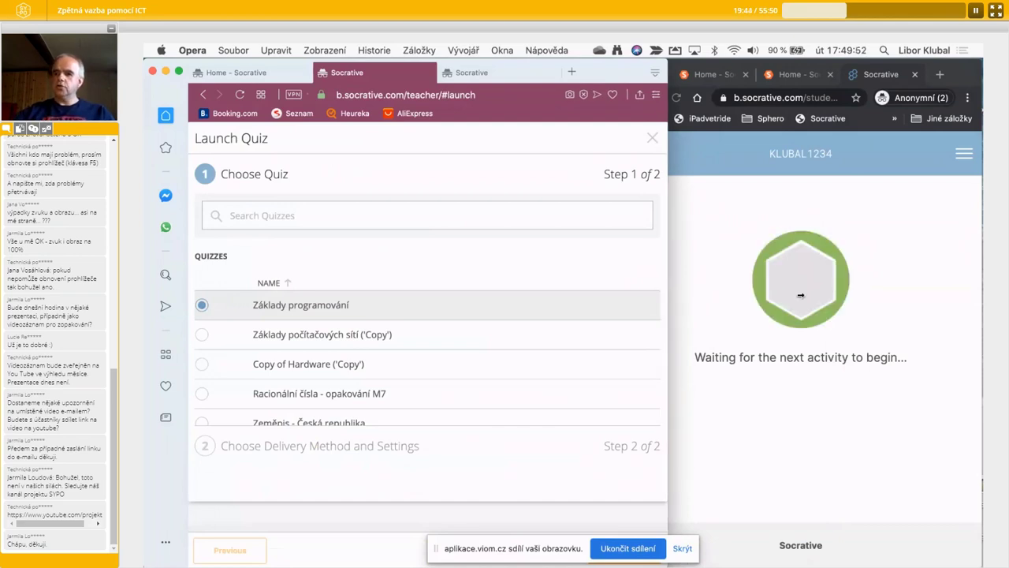
{"action": "left_click_drag", "start_coordinate": [801, 294], "coordinate": [917, 298]}
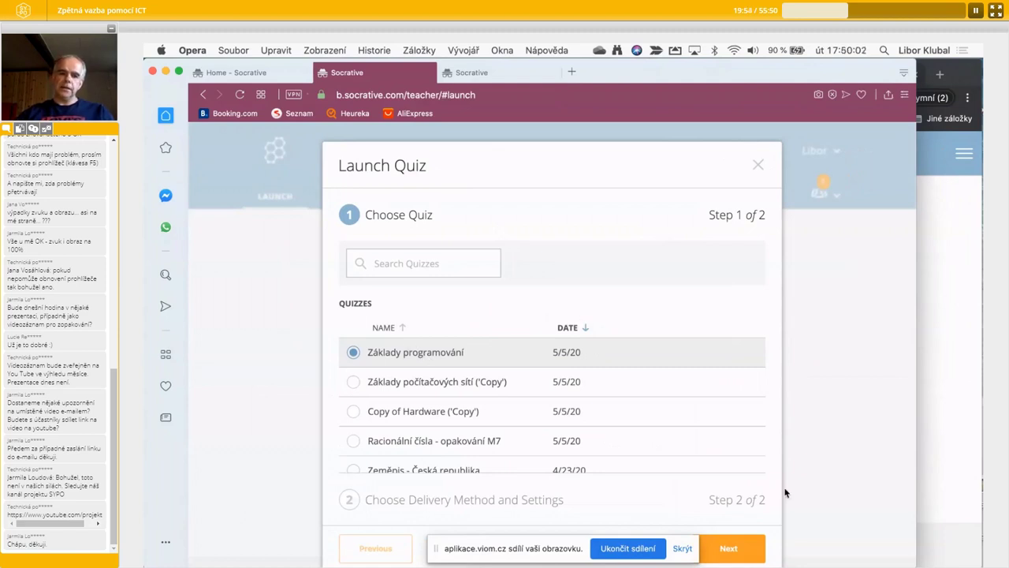
{"action": "left_click", "coordinate": [728, 548]}
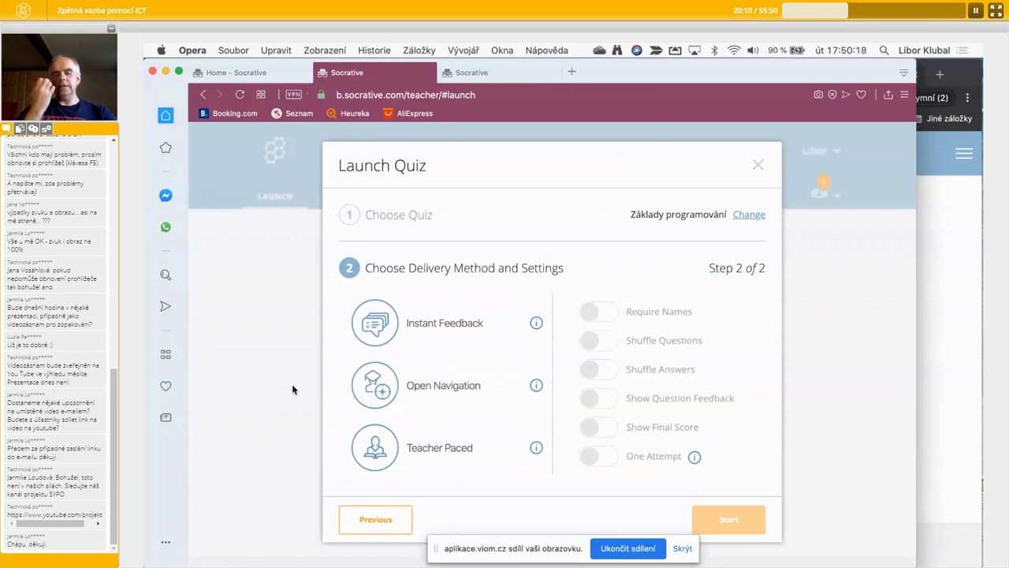
- Pick Open Navigation delivery with Shuffle Questions, Shuffle Answers and Show Final Score on
{"action": "left_click", "coordinate": [420, 393]}
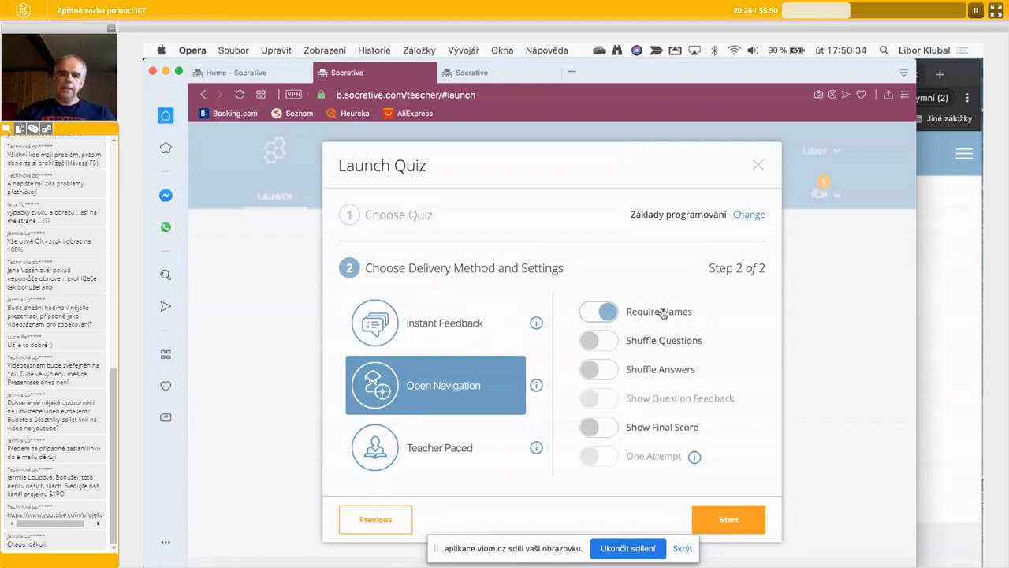
{"action": "left_click", "coordinate": [452, 320]}
{"action": "left_click", "coordinate": [464, 378]}
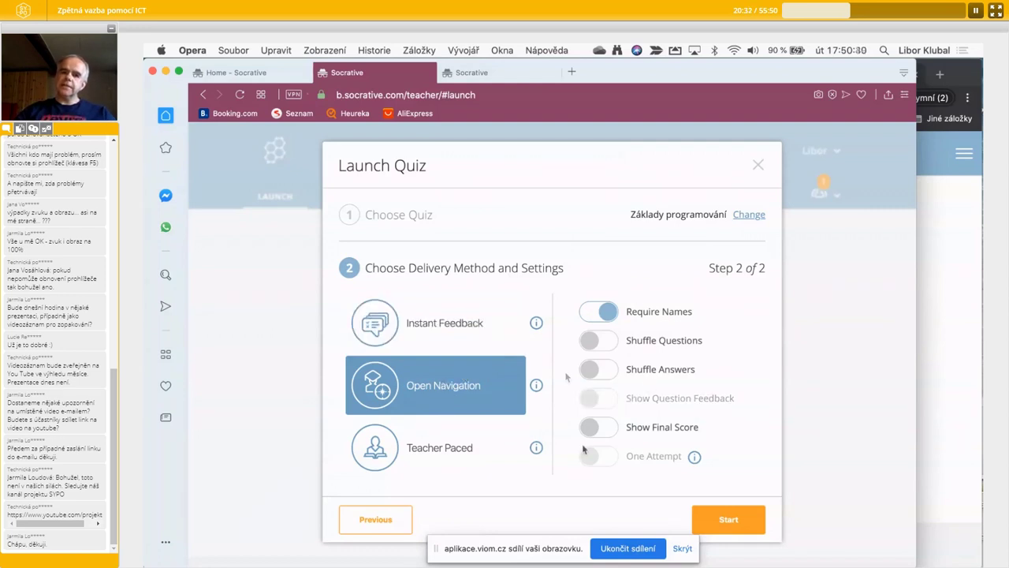
{"action": "left_click", "coordinate": [607, 341]}
{"action": "left_click", "coordinate": [609, 371]}
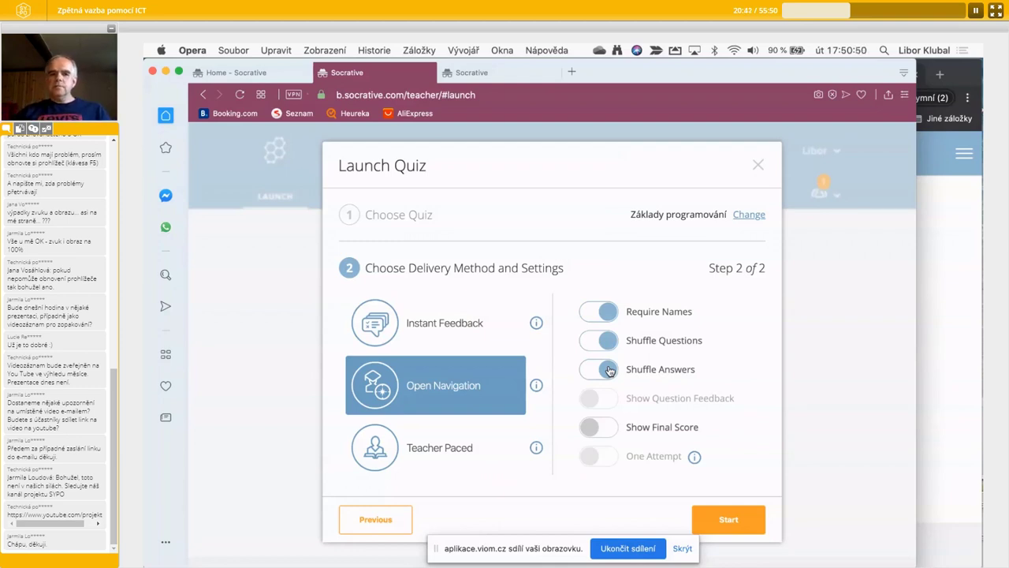
{"action": "left_click", "coordinate": [597, 341]}
{"action": "left_click", "coordinate": [600, 370]}
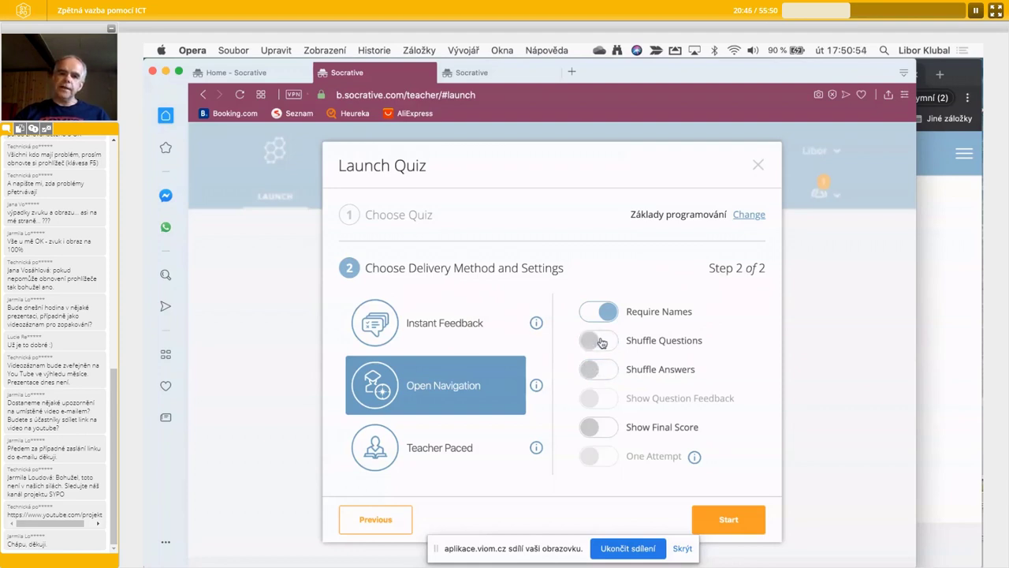
{"action": "left_click", "coordinate": [597, 340]}
{"action": "left_click", "coordinate": [603, 371]}
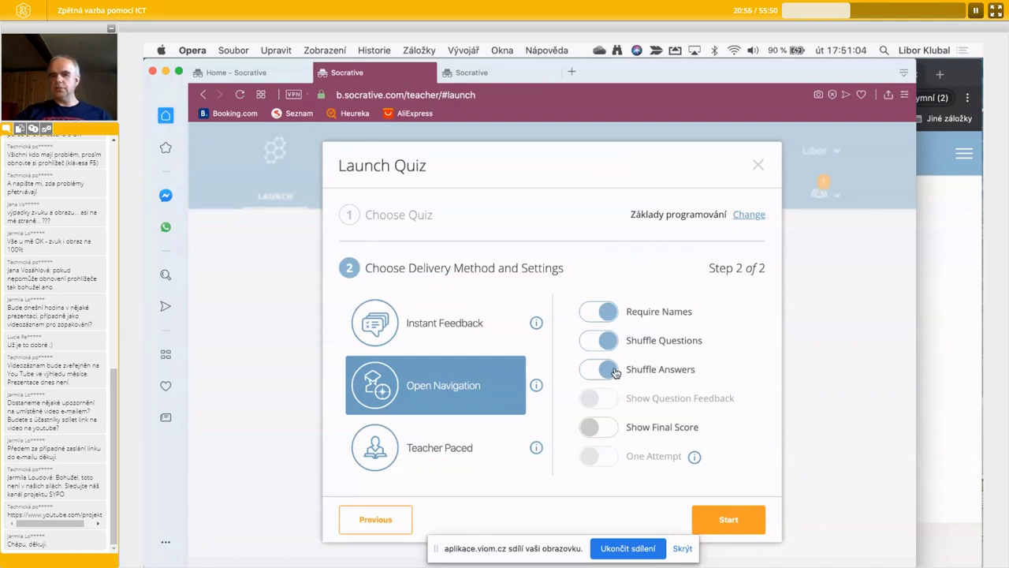
{"action": "left_click", "coordinate": [603, 431]}
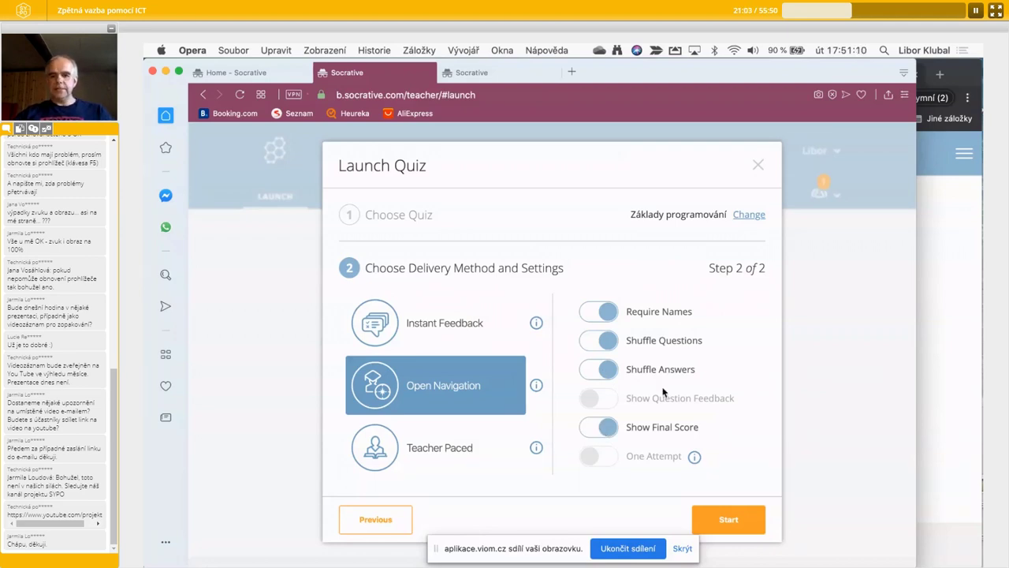
{"action": "left_click_drag", "start_coordinate": [918, 337], "coordinate": [733, 335]}
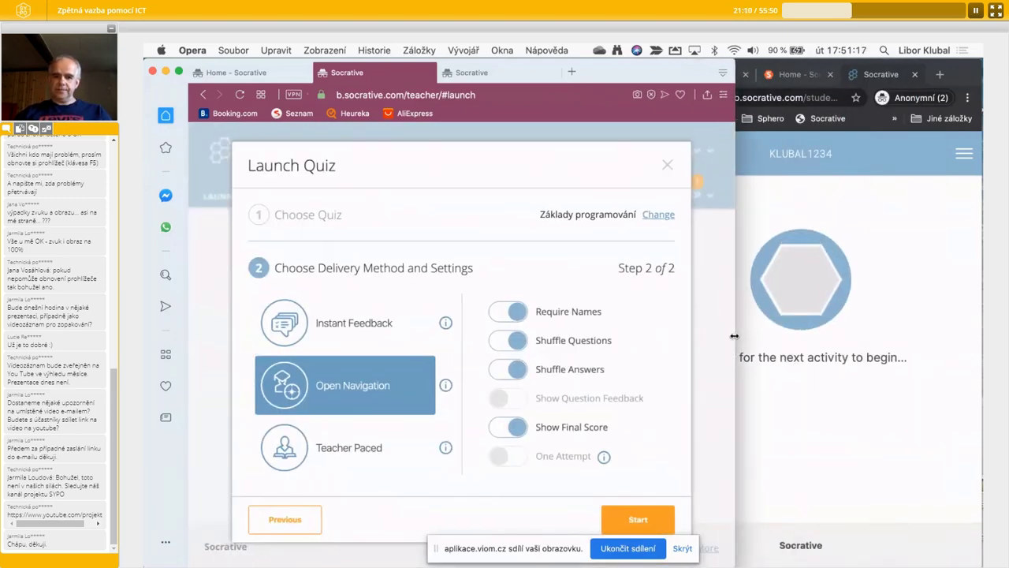
- Start the quiz and join as a student by entering the student's name
{"action": "left_click", "coordinate": [638, 521]}
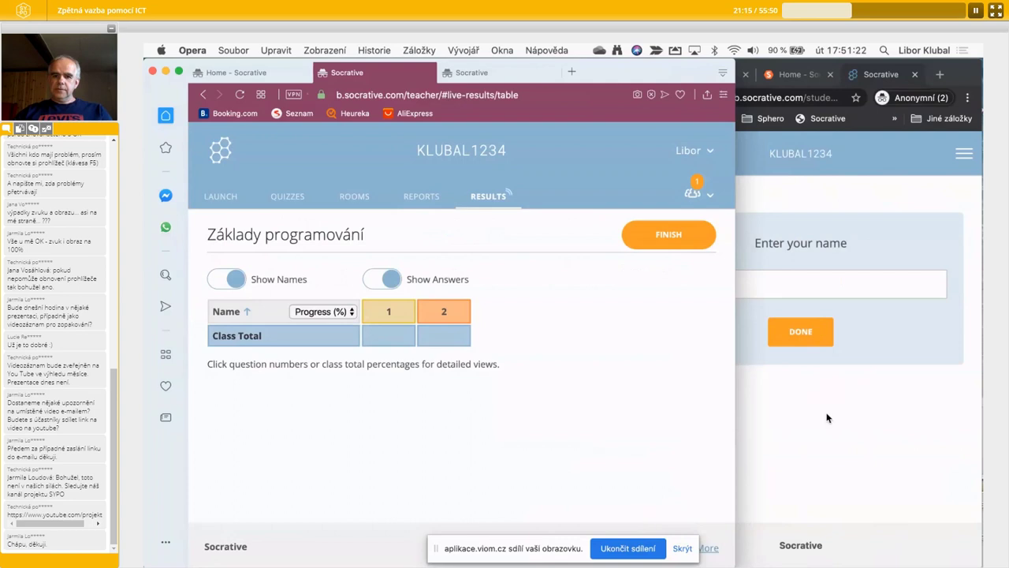
{"action": "left_click", "coordinate": [863, 234]}
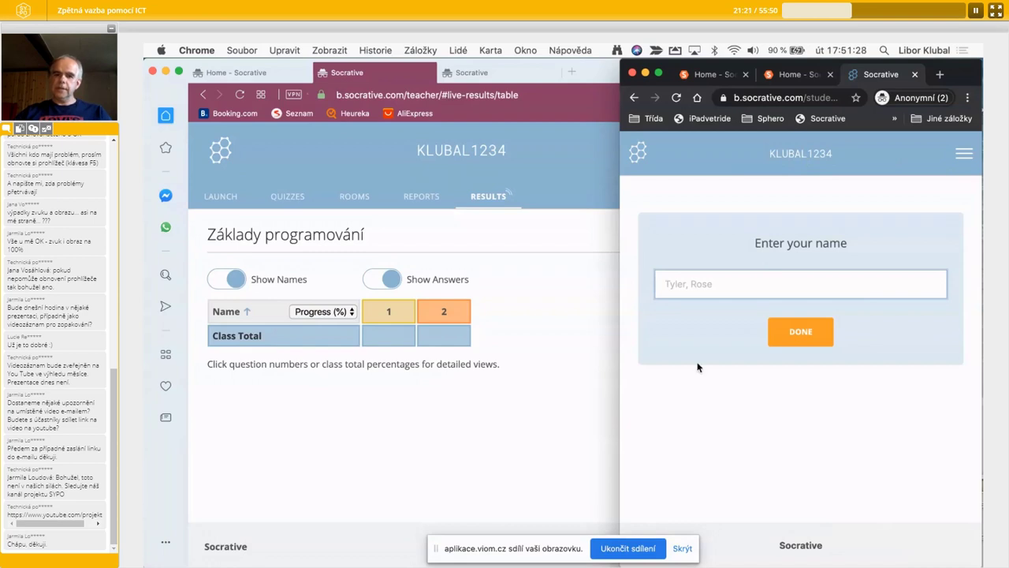
{"action": "type", "text": "Libor"}
{"action": "left_click", "coordinate": [798, 334]}
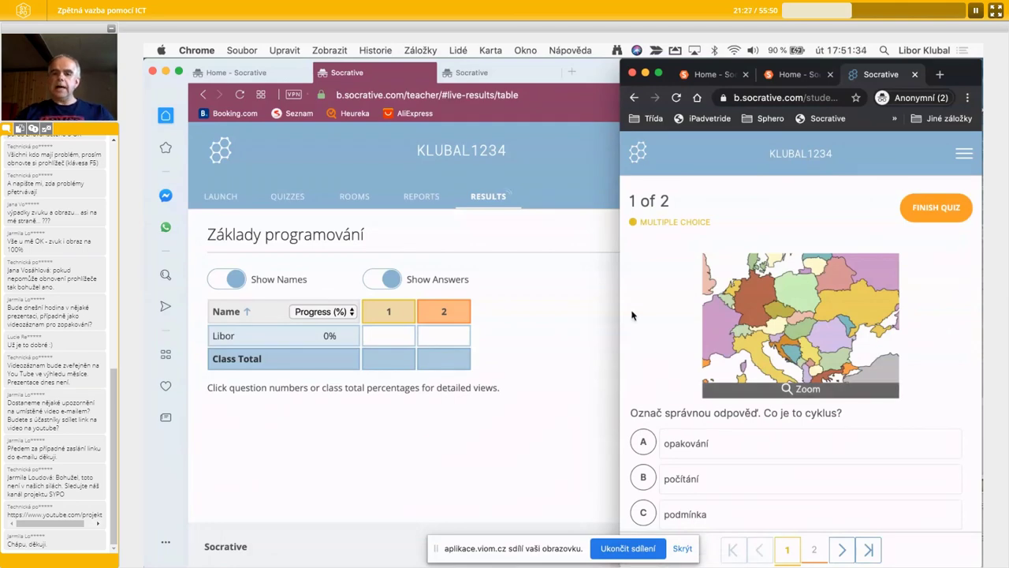
{"action": "left_click_drag", "start_coordinate": [620, 310], "coordinate": [422, 310]}
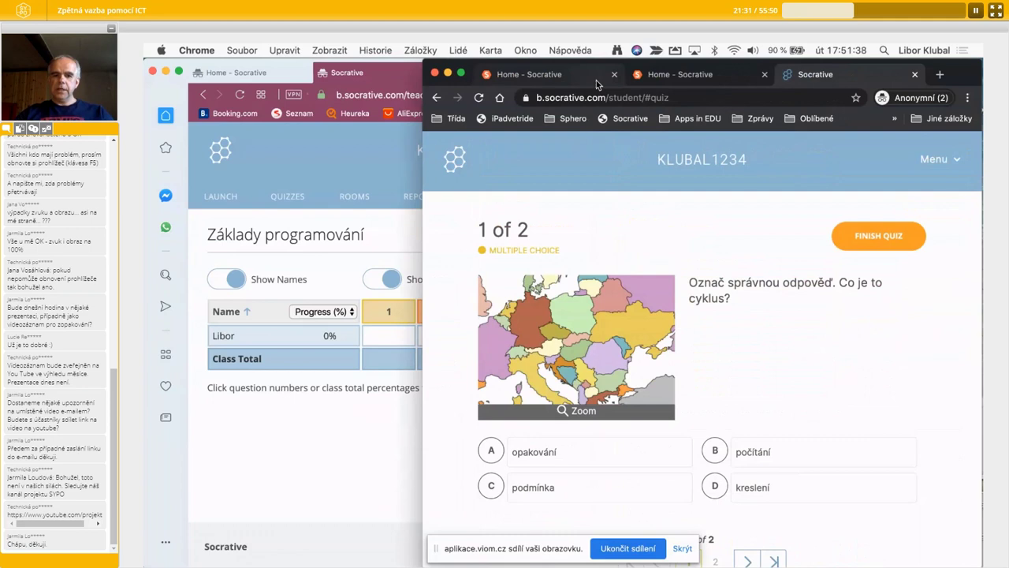
- Answer podmínka on question 1 and řídicí on question 2
{"action": "left_click", "coordinate": [438, 550]}
{"action": "left_click_drag", "start_coordinate": [439, 550], "coordinate": [164, 536]}
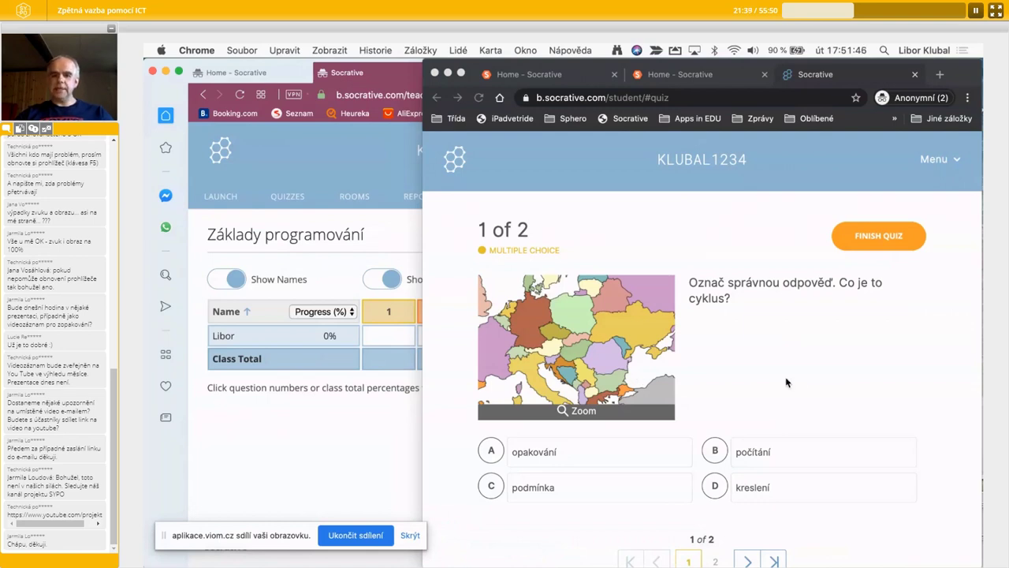
{"action": "left_click", "coordinate": [745, 561]}
{"action": "left_click", "coordinate": [744, 561]}
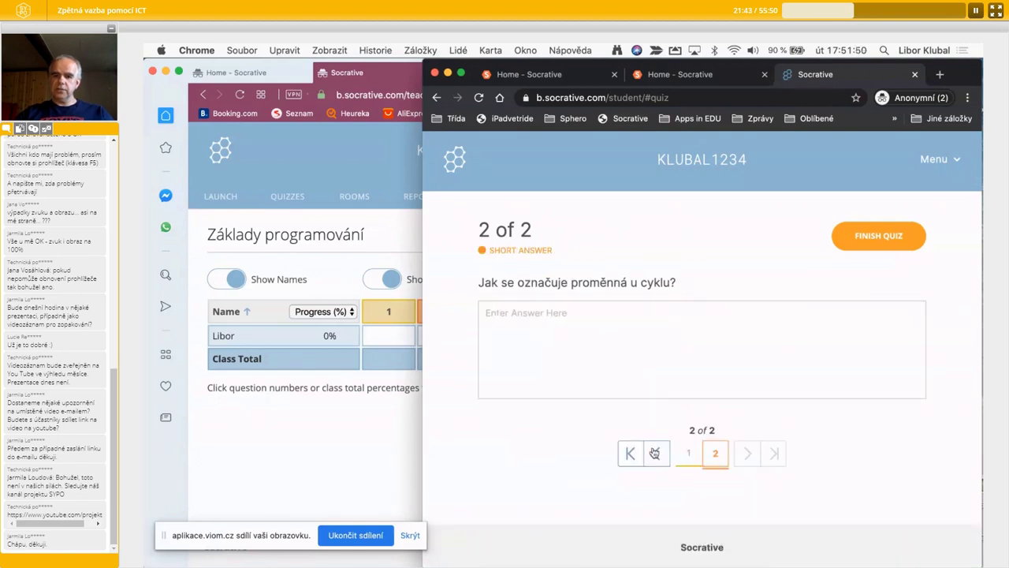
{"action": "left_click", "coordinate": [654, 452]}
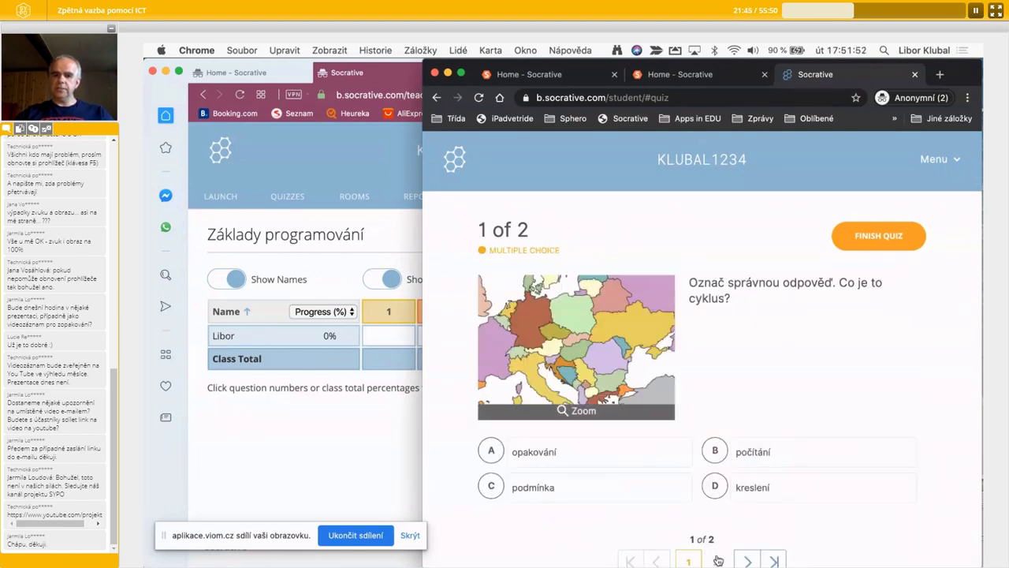
{"action": "left_click", "coordinate": [772, 455]}
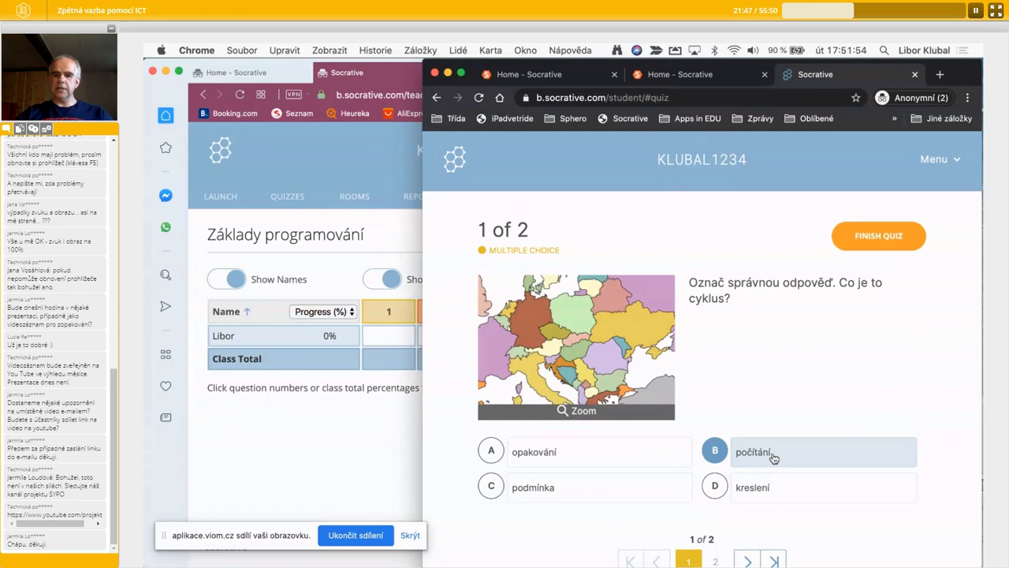
{"action": "left_click", "coordinate": [717, 561]}
{"action": "left_click", "coordinate": [652, 363]}
{"action": "type", "text": "řídicí"}
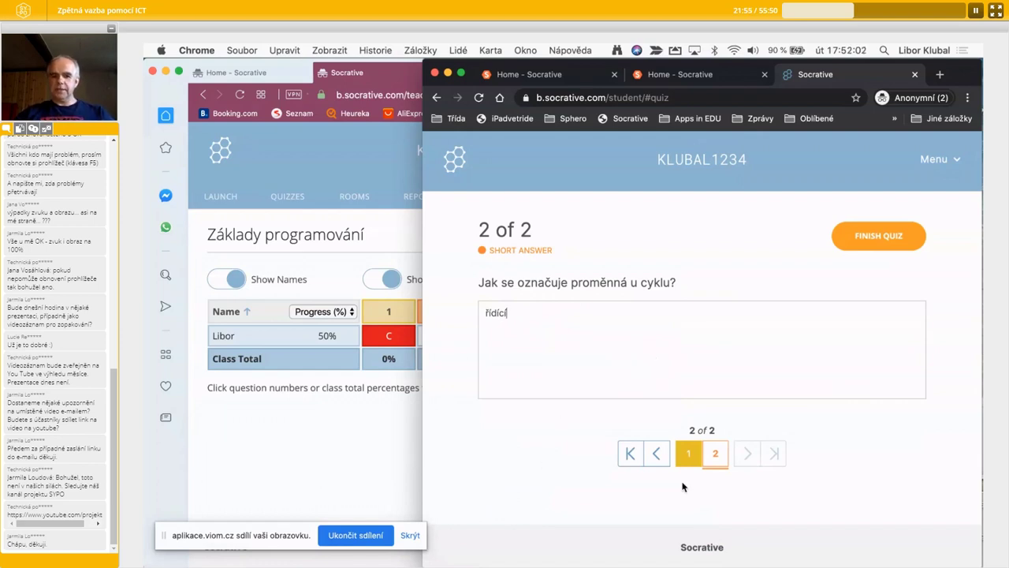
{"action": "left_click", "coordinate": [689, 455]}
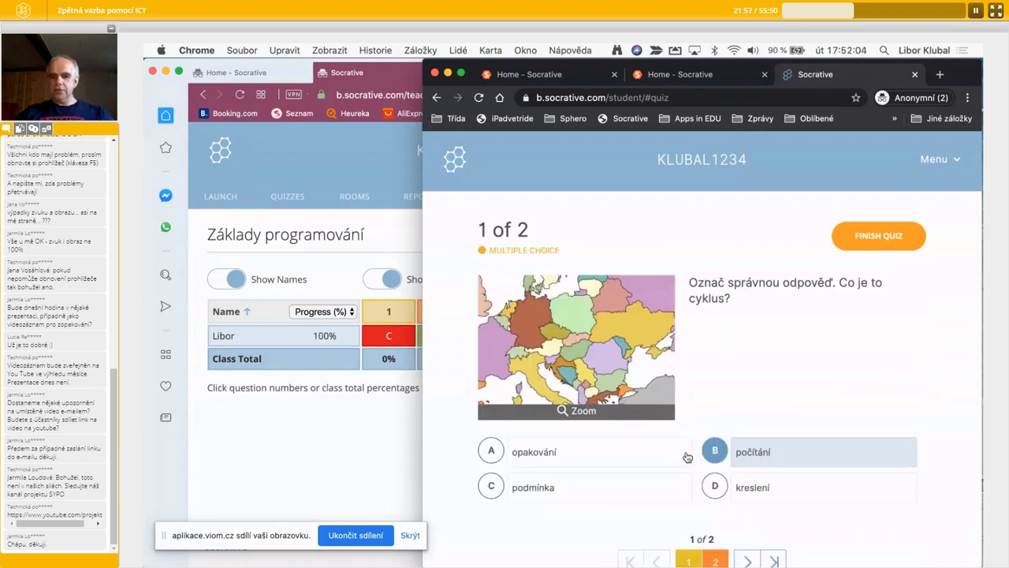
{"action": "left_click", "coordinate": [567, 499]}
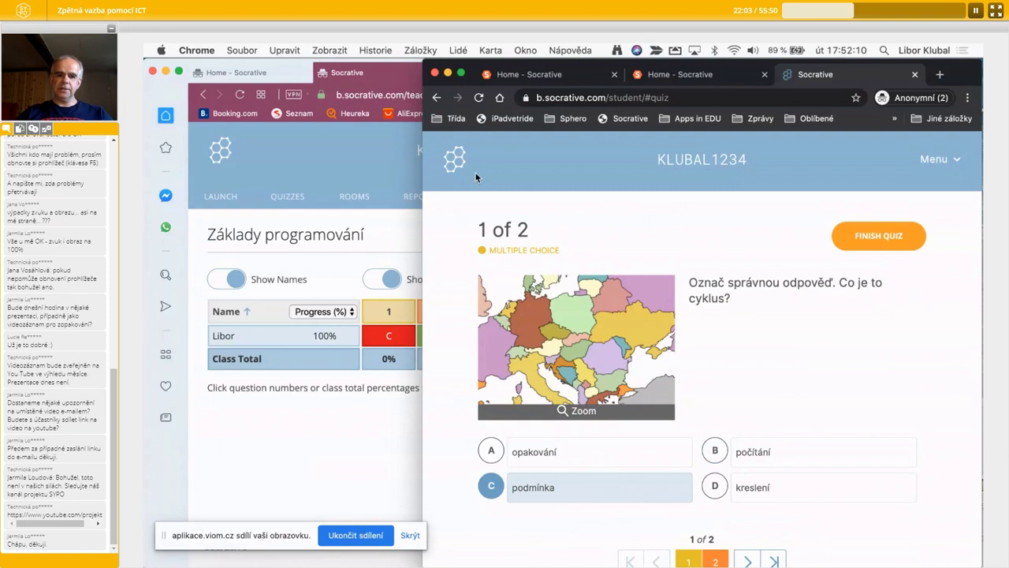
{"action": "left_click", "coordinate": [375, 447]}
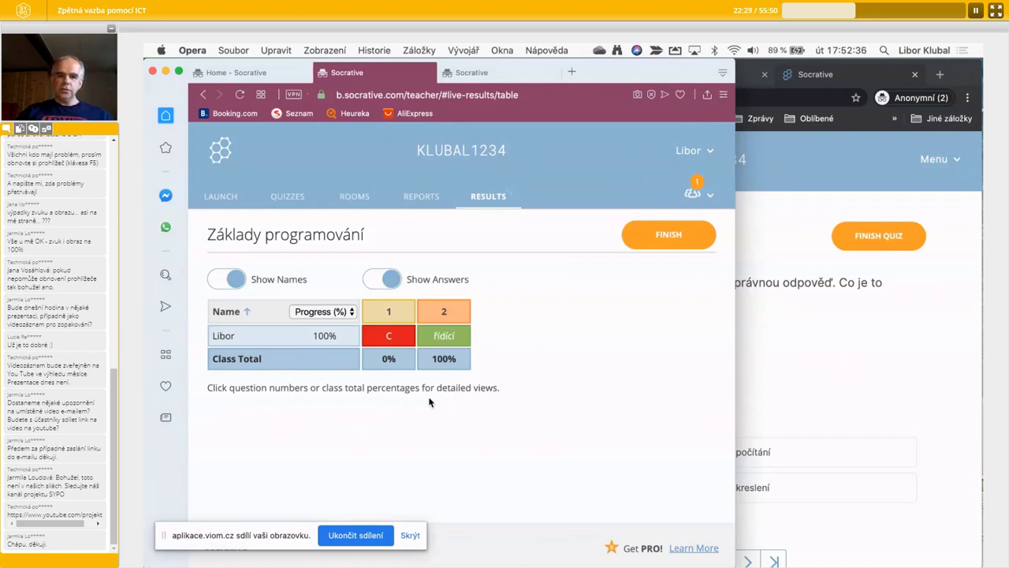
- Switch answer 1 to opakování, finish and confirm the quiz, then dismiss the 2/2 score
{"action": "left_click", "coordinate": [856, 323]}
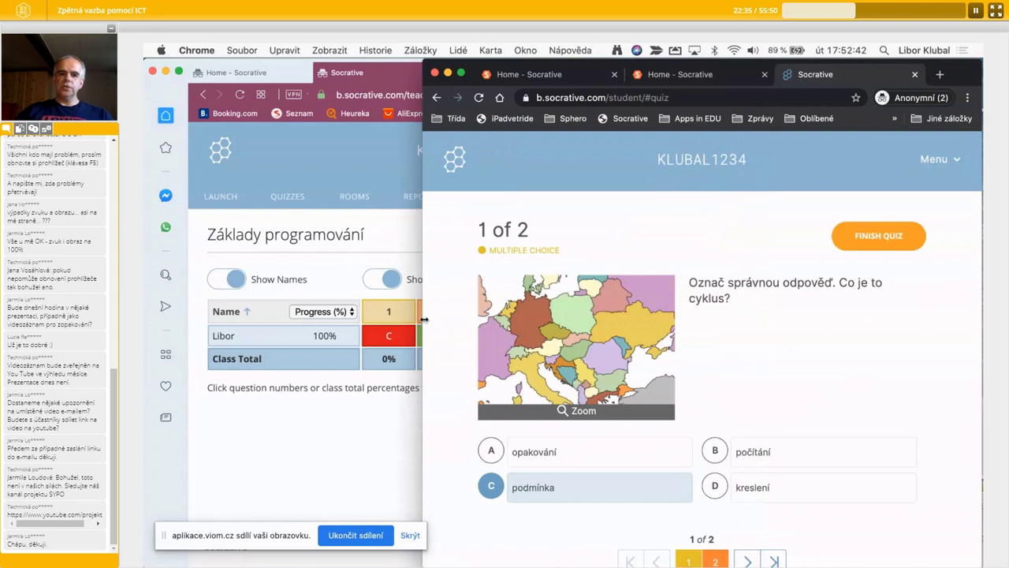
{"action": "left_click_drag", "start_coordinate": [422, 319], "coordinate": [313, 312]}
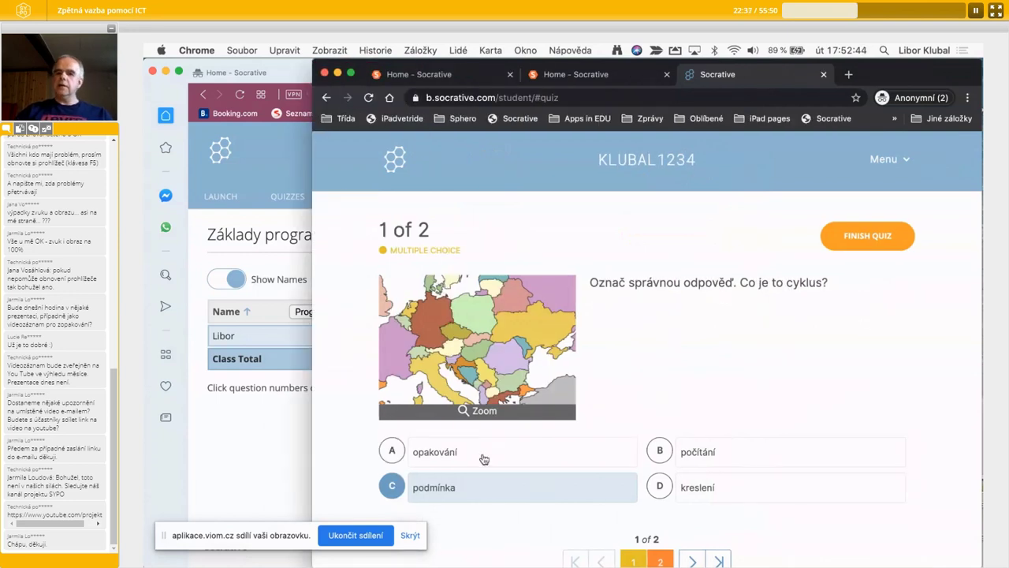
{"action": "left_click", "coordinate": [471, 459]}
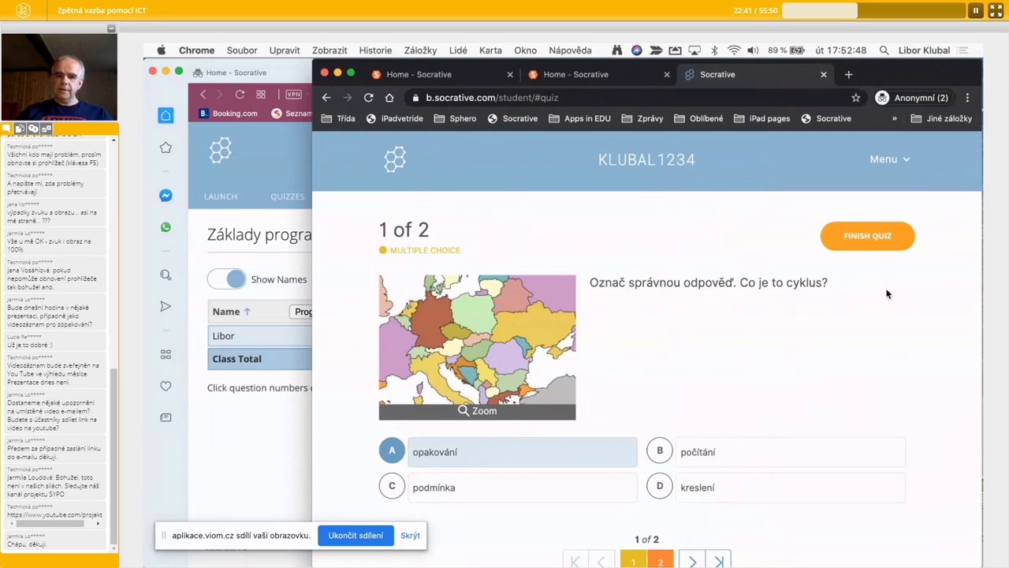
{"action": "left_click", "coordinate": [856, 240]}
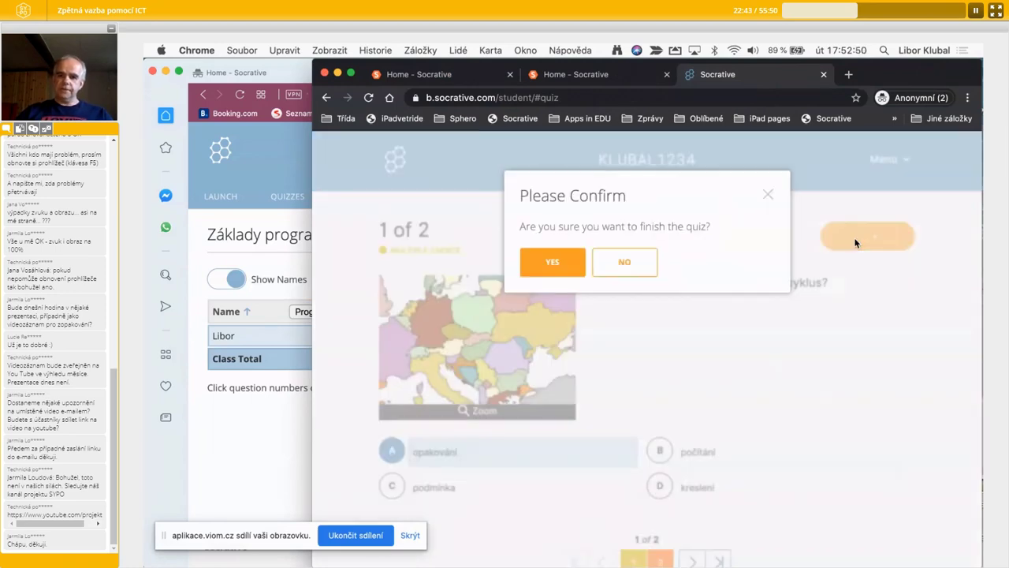
{"action": "left_click", "coordinate": [555, 263]}
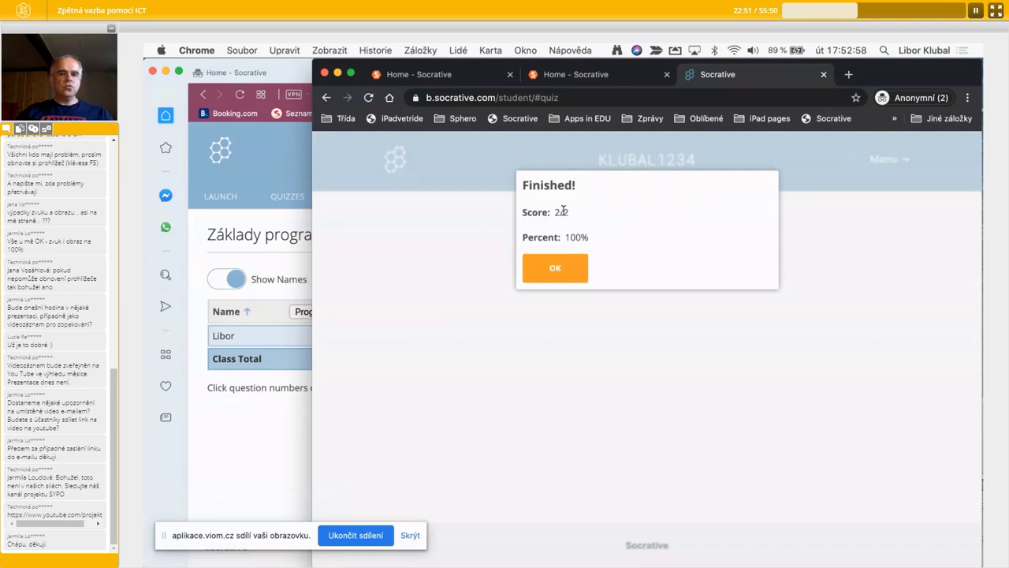
{"action": "left_click", "coordinate": [578, 267]}
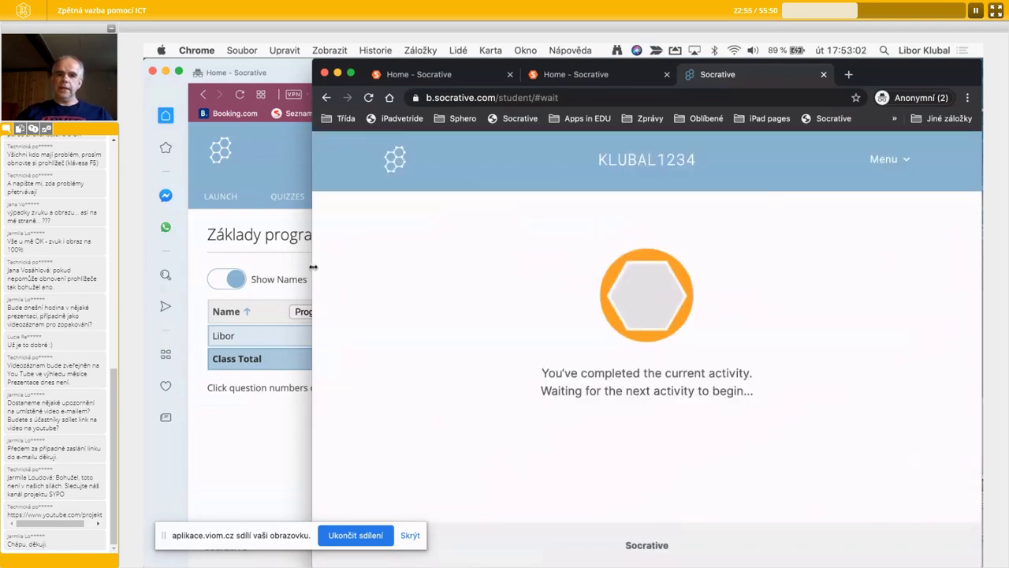
- Narrow the Chrome student window so the teacher's results show the student at 100%
{"action": "left_click_drag", "start_coordinate": [312, 267], "coordinate": [671, 279]}
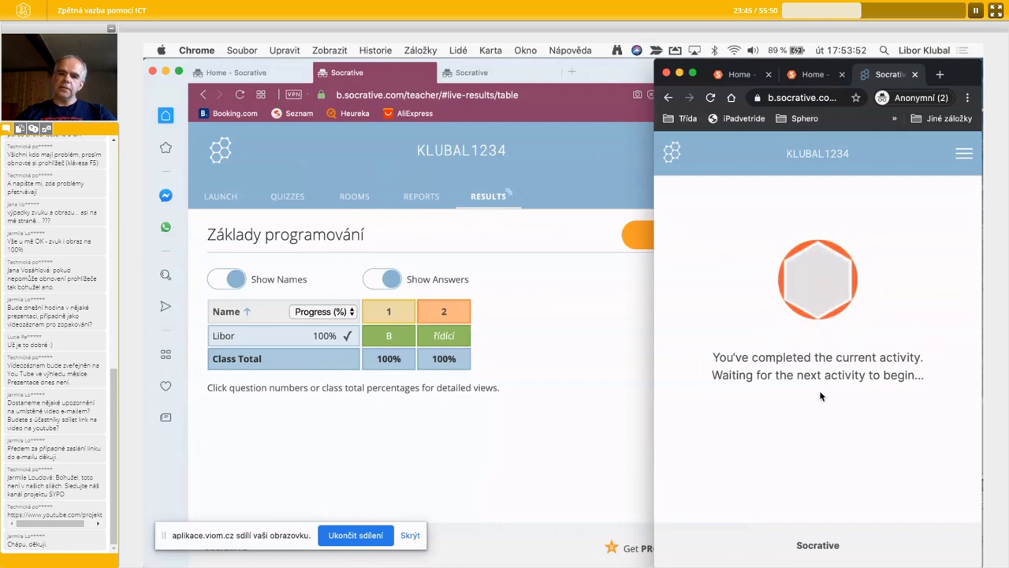
- Finish the quiz and turn on Show Answers, revealing B and řídící both at 100%
{"action": "left_click", "coordinate": [592, 350]}
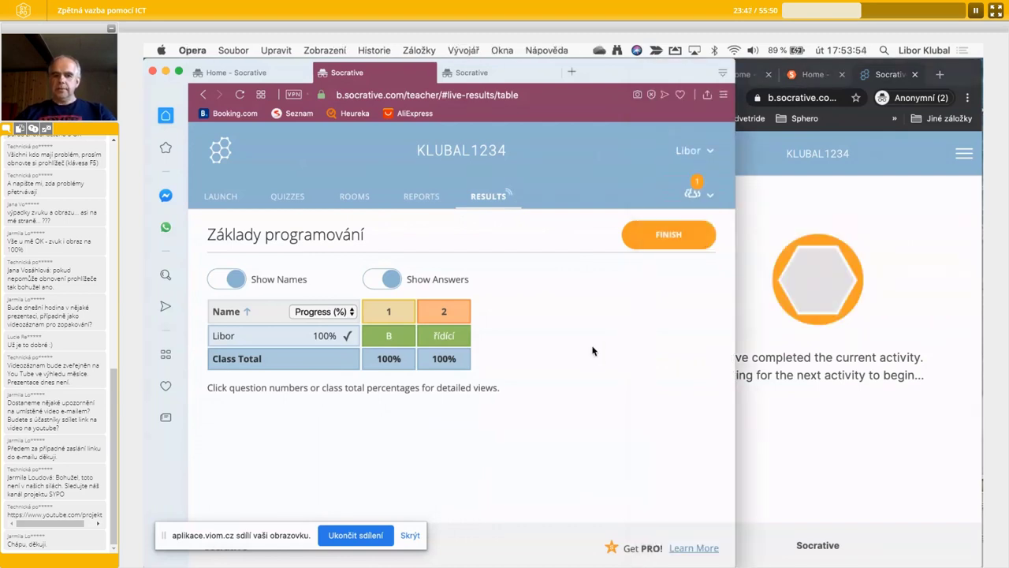
{"action": "left_click", "coordinate": [674, 239]}
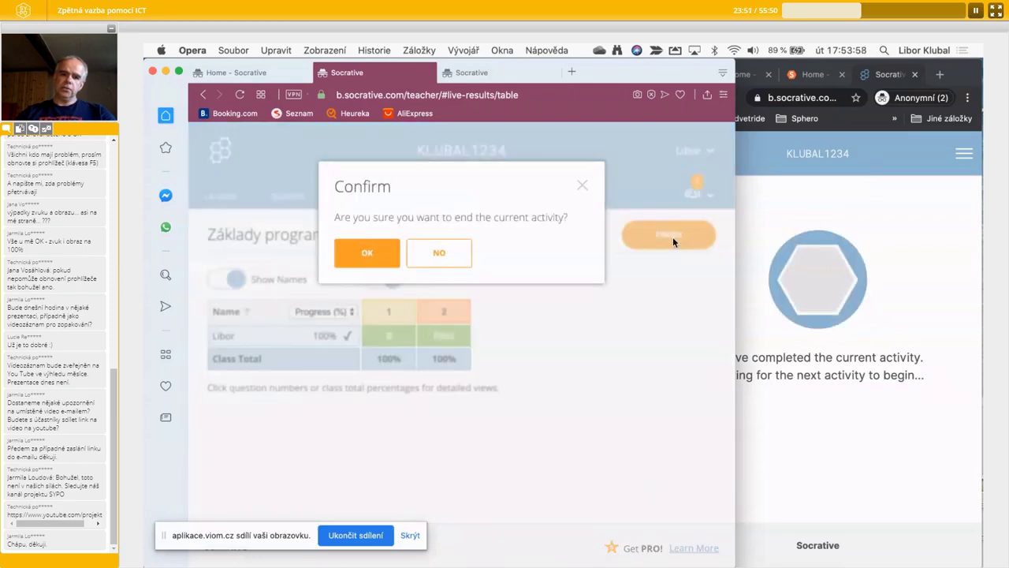
{"action": "left_click", "coordinate": [375, 245]}
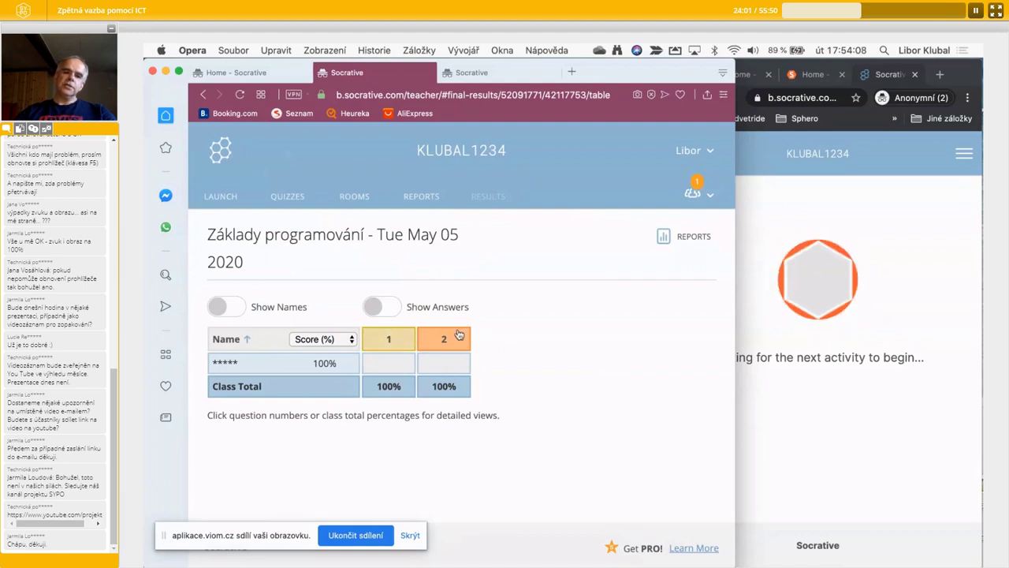
{"action": "left_click", "coordinate": [392, 309]}
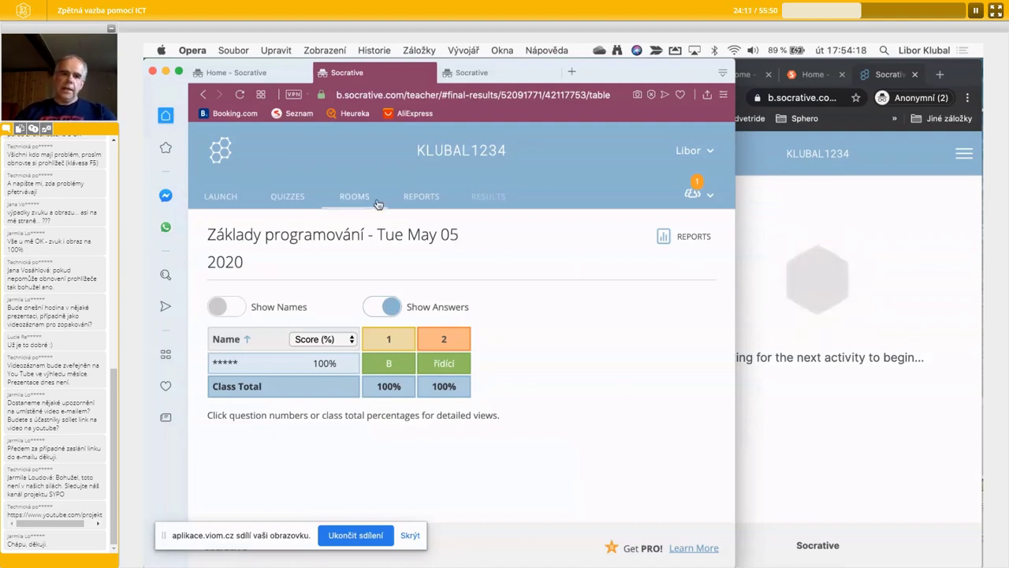
- Pick the Racionální čísla - opakování M7 quiz to launch
{"action": "left_click", "coordinate": [213, 197]}
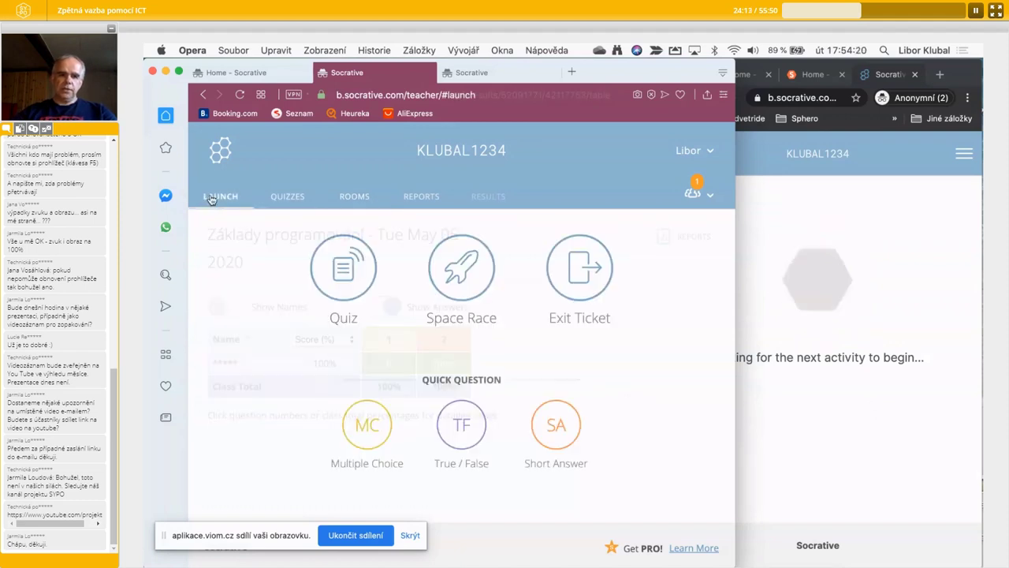
{"action": "left_click", "coordinate": [343, 265]}
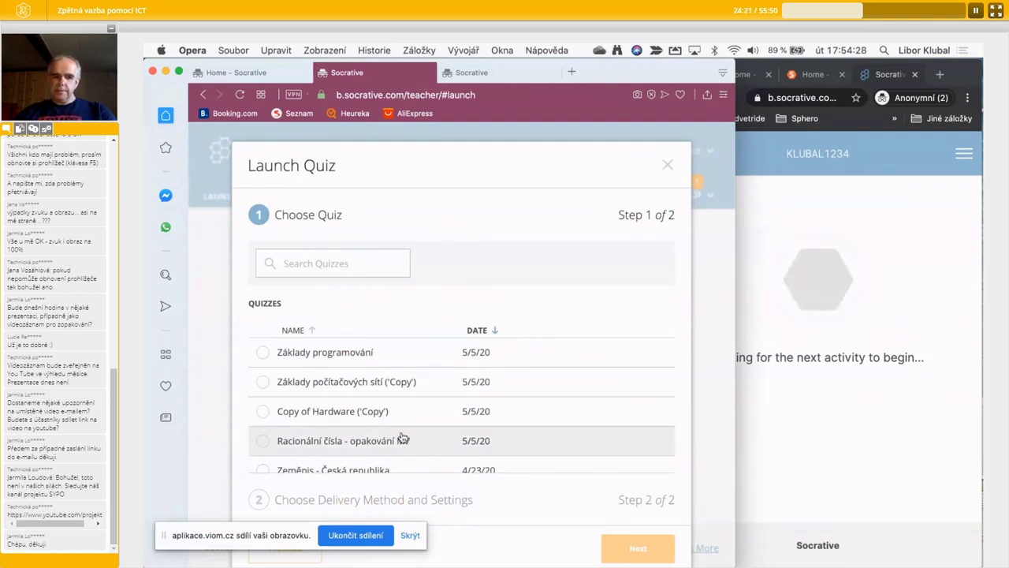
{"action": "left_click", "coordinate": [315, 443]}
{"action": "left_click", "coordinate": [639, 549]}
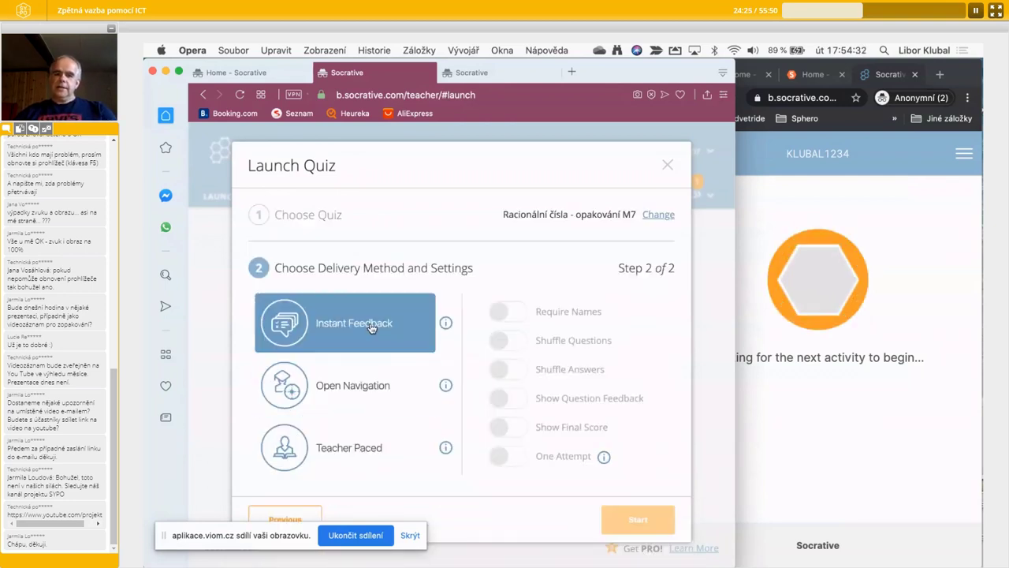
- Start it Teacher Paced with names required, leaving answer shuffling and question feedback off
{"action": "left_click", "coordinate": [353, 450]}
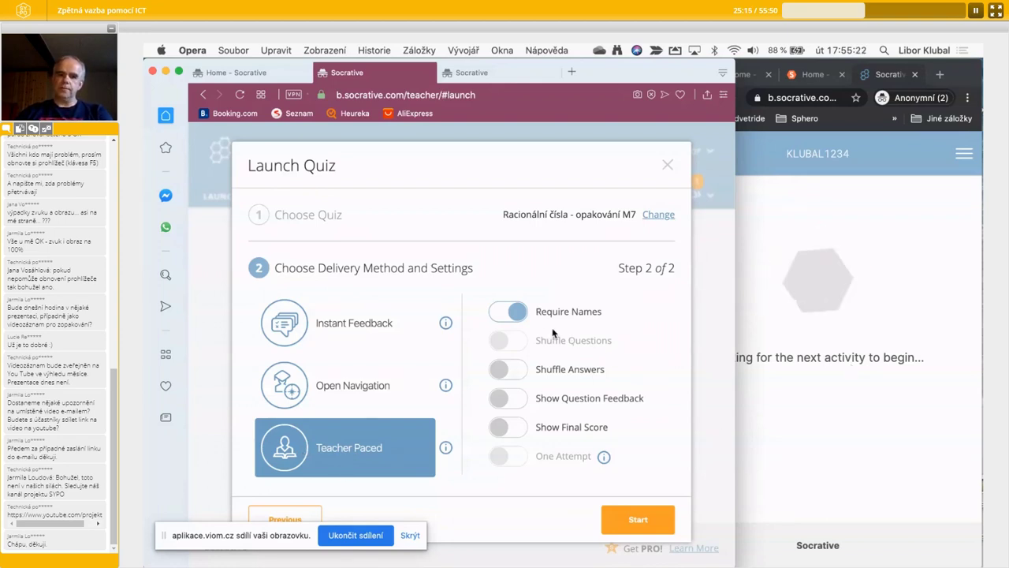
{"action": "left_click", "coordinate": [514, 373]}
{"action": "left_click", "coordinate": [515, 402]}
{"action": "left_click", "coordinate": [509, 369]}
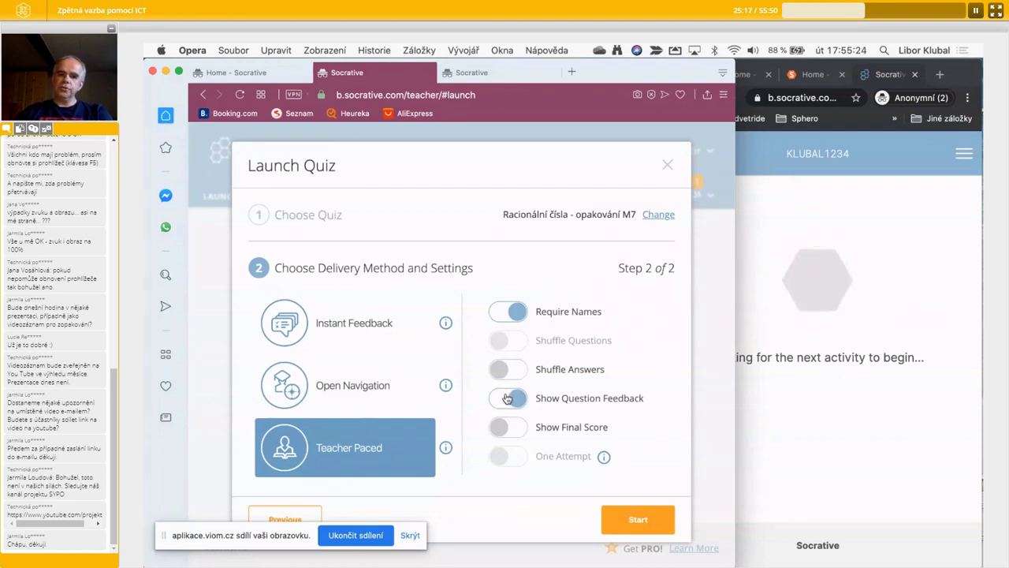
{"action": "left_click", "coordinate": [507, 399]}
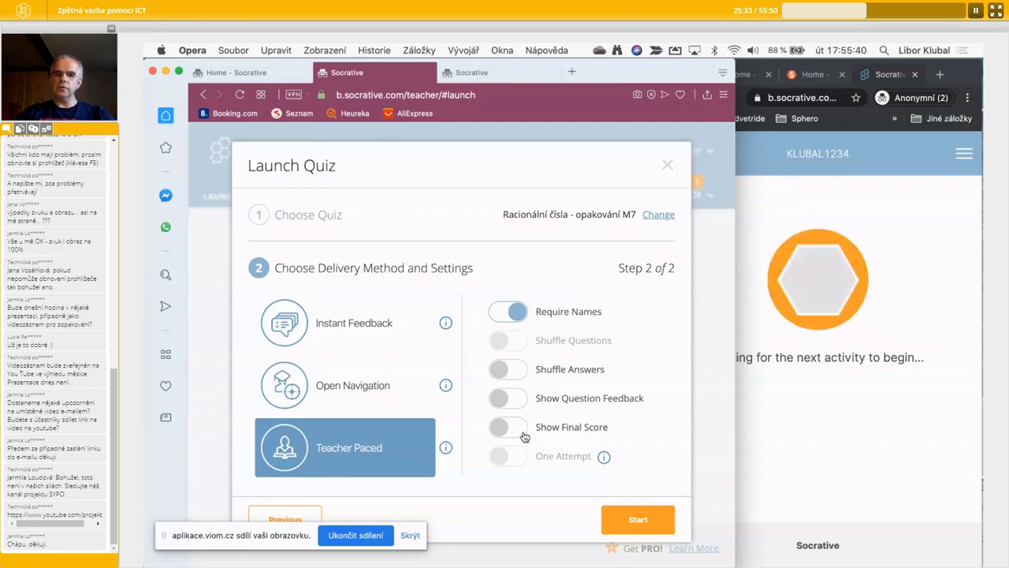
{"action": "left_click", "coordinate": [623, 516]}
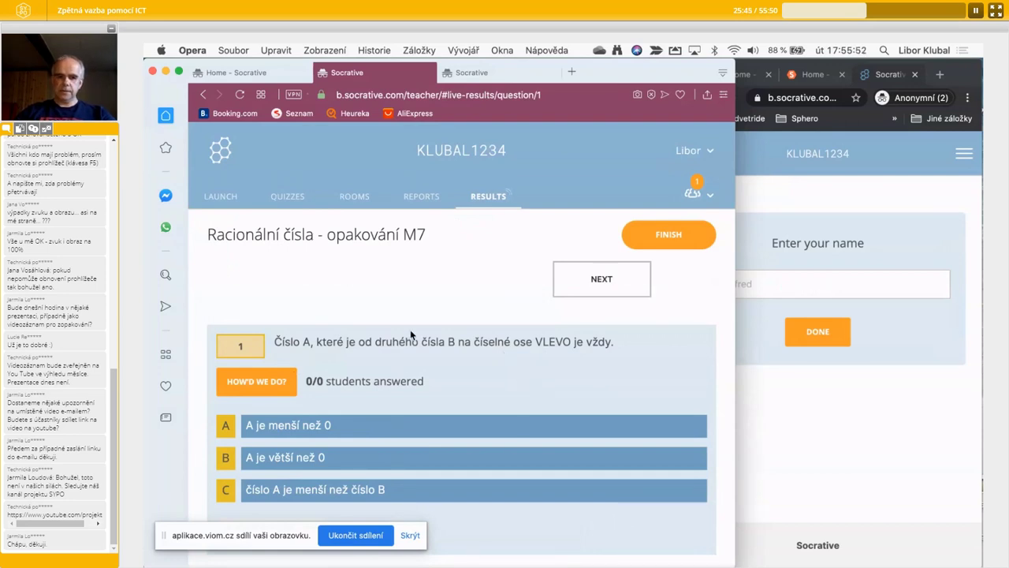
- Join the running quiz in the student window by entering the student's name
{"action": "left_click", "coordinate": [844, 395]}
{"action": "left_click", "coordinate": [715, 287]}
{"action": "type", "text": "Libor"}
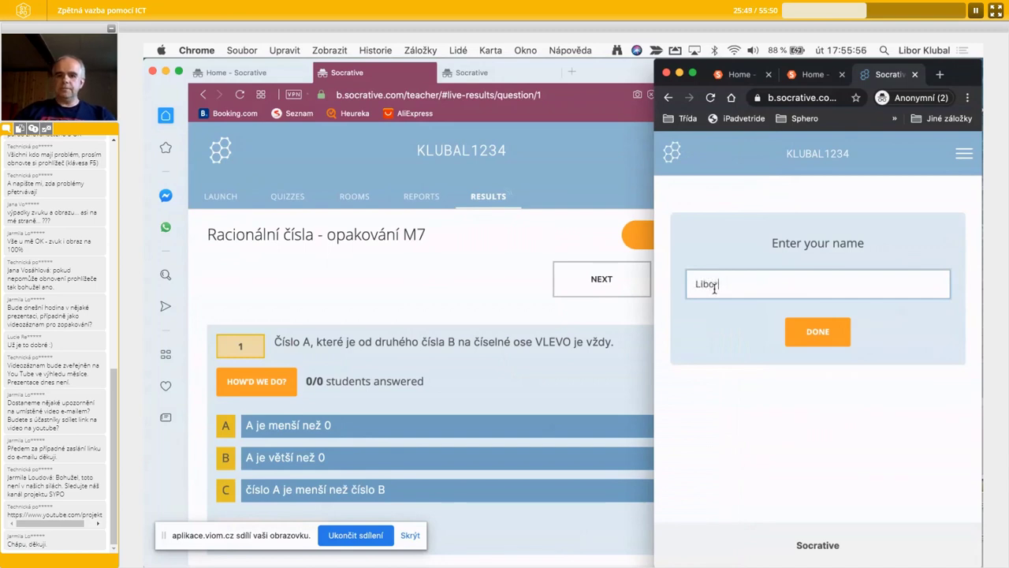
{"action": "left_click", "coordinate": [828, 333]}
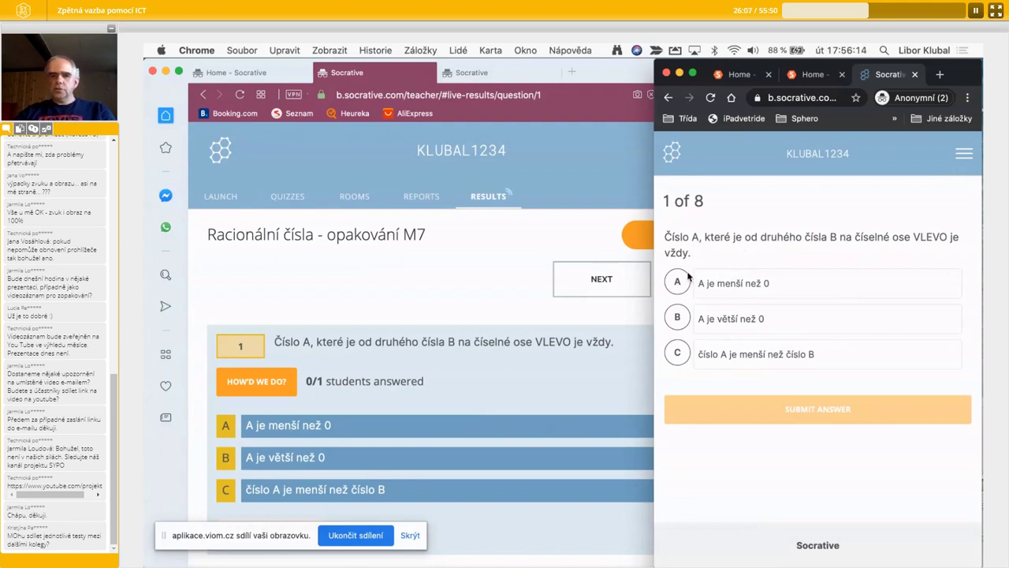
- Submit answer B for question 1 as the student, then return to the teacher window
{"action": "left_click", "coordinate": [724, 318]}
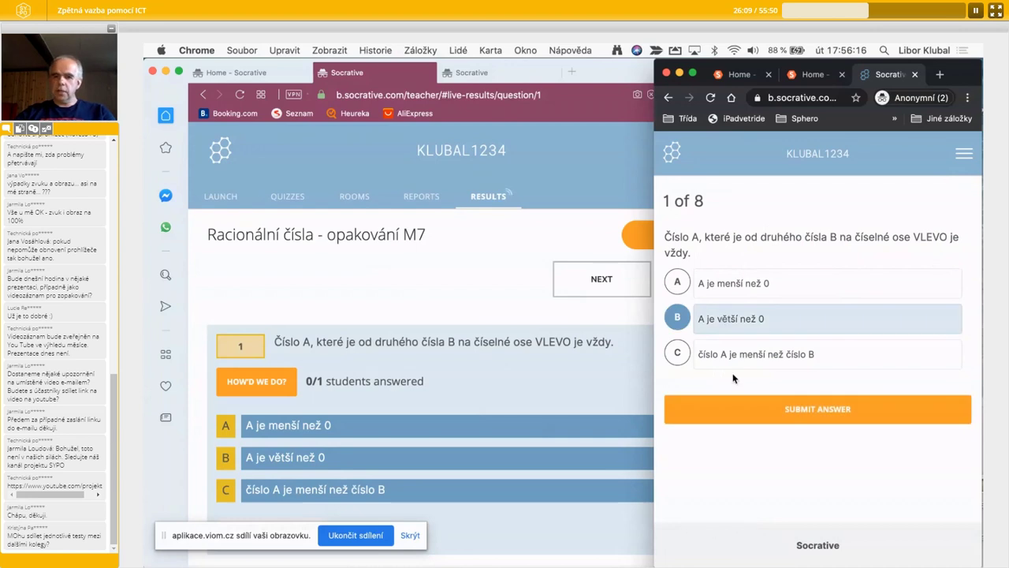
{"action": "left_click", "coordinate": [777, 410]}
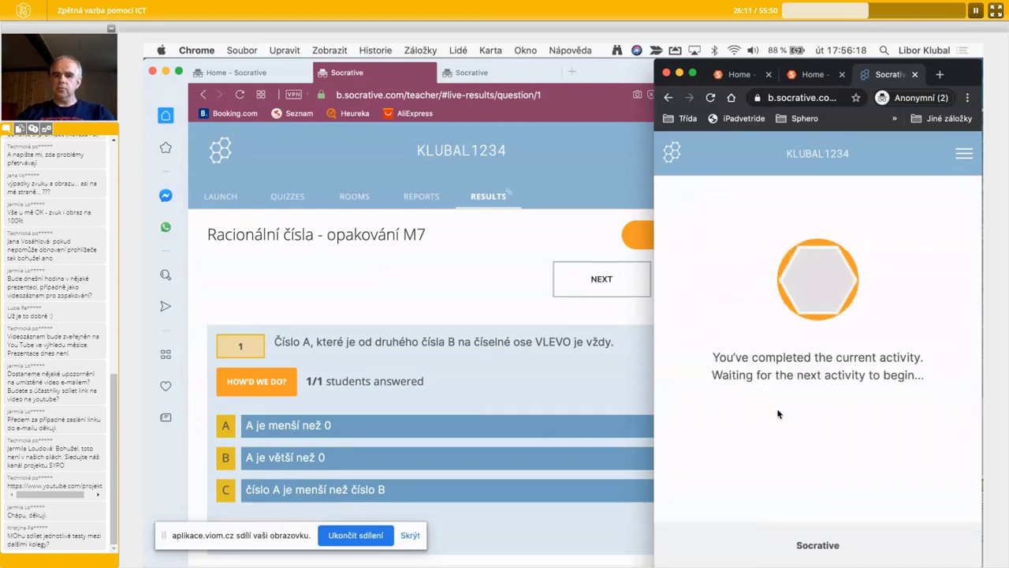
{"action": "left_click", "coordinate": [527, 383]}
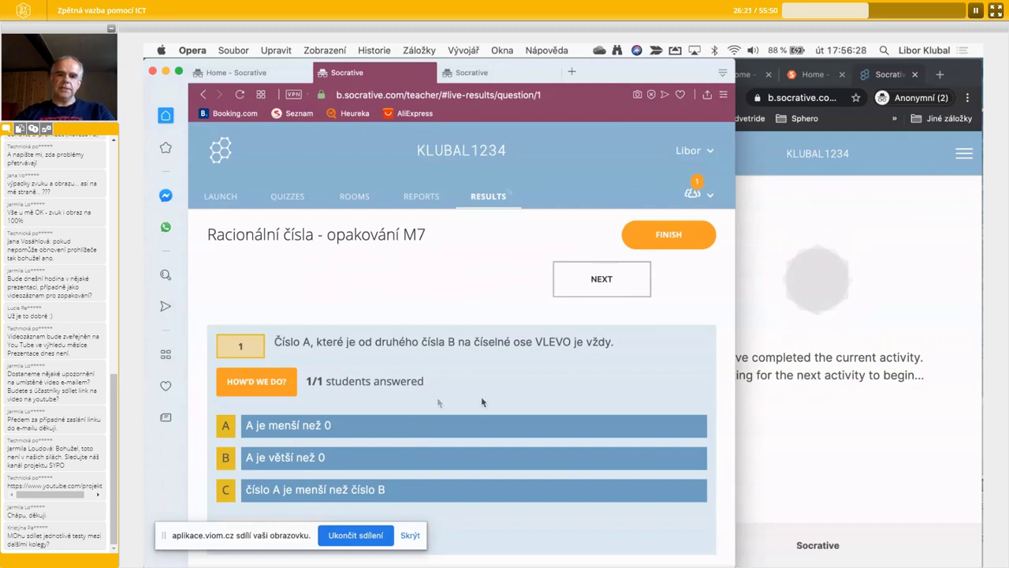
- Show question 1 results, move to question 2 and submit přirozená as the student
{"action": "left_click", "coordinate": [290, 389]}
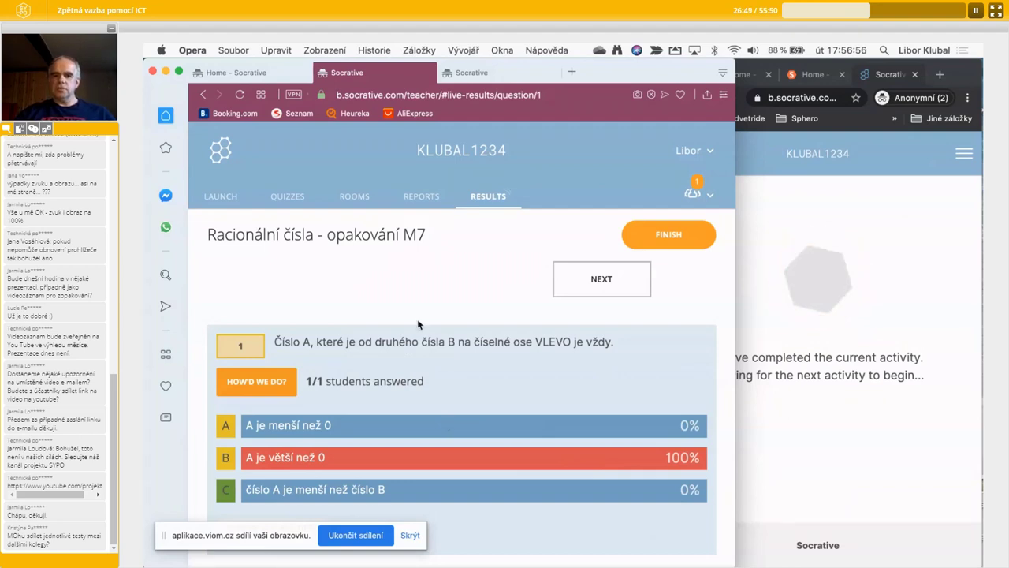
{"action": "left_click", "coordinate": [617, 291]}
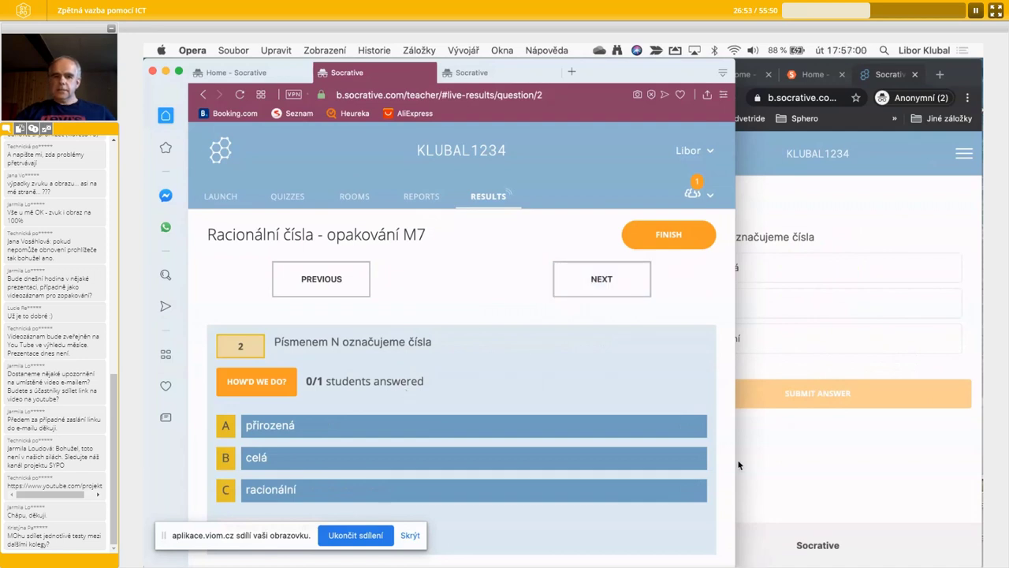
{"action": "left_click", "coordinate": [816, 455]}
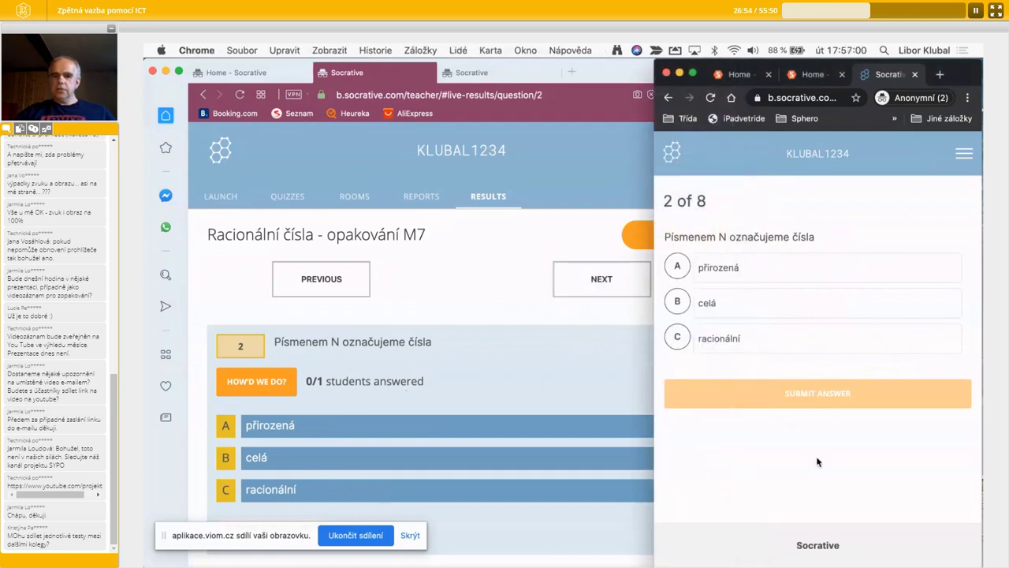
{"action": "left_click", "coordinate": [741, 266]}
{"action": "left_click", "coordinate": [814, 393]}
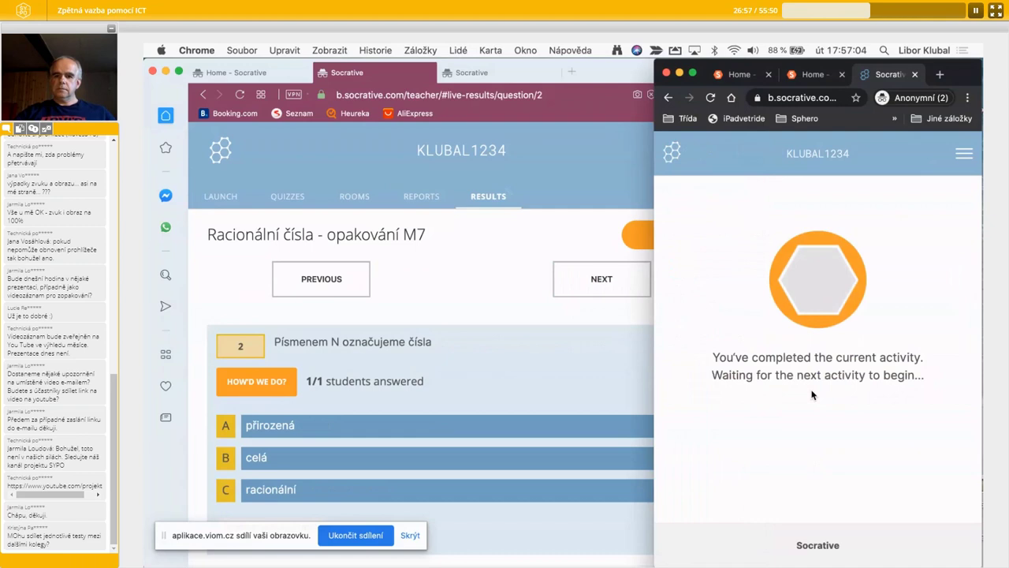
{"action": "left_click", "coordinate": [603, 373]}
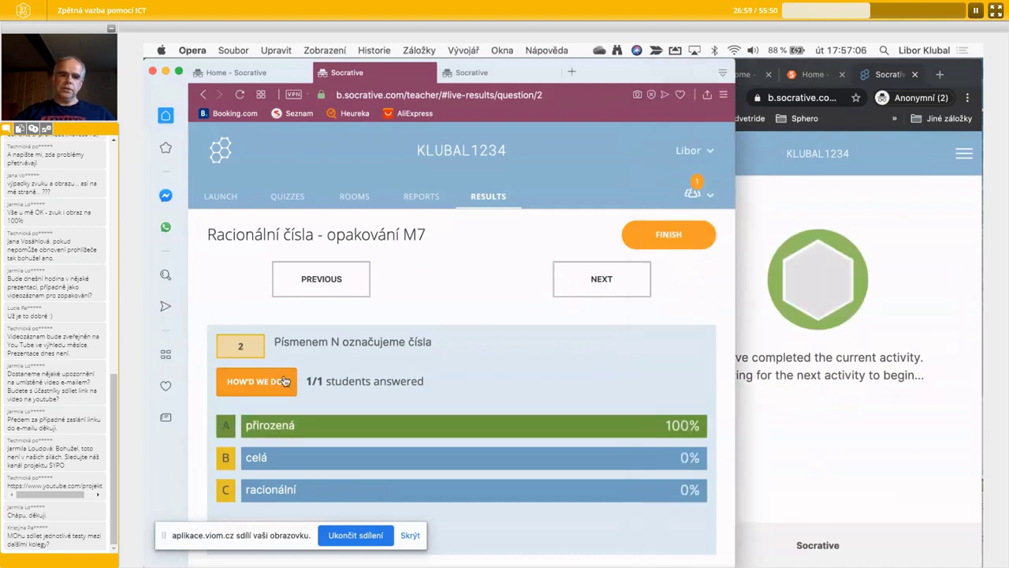
- Step the teacher view through to question 5 and ask to finish the activity
{"action": "left_click", "coordinate": [635, 287]}
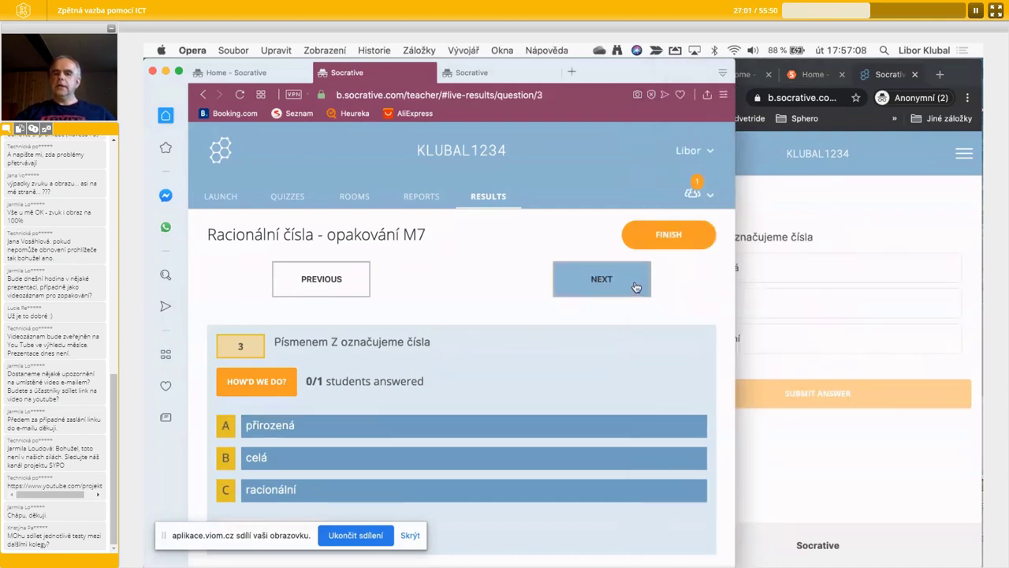
{"action": "left_click", "coordinate": [635, 287]}
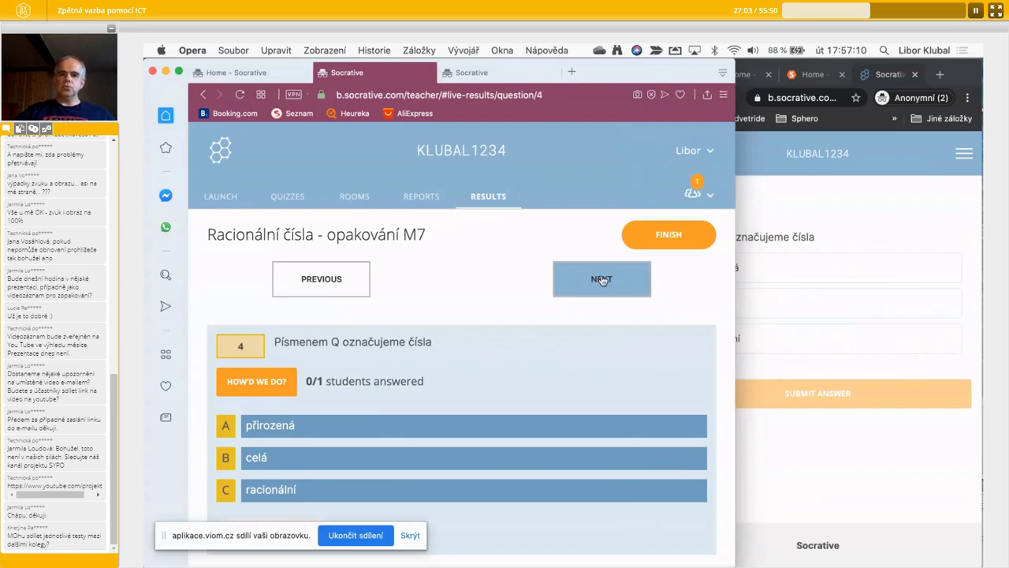
{"action": "left_click", "coordinate": [601, 280]}
{"action": "left_click", "coordinate": [600, 280]}
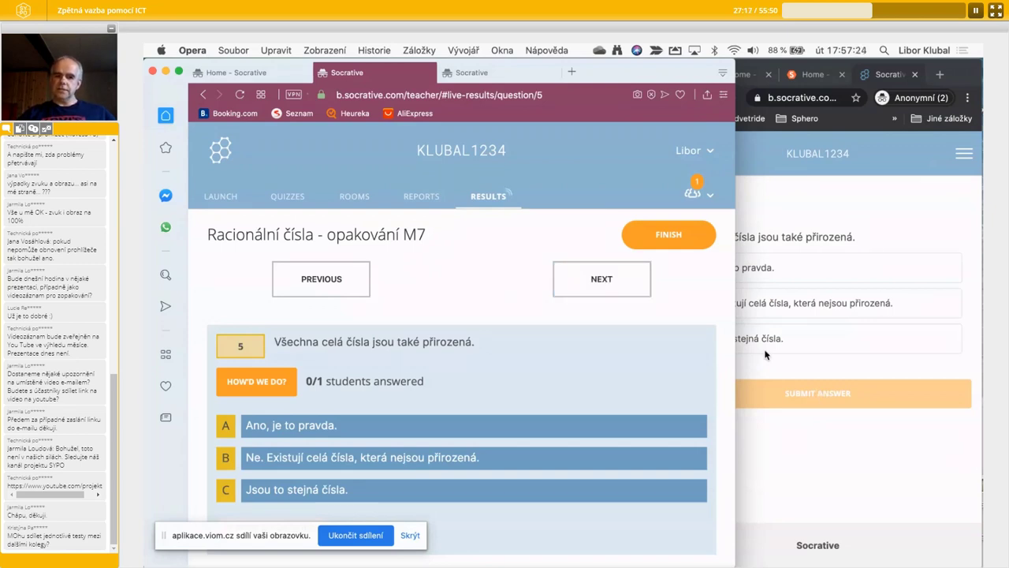
{"action": "left_click", "coordinate": [679, 238]}
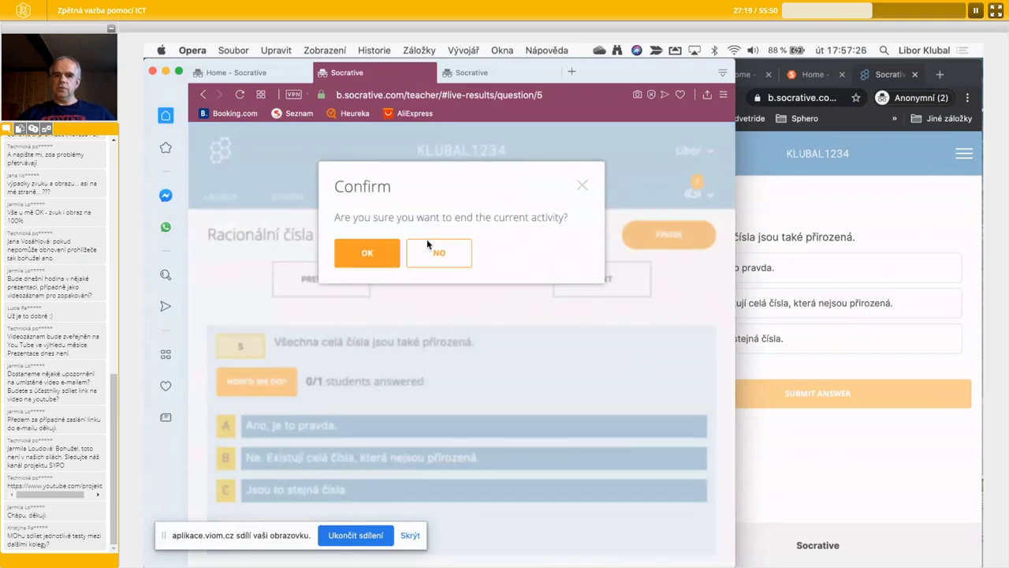
- End the Racionální čísla quiz and show answers: student 13%, question 1 0%, question 2 100%
{"action": "left_click", "coordinate": [362, 255]}
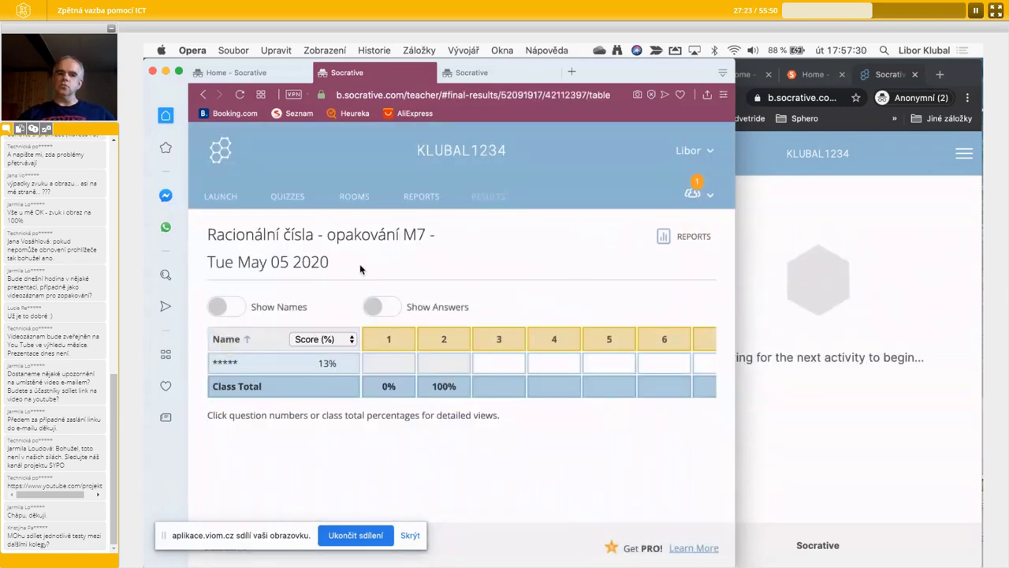
{"action": "left_click", "coordinate": [376, 307]}
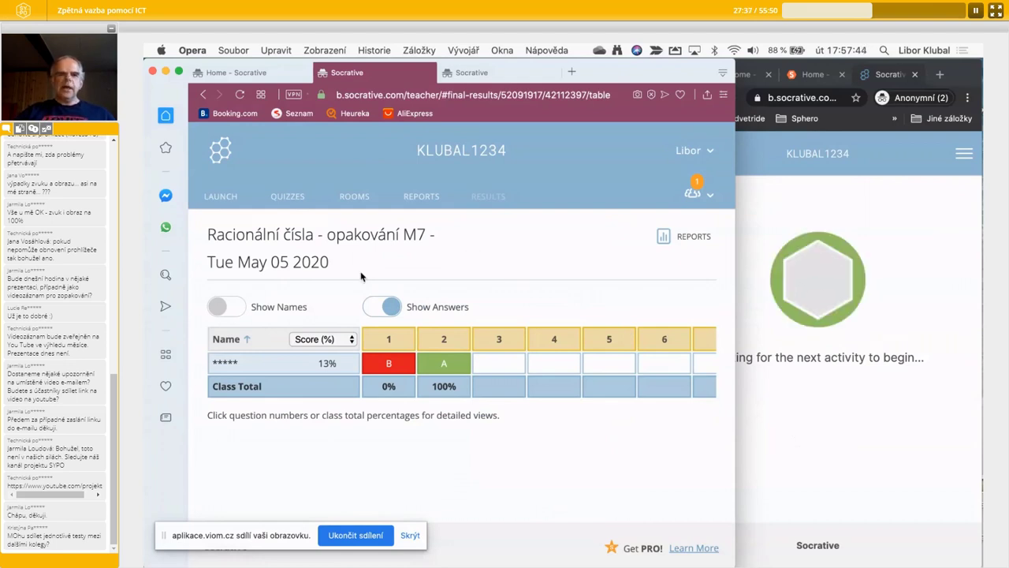
{"action": "left_click", "coordinate": [222, 196]}
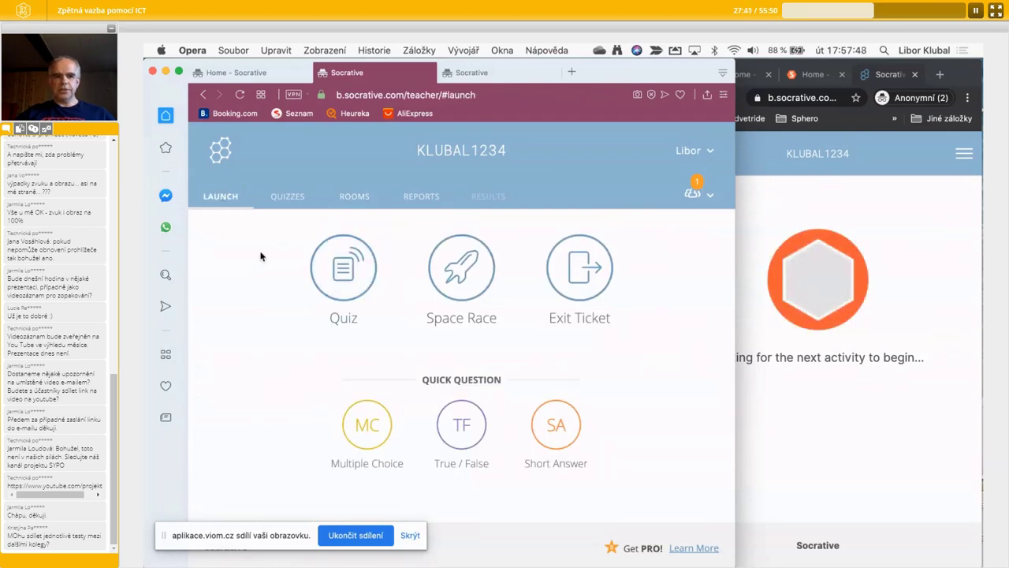
- Start Základy programování with Instant Feedback, Require Names and Show Question Feedback on
{"action": "left_click", "coordinate": [334, 280]}
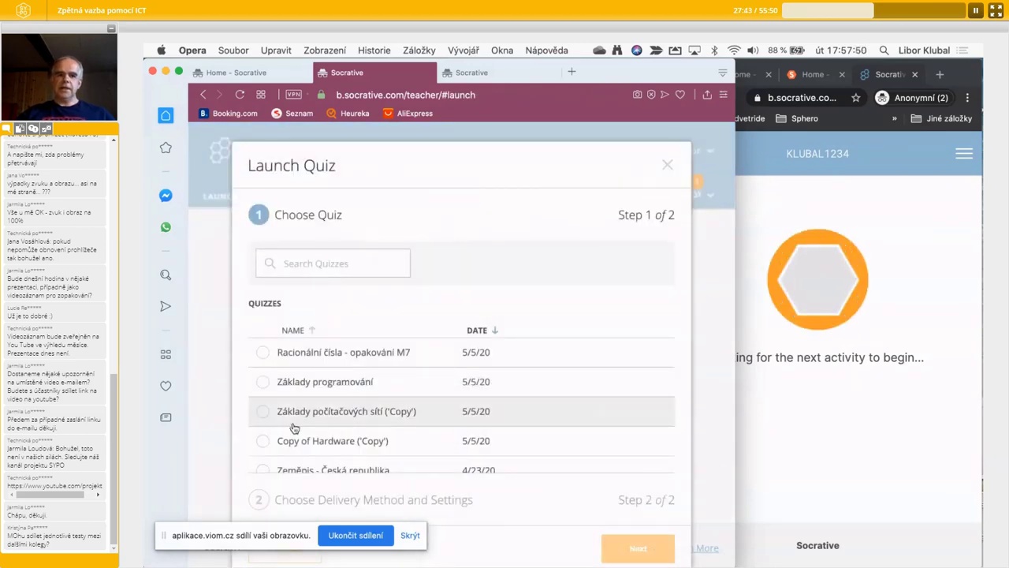
{"action": "scroll", "coordinate": [298, 430], "scroll_direction": "down", "scroll_amount": 3}
{"action": "scroll", "coordinate": [298, 432], "scroll_direction": "up", "scroll_amount": 2}
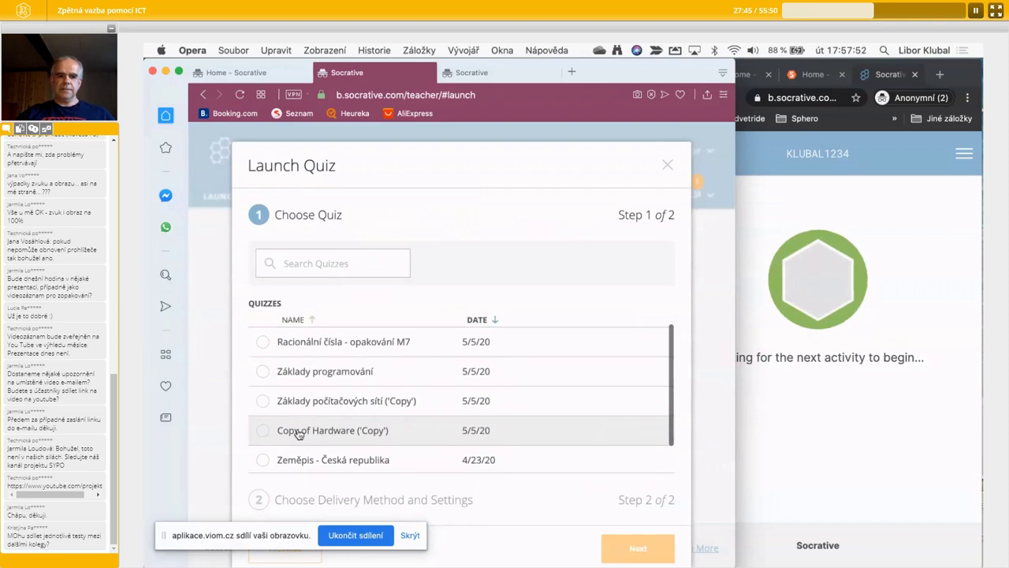
{"action": "left_click", "coordinate": [300, 378]}
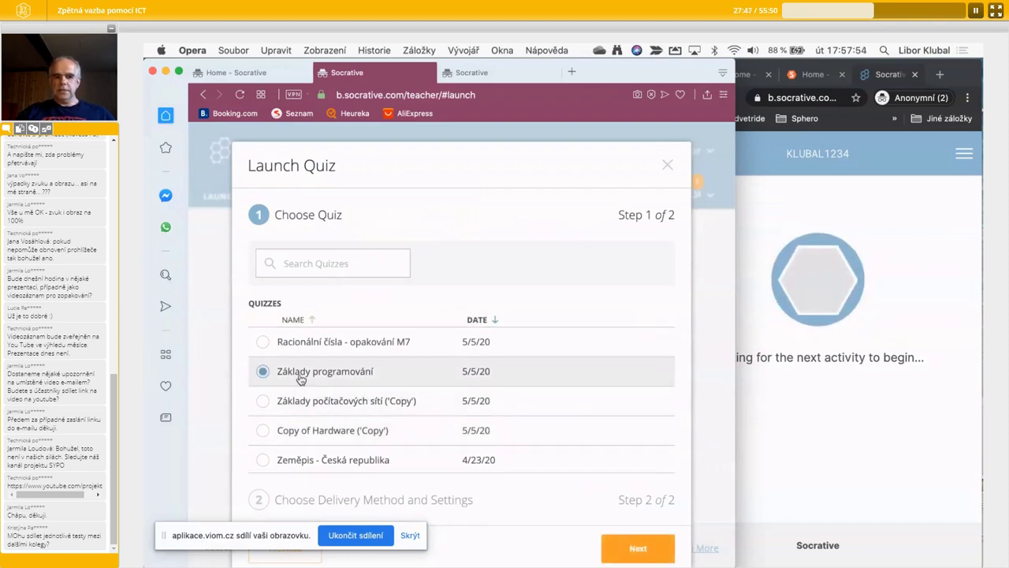
{"action": "left_click", "coordinate": [640, 547]}
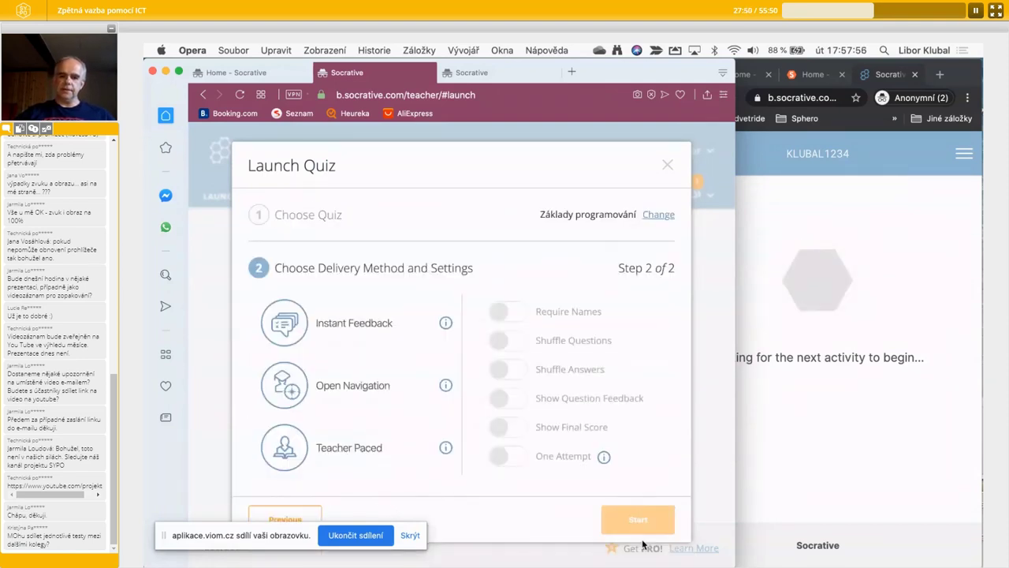
{"action": "left_click", "coordinate": [366, 335]}
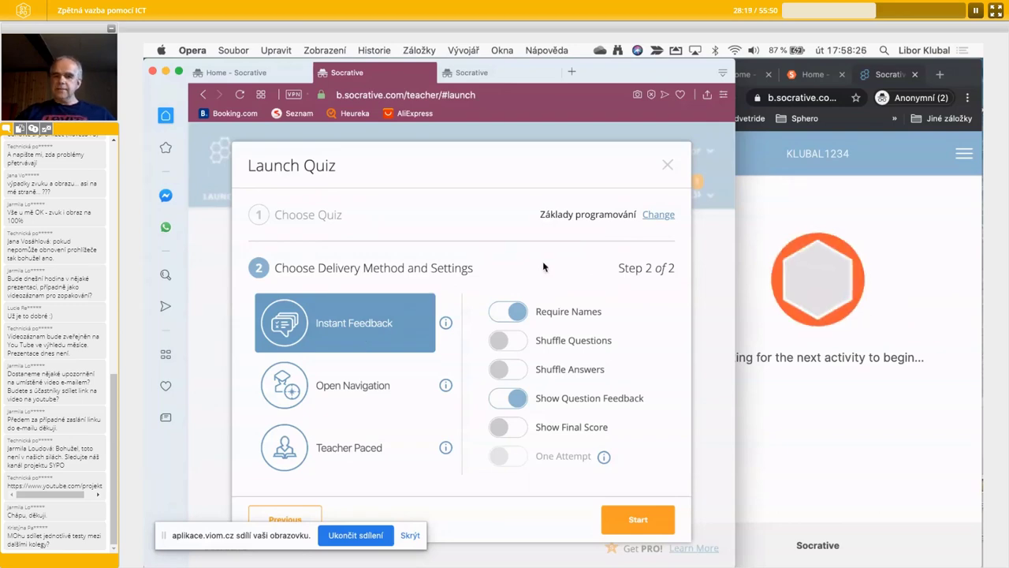
{"action": "left_click", "coordinate": [640, 522]}
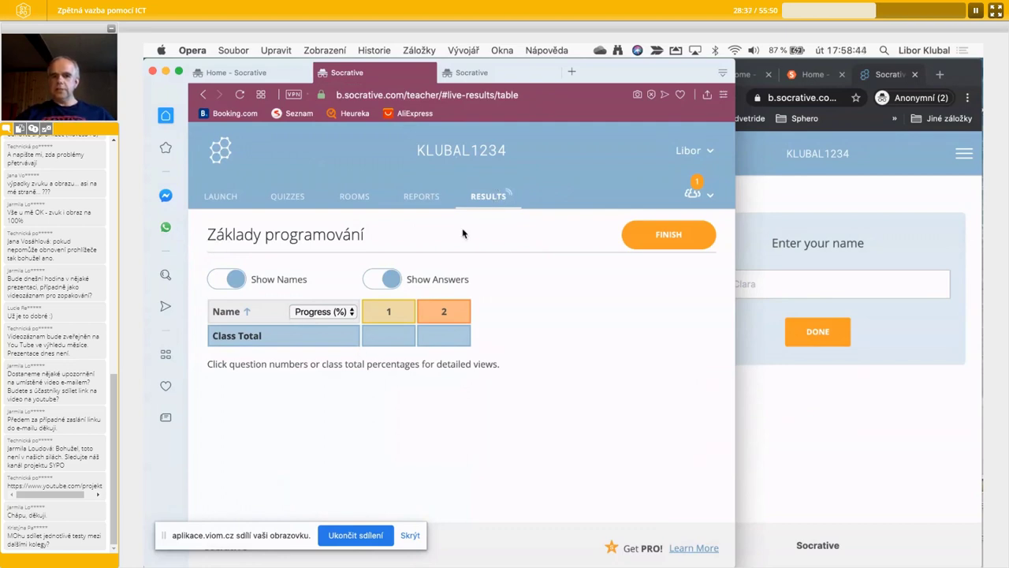
- Join the quiz in the student window under the student's name
{"action": "left_click", "coordinate": [799, 421]}
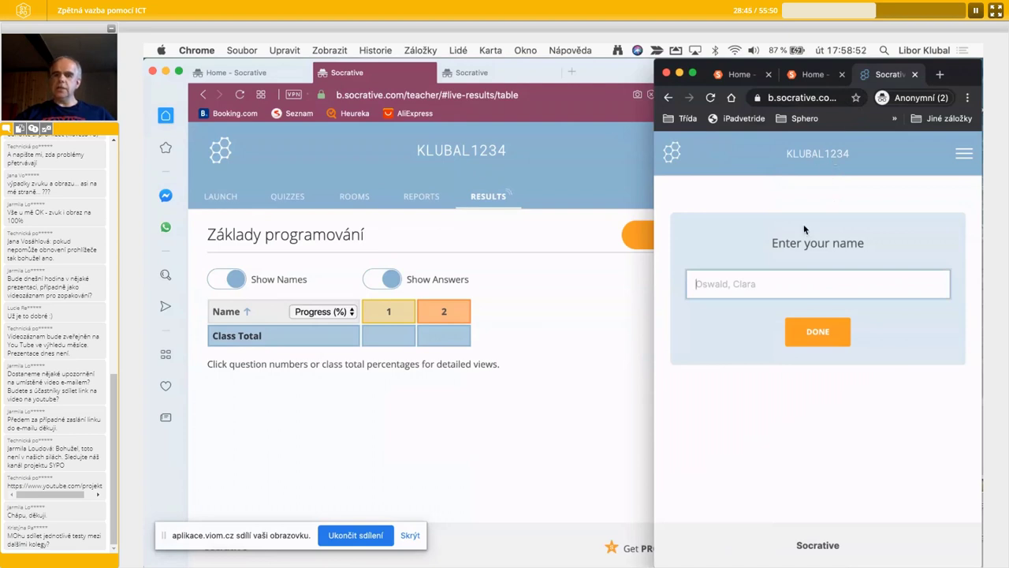
{"action": "type", "text": "Libor"}
{"action": "left_click", "coordinate": [817, 333]}
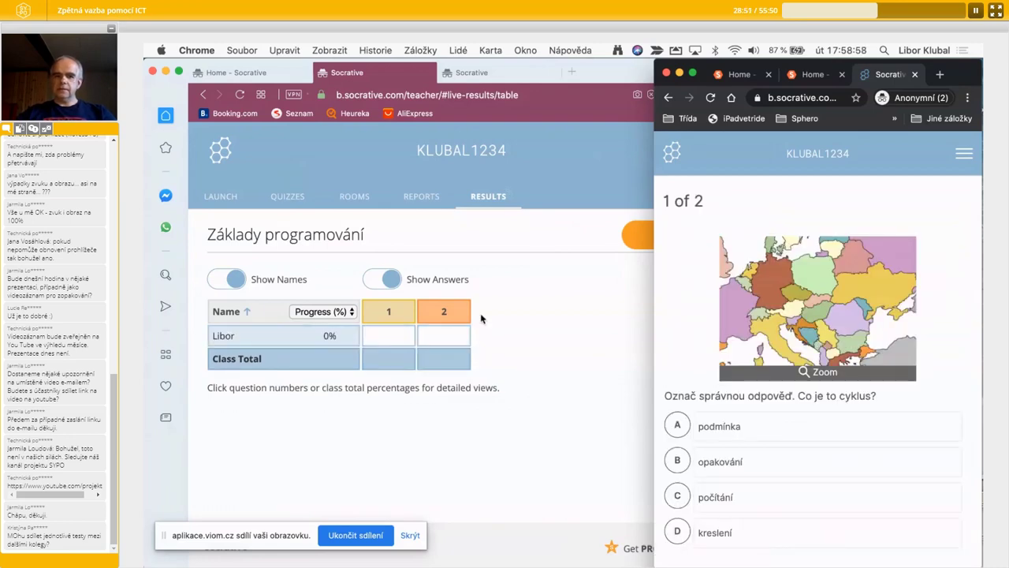
- Submit počítání (C) for question 1 and dismiss the result
{"action": "scroll", "coordinate": [786, 515], "scroll_direction": "down", "scroll_amount": 2}
{"action": "scroll", "coordinate": [786, 518], "scroll_direction": "up", "scroll_amount": 3}
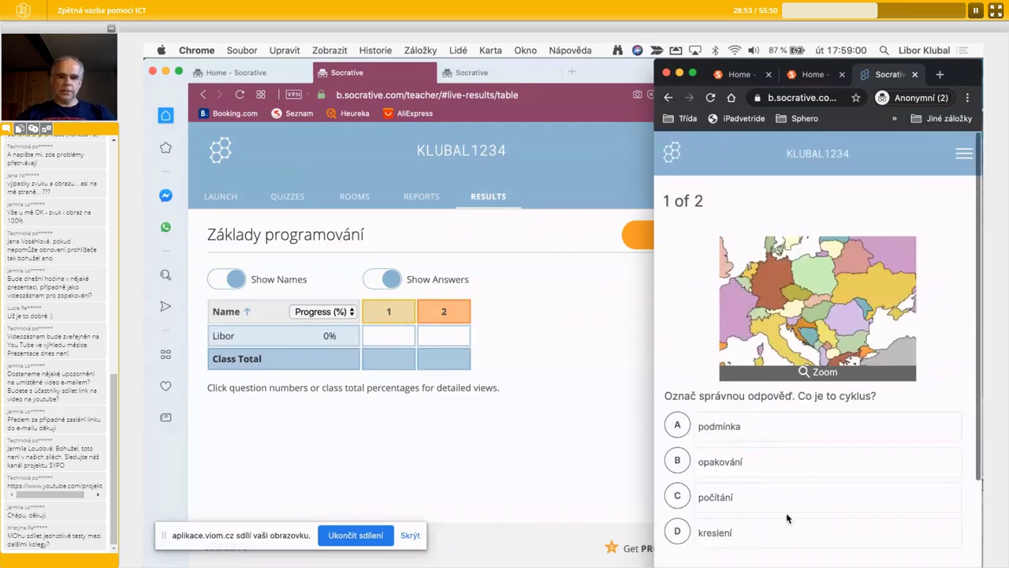
{"action": "scroll", "coordinate": [786, 516], "scroll_direction": "down", "scroll_amount": 2}
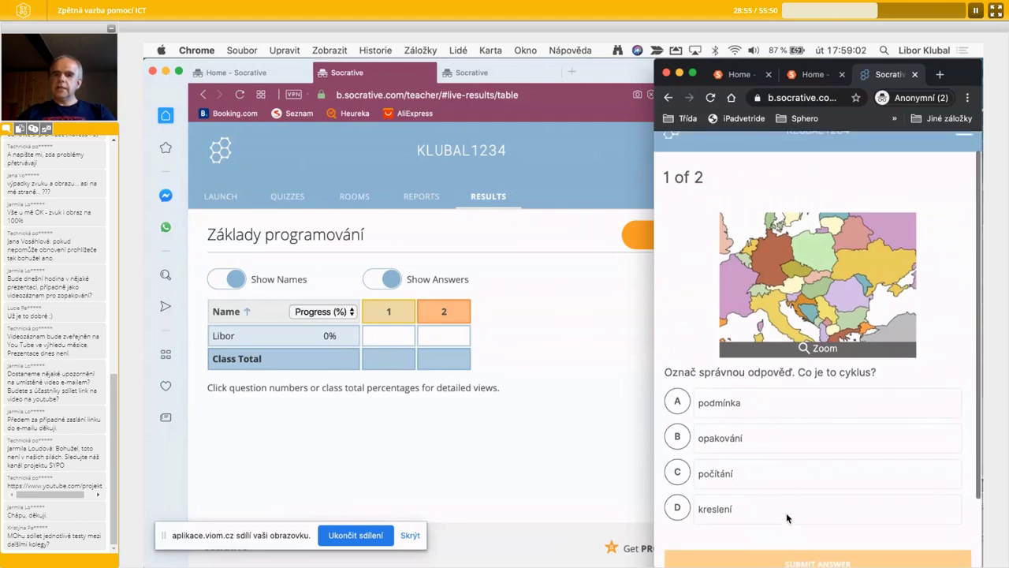
{"action": "scroll", "coordinate": [786, 516], "scroll_direction": "up", "scroll_amount": 2}
{"action": "scroll", "coordinate": [786, 517], "scroll_direction": "down", "scroll_amount": 1}
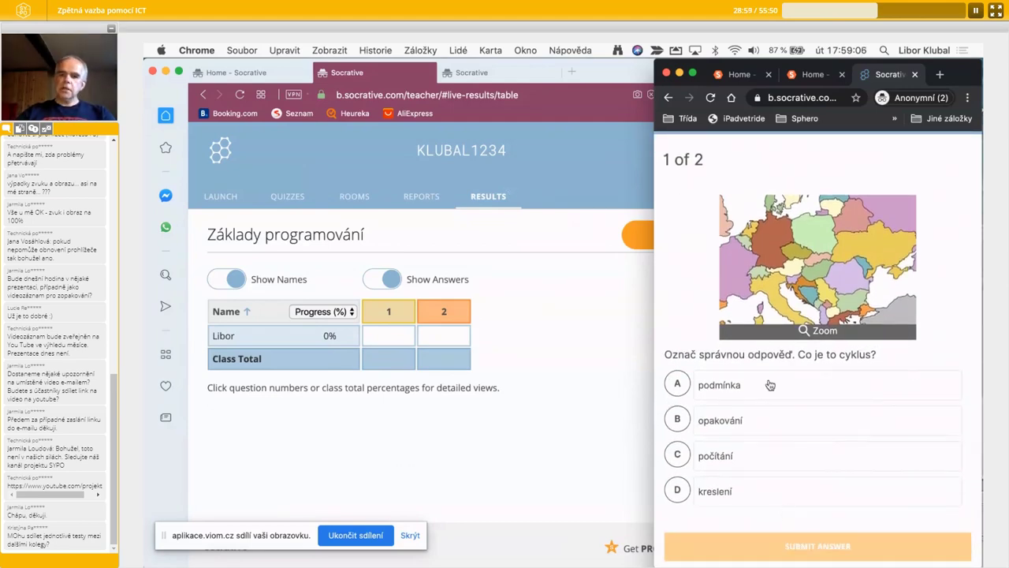
{"action": "left_click", "coordinate": [726, 456]}
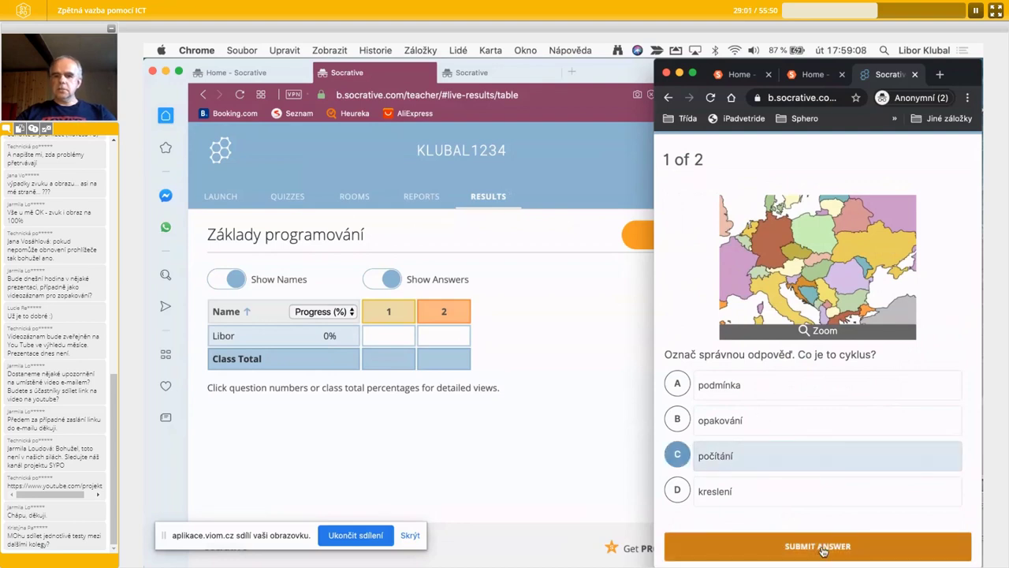
{"action": "left_click", "coordinate": [797, 545]}
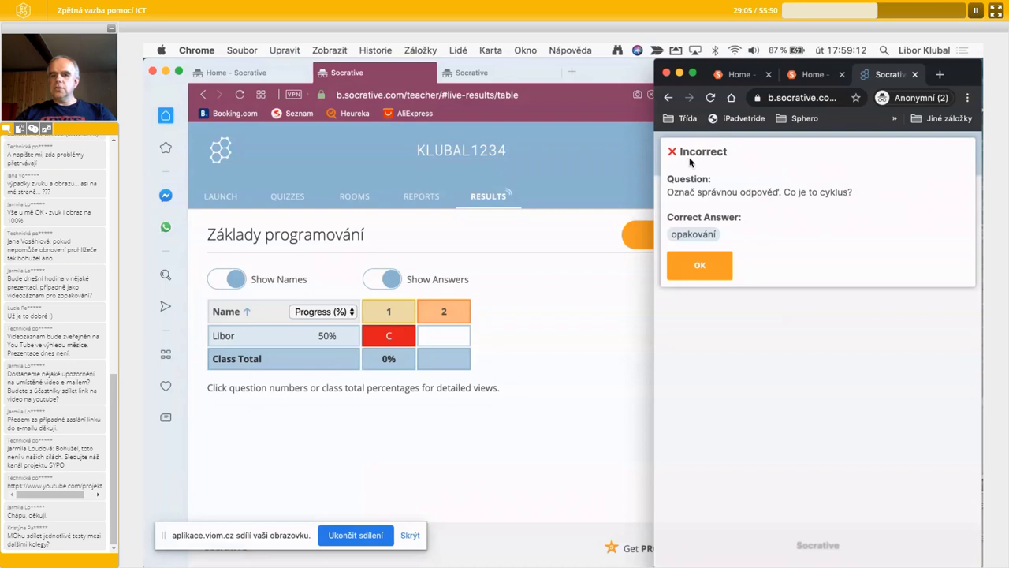
{"action": "left_click", "coordinate": [699, 266]}
- Answer question 2 with řídící, submit it and dismiss the Correct! result
{"action": "left_click", "coordinate": [700, 270]}
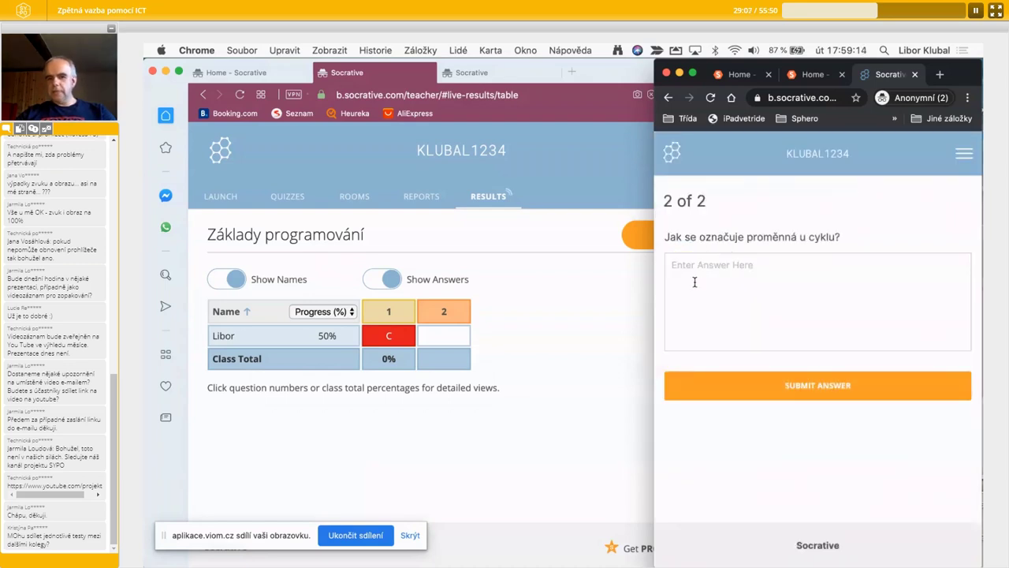
{"action": "type", "text": "řídící"}
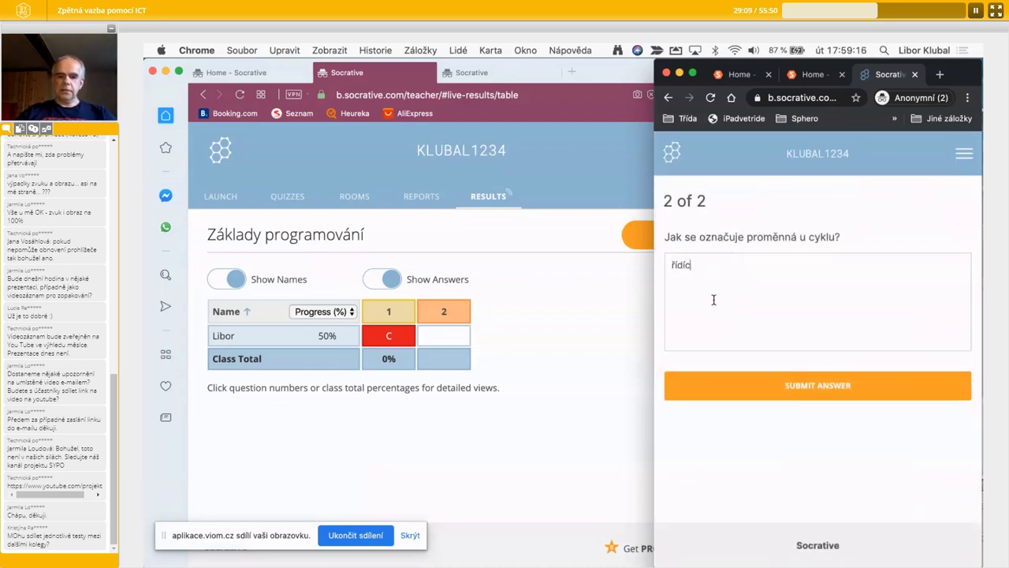
{"action": "left_click", "coordinate": [833, 386]}
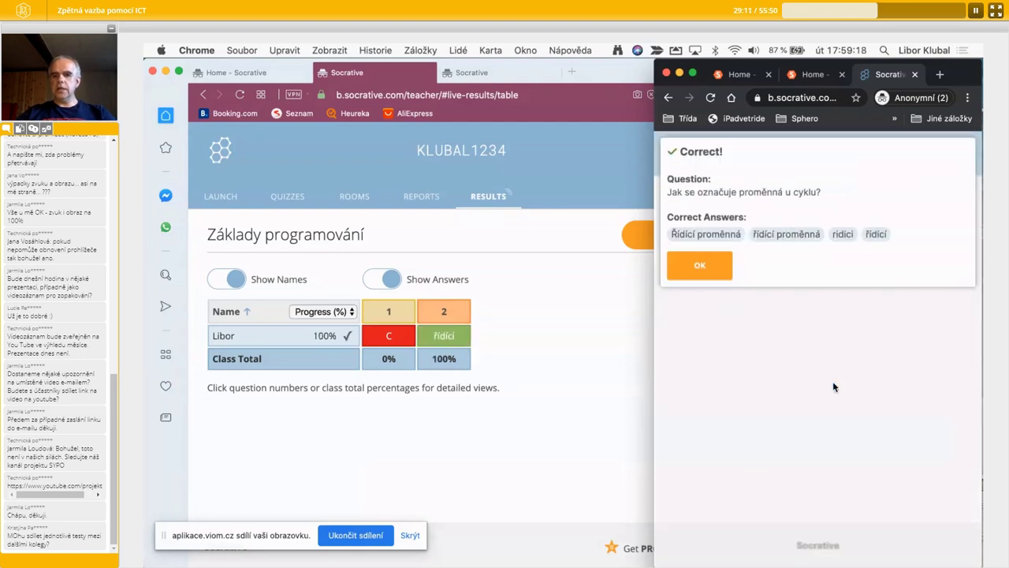
{"action": "left_click", "coordinate": [711, 274]}
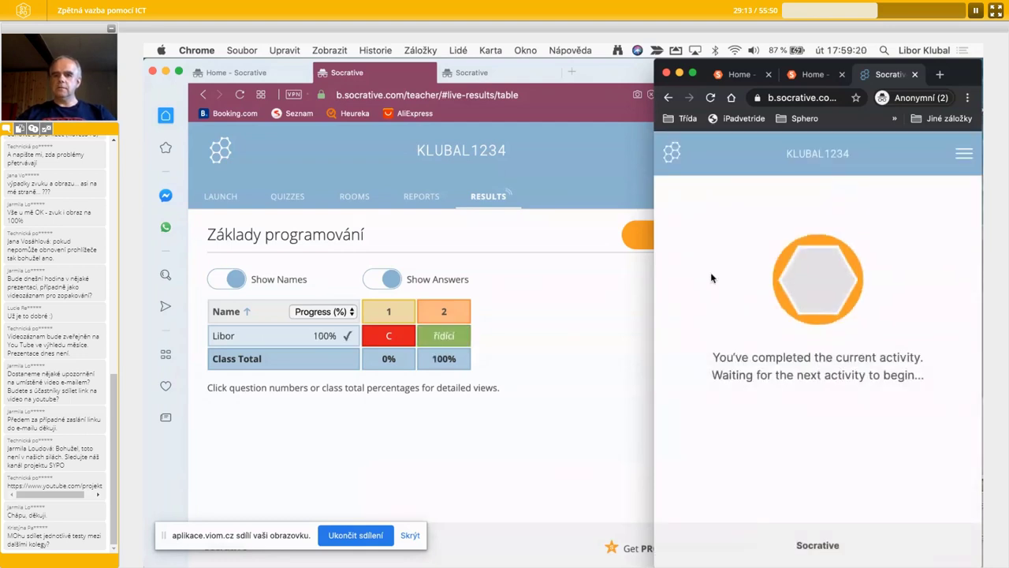
- Log the student out and rejoin the same room by its room name
{"action": "left_click", "coordinate": [964, 153]}
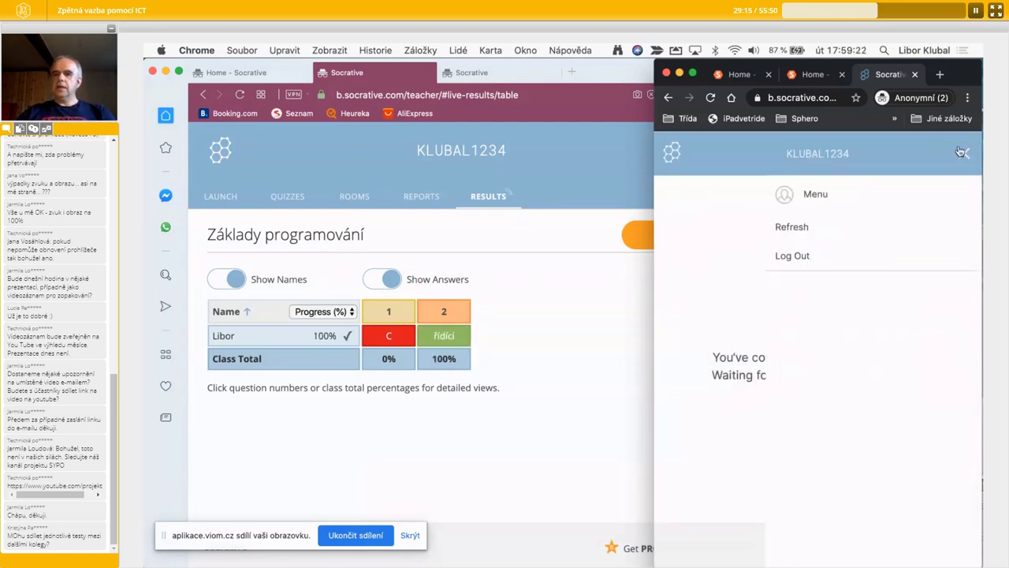
{"action": "left_click", "coordinate": [681, 257]}
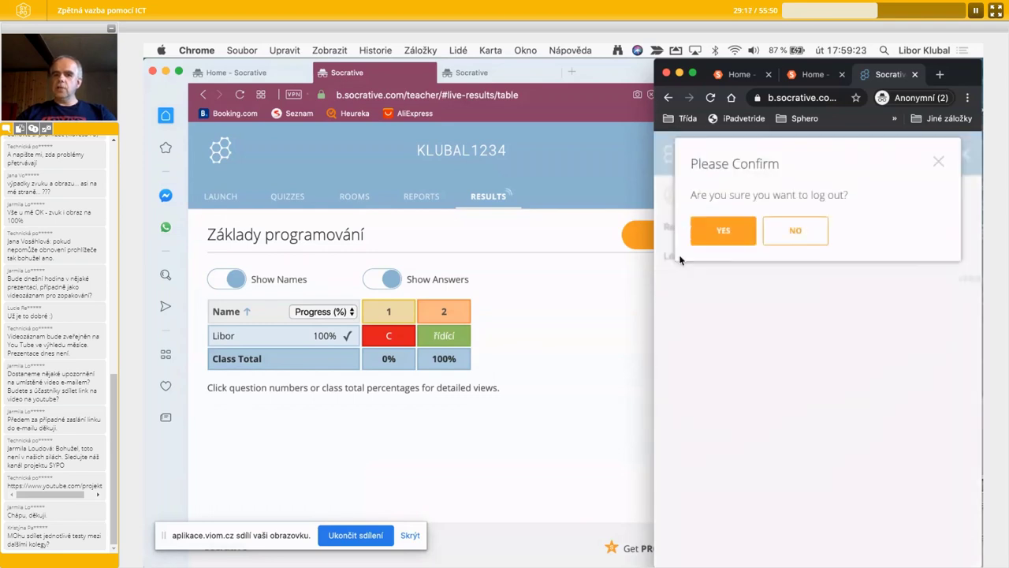
{"action": "left_click", "coordinate": [723, 233]}
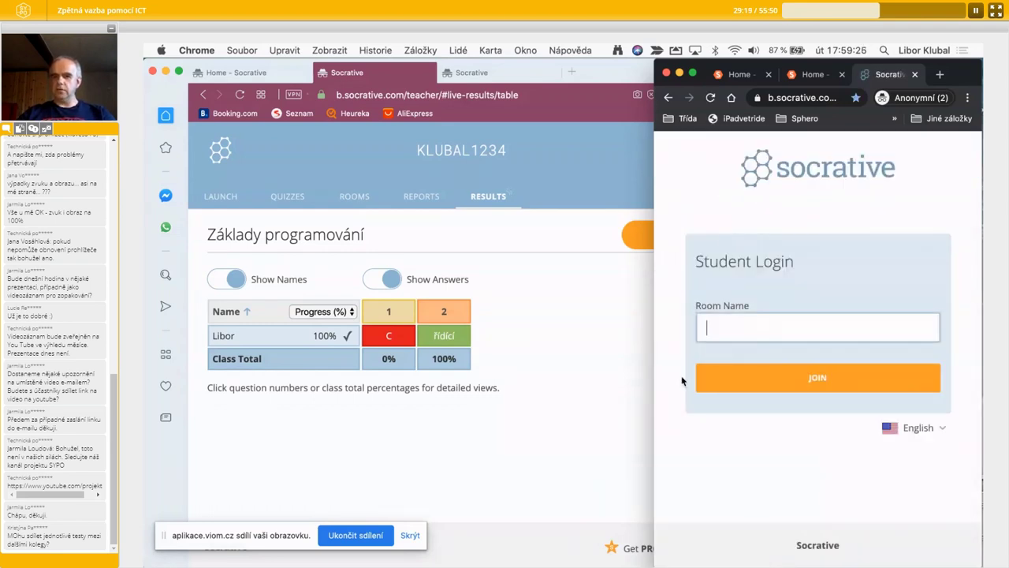
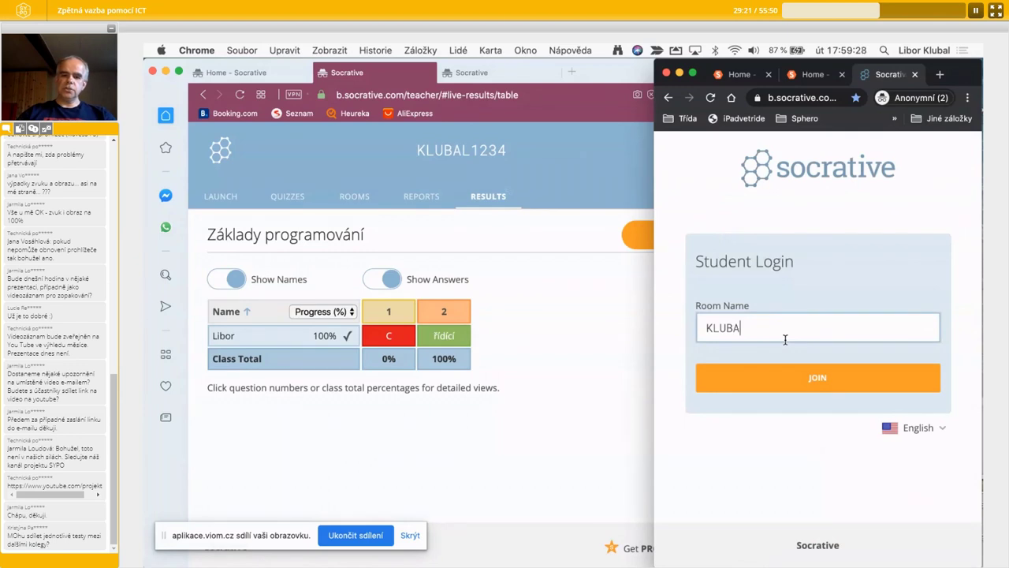
{"action": "left_click", "coordinate": [816, 379]}
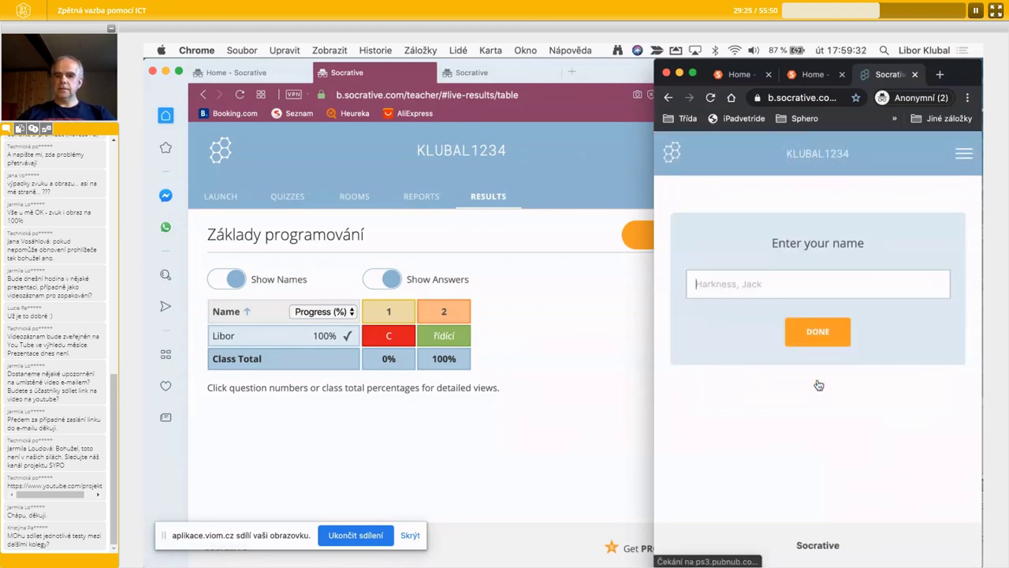
- Enter a second student's name and submit opakování (B) for question 1
{"action": "type", "text": "Libor 2"}
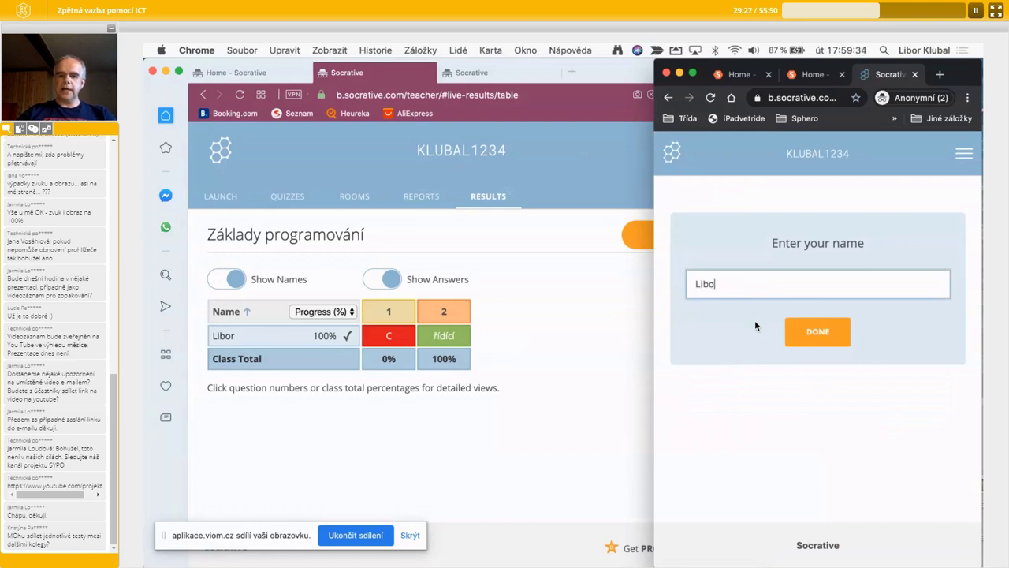
{"action": "left_click", "coordinate": [831, 341]}
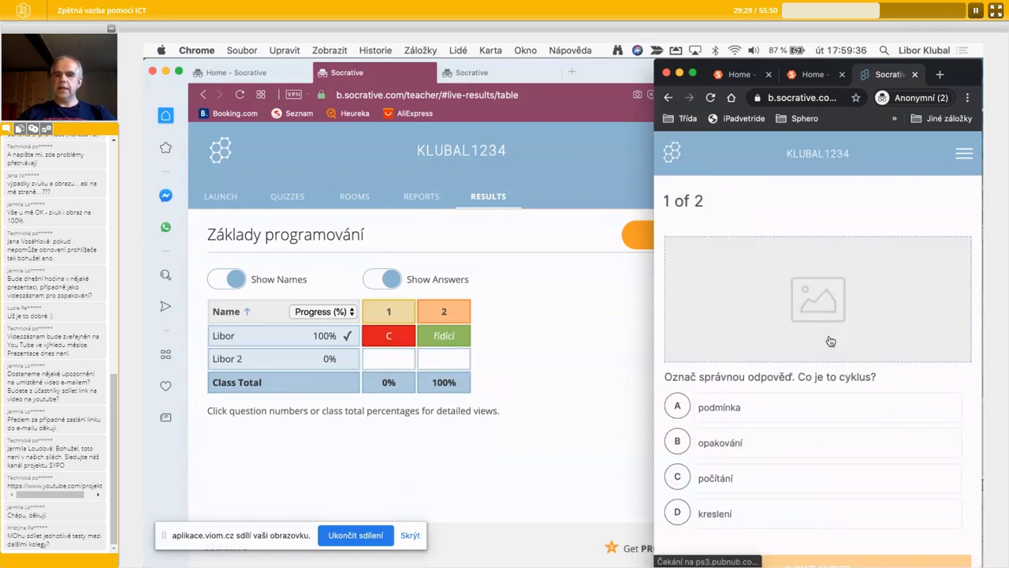
{"action": "left_click", "coordinate": [721, 464]}
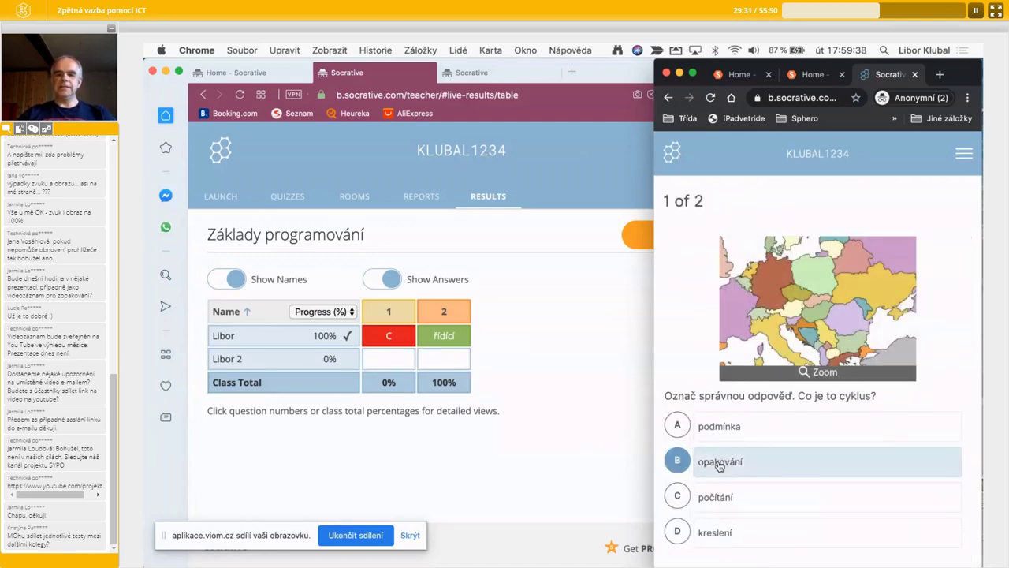
{"action": "scroll", "coordinate": [719, 466], "scroll_direction": "down", "scroll_amount": 3}
{"action": "left_click", "coordinate": [765, 482]}
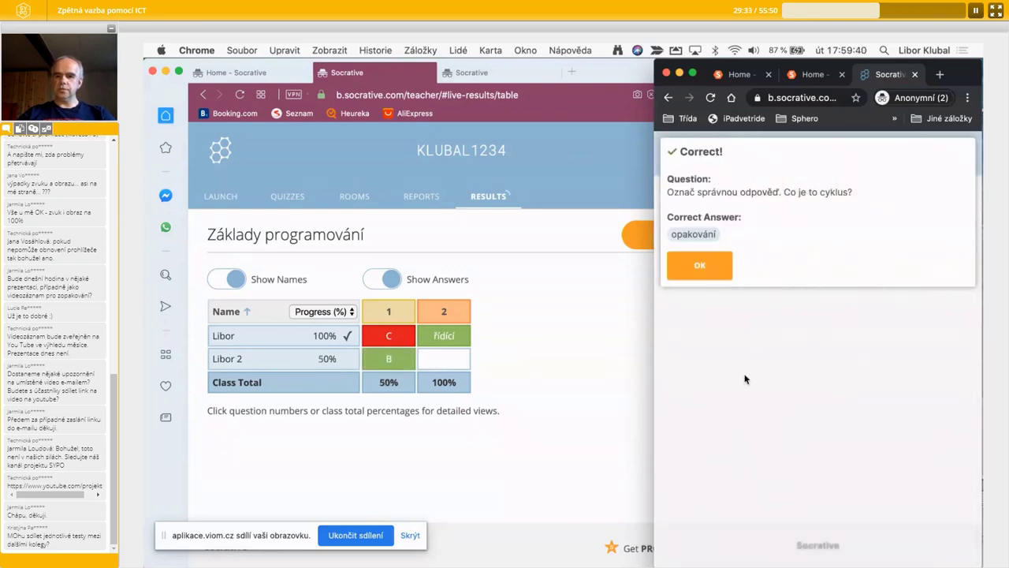
{"action": "left_click", "coordinate": [716, 264]}
- Submit řídící for question 2, dismiss Correct!, and return to the teacher's results
{"action": "type", "text": "ř"}
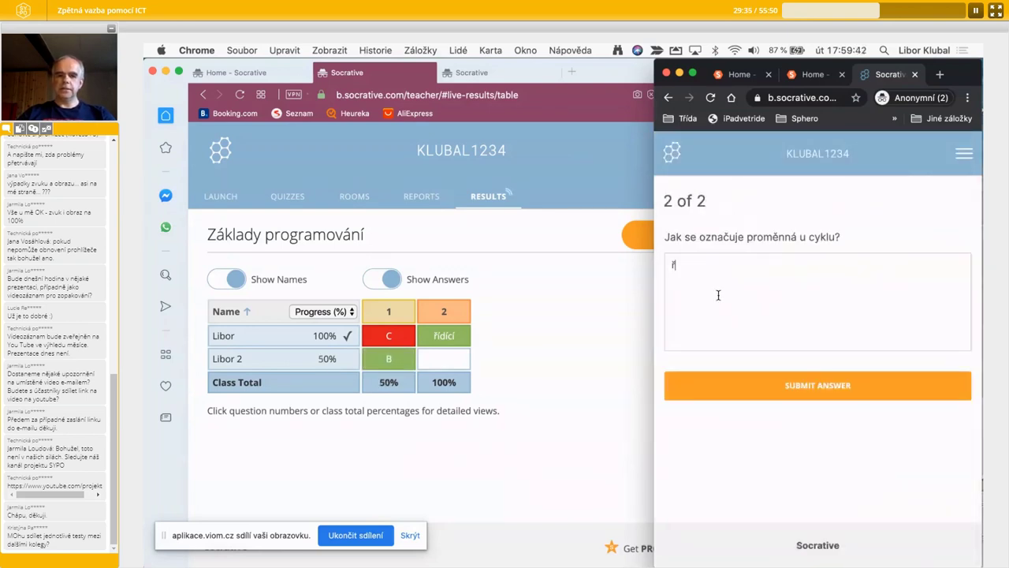
{"action": "type", "text": "ídící"}
{"action": "left_click", "coordinate": [809, 377]}
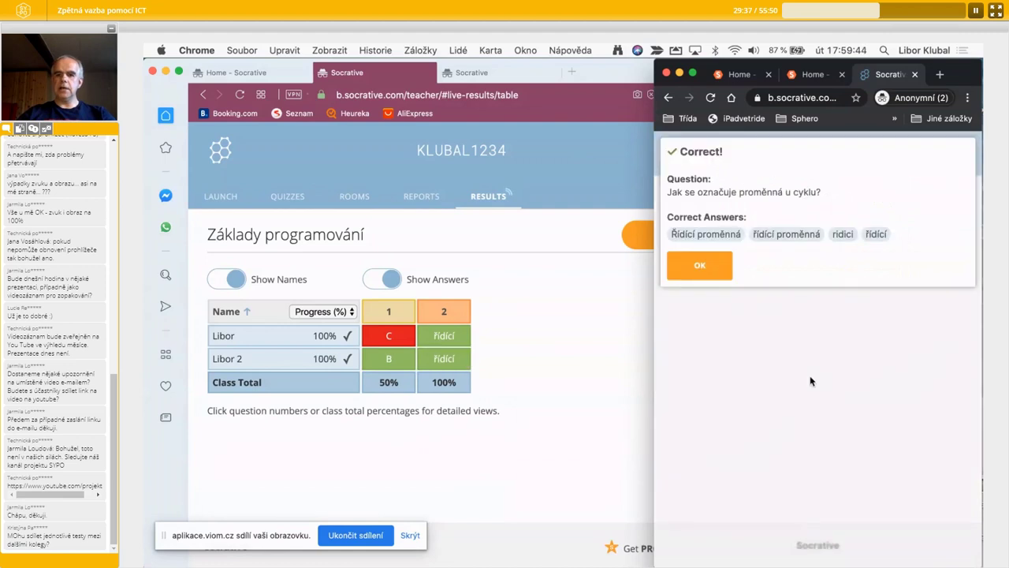
{"action": "left_click", "coordinate": [702, 265]}
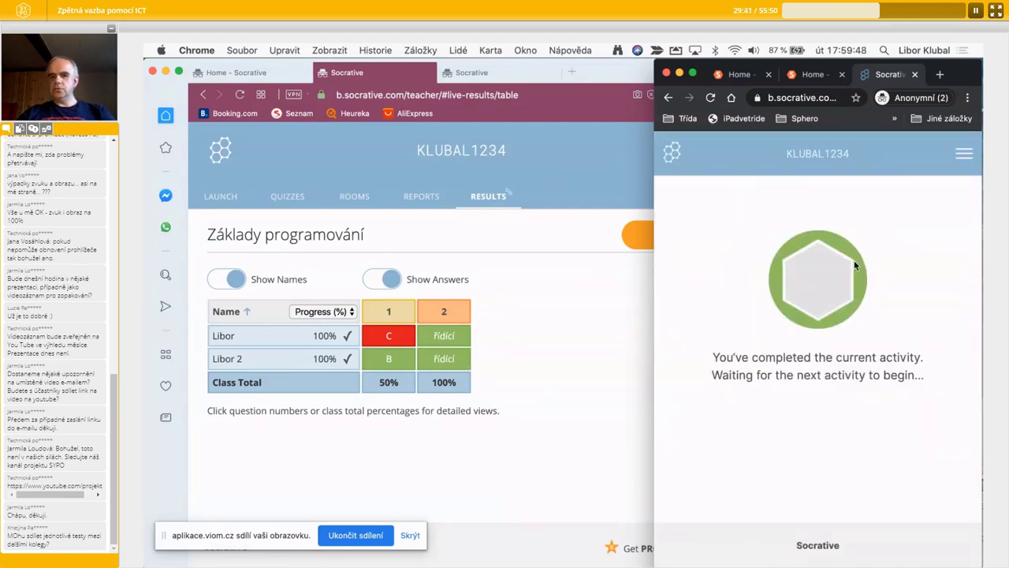
{"action": "left_click", "coordinate": [524, 358]}
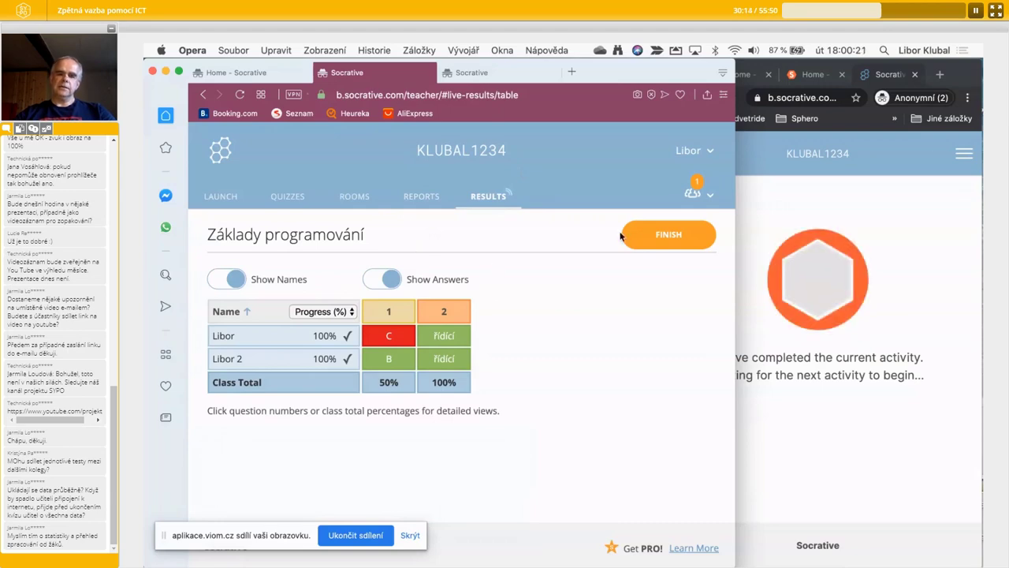
- Finish and confirm ending the running quiz, then return to the Launch page
{"action": "left_click", "coordinate": [673, 234]}
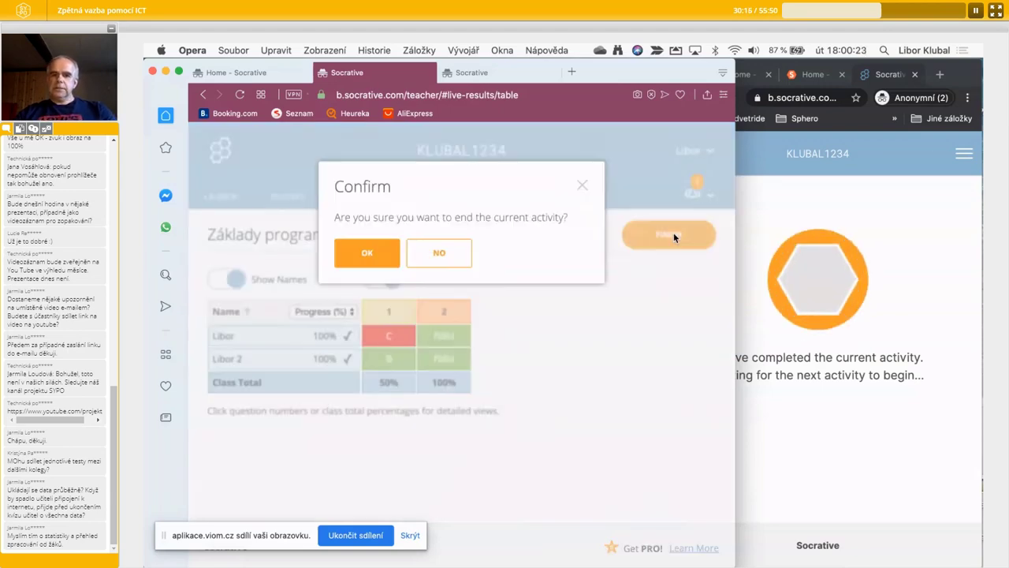
{"action": "left_click", "coordinate": [383, 260]}
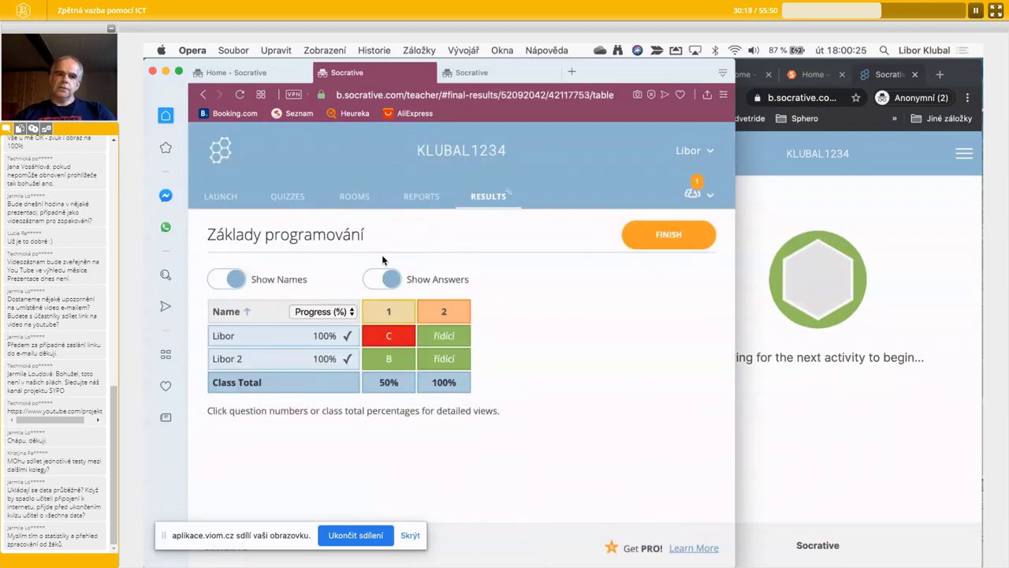
{"action": "left_click", "coordinate": [223, 199]}
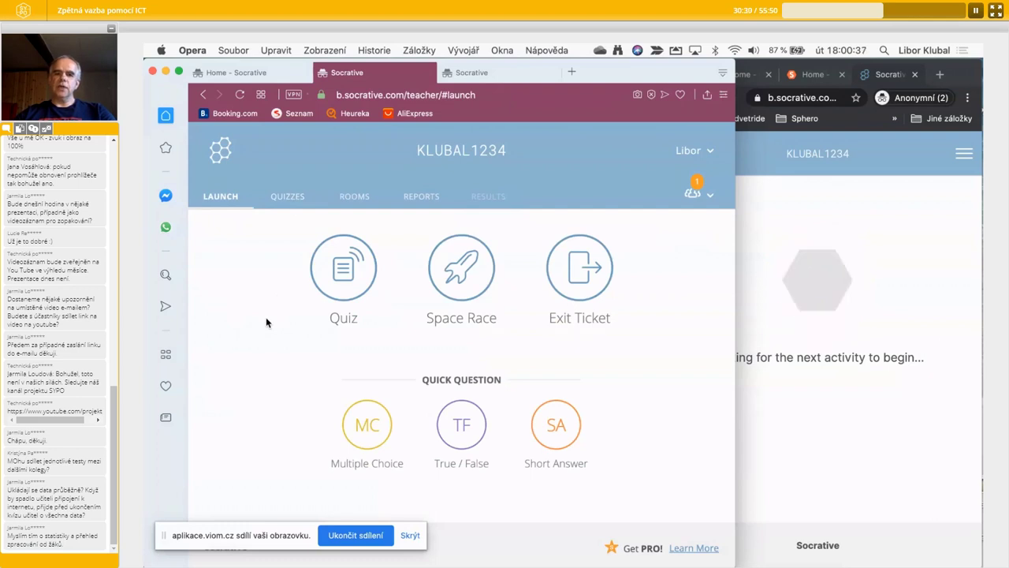
- Open the Racionální čísla - opakování M7 quiz, save and exit it, then show the Add Quiz choices
{"action": "left_click", "coordinate": [289, 199]}
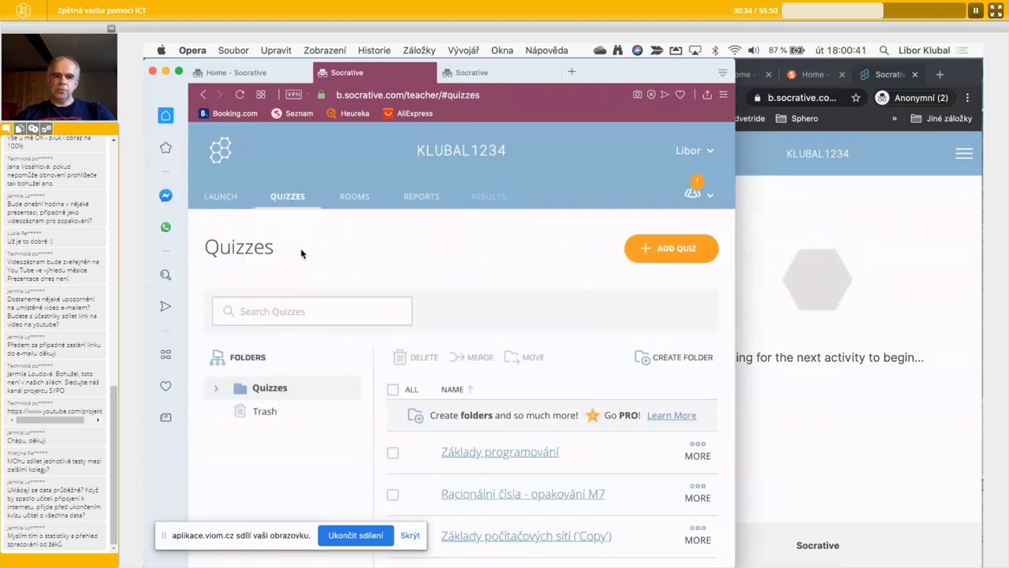
{"action": "scroll", "coordinate": [495, 470], "scroll_direction": "down", "scroll_amount": 2}
{"action": "left_click", "coordinate": [496, 483]}
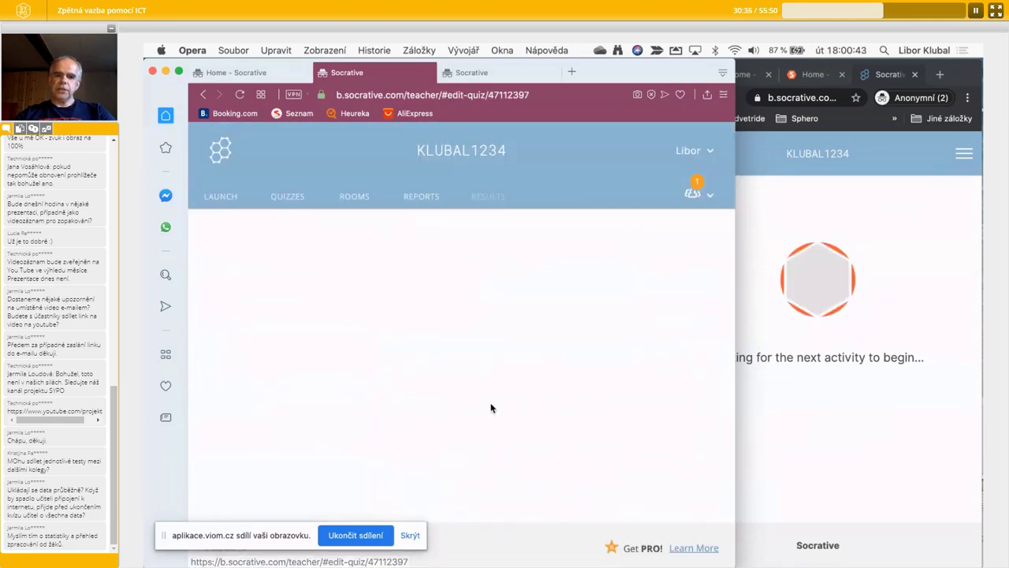
{"action": "left_click_drag", "start_coordinate": [733, 360], "coordinate": [782, 368]}
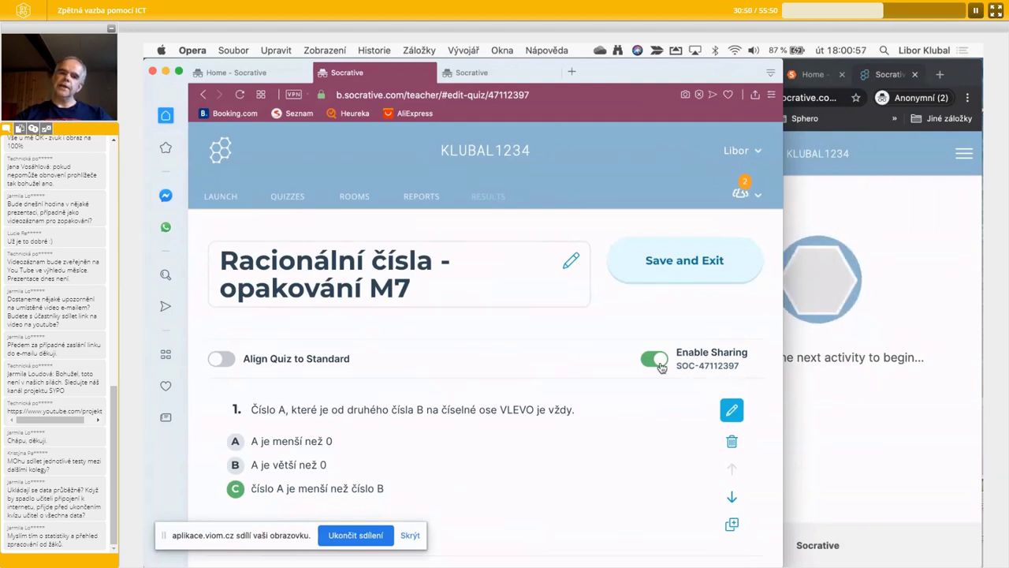
{"action": "left_click", "coordinate": [665, 262]}
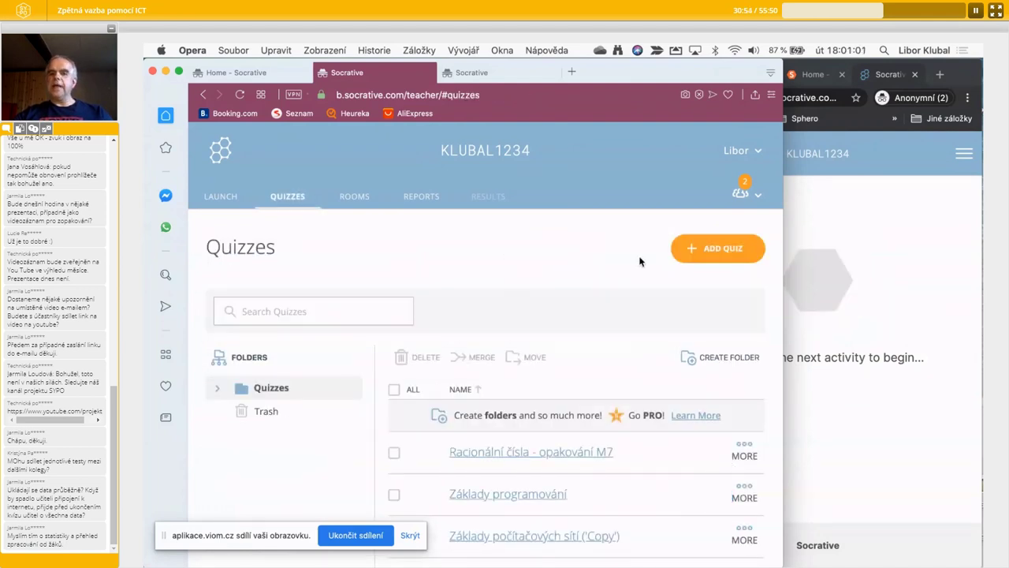
{"action": "left_click", "coordinate": [725, 249]}
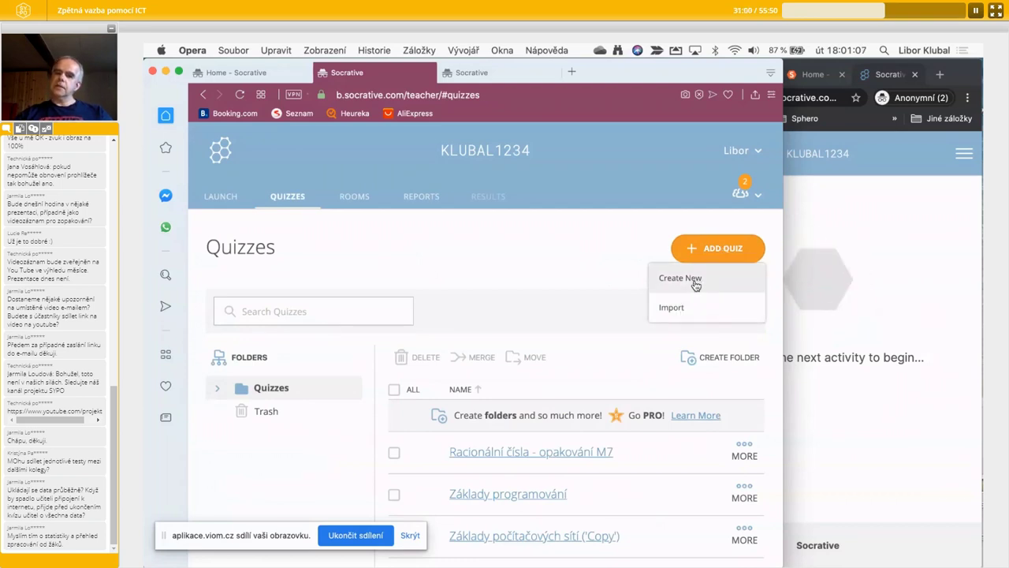
{"action": "left_click", "coordinate": [671, 308]}
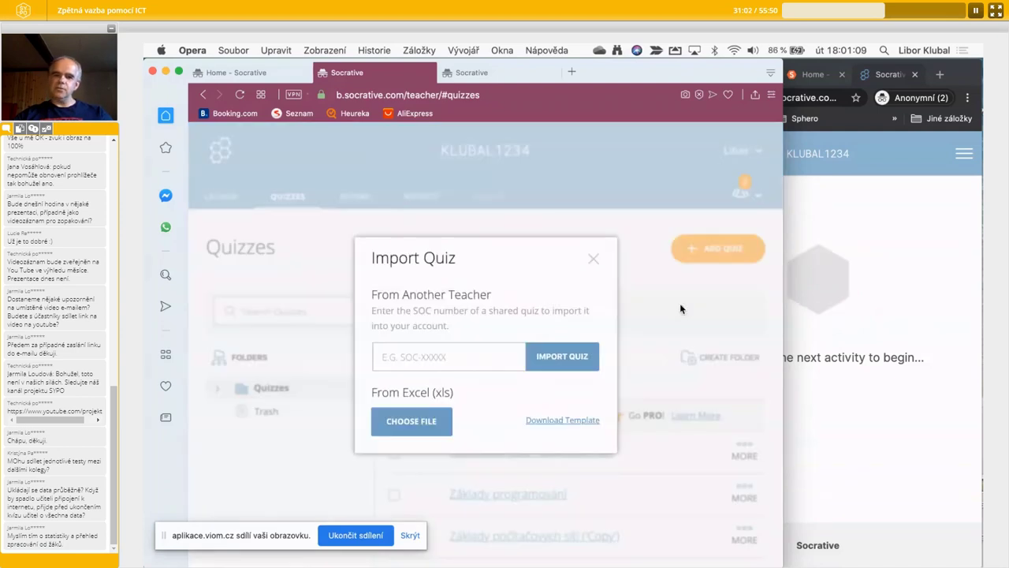
{"action": "left_click", "coordinate": [436, 359]}
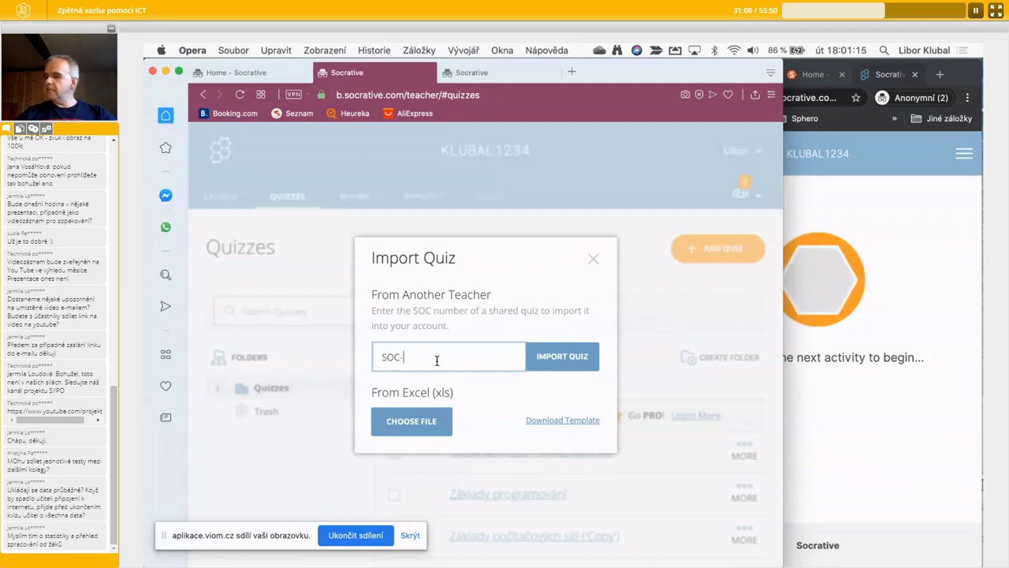
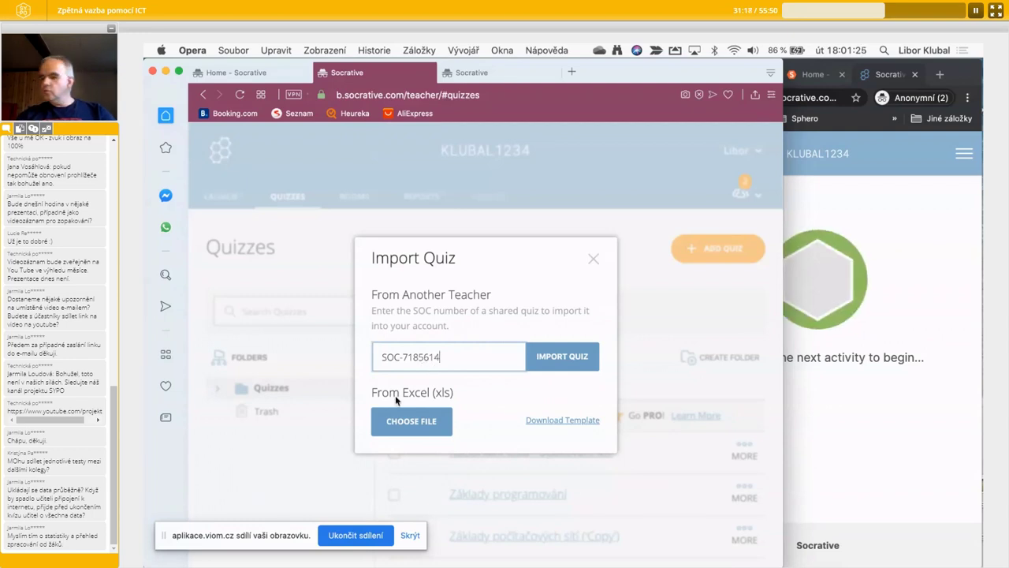
{"action": "left_click", "coordinate": [563, 370]}
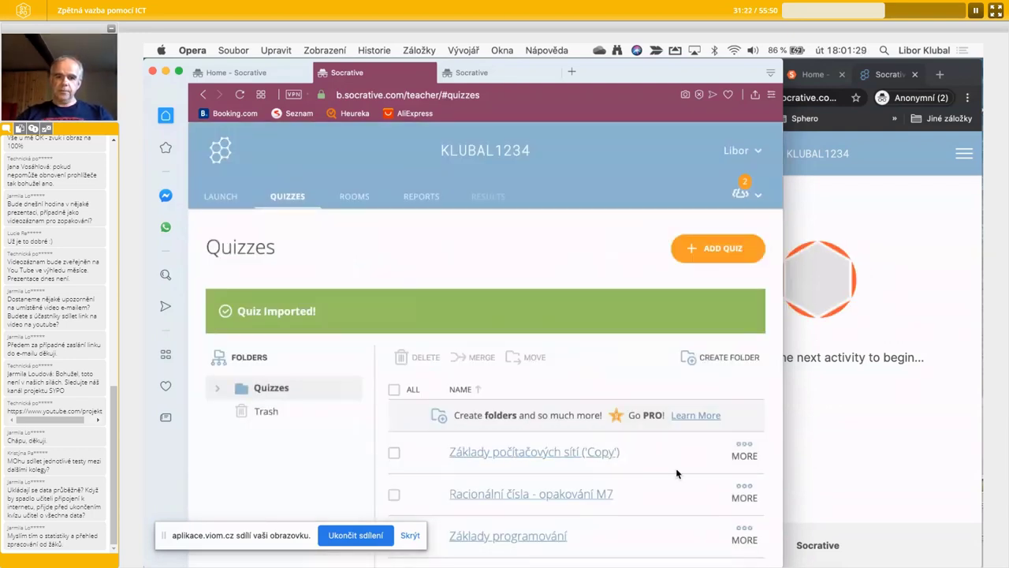
{"action": "scroll", "coordinate": [675, 471], "scroll_direction": "down", "scroll_amount": 3}
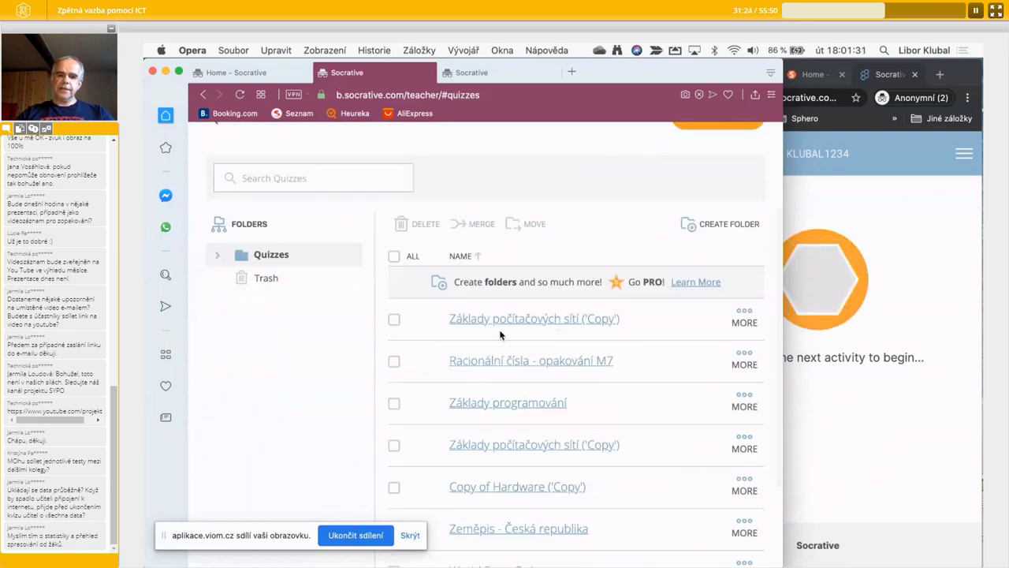
- Delete question 5 on packet switching from Základy počítačových sítí ('Copy') and save the quiz
{"action": "left_click", "coordinate": [573, 322]}
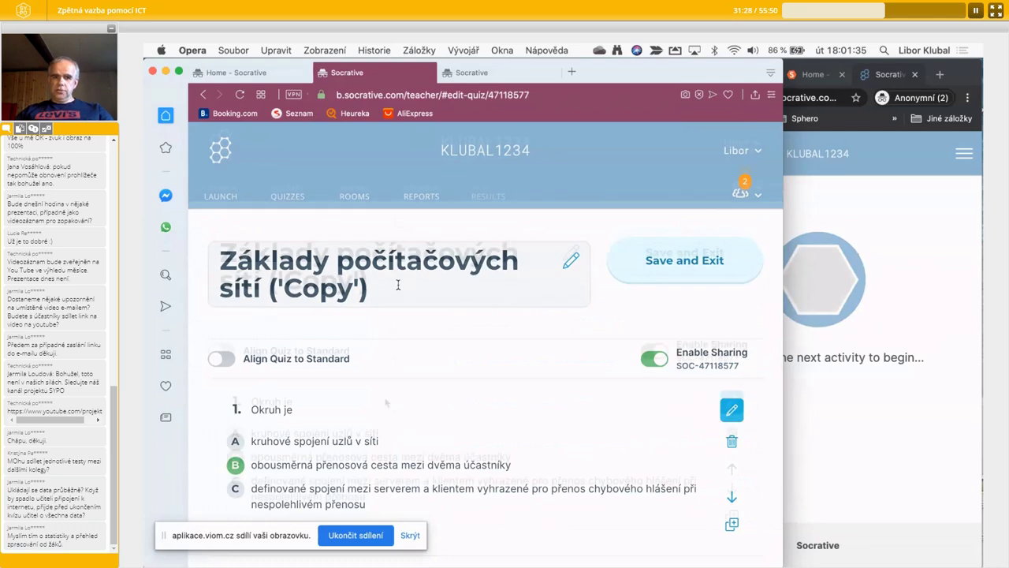
{"action": "scroll", "coordinate": [385, 402], "scroll_direction": "down", "scroll_amount": 10}
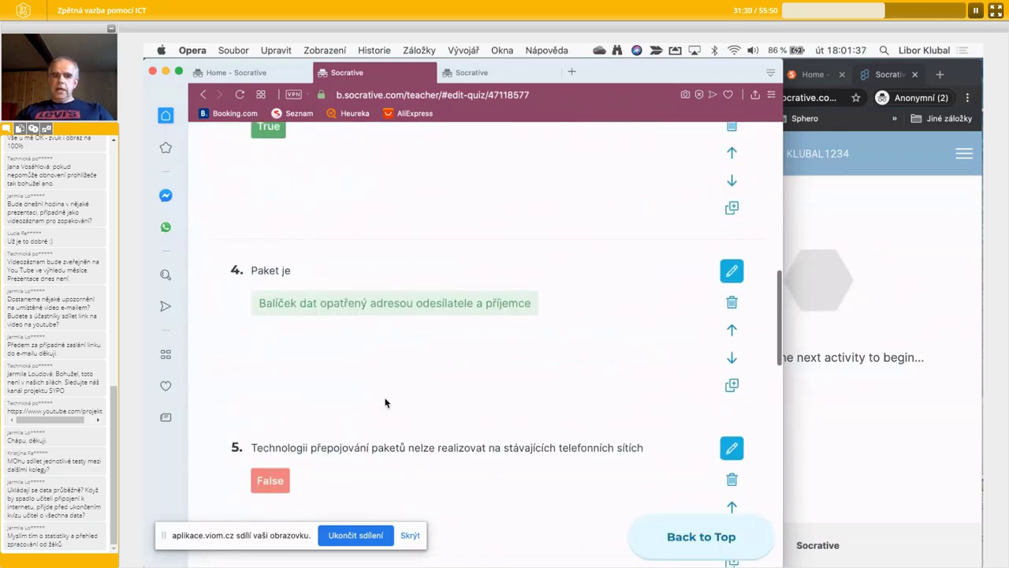
{"action": "scroll", "coordinate": [386, 403], "scroll_direction": "down", "scroll_amount": 6}
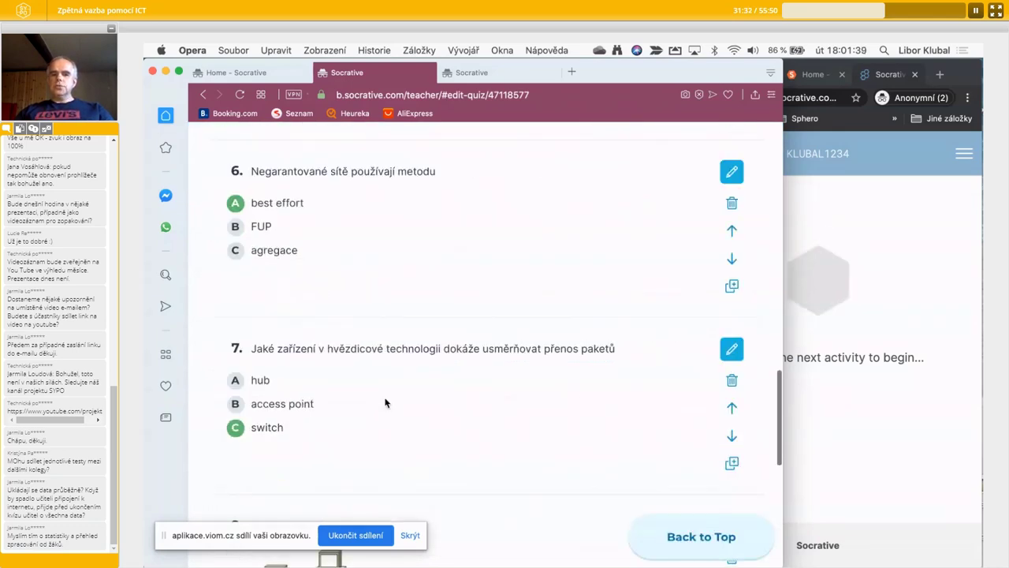
{"action": "scroll", "coordinate": [385, 403], "scroll_direction": "down", "scroll_amount": 5}
{"action": "scroll", "coordinate": [386, 403], "scroll_direction": "up", "scroll_amount": 5}
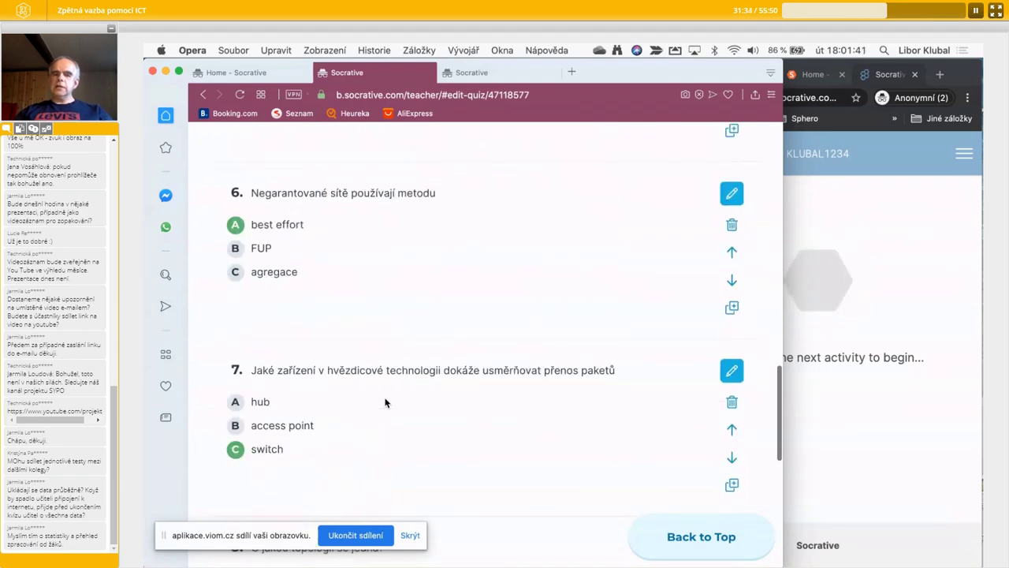
{"action": "scroll", "coordinate": [385, 402], "scroll_direction": "up", "scroll_amount": 5}
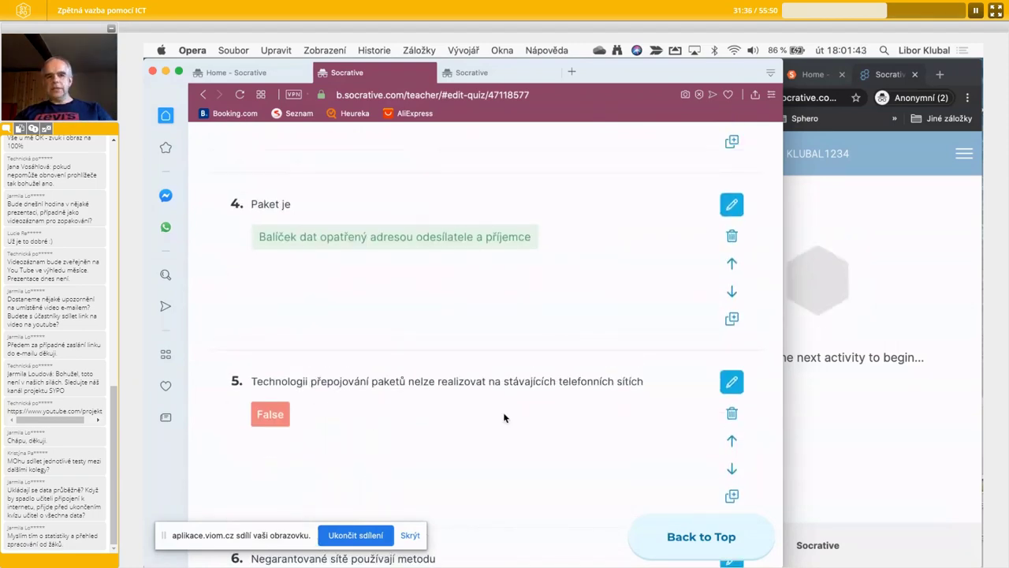
{"action": "left_click", "coordinate": [731, 413]}
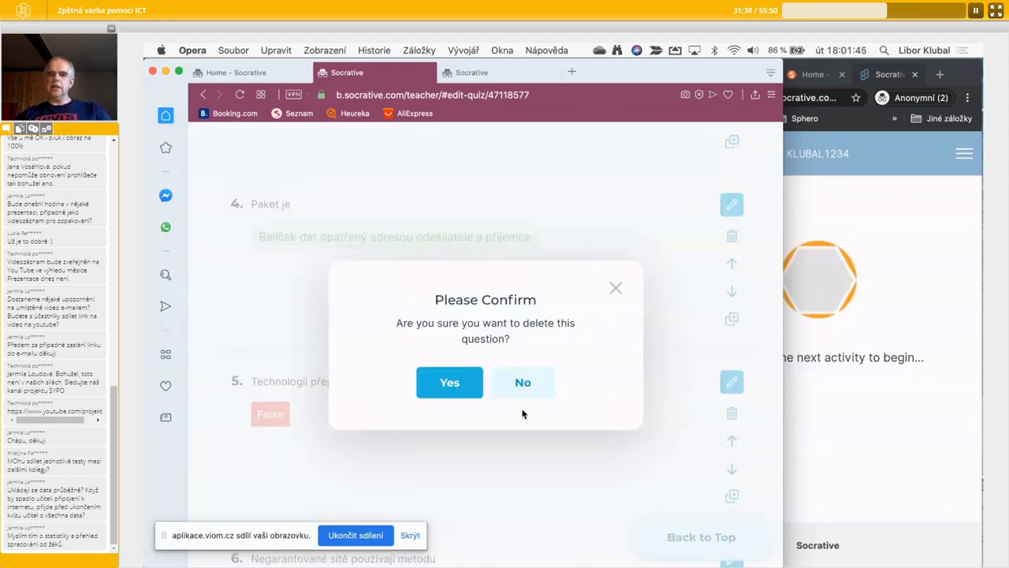
{"action": "left_click", "coordinate": [460, 398]}
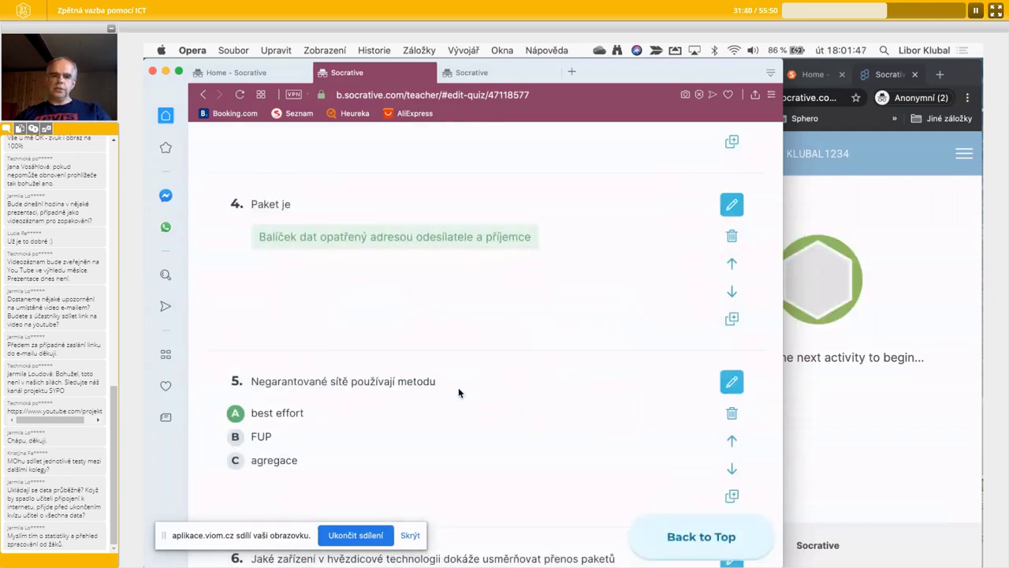
{"action": "left_click", "coordinate": [684, 261]}
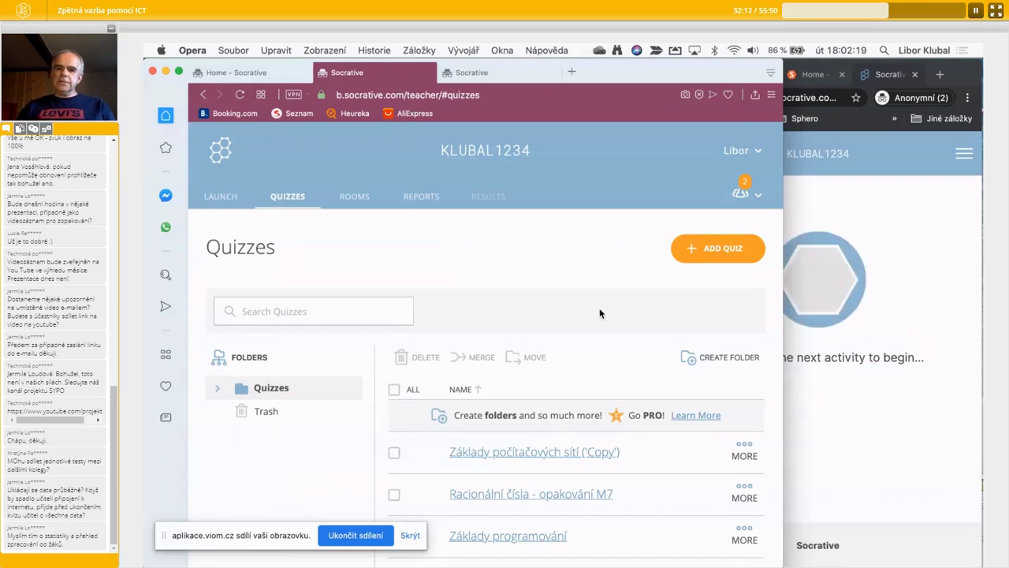
- Switch with Ctrl+Right to the desktop Space holding the Nearpod browser windows
{"action": "key", "text": "ctrl+Right"}
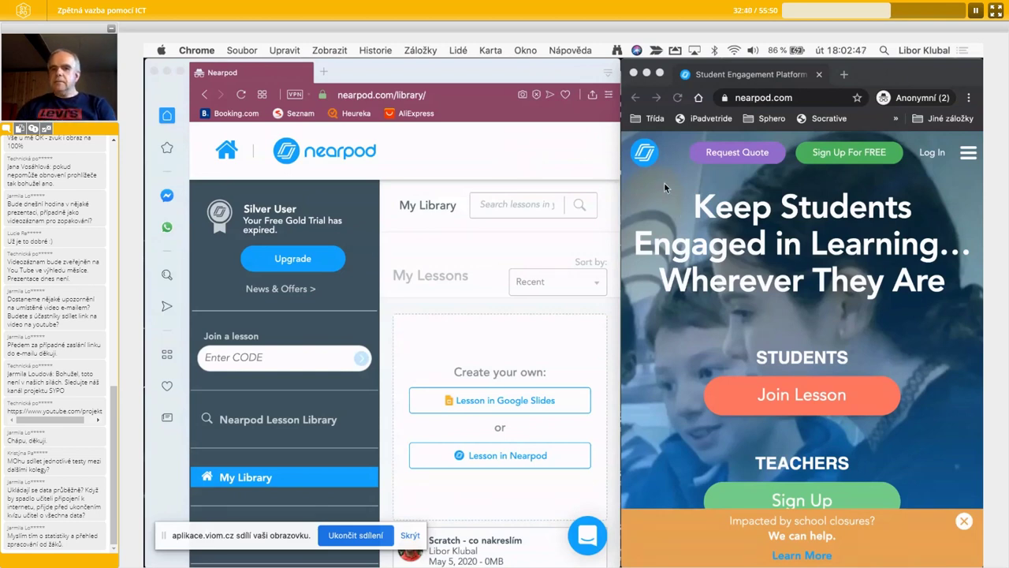
- Bring the Nearpod My Library window to the front, widen it and browse the saved lessons
{"action": "left_click", "coordinate": [557, 161]}
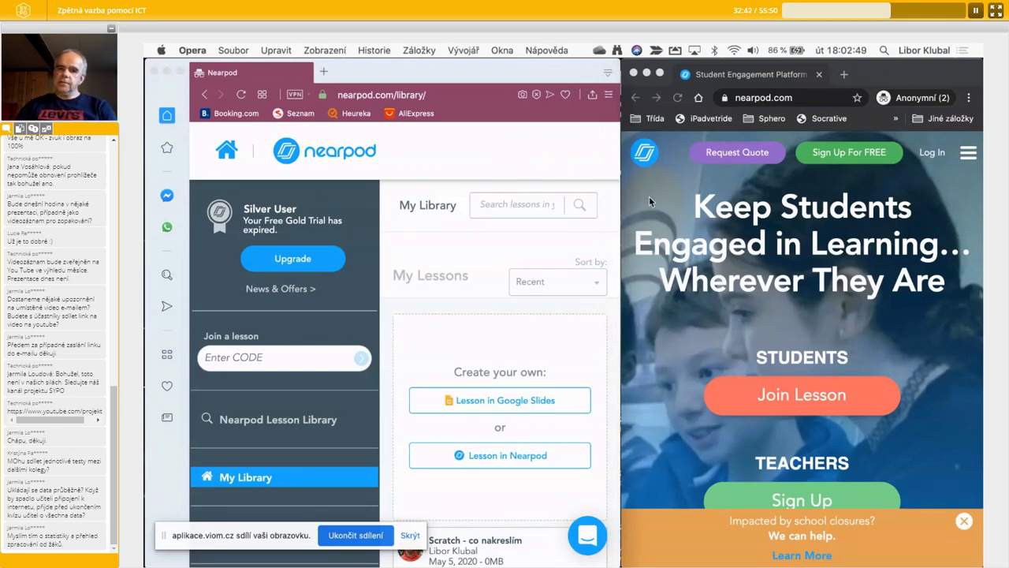
{"action": "left_click_drag", "start_coordinate": [615, 205], "coordinate": [812, 205]}
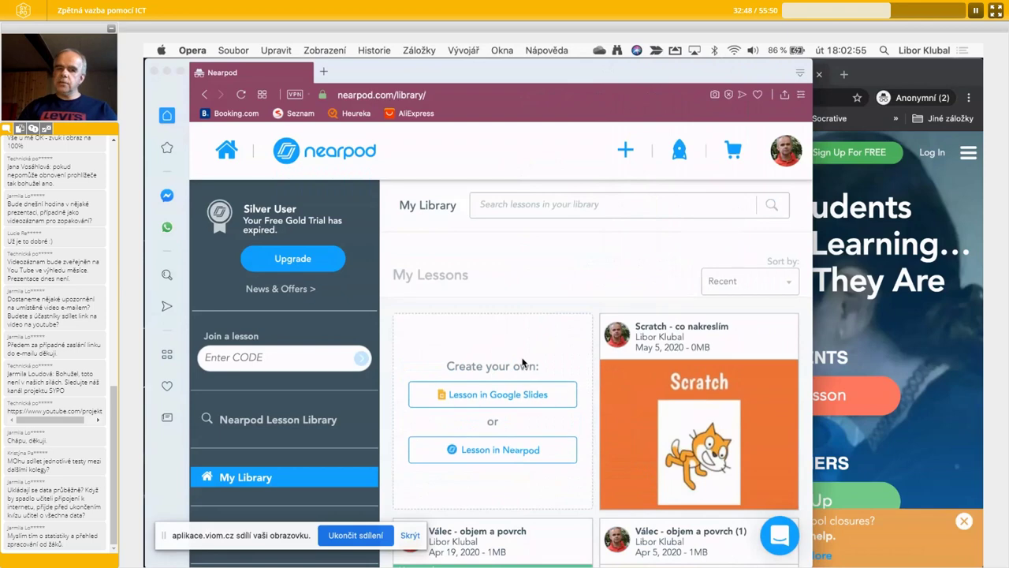
{"action": "scroll", "coordinate": [522, 361], "scroll_direction": "down", "scroll_amount": 3}
{"action": "scroll", "coordinate": [522, 361], "scroll_direction": "up", "scroll_amount": 1}
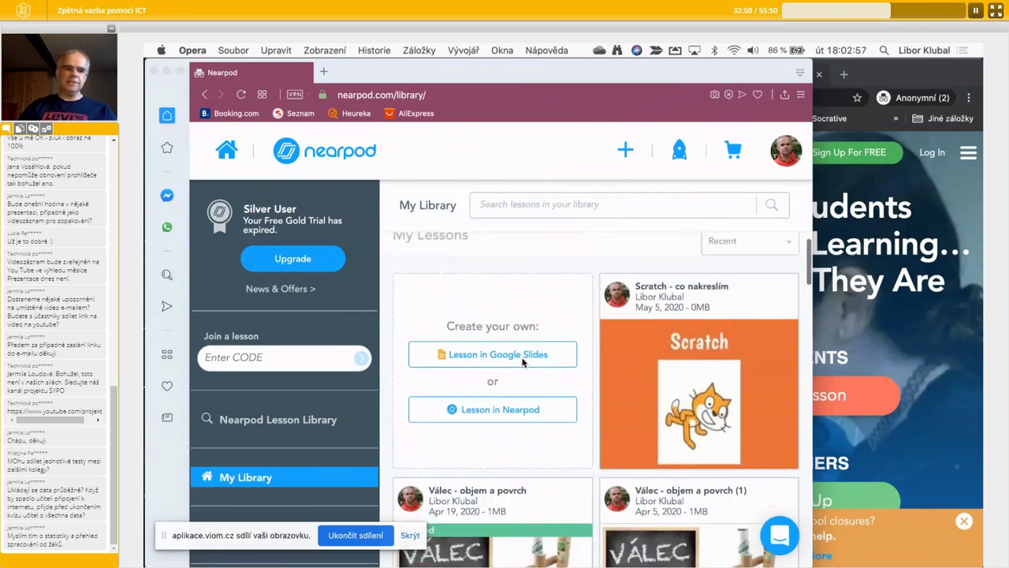
{"action": "scroll", "coordinate": [522, 361], "scroll_direction": "up", "scroll_amount": 1}
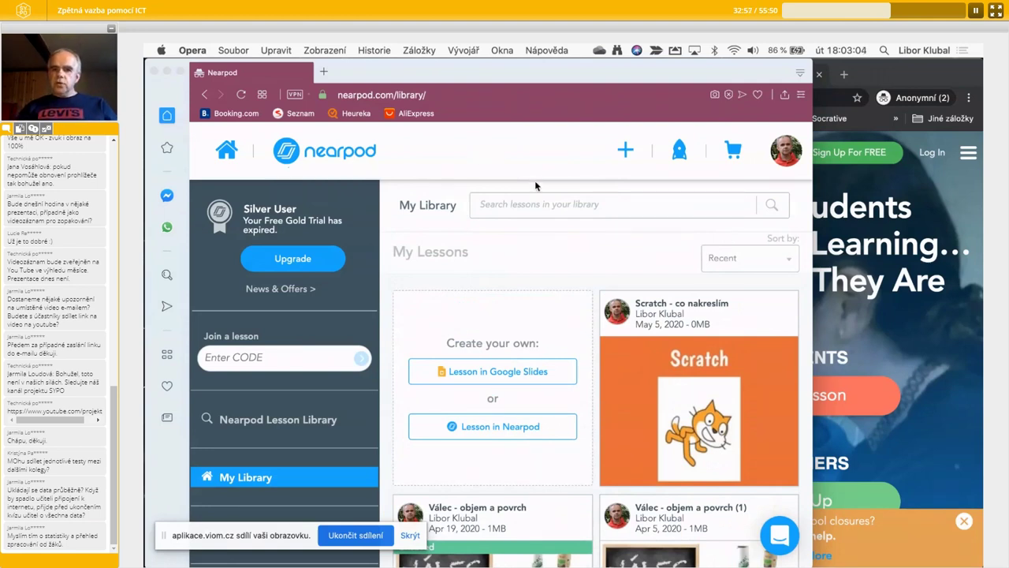
{"action": "scroll", "coordinate": [514, 319], "scroll_direction": "down", "scroll_amount": 5}
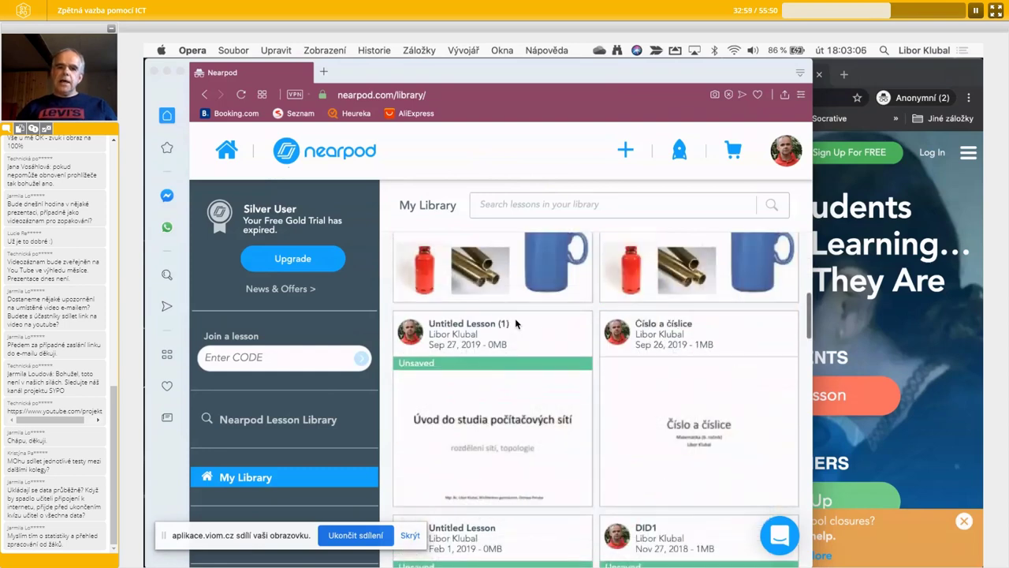
{"action": "scroll", "coordinate": [515, 318], "scroll_direction": "down", "scroll_amount": 3}
{"action": "scroll", "coordinate": [519, 284], "scroll_direction": "up", "scroll_amount": 10}
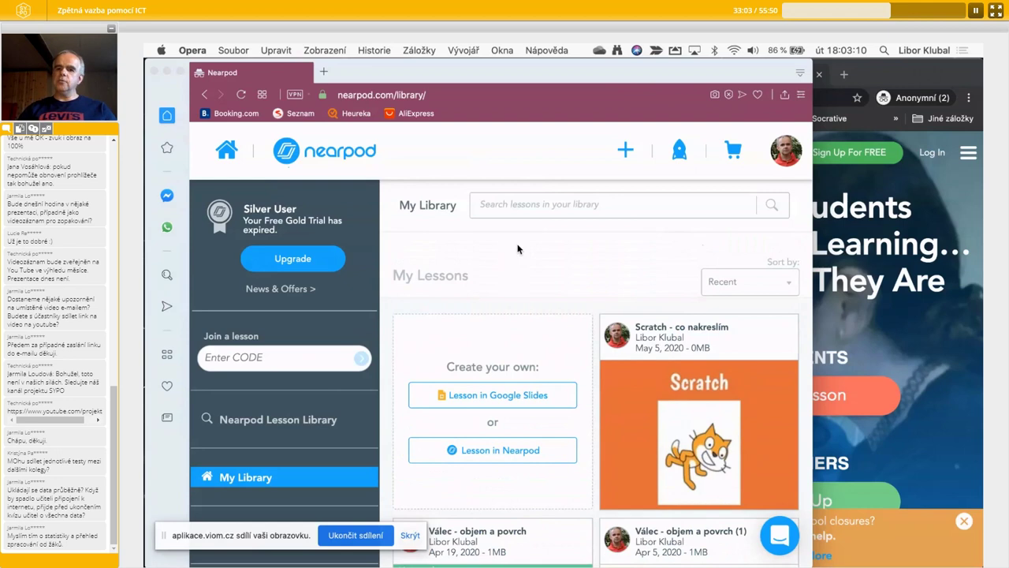
- Check the Nearpod homepage, then return to My Library and show the Scratch lesson's Live Lesson/Student-Paced options
{"action": "left_click", "coordinate": [928, 333]}
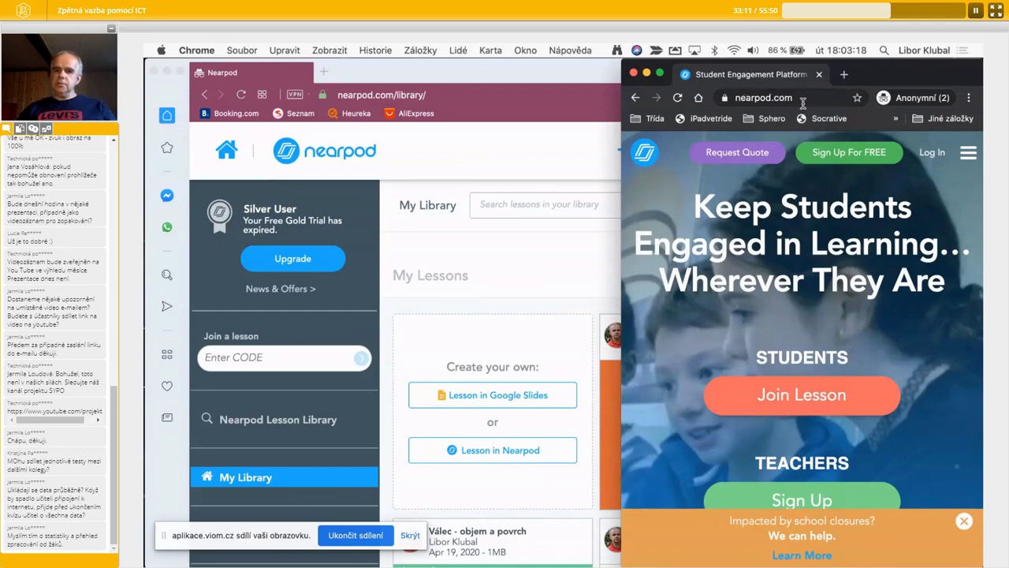
{"action": "scroll", "coordinate": [793, 379], "scroll_direction": "down", "scroll_amount": 3}
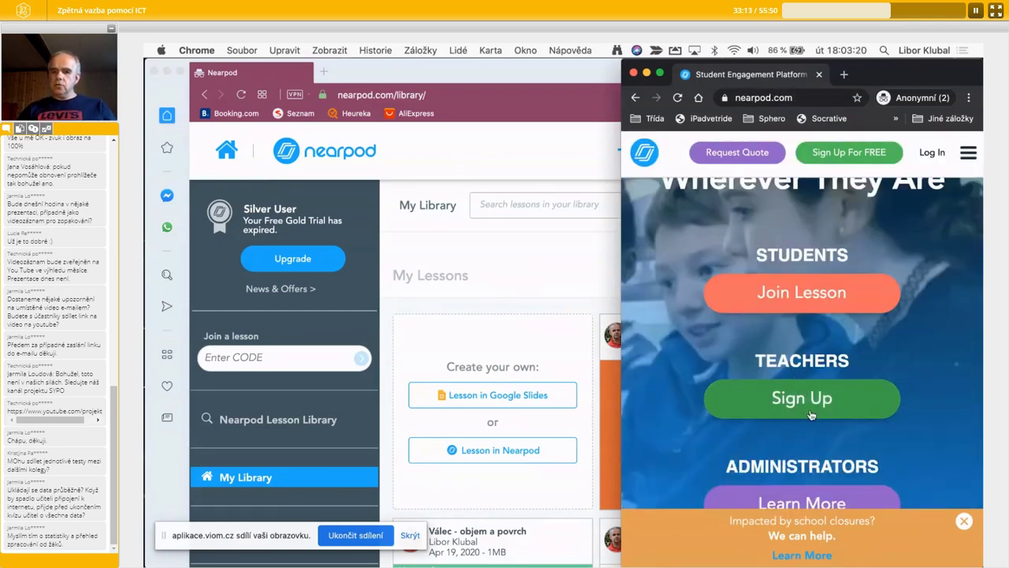
{"action": "scroll", "coordinate": [792, 380], "scroll_direction": "up", "scroll_amount": 3}
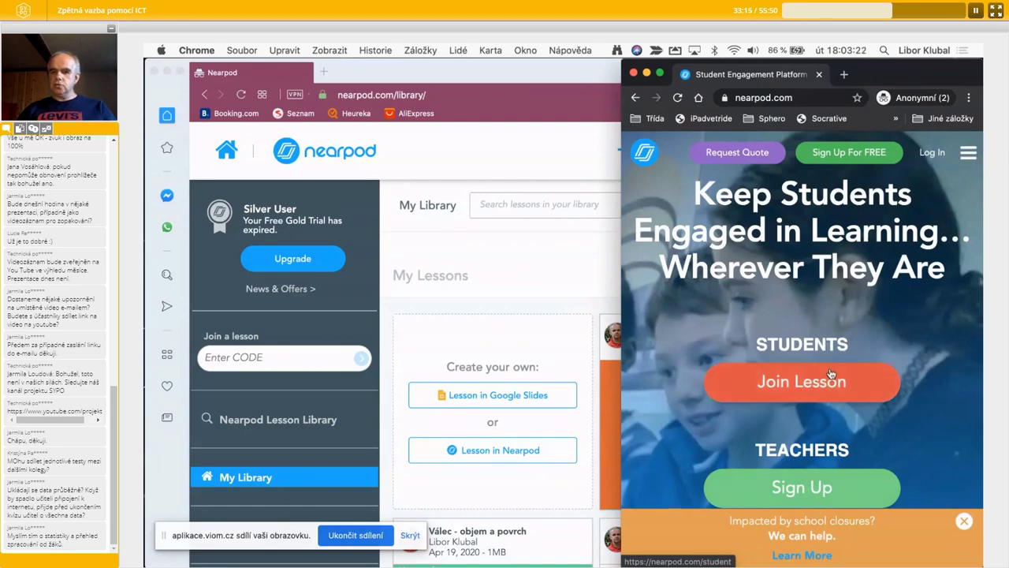
{"action": "left_click", "coordinate": [538, 294]}
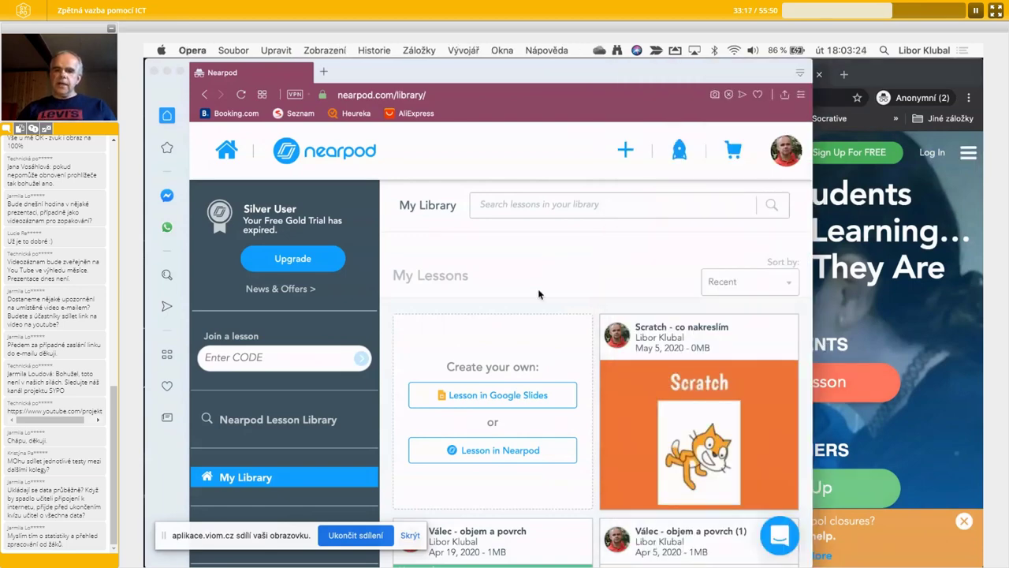
{"action": "scroll", "coordinate": [538, 294], "scroll_direction": "down", "scroll_amount": 2}
{"action": "scroll", "coordinate": [538, 294], "scroll_direction": "down", "scroll_amount": 3}
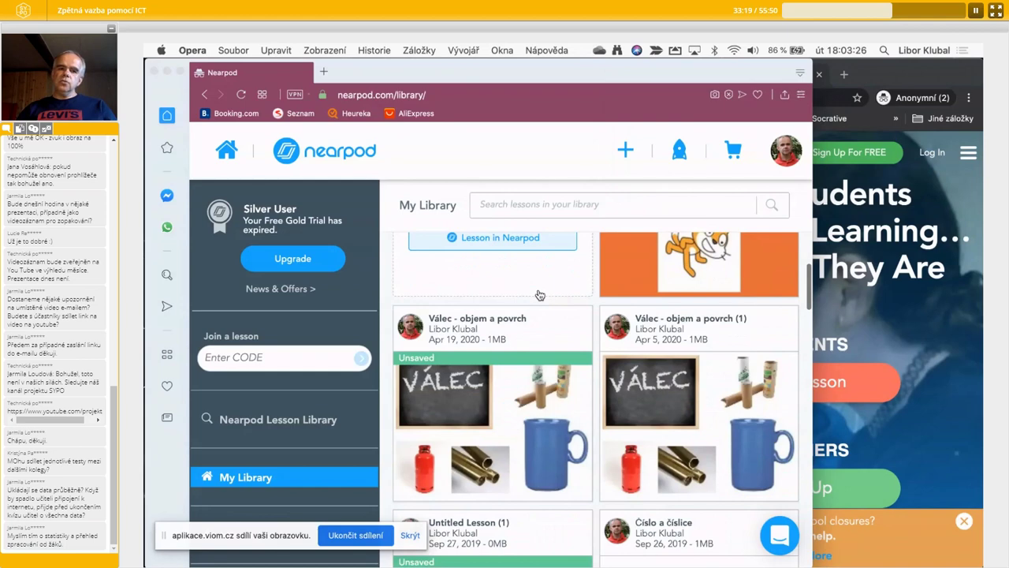
{"action": "scroll", "coordinate": [539, 295], "scroll_direction": "up", "scroll_amount": 3}
{"action": "scroll", "coordinate": [539, 295], "scroll_direction": "up", "scroll_amount": 4}
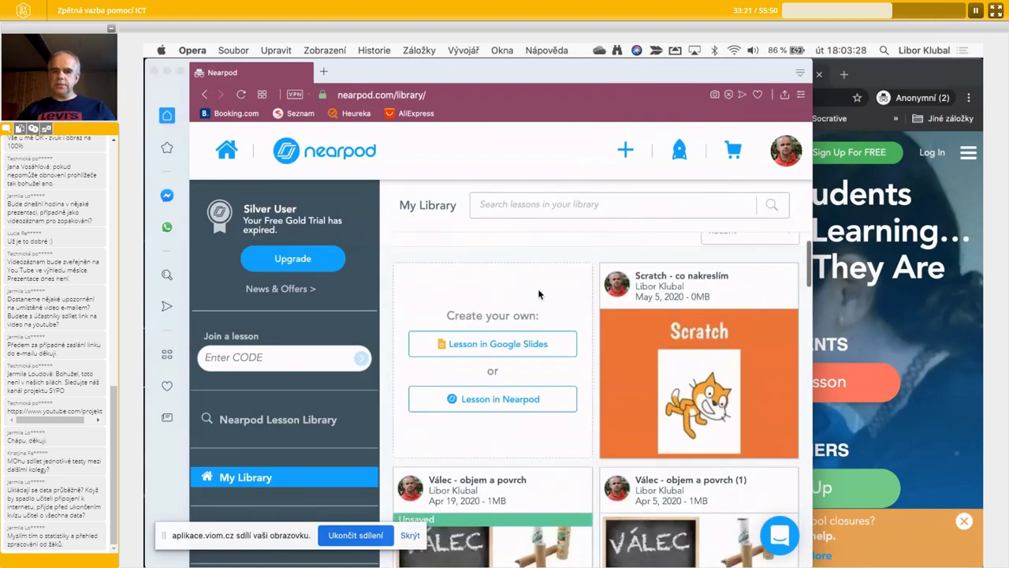
{"action": "scroll", "coordinate": [539, 294], "scroll_direction": "down", "scroll_amount": 5}
{"action": "scroll", "coordinate": [540, 294], "scroll_direction": "up", "scroll_amount": 2}
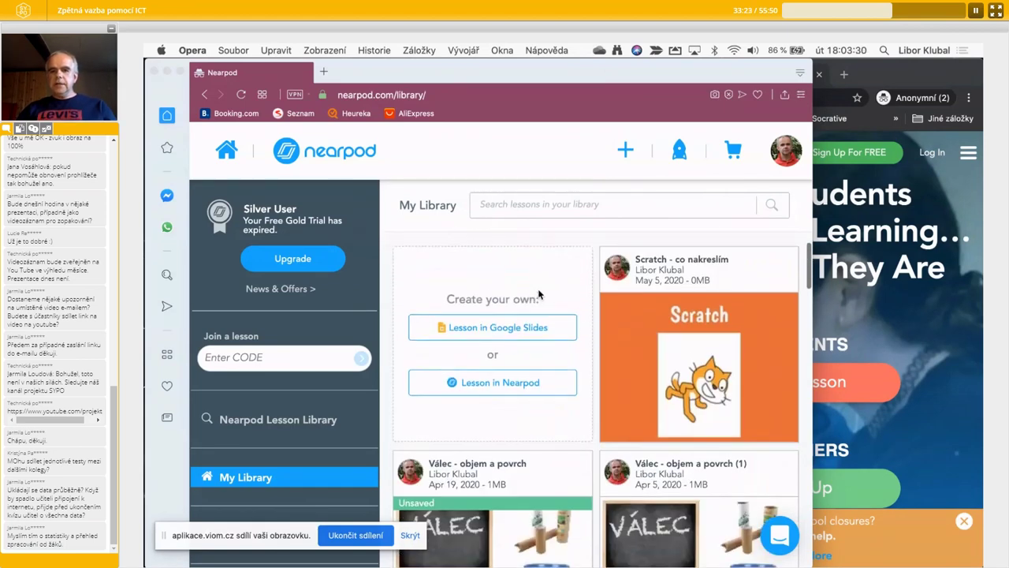
{"action": "mouse_move", "coordinate": [730, 287]}
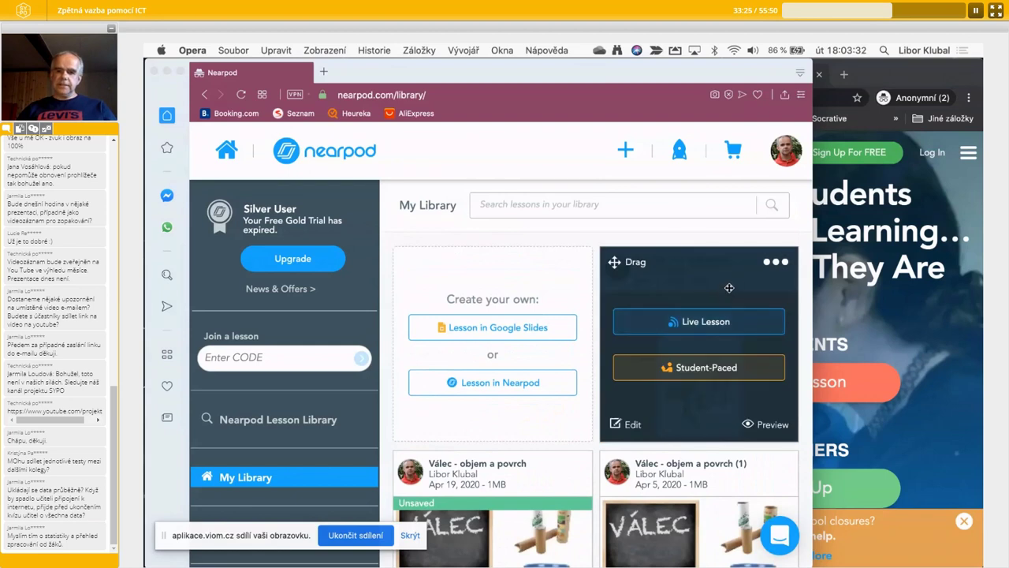
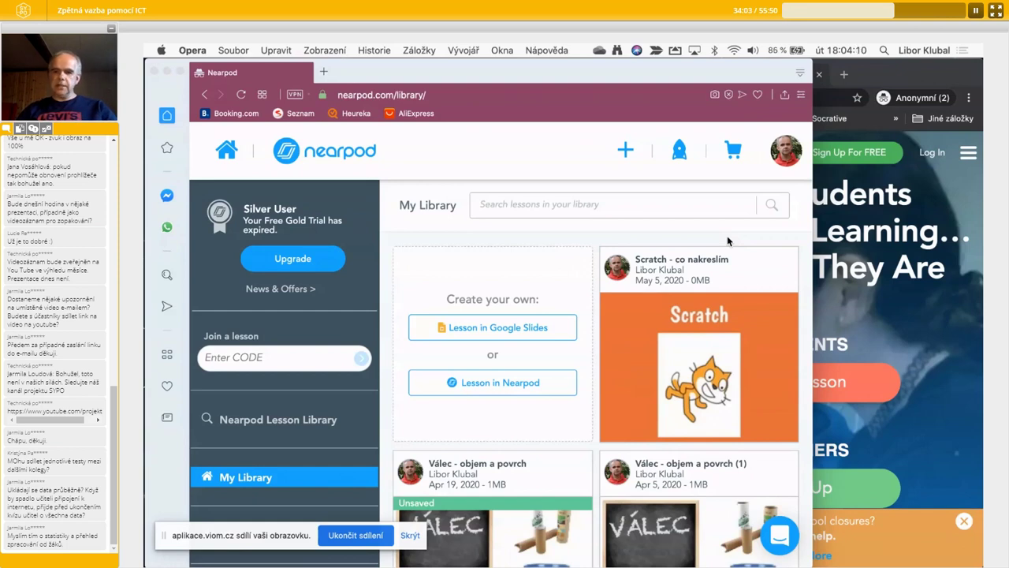
- Try twice to start the Scratch lesson live, then log out of the teacher account
{"action": "mouse_move", "coordinate": [658, 390]}
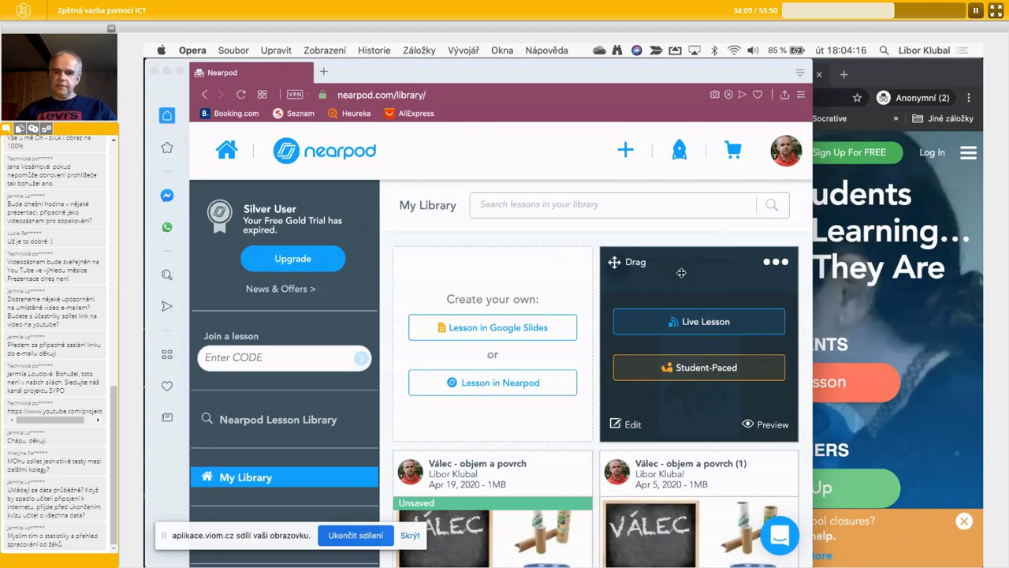
{"action": "left_click", "coordinate": [725, 323]}
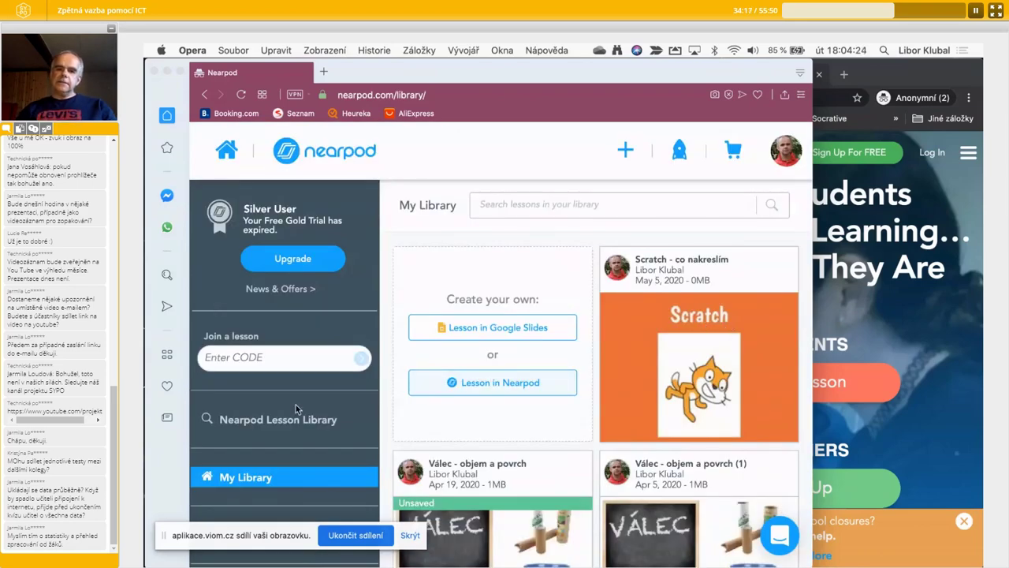
{"action": "mouse_move", "coordinate": [685, 368]}
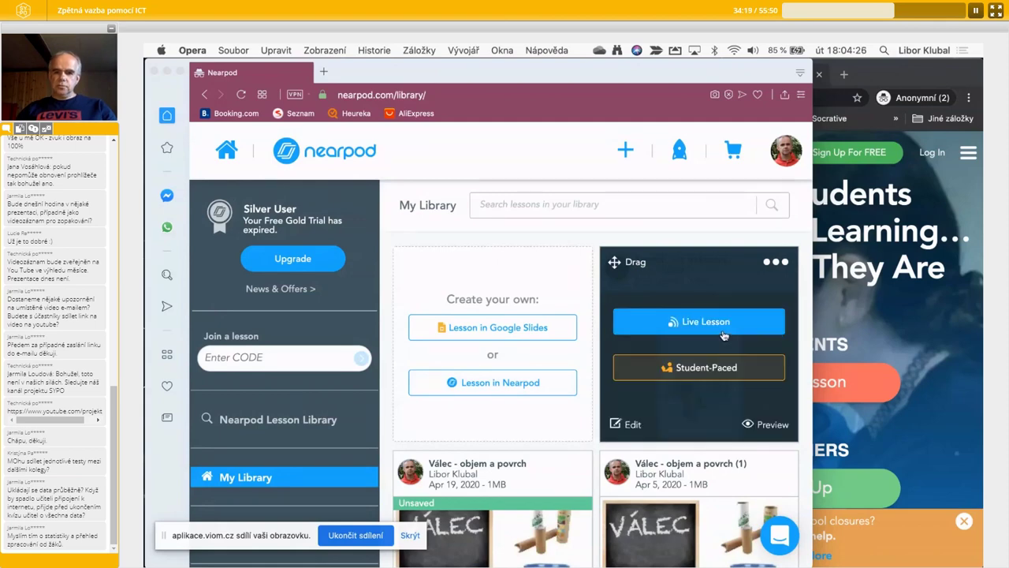
{"action": "scroll", "coordinate": [724, 335], "scroll_direction": "down", "scroll_amount": 5}
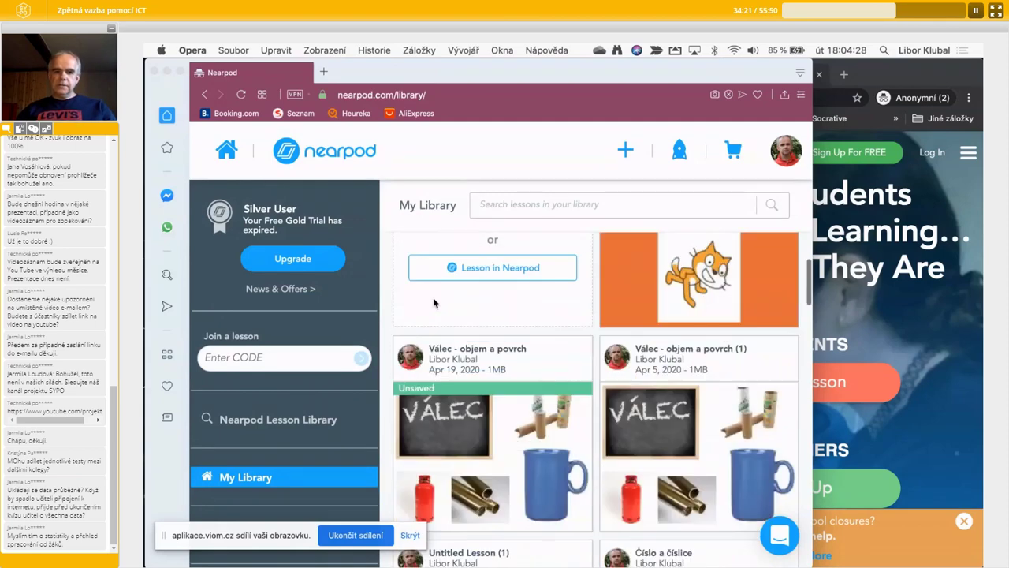
{"action": "scroll", "coordinate": [504, 301], "scroll_direction": "up", "scroll_amount": 6}
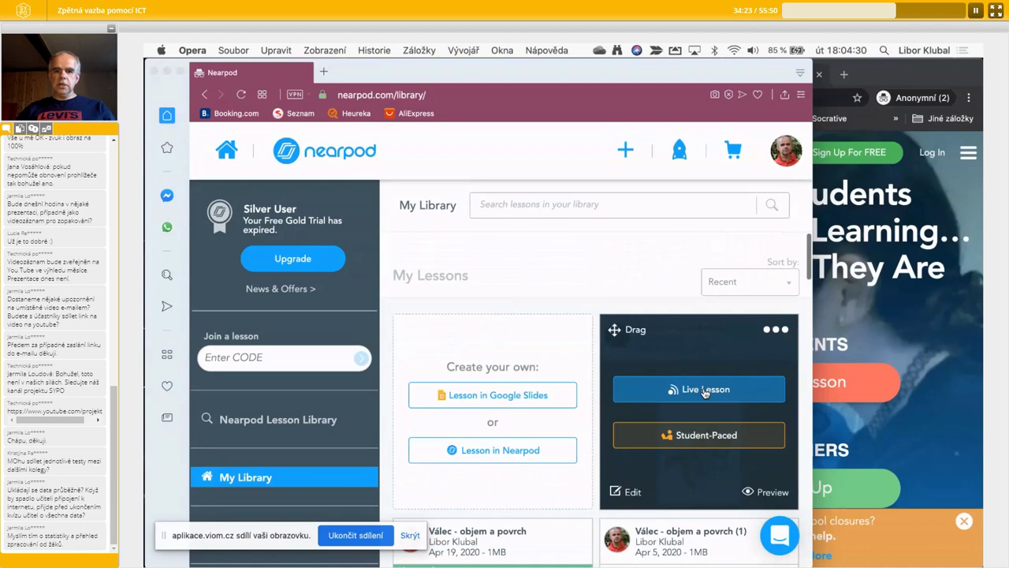
{"action": "left_click", "coordinate": [701, 384]}
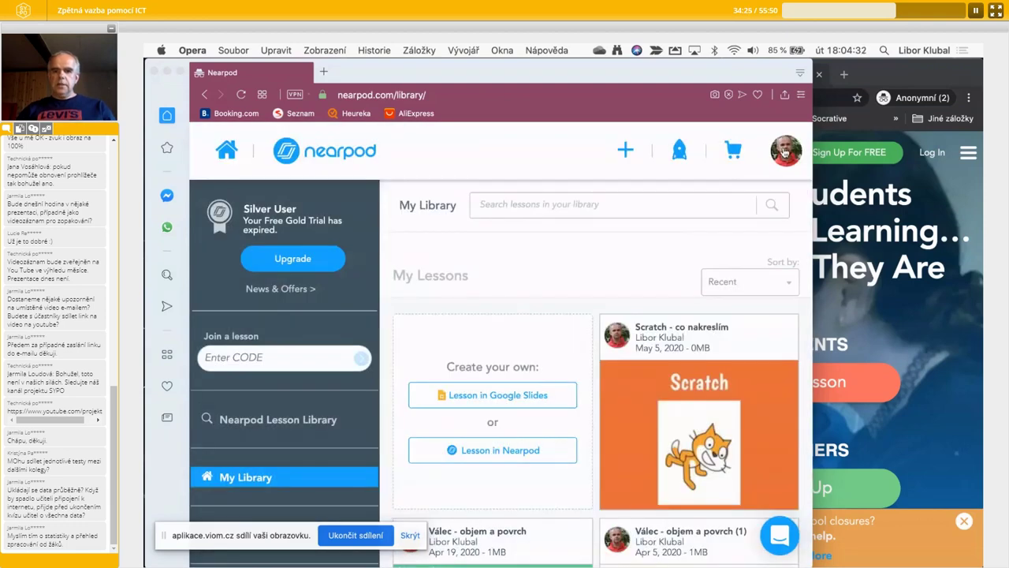
{"action": "left_click", "coordinate": [786, 150]}
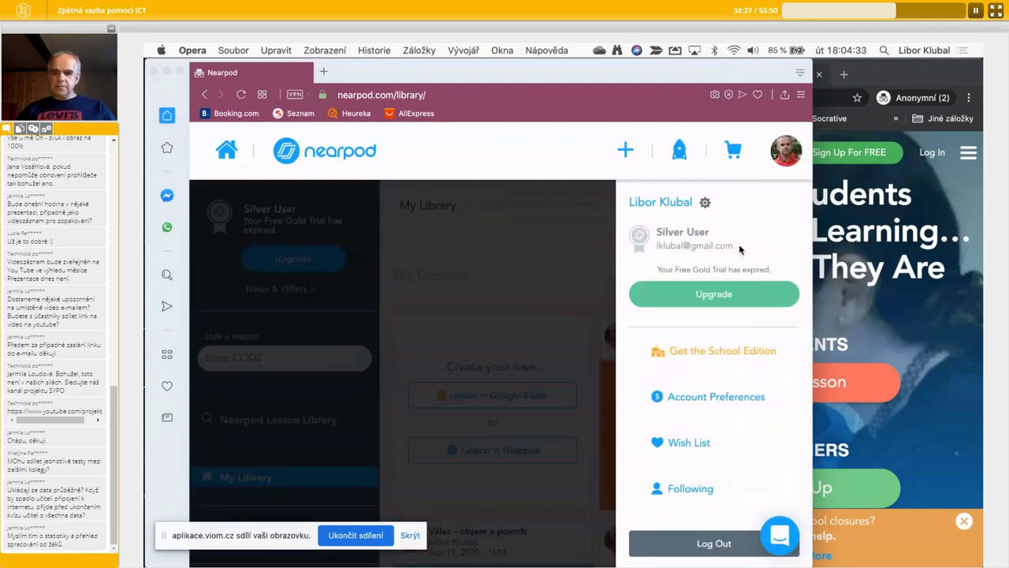
{"action": "left_click", "coordinate": [713, 543]}
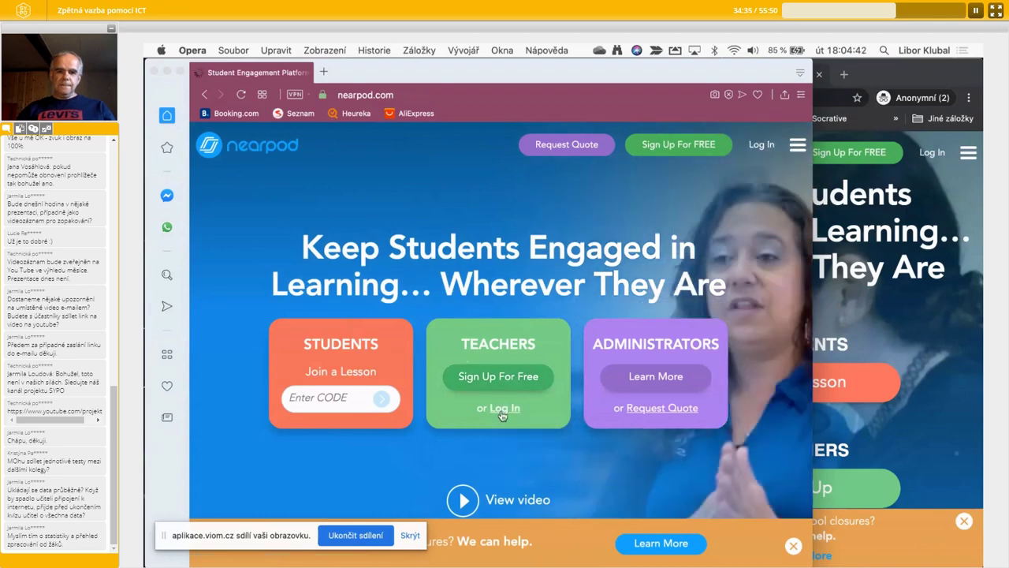
- Log back in through the Teachers login using the saved autofilled account
{"action": "left_click", "coordinate": [503, 409]}
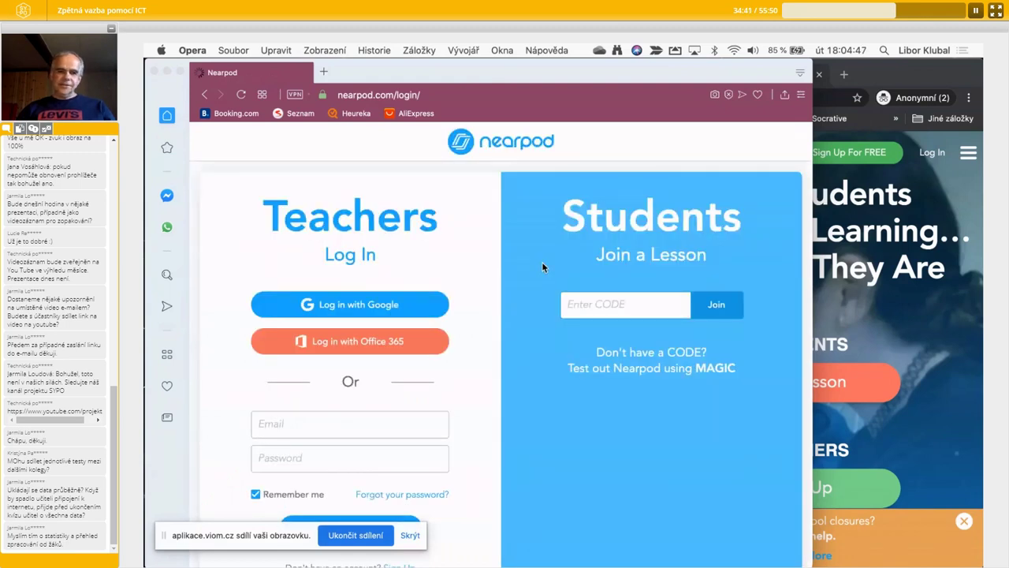
{"action": "left_click", "coordinate": [302, 422]}
{"action": "left_click", "coordinate": [297, 455]}
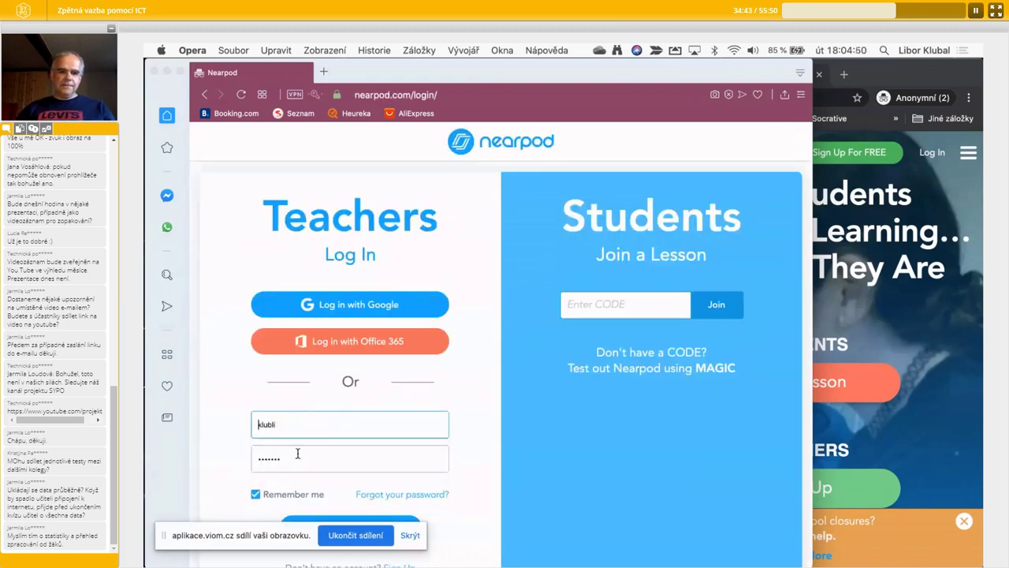
{"action": "scroll", "coordinate": [355, 488], "scroll_direction": "down", "scroll_amount": 1}
{"action": "left_click", "coordinate": [369, 486]}
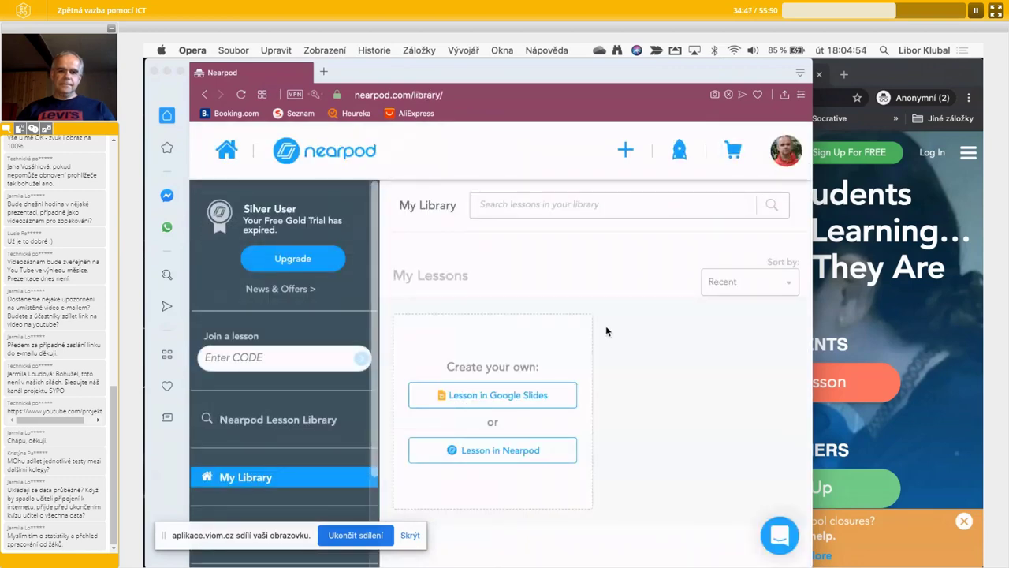
- Start the Scratch lesson as a live session and bring the second browser showing nearpod.com forward
{"action": "left_click", "coordinate": [708, 389]}
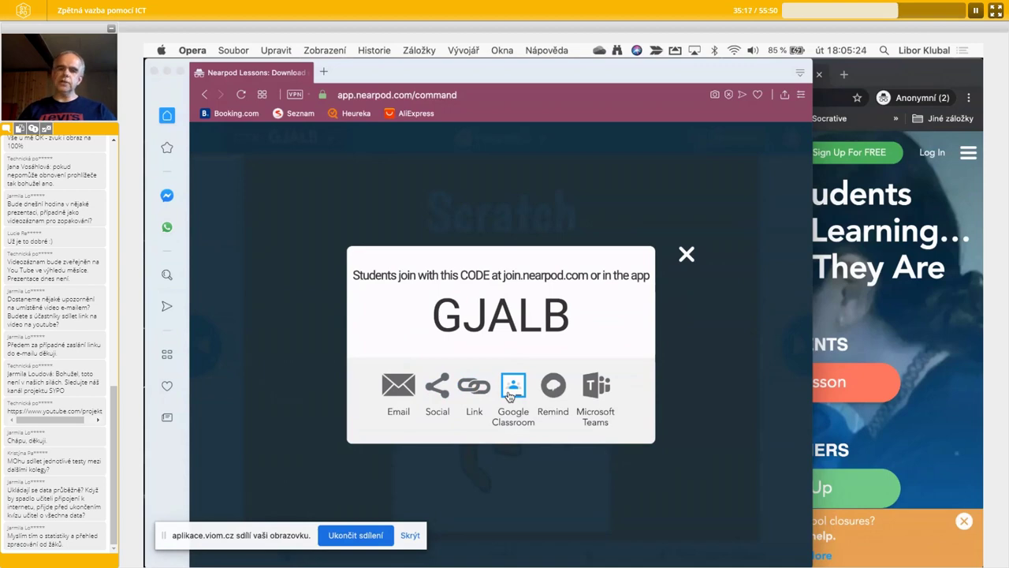
{"action": "left_click", "coordinate": [884, 314]}
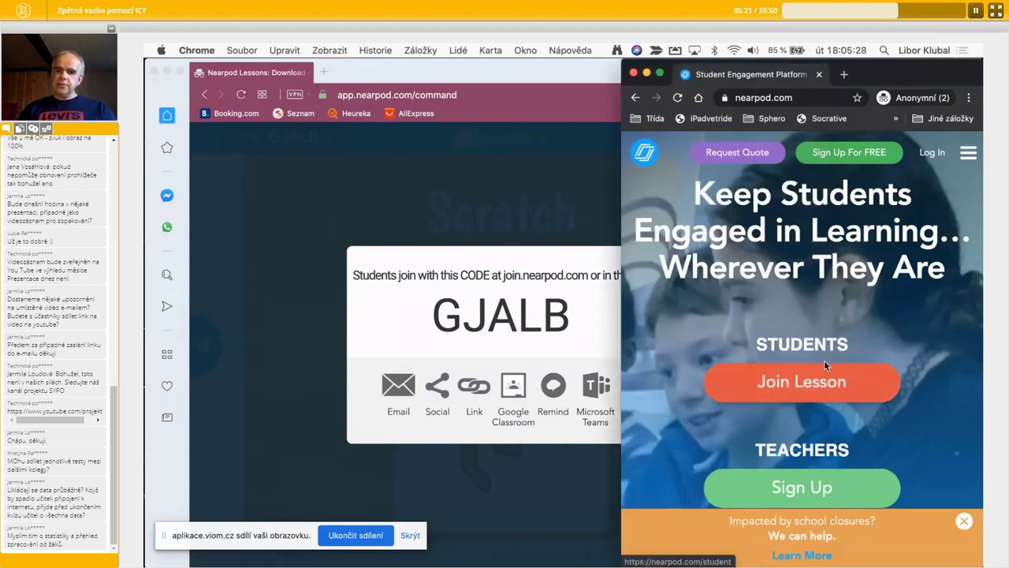
- Join the live session as a student with the join code and a nickname, then return to the presenter window
{"action": "left_click", "coordinate": [808, 387]}
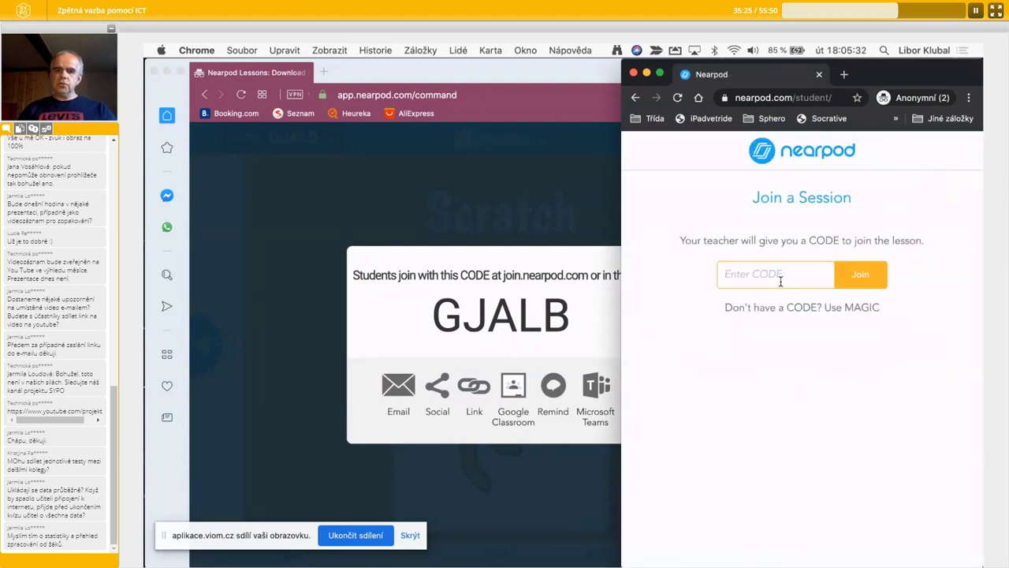
{"action": "type", "text": "G"}
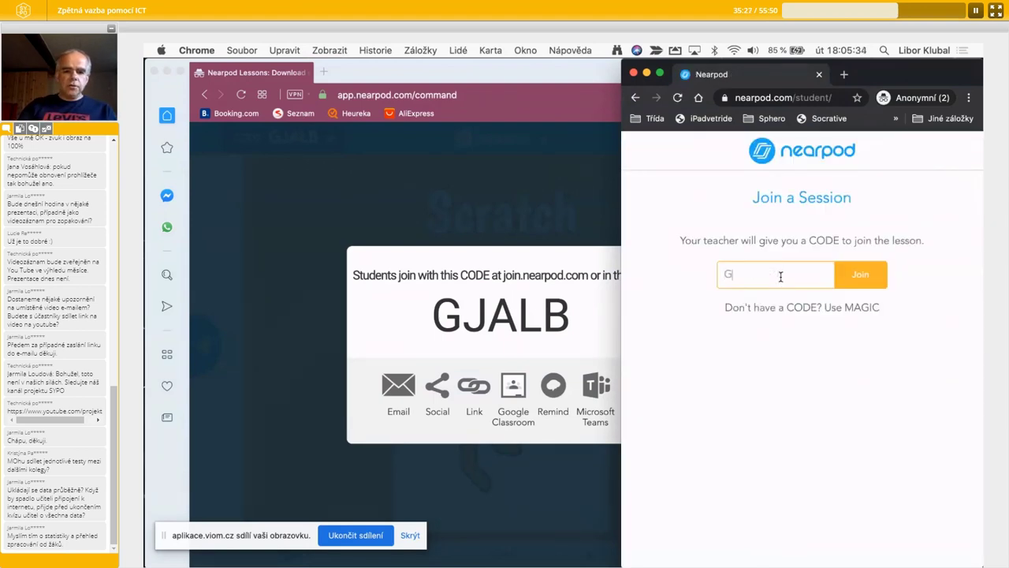
{"action": "type", "text": "JALB"}
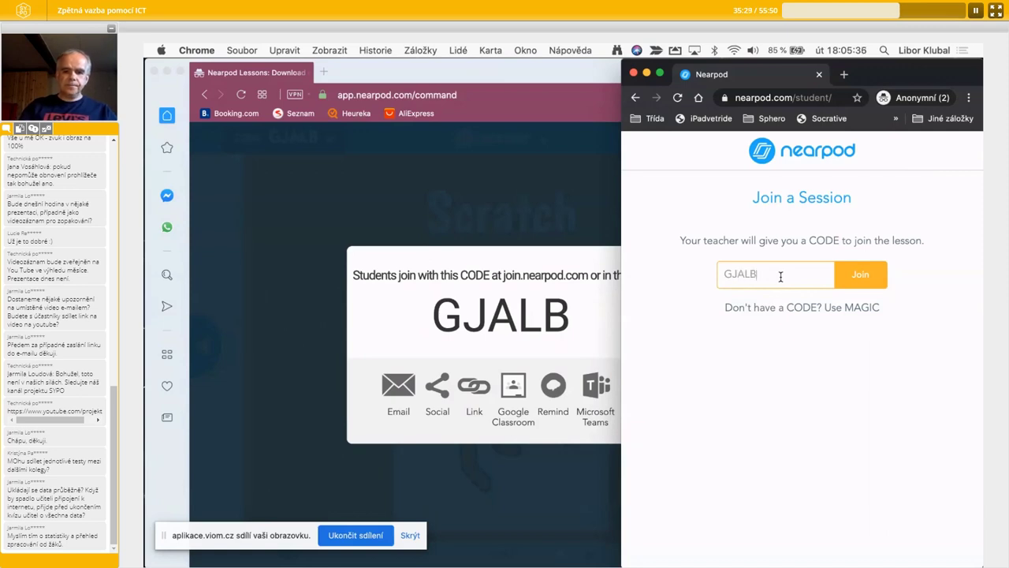
{"action": "left_click", "coordinate": [873, 282]}
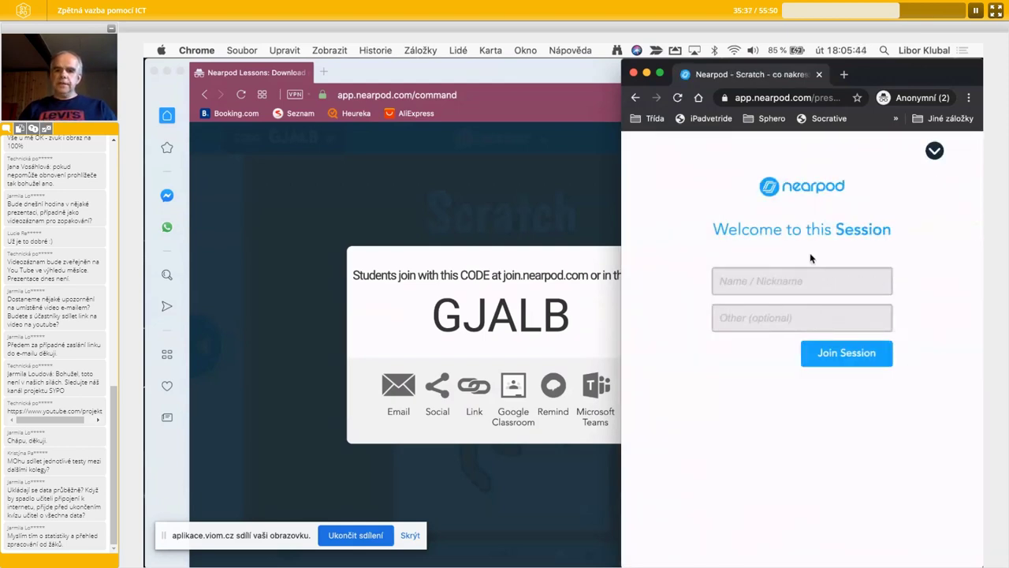
{"action": "left_click", "coordinate": [786, 282]}
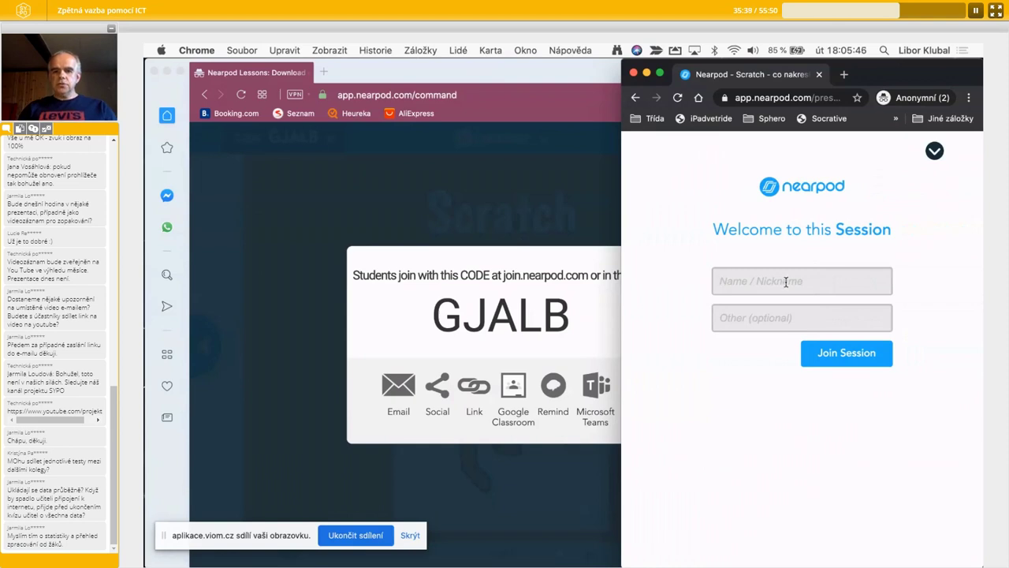
{"action": "type", "text": "Libor"}
{"action": "left_click", "coordinate": [862, 359]}
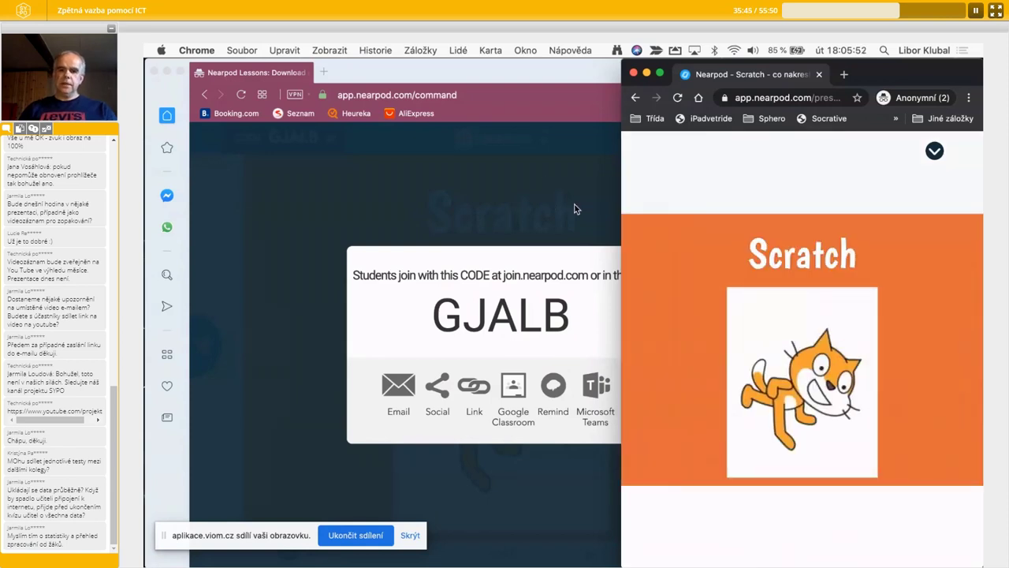
{"action": "left_click", "coordinate": [575, 204]}
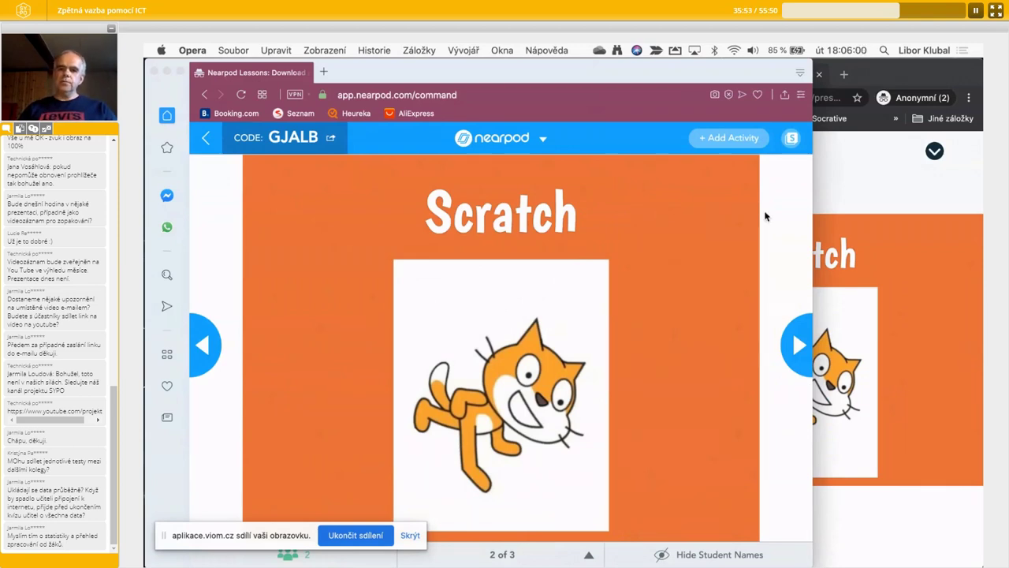
- Narrow the presenter window, move the live lesson to the Draw It slide 3 of 3, and widen the student window
{"action": "left_click_drag", "start_coordinate": [811, 210], "coordinate": [726, 213]}
{"action": "left_click", "coordinate": [712, 342]}
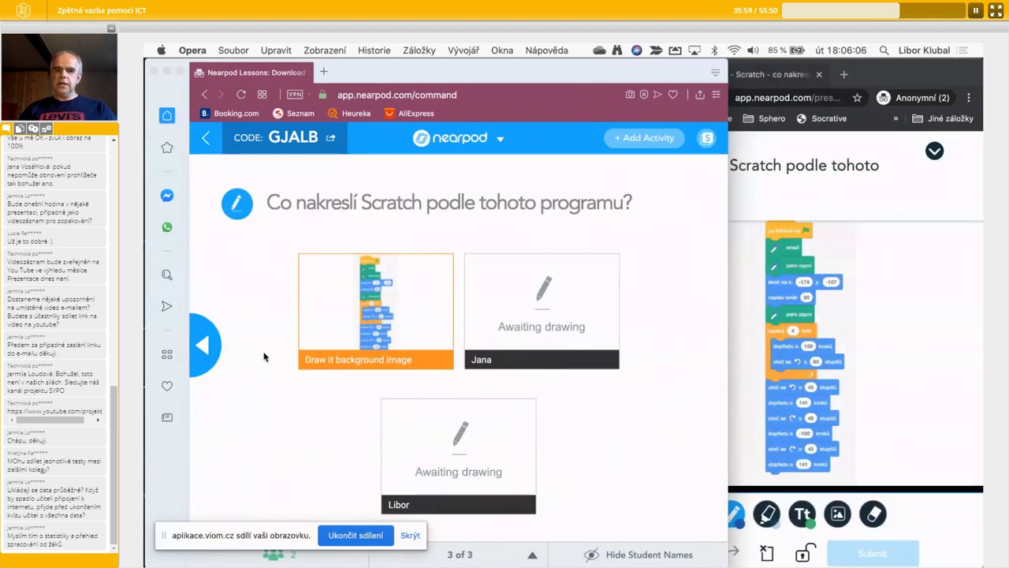
{"action": "left_click", "coordinate": [205, 356]}
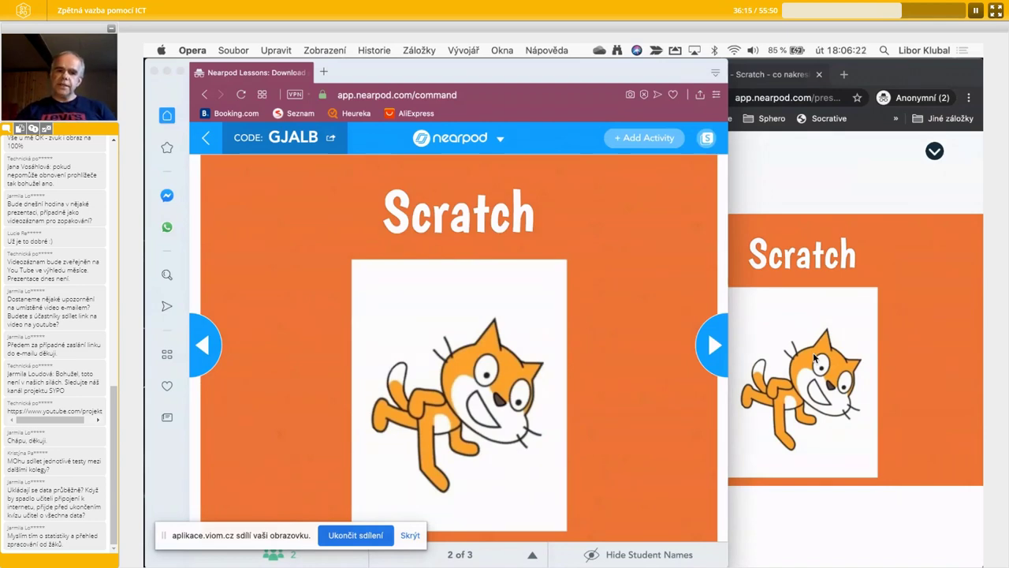
{"action": "left_click", "coordinate": [699, 345]}
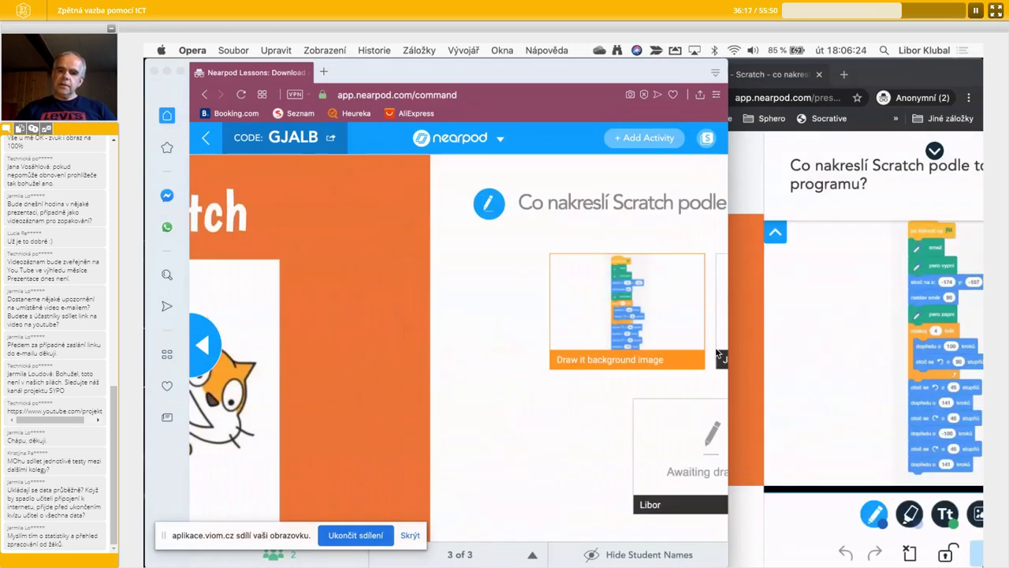
{"action": "left_click", "coordinate": [213, 358]}
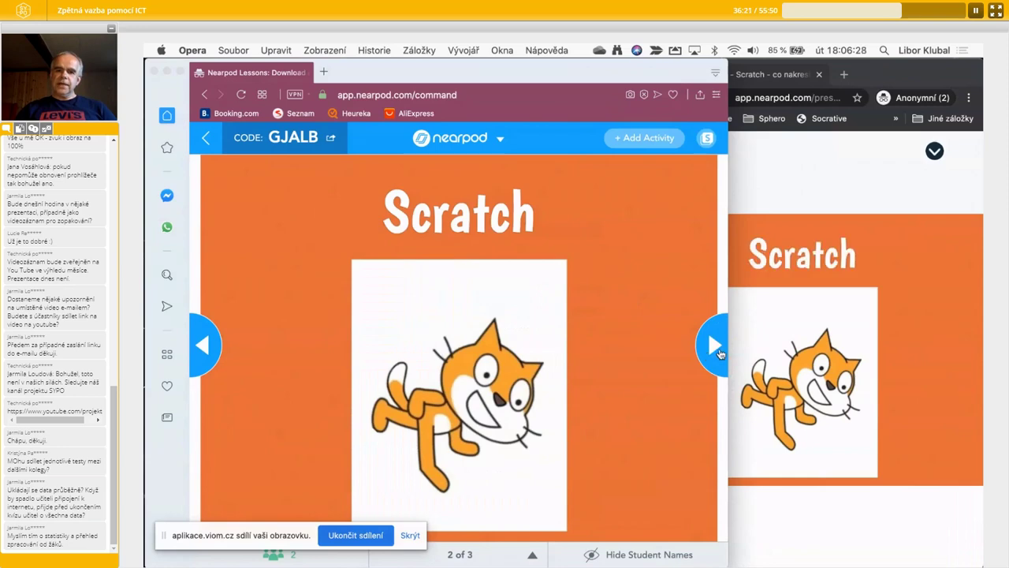
{"action": "left_click", "coordinate": [715, 346]}
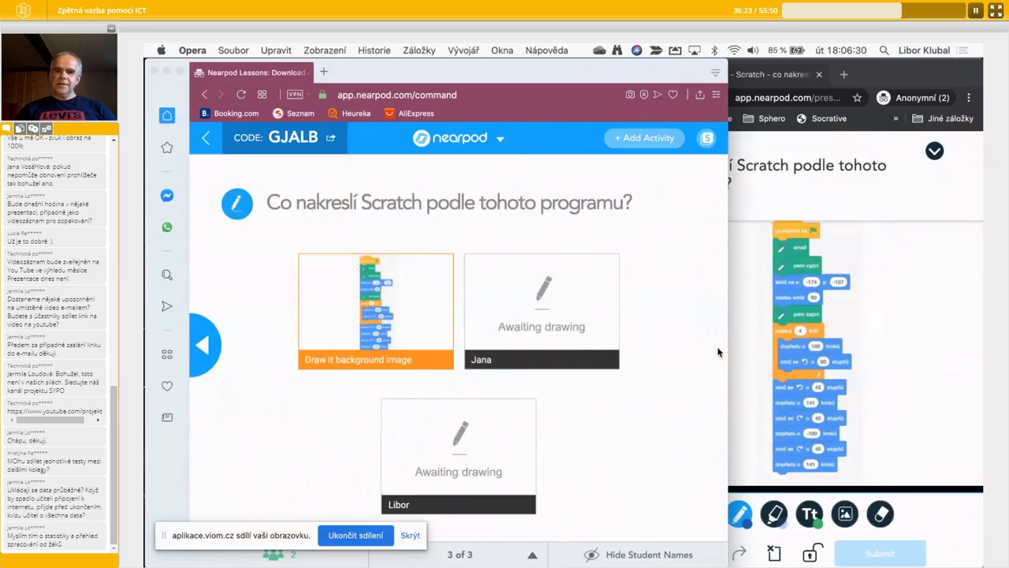
{"action": "left_click", "coordinate": [898, 328]}
{"action": "left_click_drag", "start_coordinate": [622, 316], "coordinate": [327, 308]}
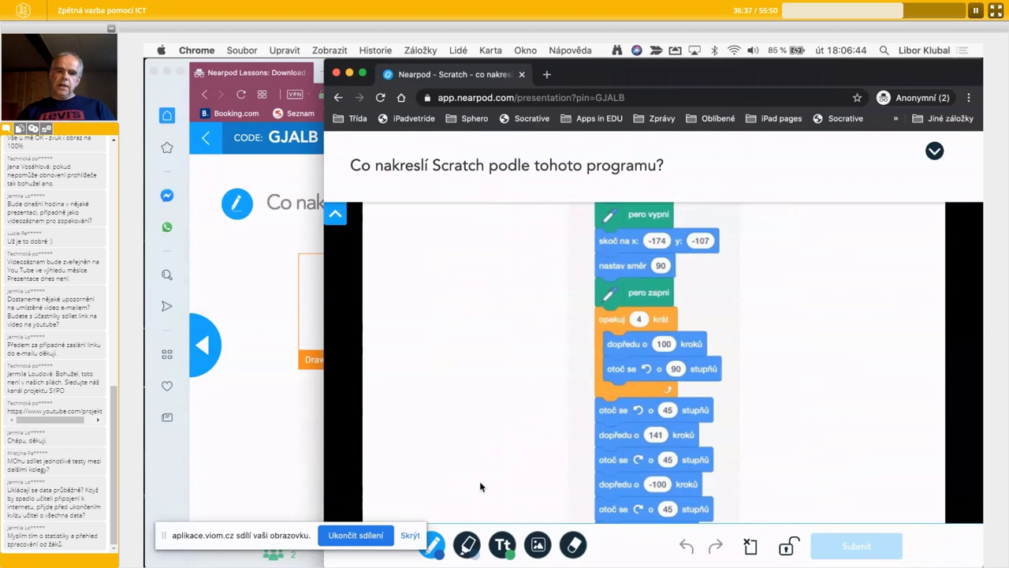
- Draw a box crossed by two diagonals as the student answer, submit it, and widen the teacher view to see responses
{"action": "mouse_move", "coordinate": [405, 425]}
{"action": "left_mouse_down"}
{"action": "mouse_move", "coordinate": [400, 335]}
{"action": "mouse_move", "coordinate": [529, 338]}
{"action": "mouse_move", "coordinate": [536, 430]}
{"action": "mouse_move", "coordinate": [405, 433]}
{"action": "left_mouse_up"}
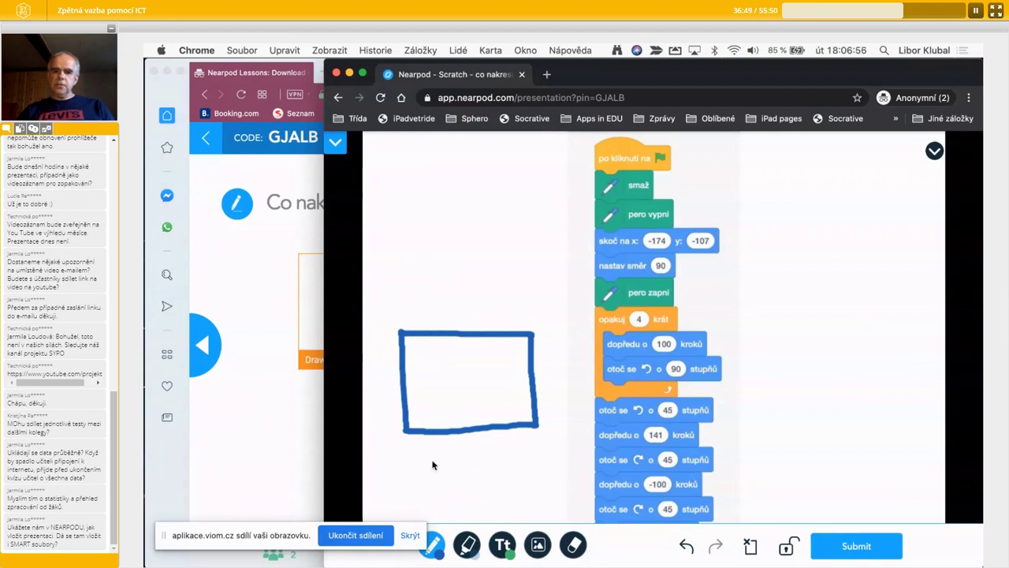
{"action": "left_click_drag", "start_coordinate": [407, 428], "coordinate": [524, 337]}
{"action": "mouse_move", "coordinate": [405, 337]}
{"action": "left_mouse_down"}
{"action": "mouse_move", "coordinate": [492, 385]}
{"action": "mouse_move", "coordinate": [536, 425]}
{"action": "left_mouse_up"}
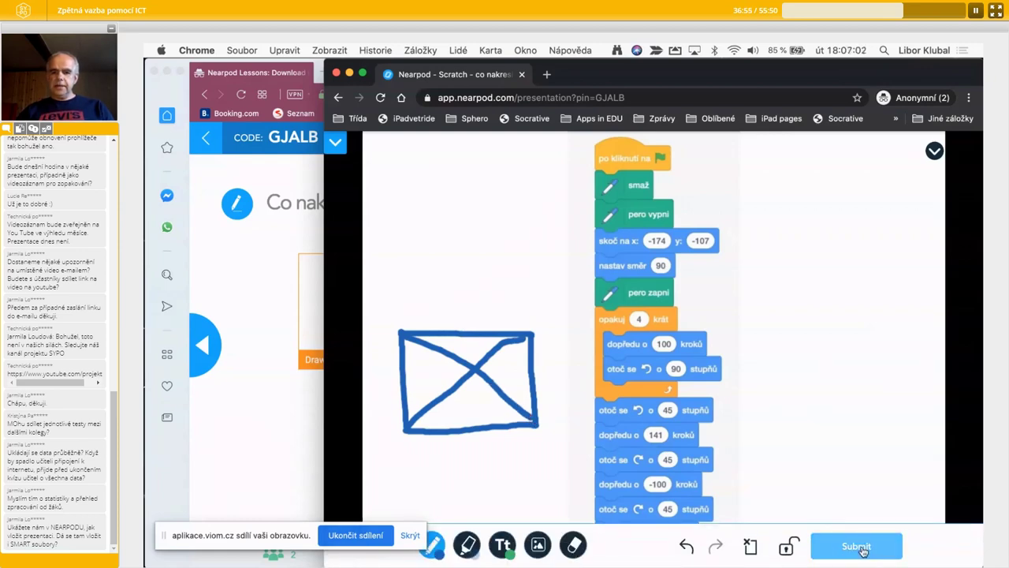
{"action": "left_click", "coordinate": [864, 550]}
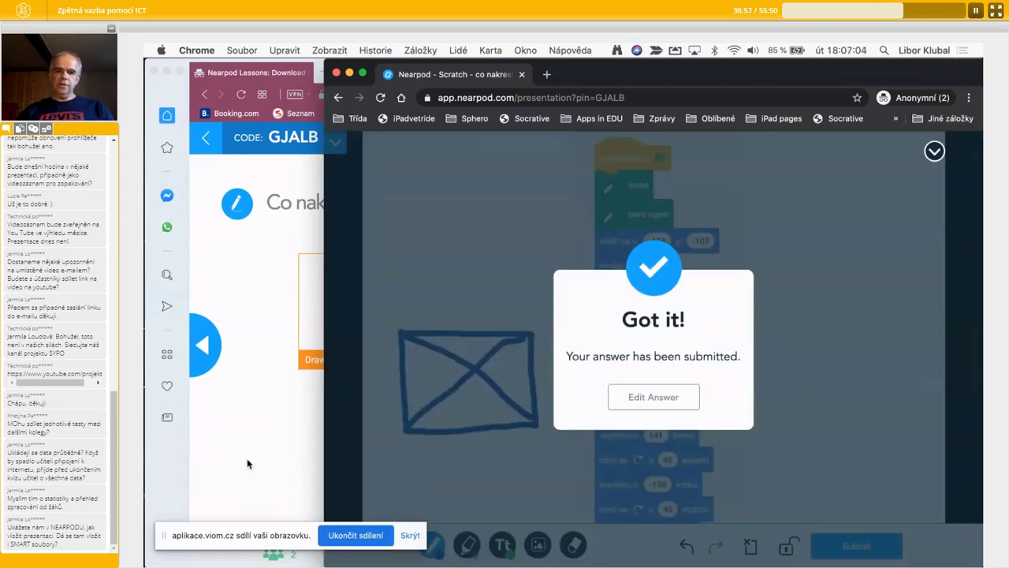
{"action": "left_click", "coordinate": [247, 458]}
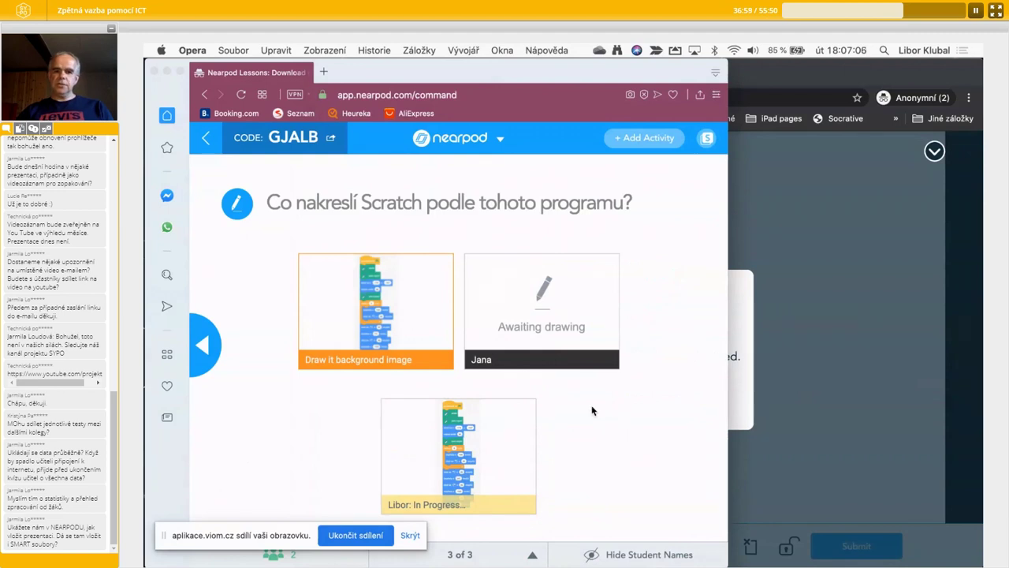
{"action": "left_click_drag", "start_coordinate": [727, 367], "coordinate": [832, 366]}
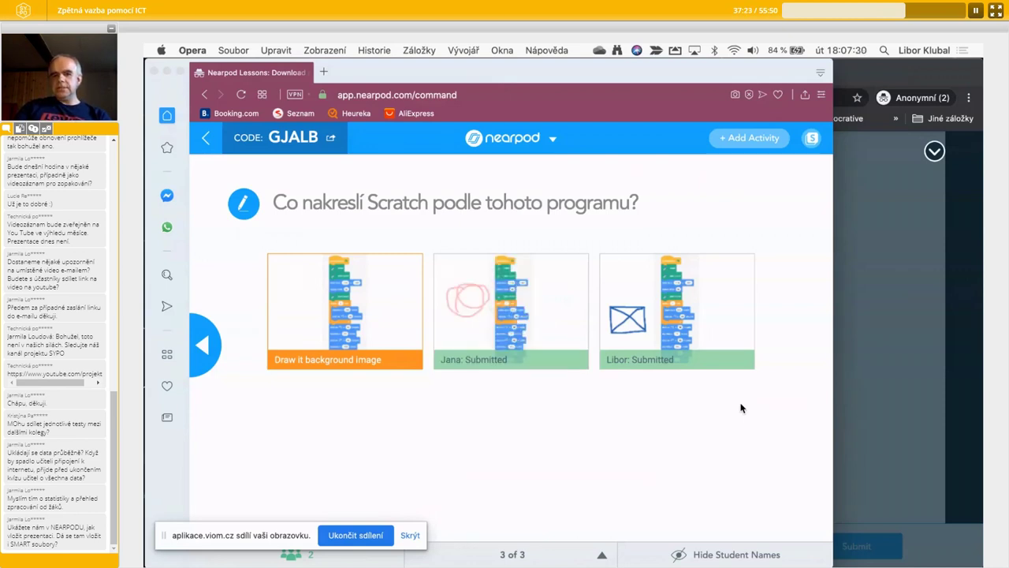
- Enlarge a student's circle drawing, share it with the class, and check it in the student window
{"action": "left_click", "coordinate": [474, 334]}
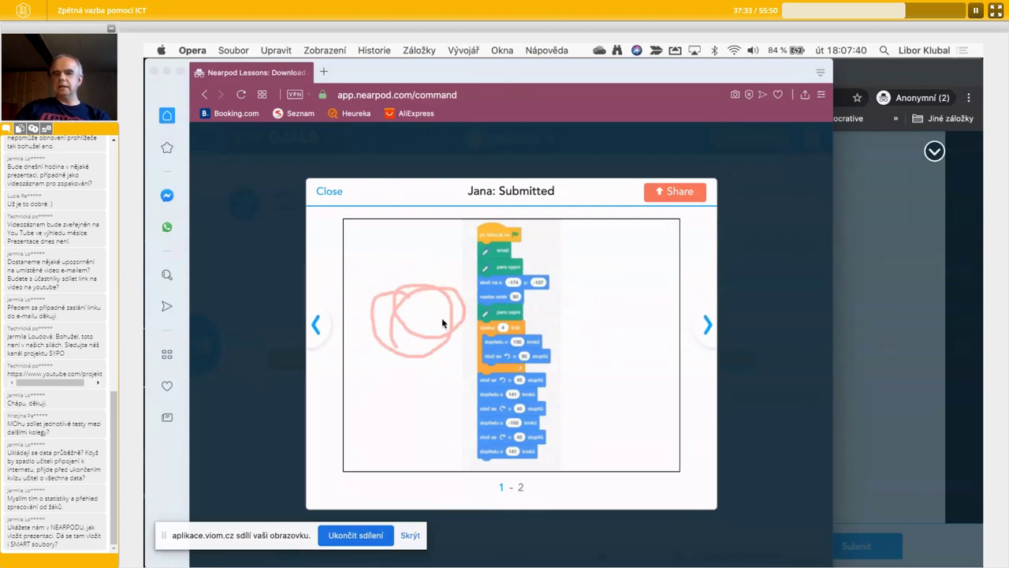
{"action": "left_click", "coordinate": [692, 191]}
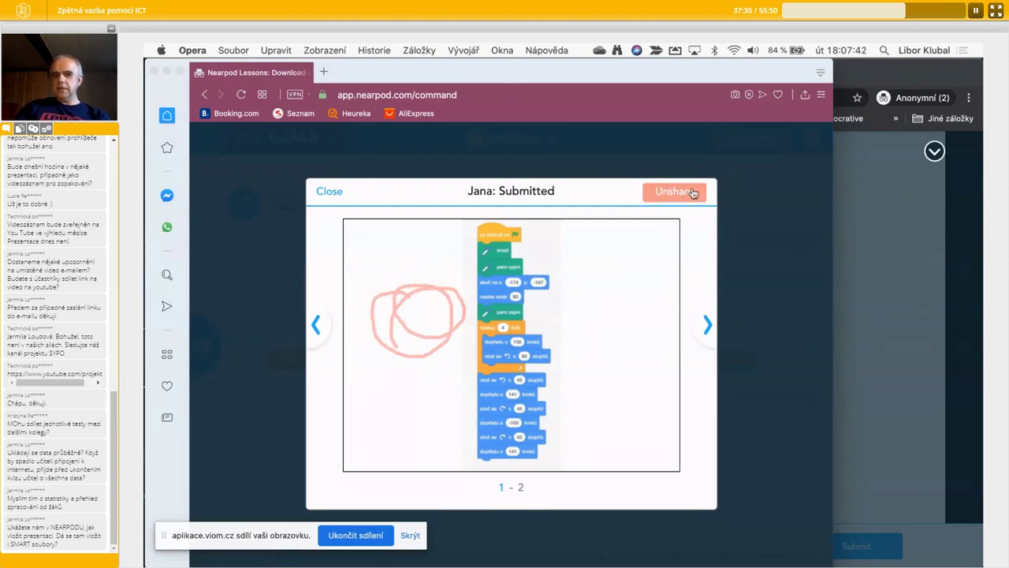
{"action": "left_click", "coordinate": [941, 355]}
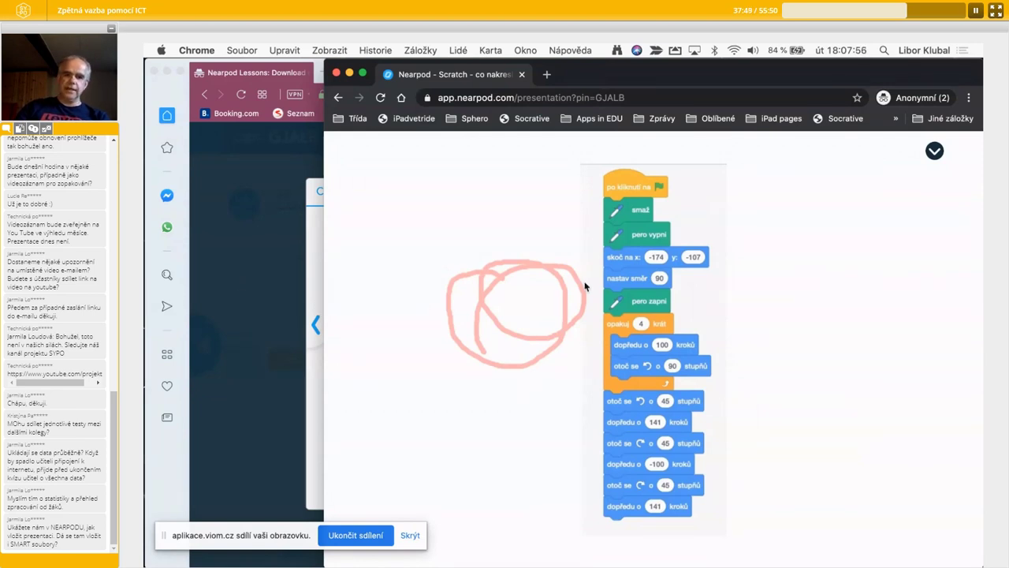
{"action": "left_click", "coordinate": [309, 329]}
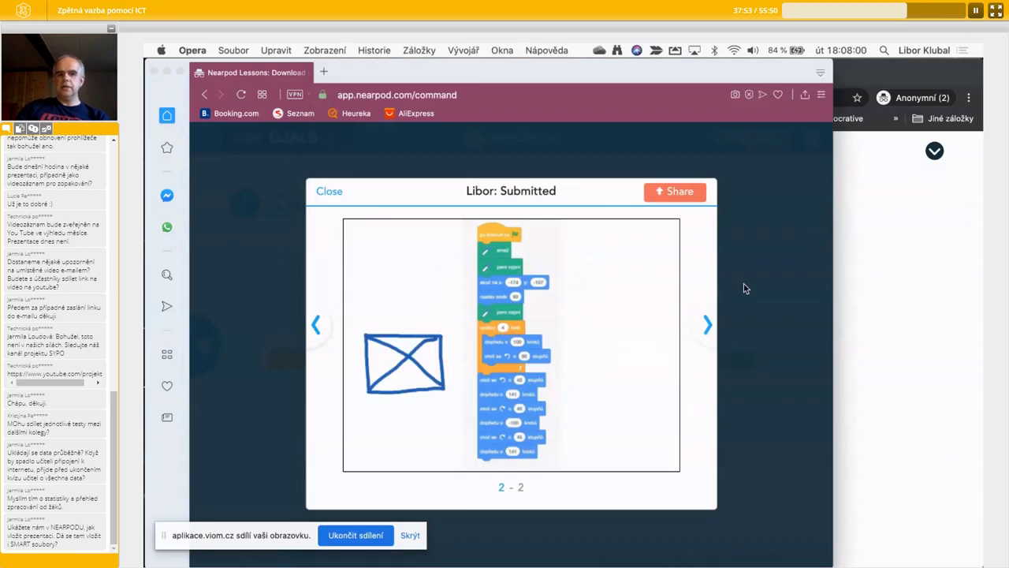
- Close the enlarged drawing, step back to slide 2, then advance again to the Draw It slide
{"action": "left_click", "coordinate": [320, 194]}
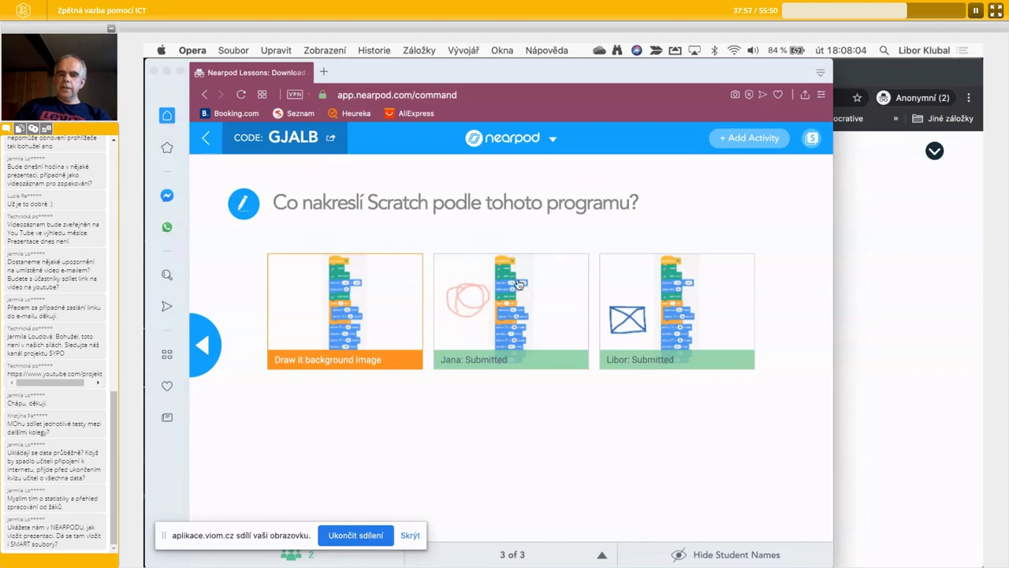
{"action": "left_click", "coordinate": [207, 351]}
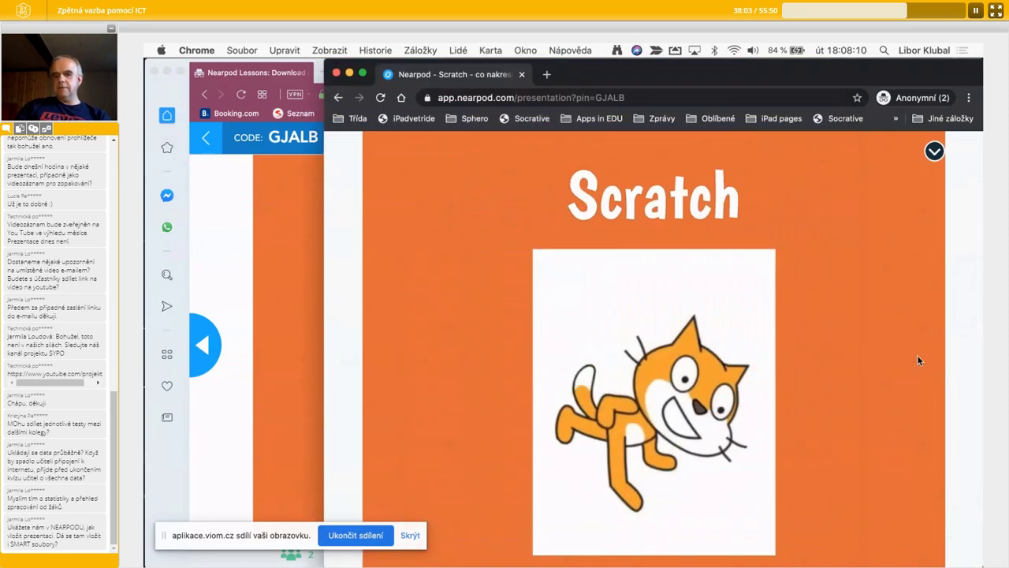
{"action": "left_click", "coordinate": [918, 359]}
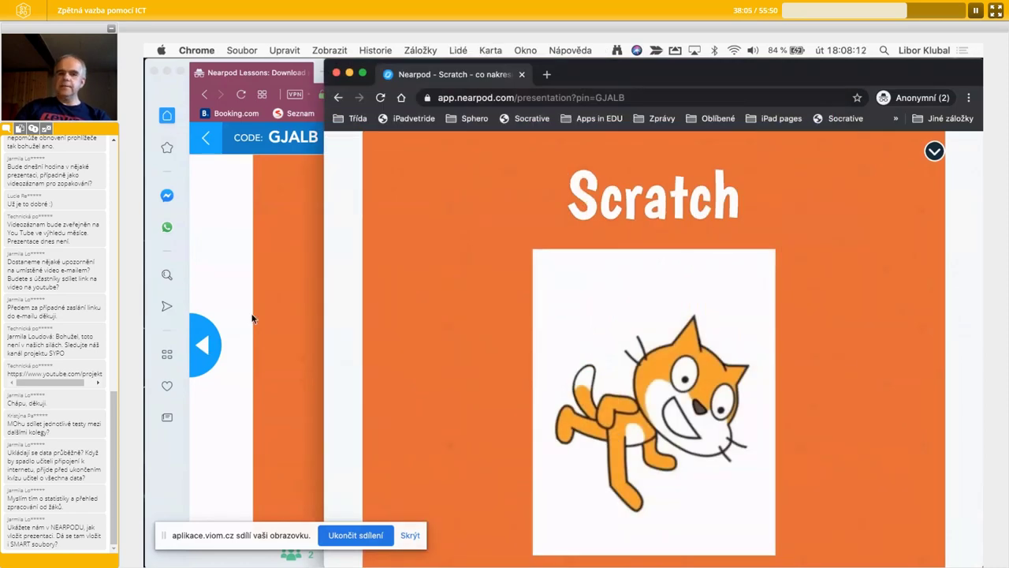
{"action": "left_click", "coordinate": [283, 319]}
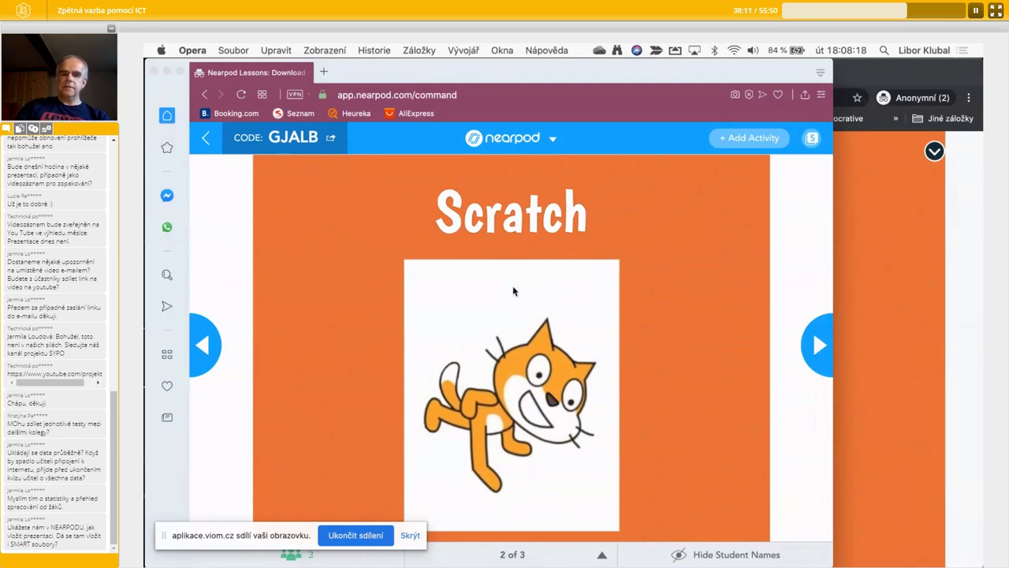
{"action": "left_click", "coordinate": [816, 345]}
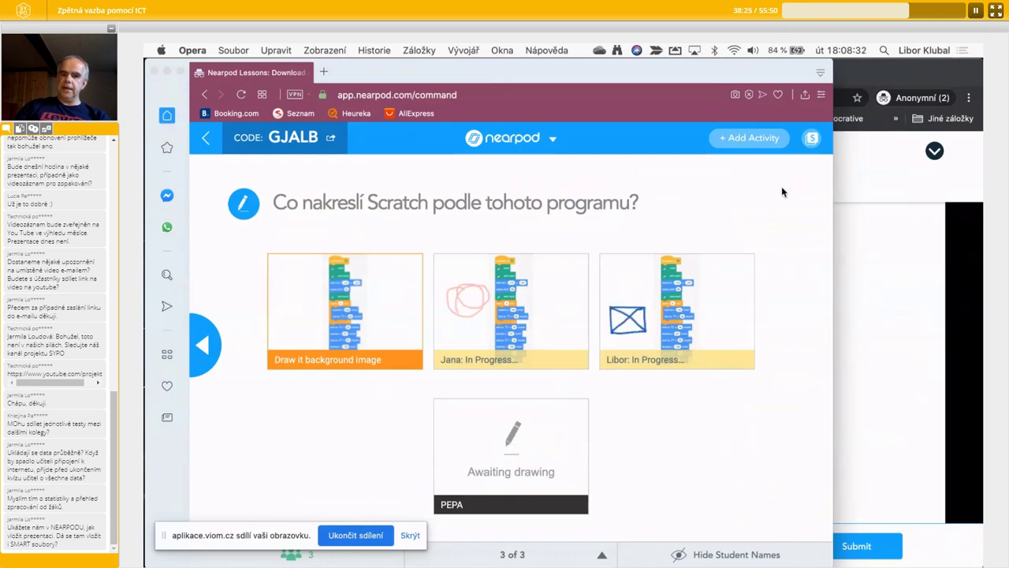
- Open the + Add Activity list in the running lesson
{"action": "left_click", "coordinate": [756, 139]}
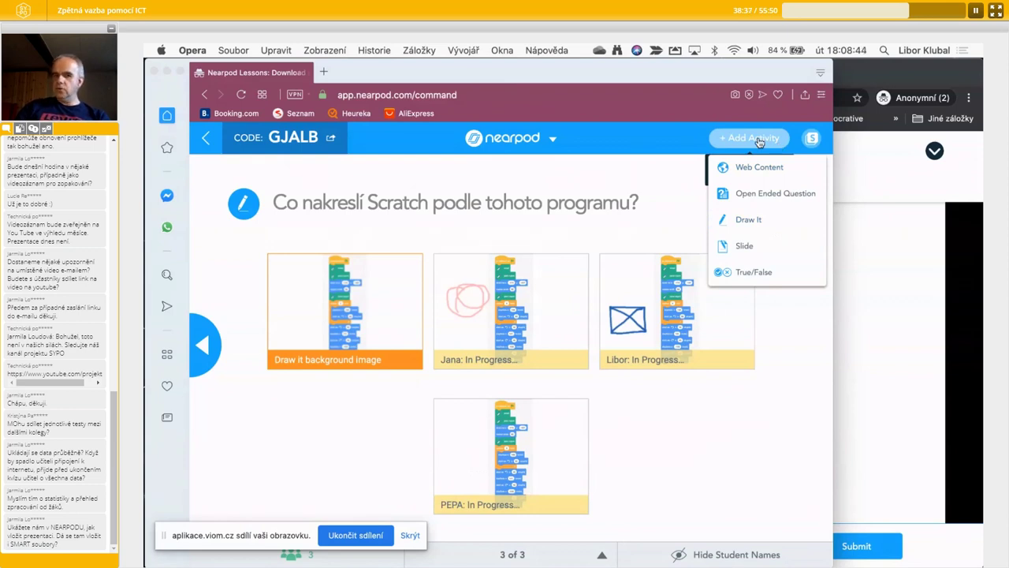
- Add a Draw It activity prompting 'Zakresli vývojový diagram pro úplnou podmínku.' and share it with students
{"action": "left_click", "coordinate": [744, 221]}
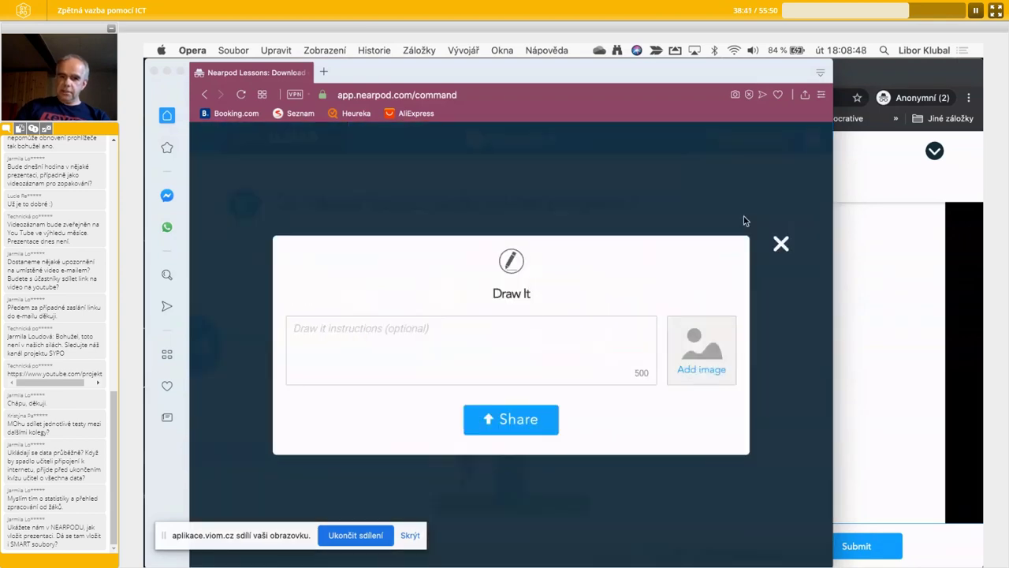
{"action": "left_click", "coordinate": [406, 329]}
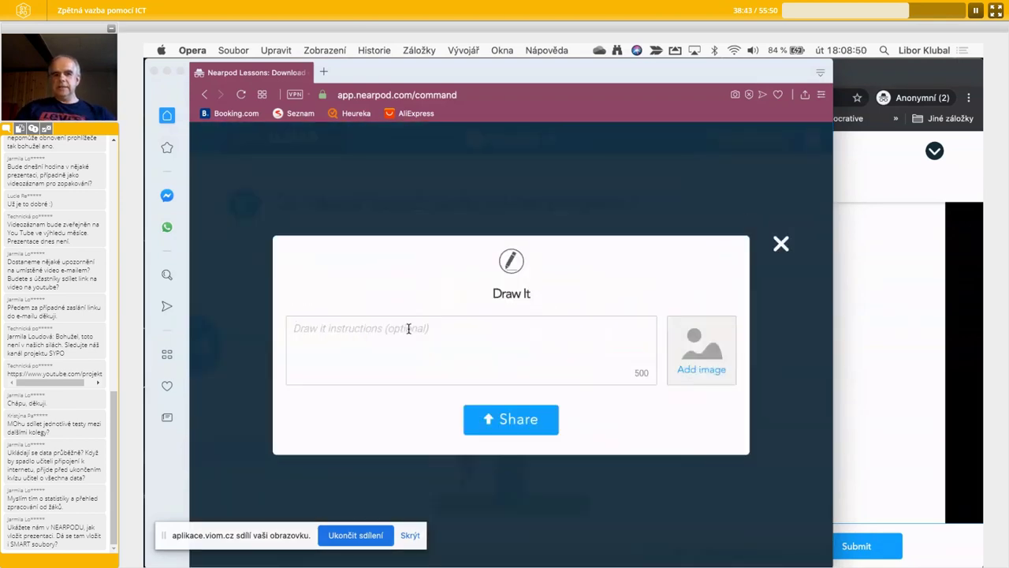
{"action": "type", "text": "Zakresli "}
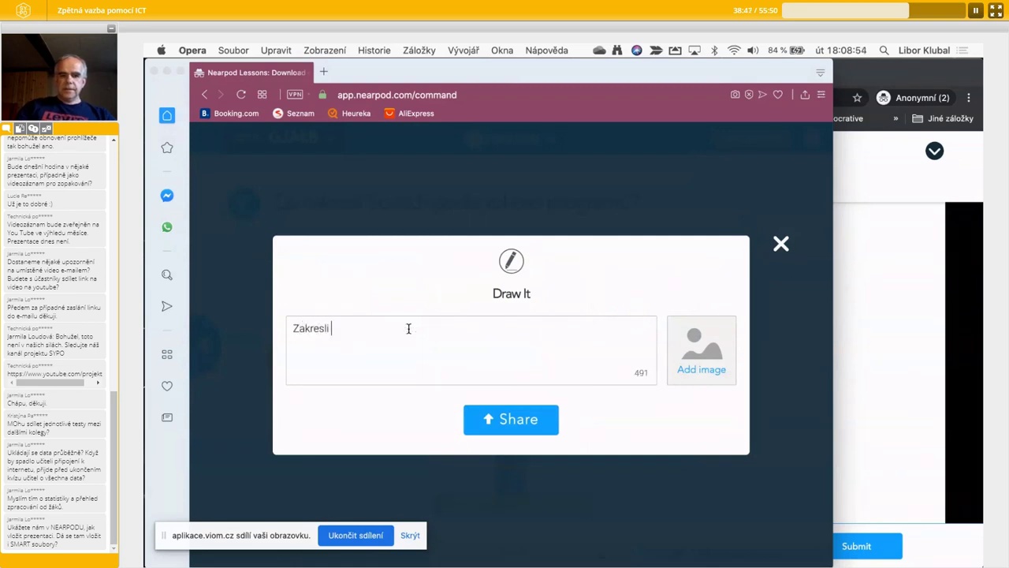
{"action": "type", "text": "vývojový diagr"}
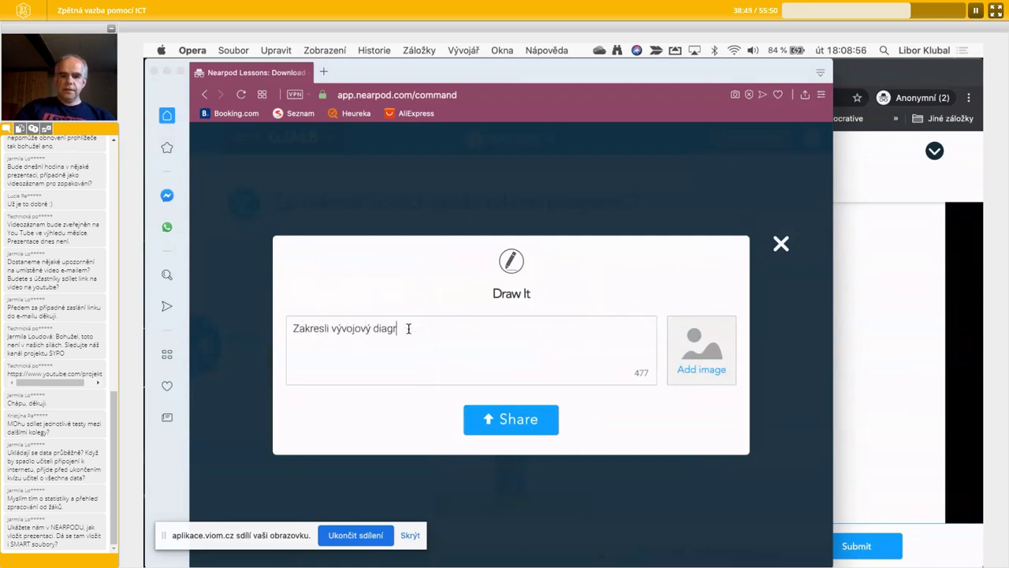
{"action": "type", "text": "am pro "}
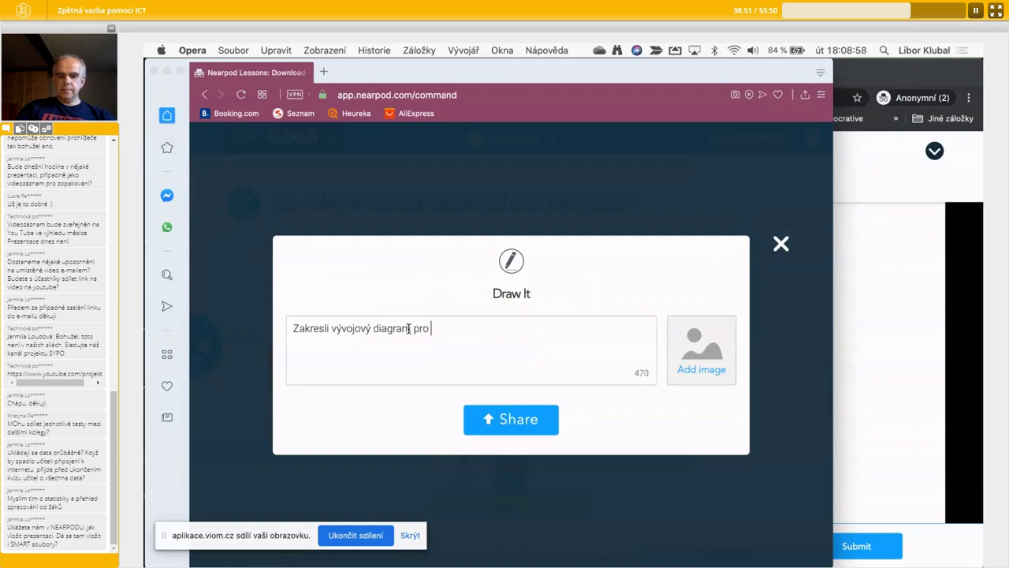
{"action": "type", "text": "úplnou podmínku"}
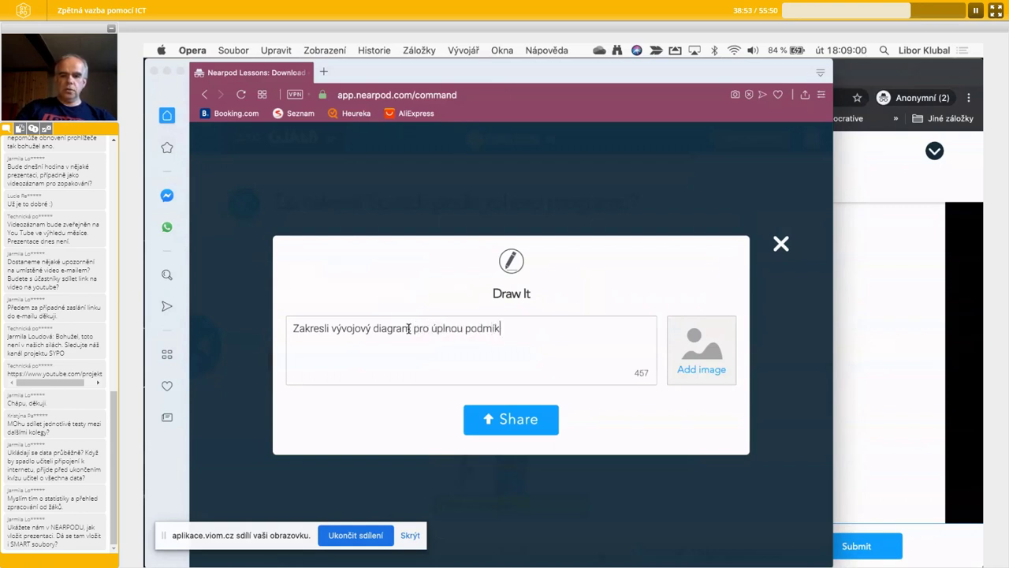
{"action": "type", "text": "."}
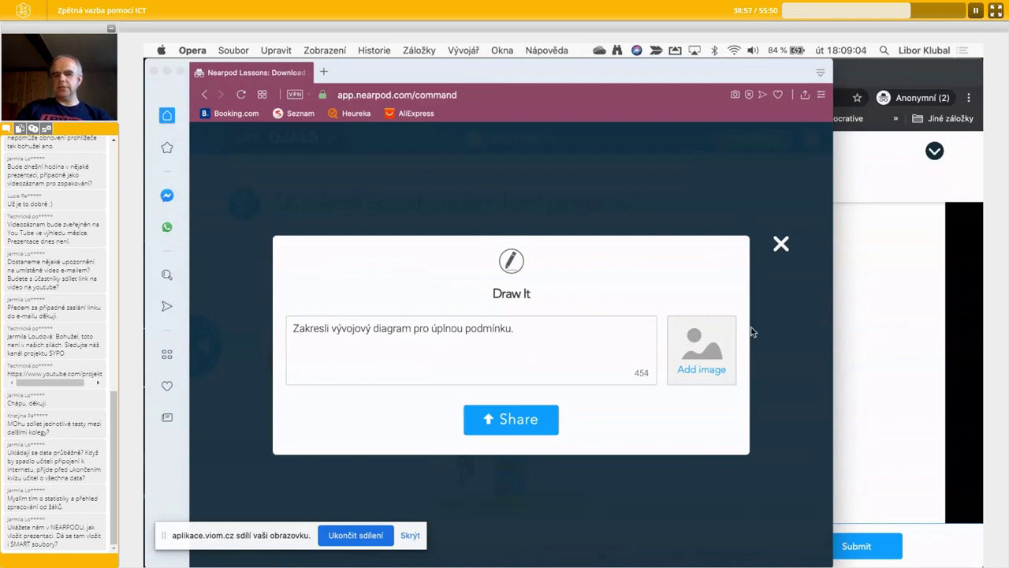
{"action": "left_click", "coordinate": [534, 426]}
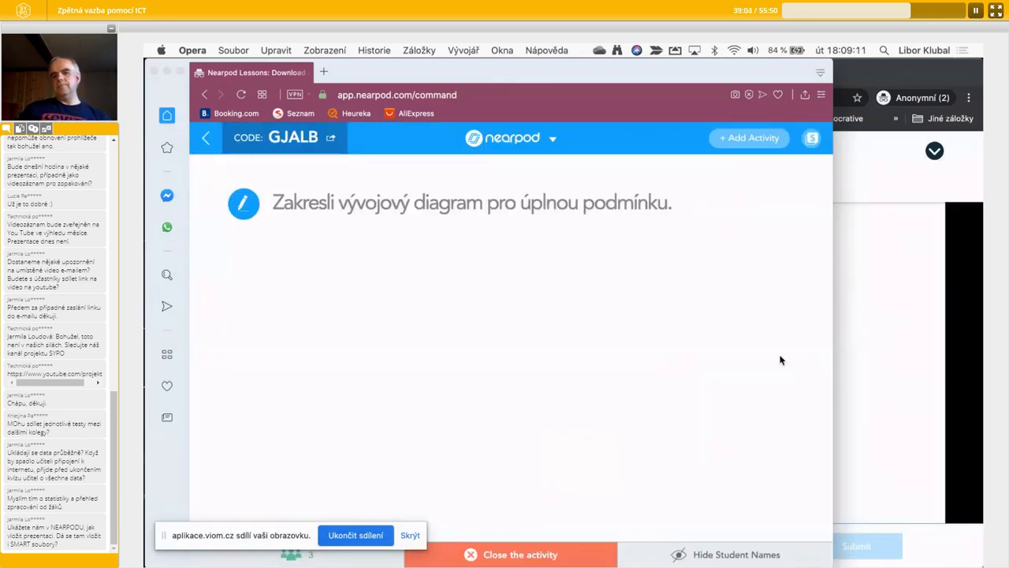
- In the student window, draw a flowchart of a diamond joined by lines to two boxes, then submit it
{"action": "left_click", "coordinate": [889, 345]}
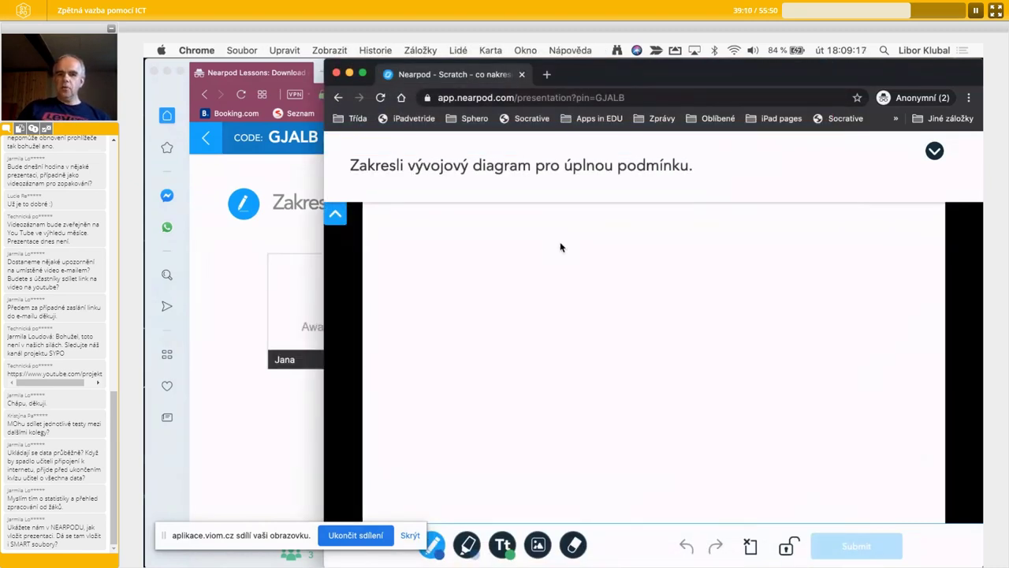
{"action": "left_click_drag", "start_coordinate": [560, 242], "coordinate": [475, 330]}
{"action": "mouse_move", "coordinate": [559, 242]}
{"action": "left_mouse_down"}
{"action": "mouse_move", "coordinate": [671, 332]}
{"action": "mouse_move", "coordinate": [597, 403]}
{"action": "mouse_move", "coordinate": [453, 338]}
{"action": "left_mouse_up"}
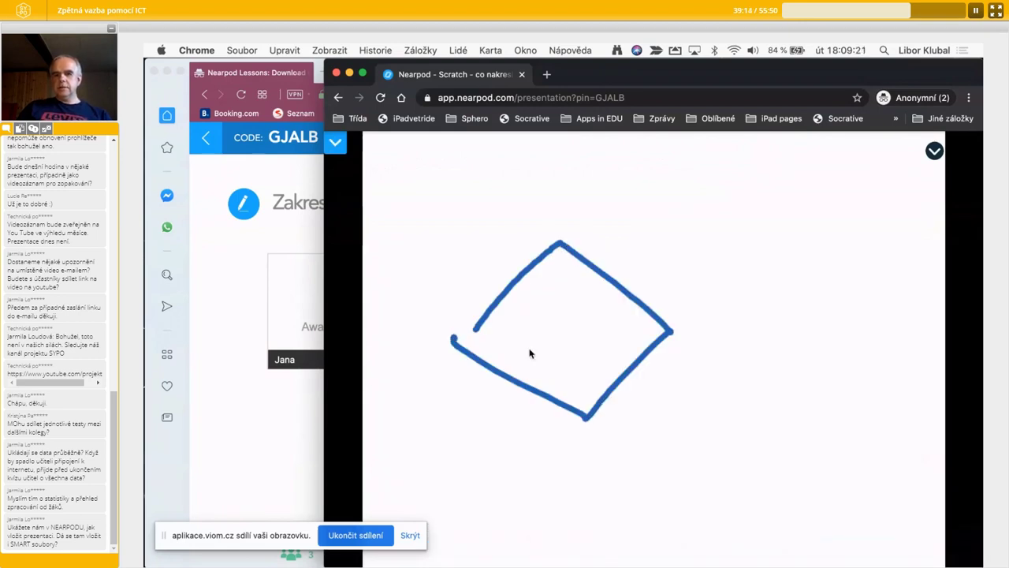
{"action": "left_click_drag", "start_coordinate": [666, 334], "coordinate": [756, 336]}
{"action": "mouse_move", "coordinate": [758, 263]}
{"action": "left_mouse_down"}
{"action": "mouse_move", "coordinate": [754, 411]}
{"action": "mouse_move", "coordinate": [874, 316]}
{"action": "mouse_move", "coordinate": [742, 254]}
{"action": "left_mouse_up"}
{"action": "mouse_move", "coordinate": [587, 416]}
{"action": "left_mouse_down"}
{"action": "mouse_move", "coordinate": [588, 448]}
{"action": "mouse_move", "coordinate": [655, 450]}
{"action": "mouse_move", "coordinate": [654, 507]}
{"action": "mouse_move", "coordinate": [560, 516]}
{"action": "mouse_move", "coordinate": [544, 453]}
{"action": "left_mouse_up"}
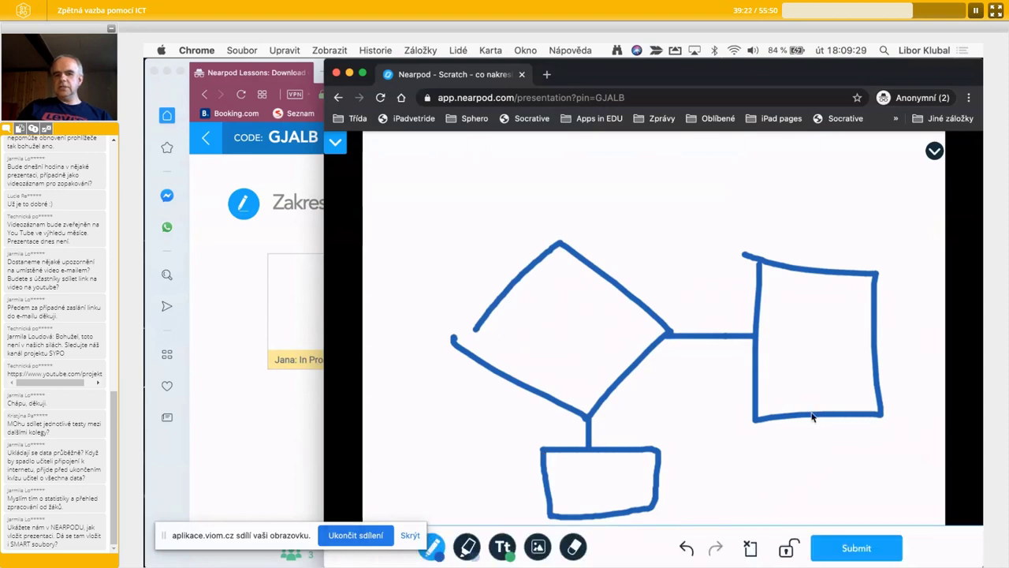
{"action": "mouse_move", "coordinate": [812, 418]}
{"action": "left_mouse_down"}
{"action": "mouse_move", "coordinate": [813, 505]}
{"action": "mouse_move", "coordinate": [600, 534]}
{"action": "mouse_move", "coordinate": [601, 548]}
{"action": "left_mouse_up"}
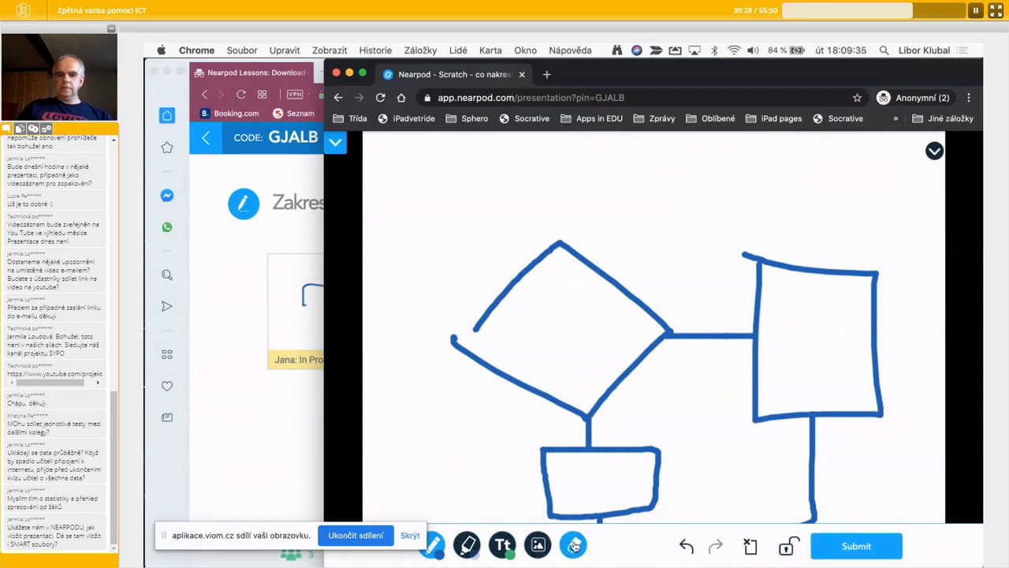
{"action": "left_click", "coordinate": [861, 547]}
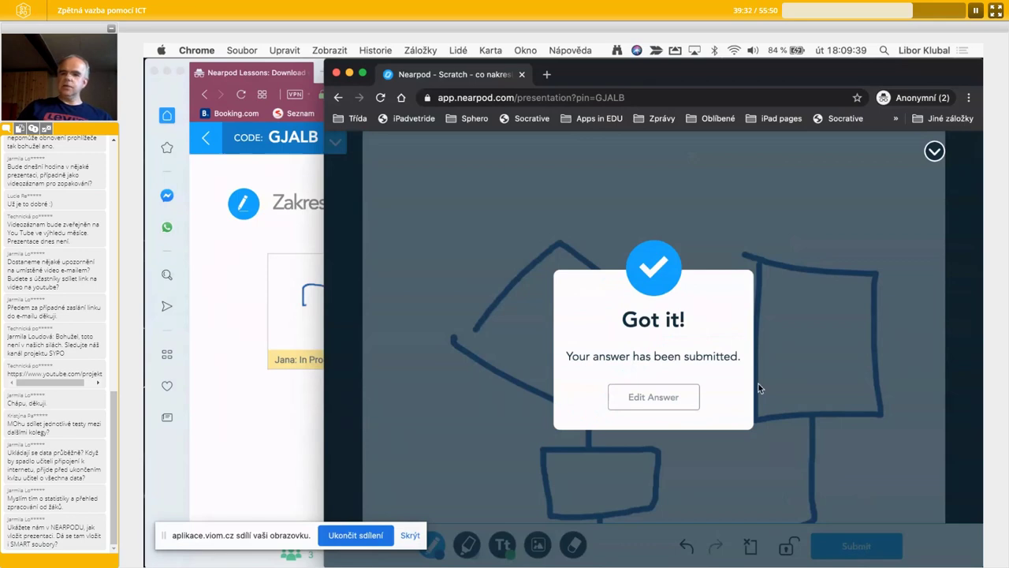
- From the teacher's view, end the live session using the menu beside the Nearpod logo, confirming Yes
{"action": "left_click", "coordinate": [238, 356]}
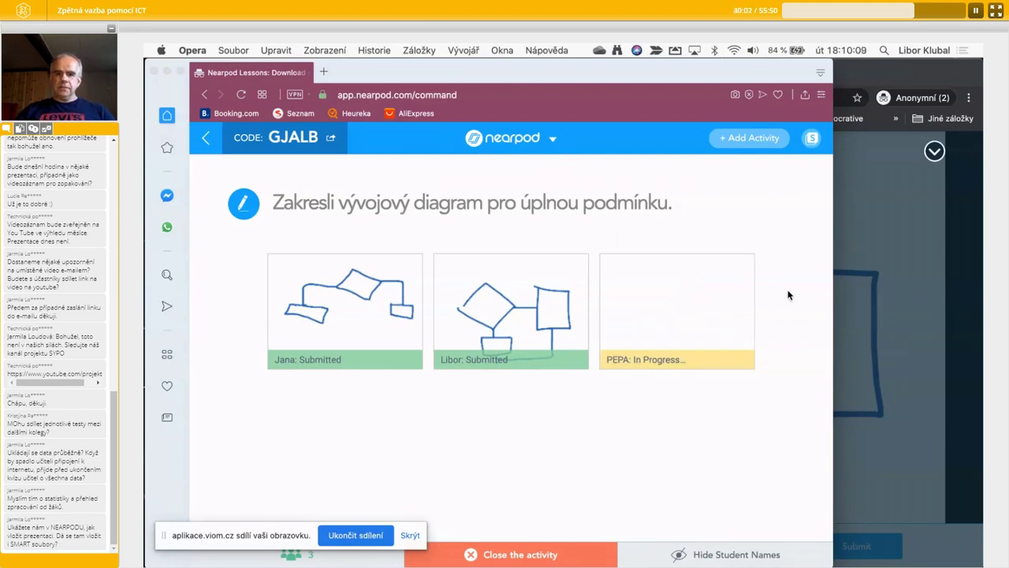
{"action": "left_click", "coordinate": [553, 142]}
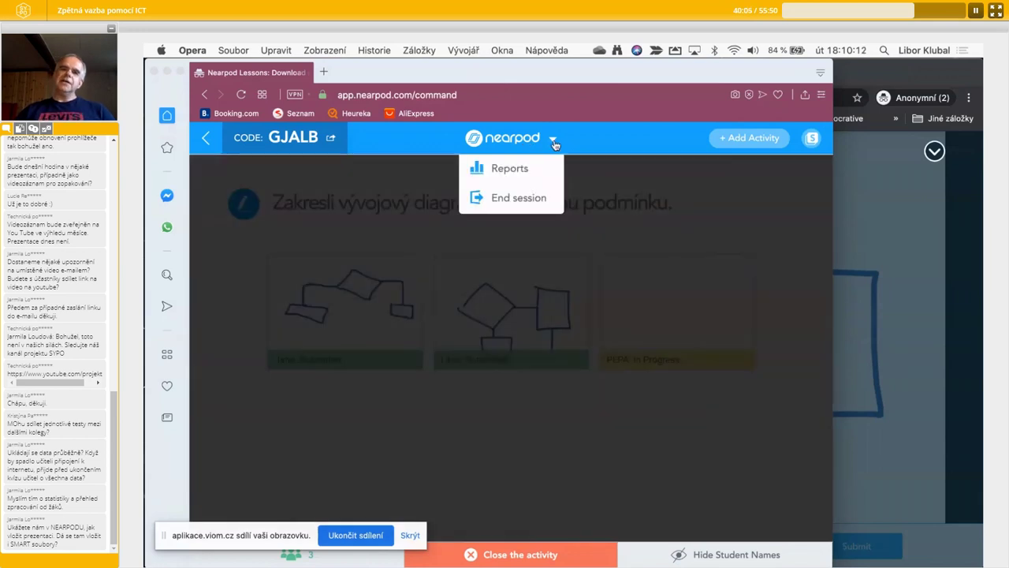
{"action": "left_click", "coordinate": [524, 199]}
{"action": "left_click", "coordinate": [576, 283]}
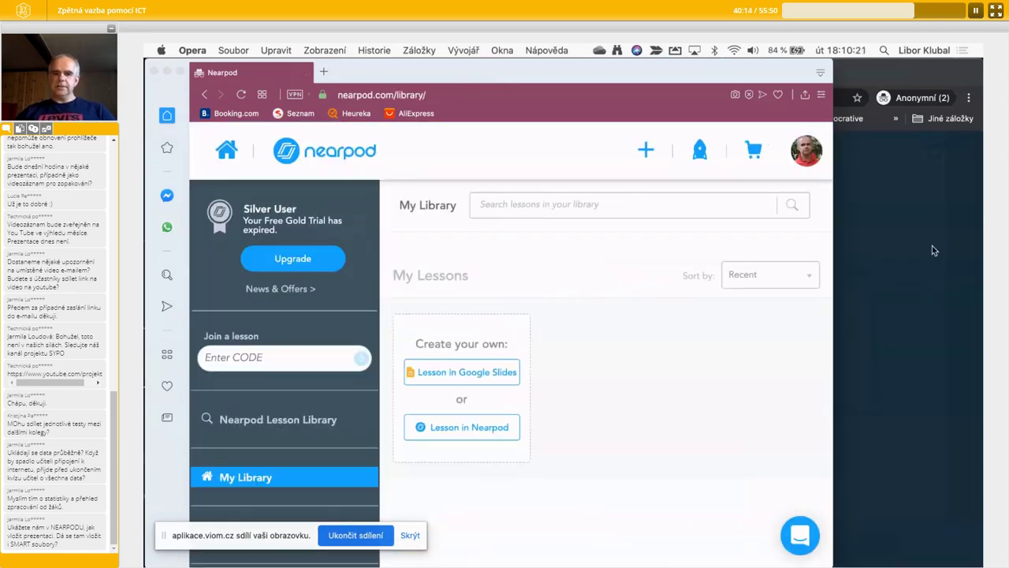
- Check the student's session-ended screen, dismiss the notice and narrow the student's window
{"action": "left_click", "coordinate": [932, 247]}
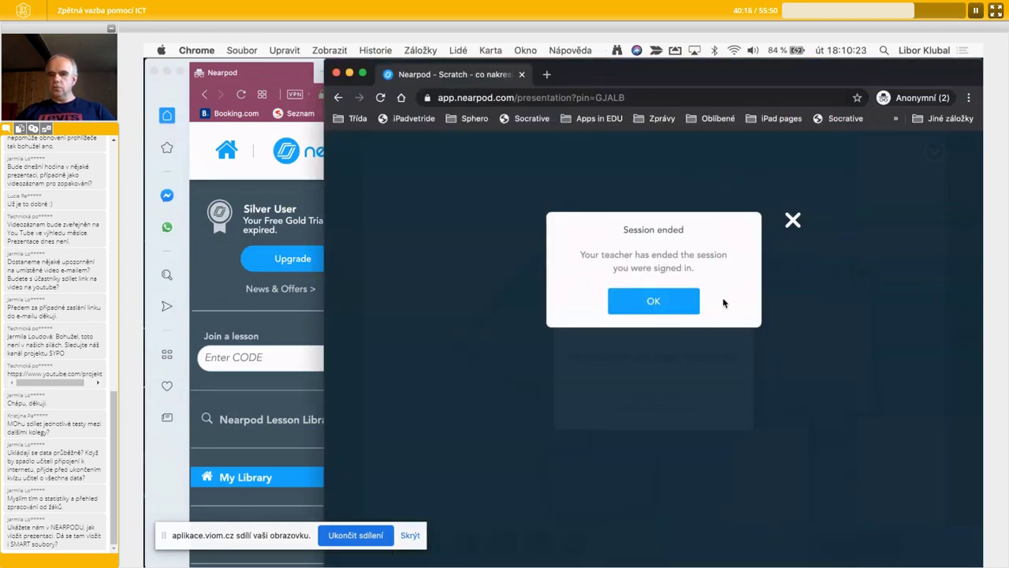
{"action": "left_click", "coordinate": [666, 303]}
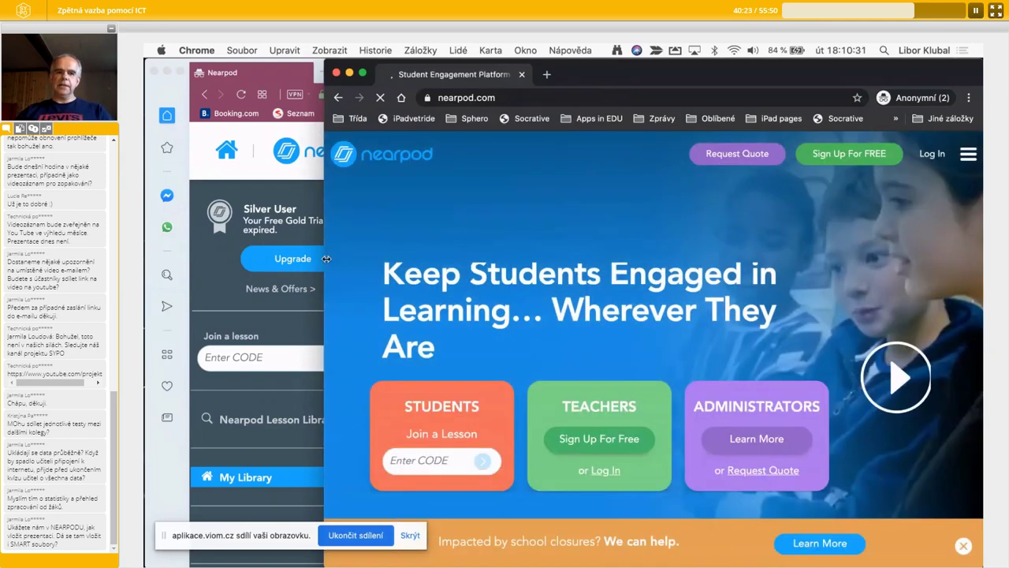
{"action": "left_click_drag", "start_coordinate": [326, 258], "coordinate": [334, 258]}
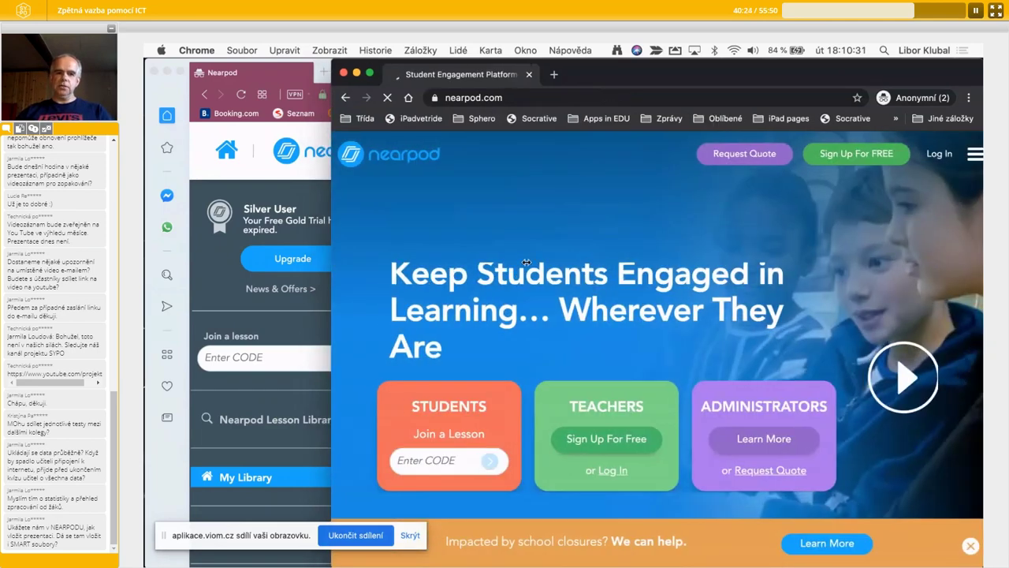
{"action": "left_click_drag", "start_coordinate": [526, 262], "coordinate": [561, 268]}
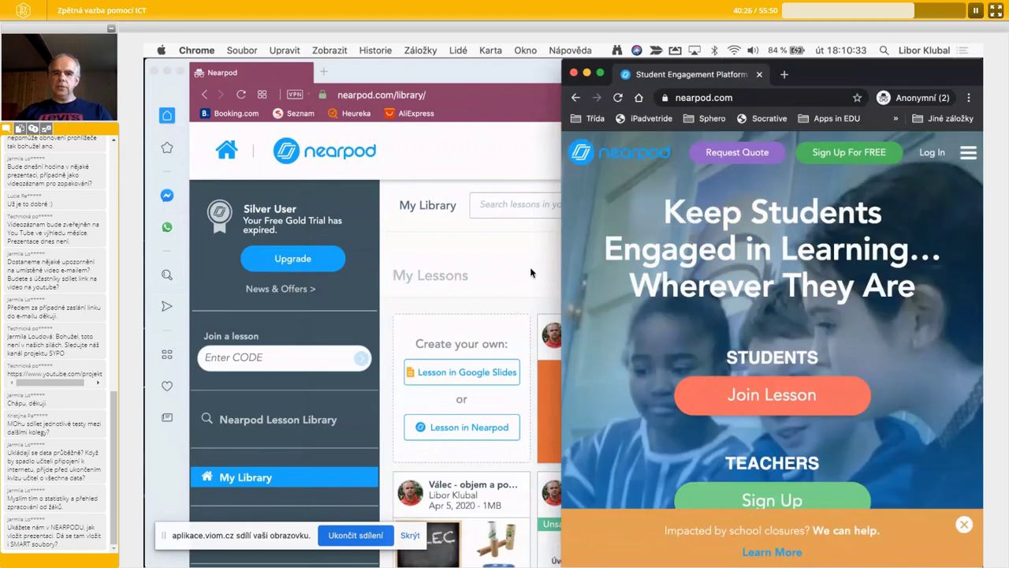
- Widen the teacher's Opera window so My Library shows larger lesson cards
{"action": "left_click", "coordinate": [530, 273]}
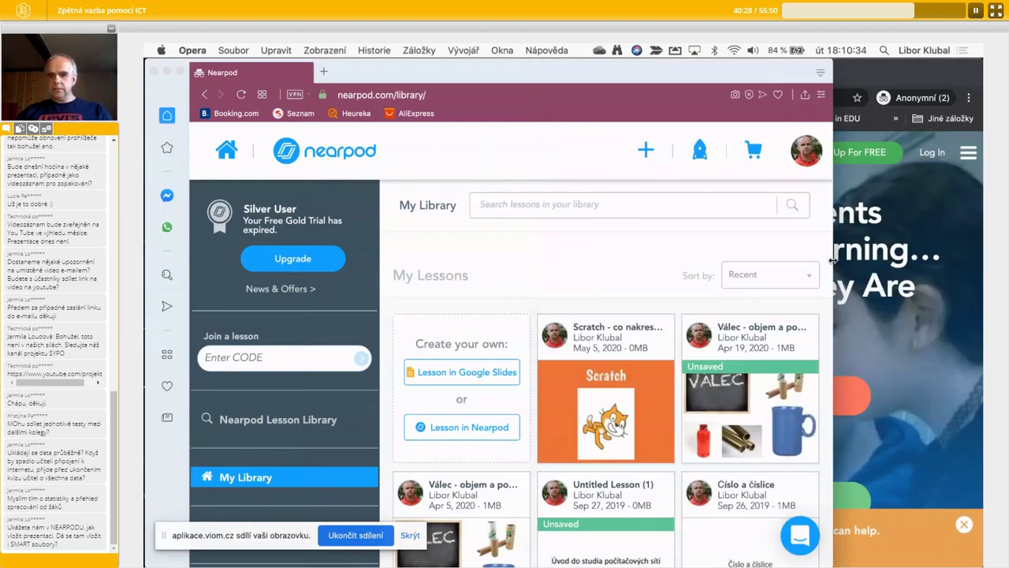
{"action": "left_click_drag", "start_coordinate": [830, 261], "coordinate": [928, 260]}
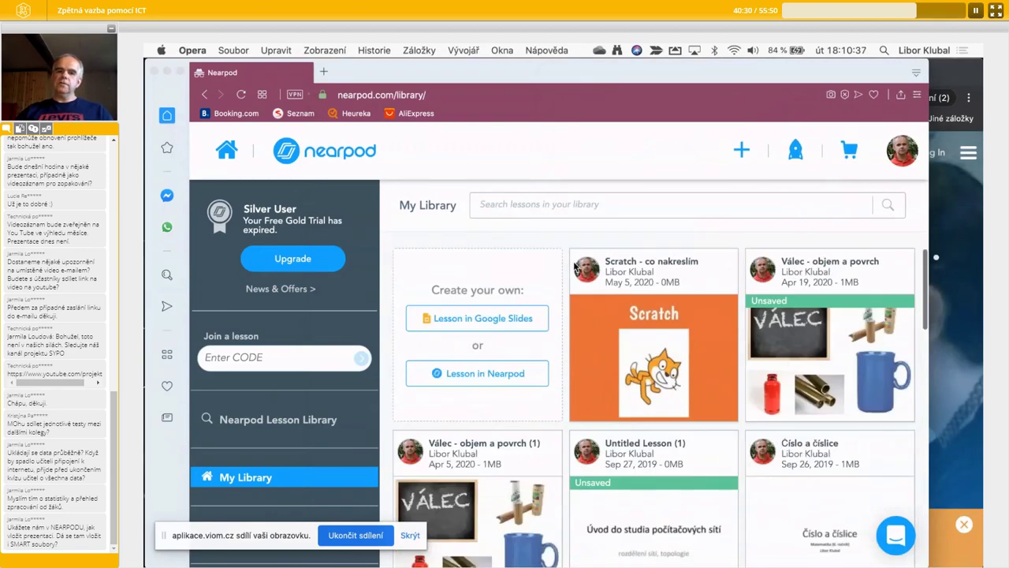
{"action": "scroll", "coordinate": [576, 268], "scroll_direction": "down", "scroll_amount": 2}
{"action": "scroll", "coordinate": [573, 266], "scroll_direction": "up", "scroll_amount": 3}
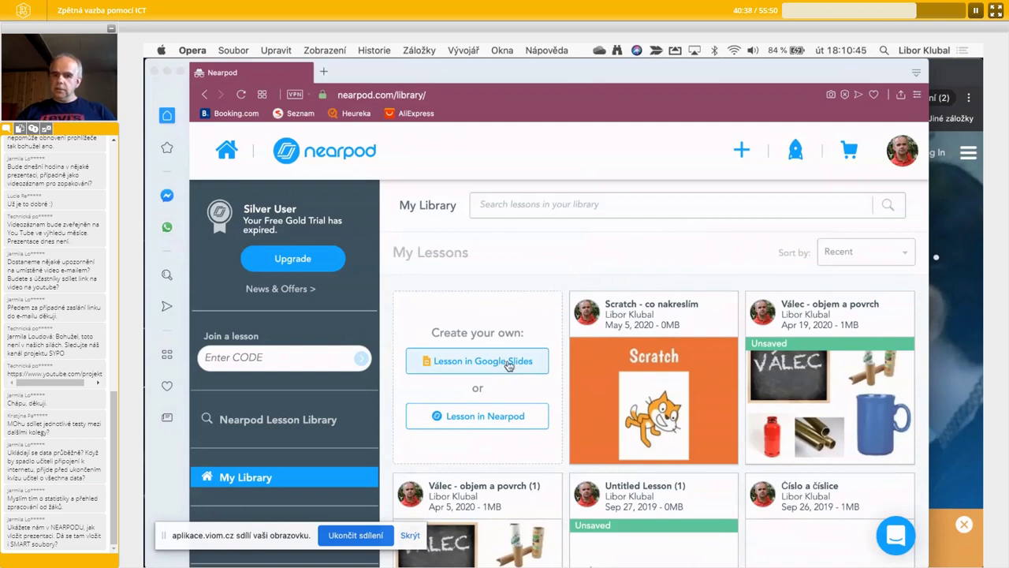
- Create a new lesson and add a blank content slide to it
{"action": "left_click", "coordinate": [495, 420]}
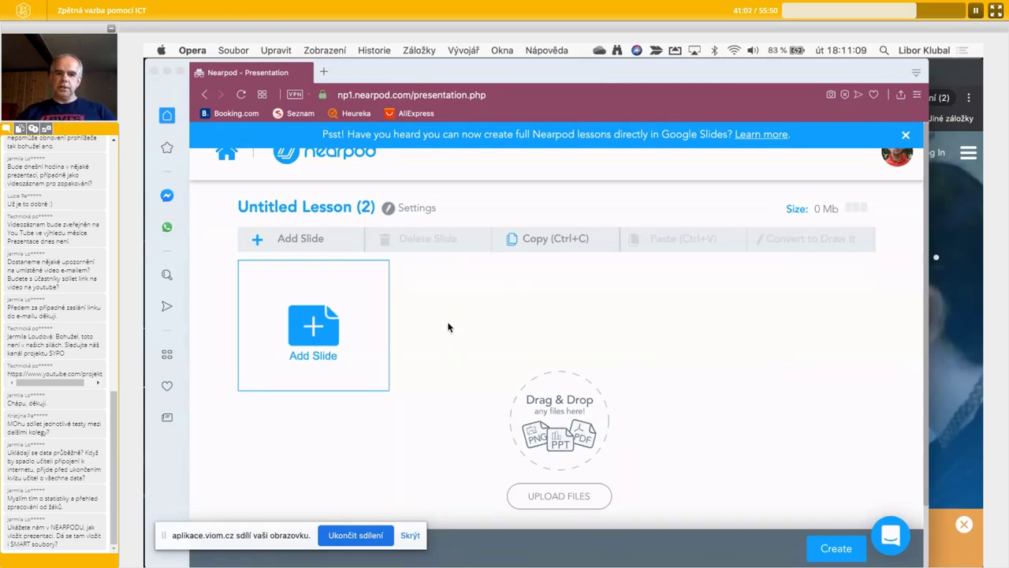
{"action": "left_click", "coordinate": [316, 326]}
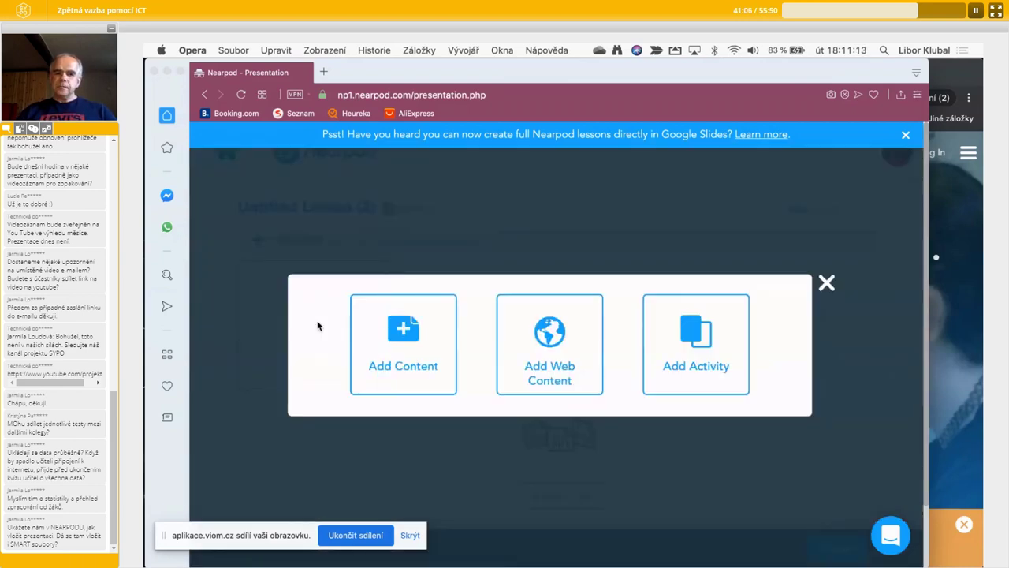
{"action": "left_click", "coordinate": [430, 364]}
{"action": "left_click", "coordinate": [345, 405]}
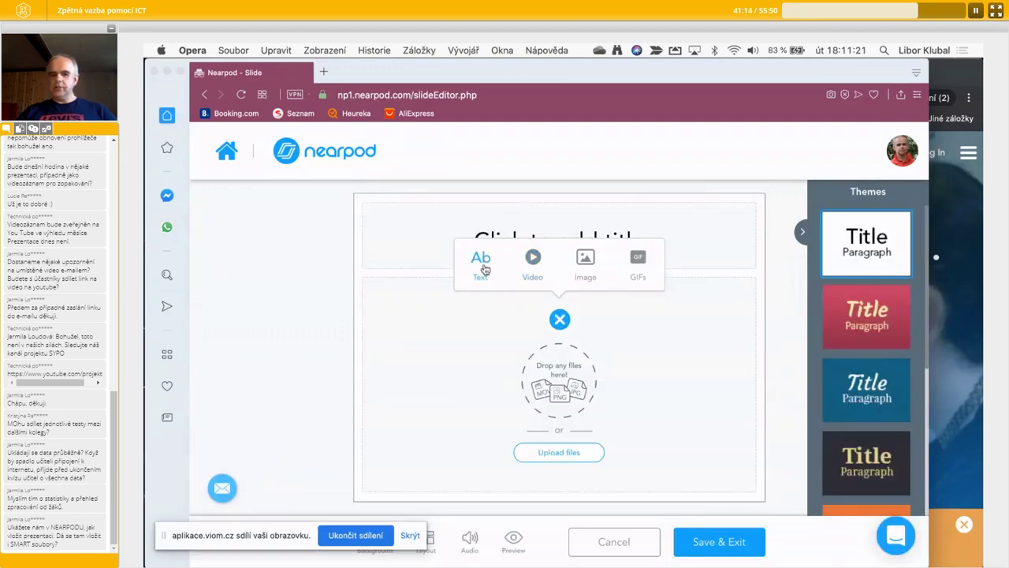
- Add a Text element titled 'Úvoid' with body 'popis', then Save & Exit the slide
{"action": "left_click", "coordinate": [482, 264]}
{"action": "left_click", "coordinate": [518, 248]}
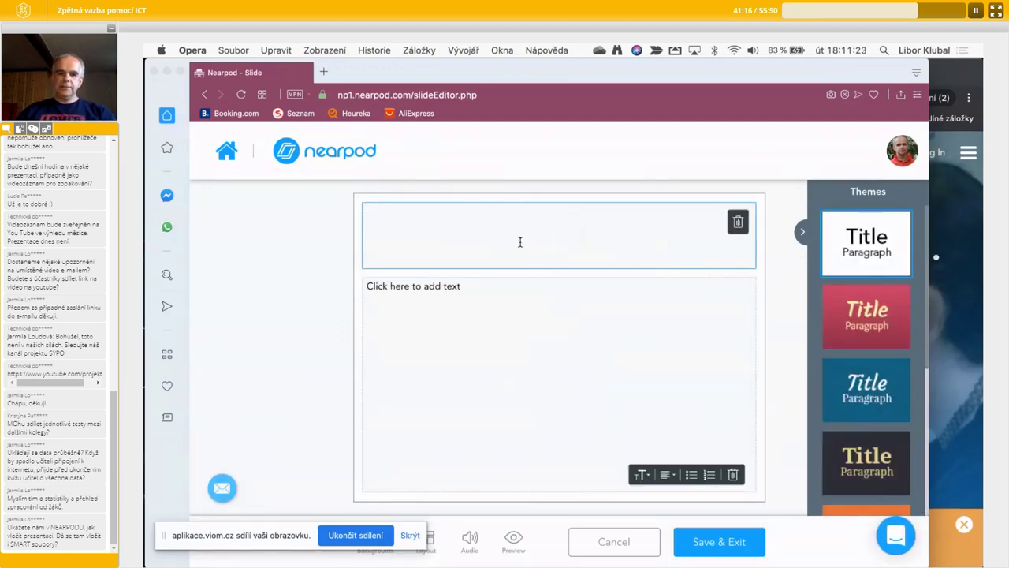
{"action": "type", "text": "Úvoid"}
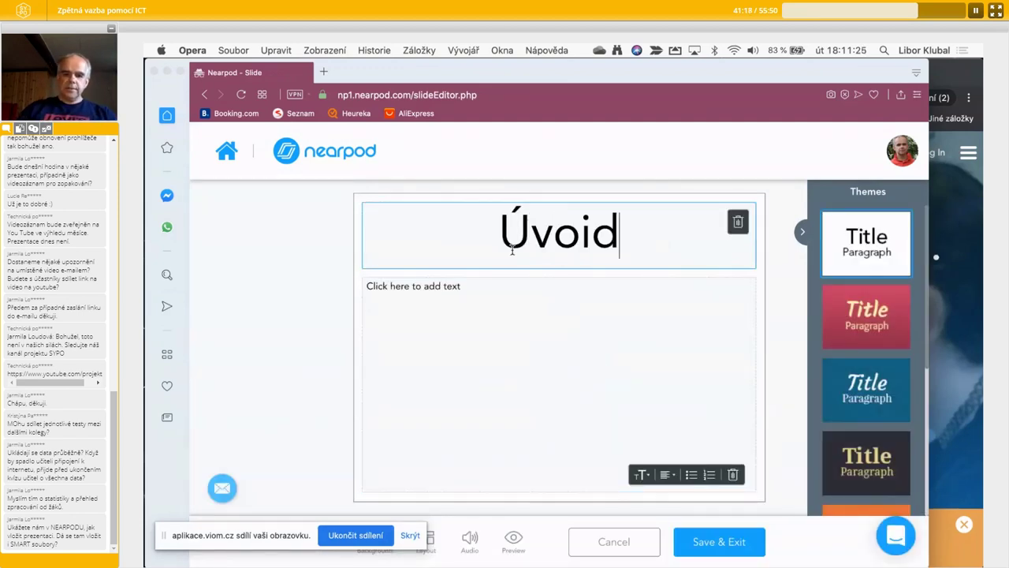
{"action": "left_click", "coordinate": [496, 286]}
{"action": "type", "text": "popis"}
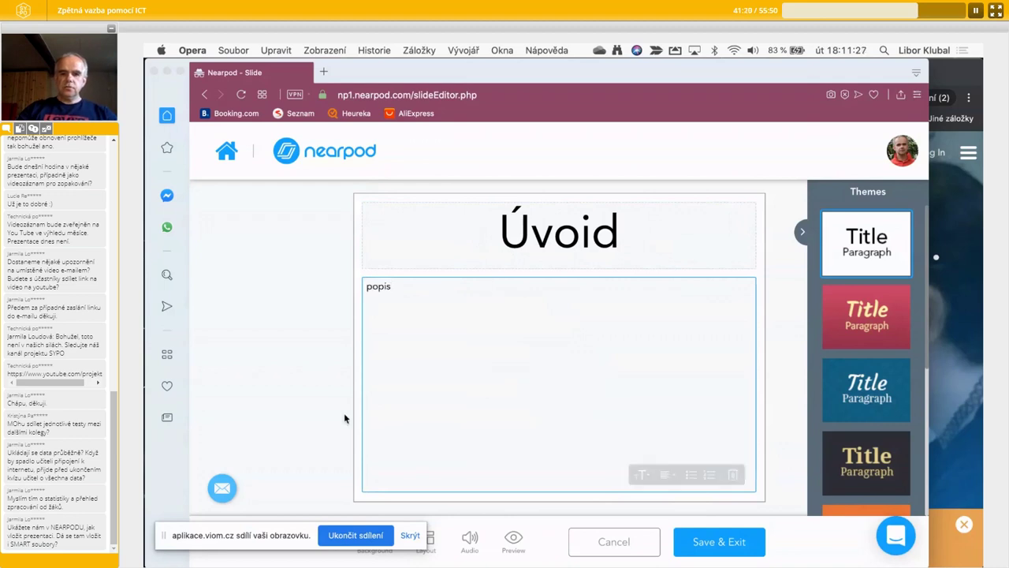
{"action": "left_click", "coordinate": [734, 543]}
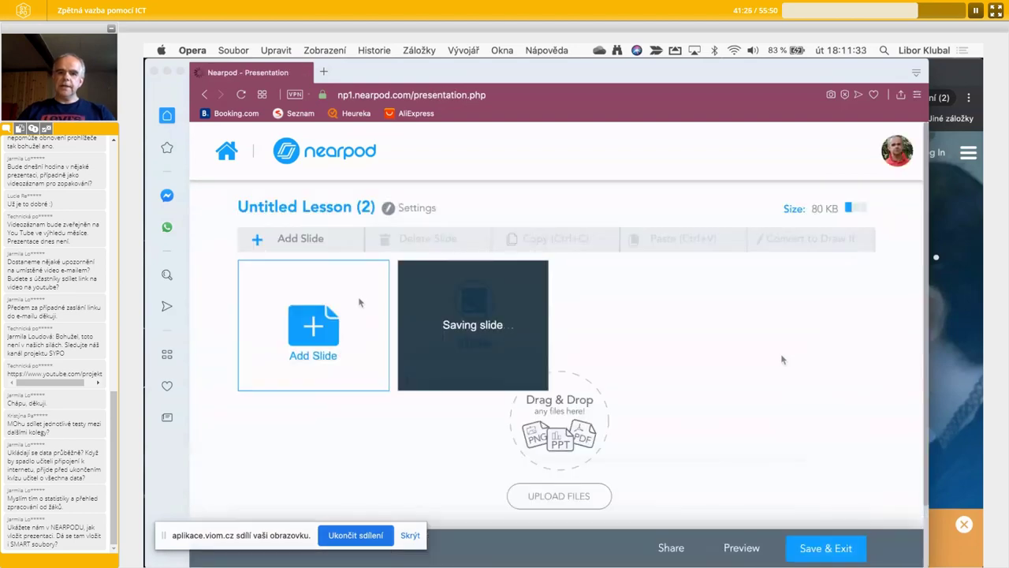
- Browse the activity types and add a Quiz activity, opening its empty Question 1
{"action": "left_click", "coordinate": [316, 340]}
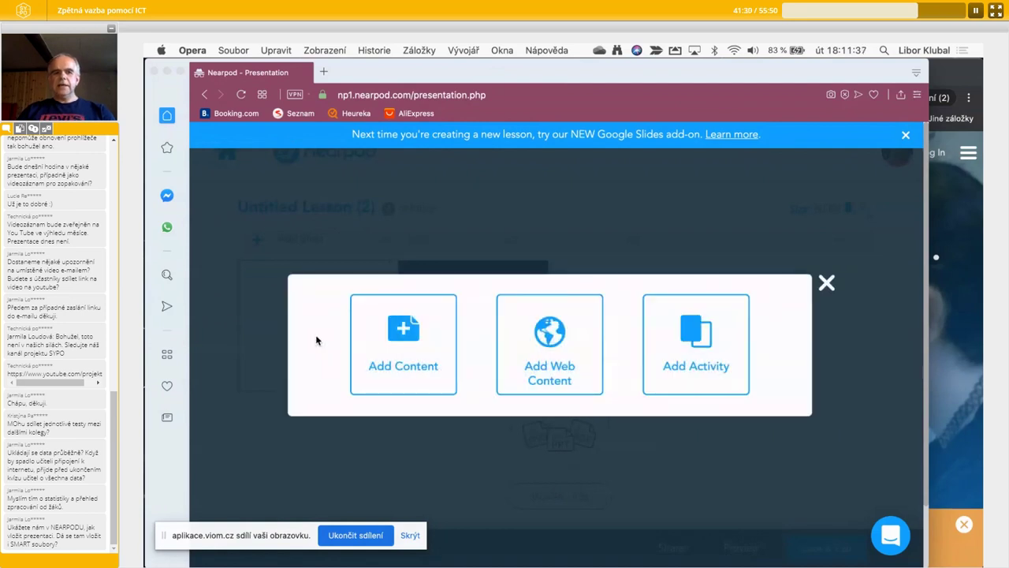
{"action": "left_click", "coordinate": [829, 281]}
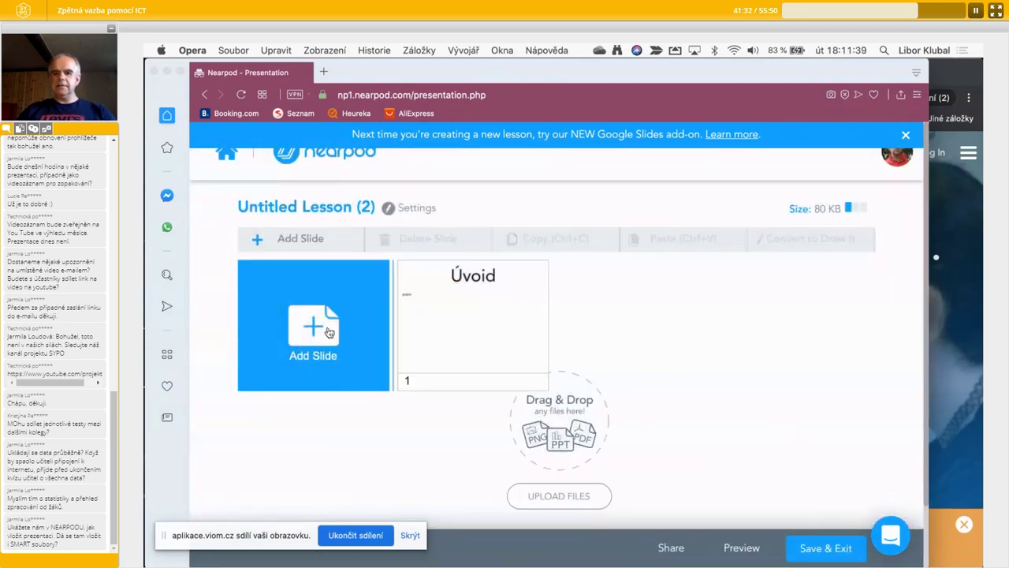
{"action": "left_click", "coordinate": [327, 331]}
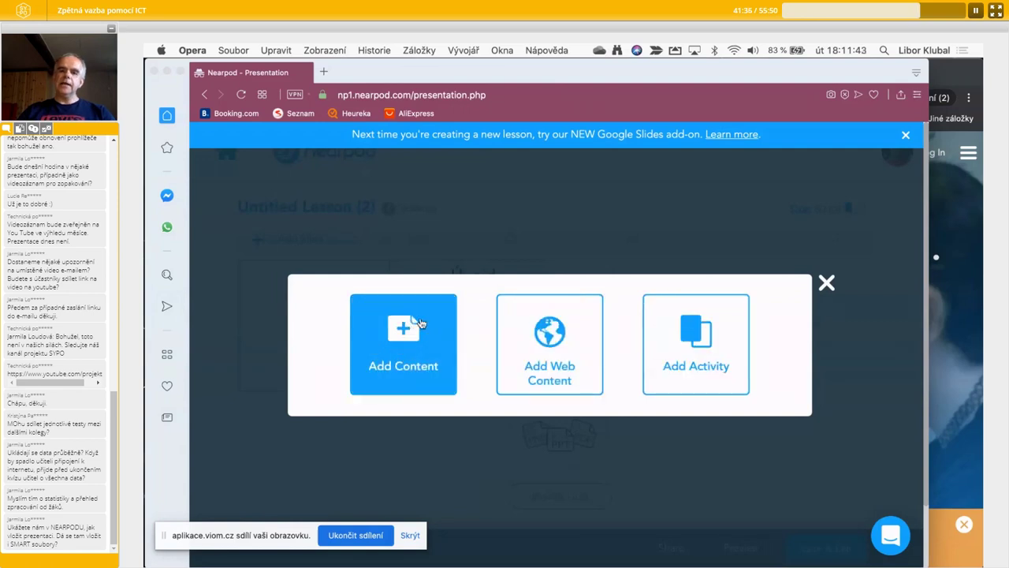
{"action": "left_click", "coordinate": [704, 335]}
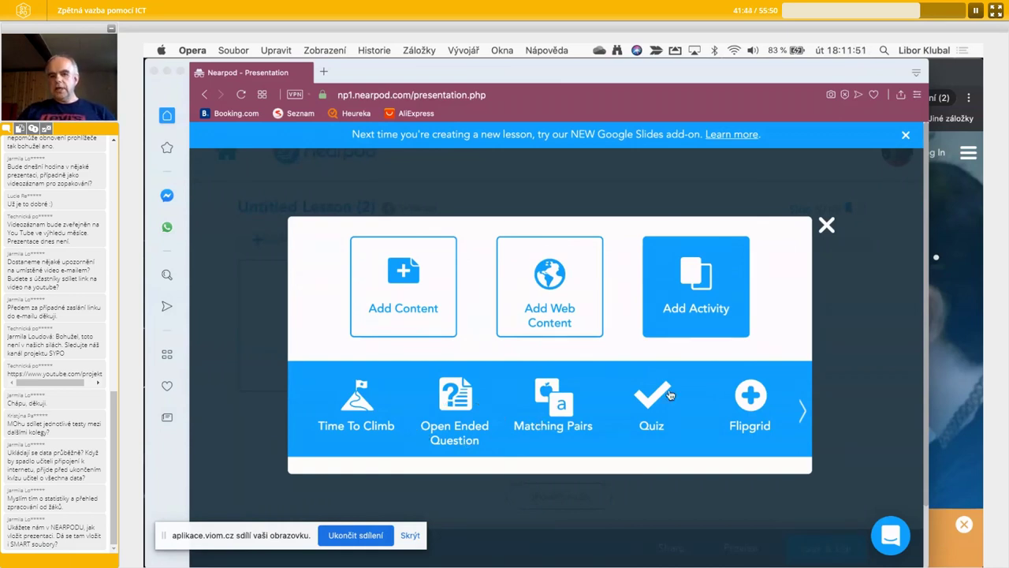
{"action": "left_click", "coordinate": [803, 409]}
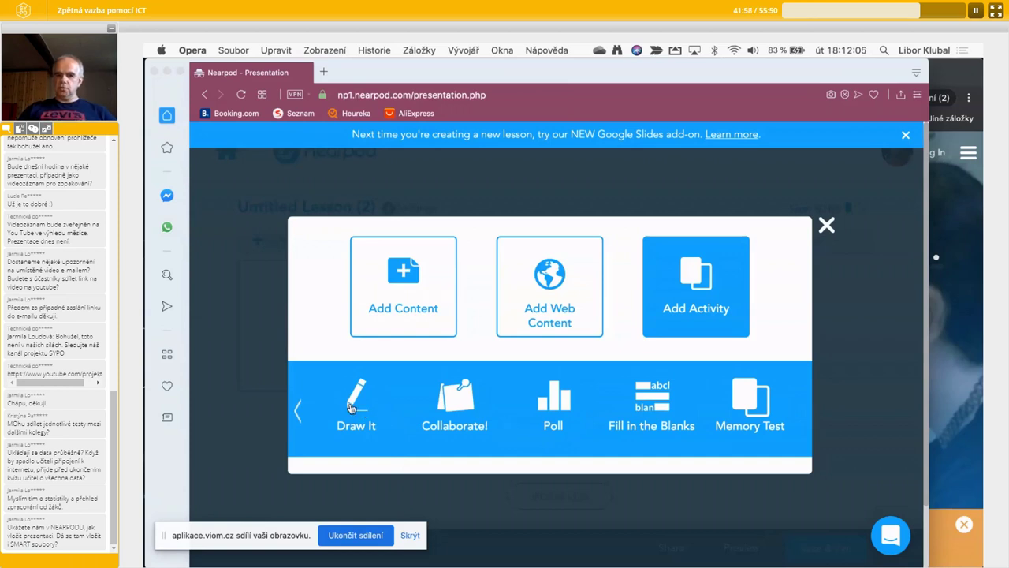
{"action": "left_click", "coordinate": [296, 409]}
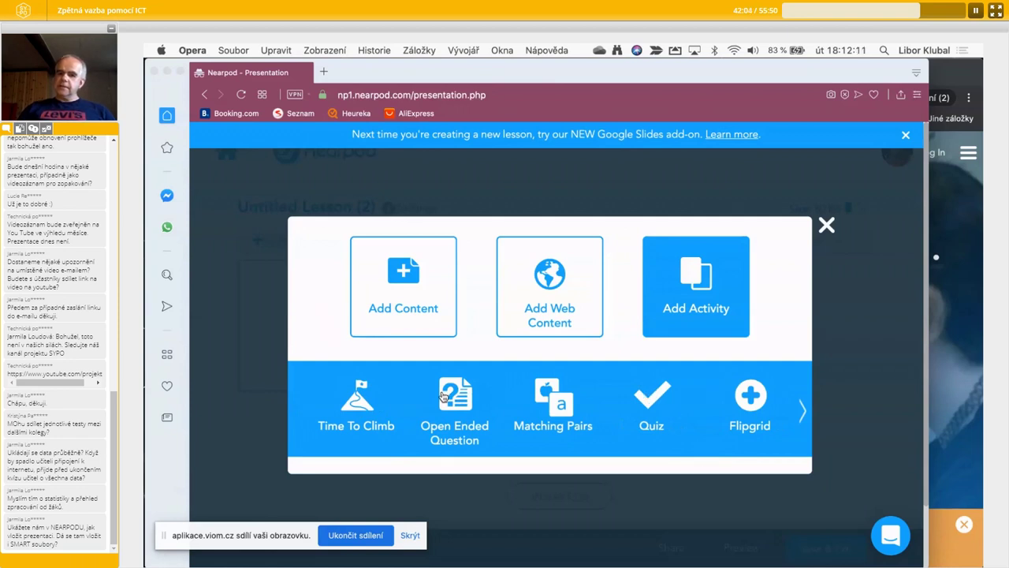
{"action": "left_click", "coordinate": [801, 407]}
{"action": "left_click", "coordinate": [800, 407]}
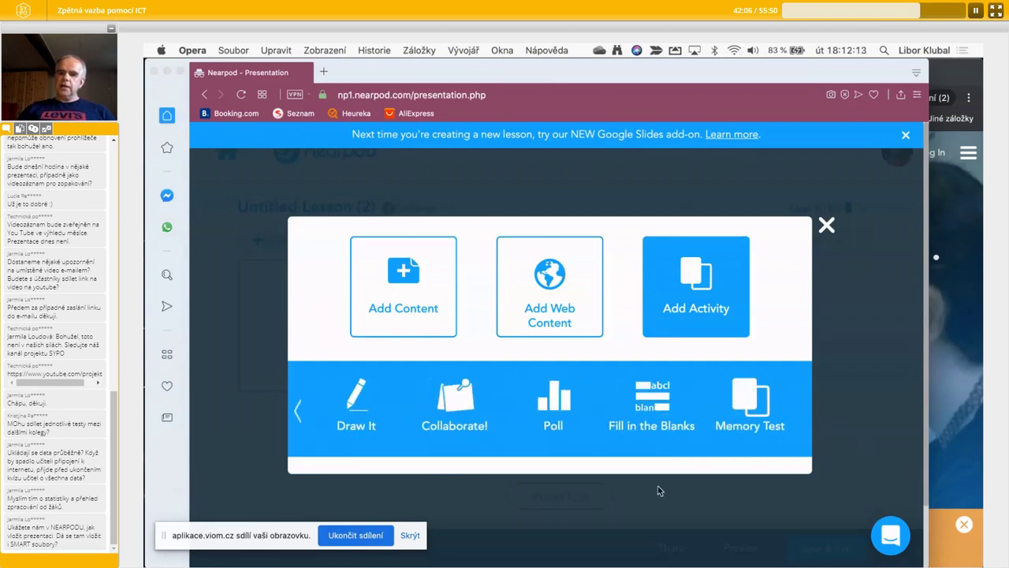
{"action": "left_click", "coordinate": [298, 410]}
{"action": "left_click", "coordinate": [297, 410]}
{"action": "left_click", "coordinate": [655, 387]}
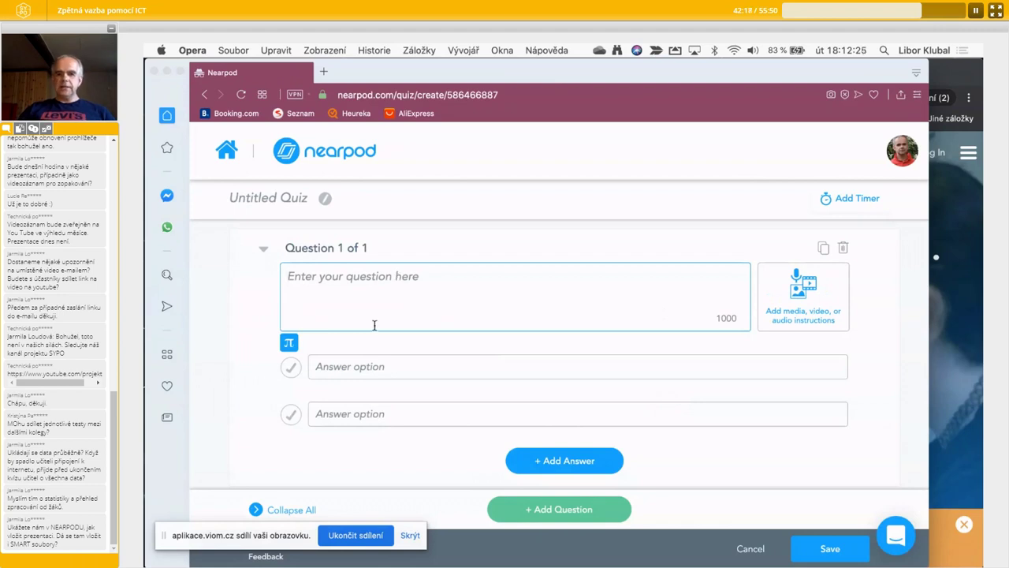
- Mark the quiz's first answer option as correct
{"action": "left_click", "coordinate": [360, 367]}
{"action": "left_click", "coordinate": [319, 414]}
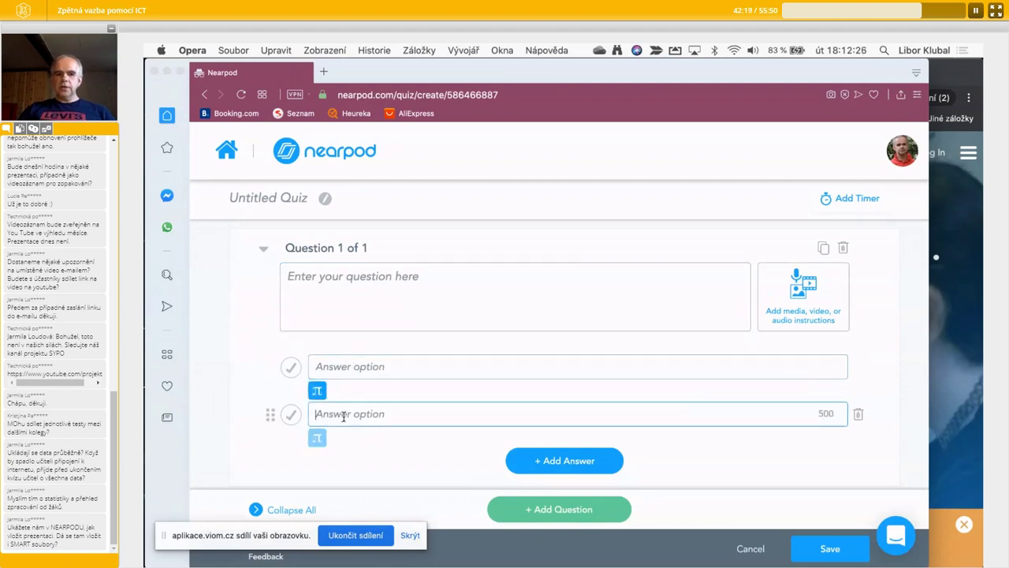
{"action": "left_click", "coordinate": [291, 369]}
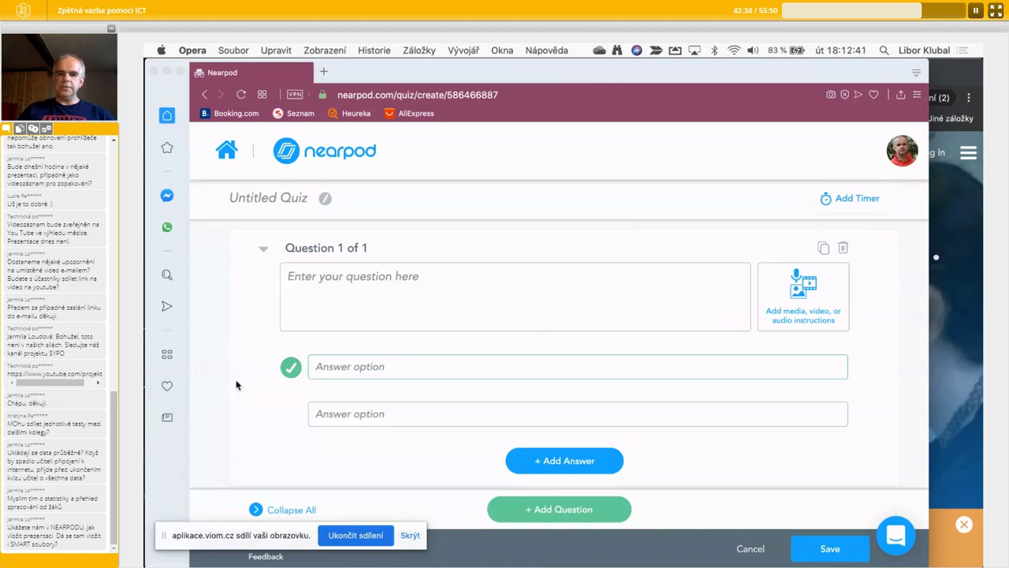
- Go home to My Library and scroll through the lessons to find Untitled Lesson (2)
{"action": "left_click", "coordinate": [232, 157]}
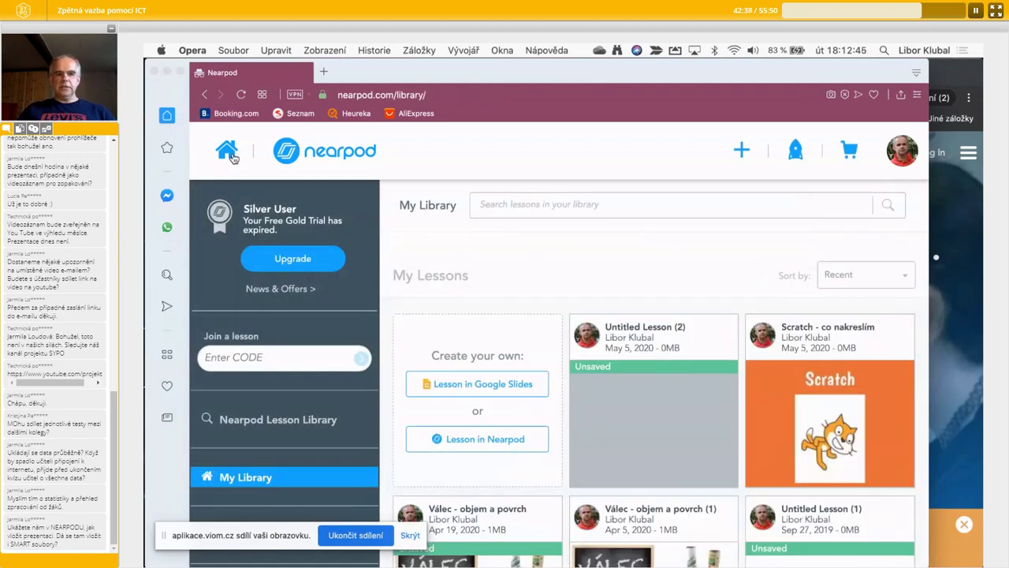
{"action": "mouse_move", "coordinate": [638, 436]}
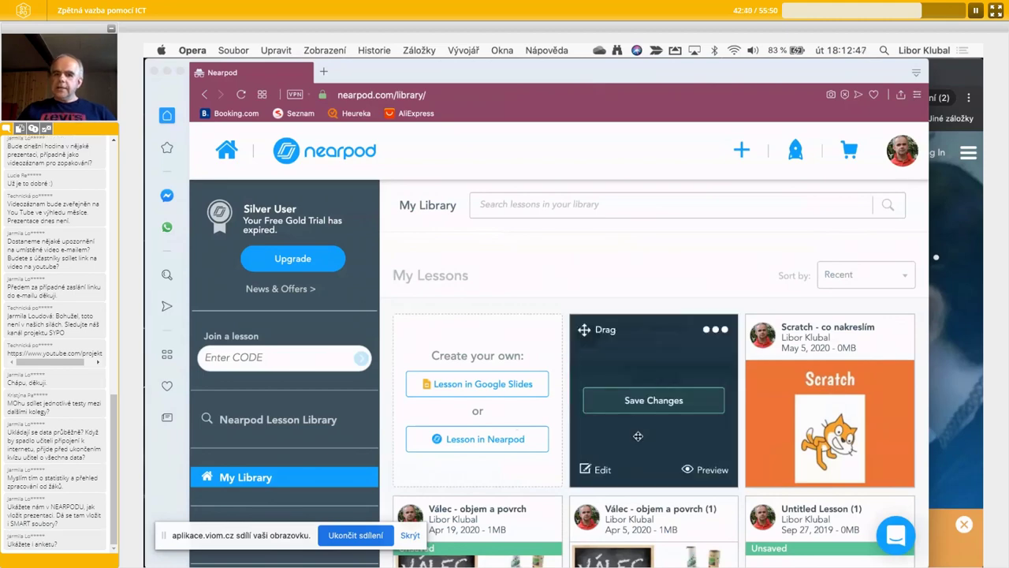
{"action": "scroll", "coordinate": [566, 392], "scroll_direction": "down", "scroll_amount": 1}
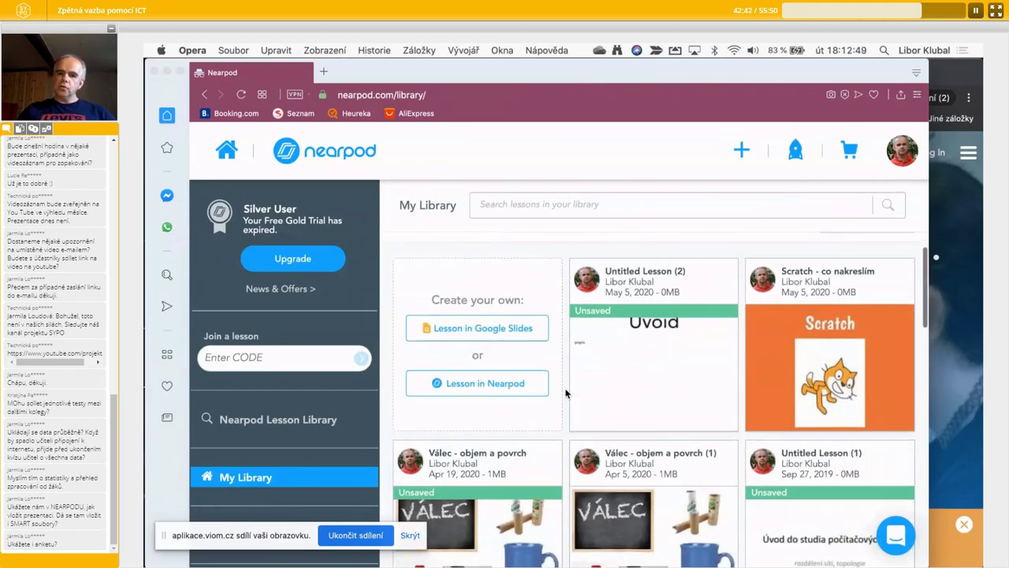
{"action": "scroll", "coordinate": [566, 392], "scroll_direction": "down", "scroll_amount": 2}
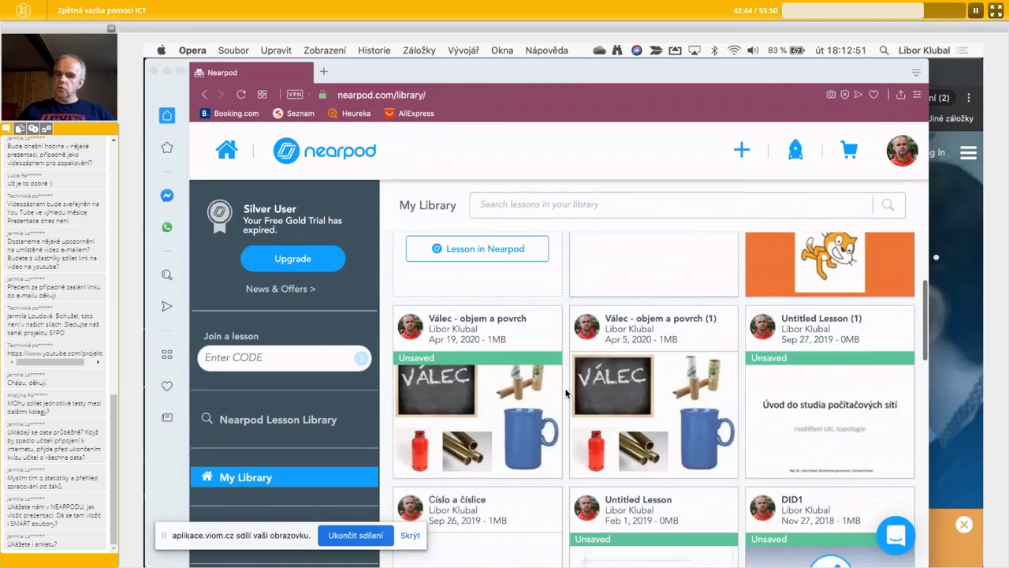
{"action": "scroll", "coordinate": [566, 393], "scroll_direction": "down", "scroll_amount": 1}
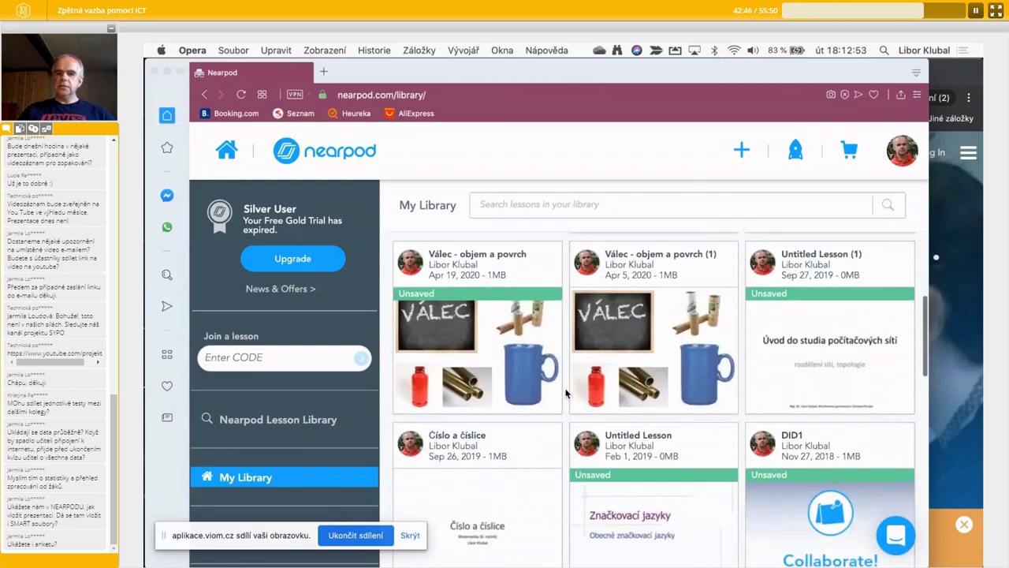
{"action": "scroll", "coordinate": [566, 392], "scroll_direction": "up", "scroll_amount": 3}
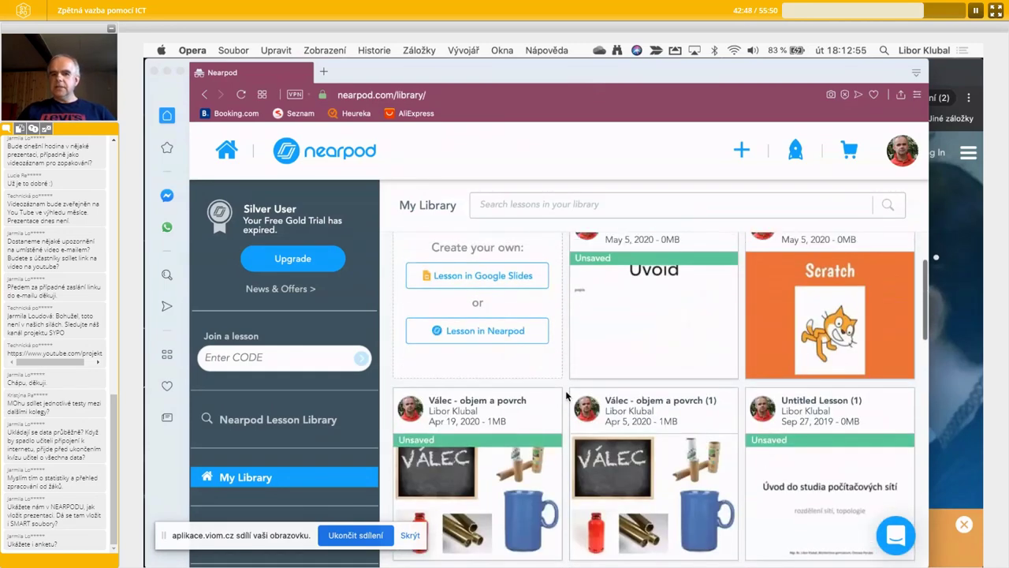
{"action": "scroll", "coordinate": [566, 396], "scroll_direction": "down", "scroll_amount": 5}
{"action": "scroll", "coordinate": [566, 395], "scroll_direction": "down", "scroll_amount": 1}
{"action": "scroll", "coordinate": [566, 396], "scroll_direction": "up", "scroll_amount": 5}
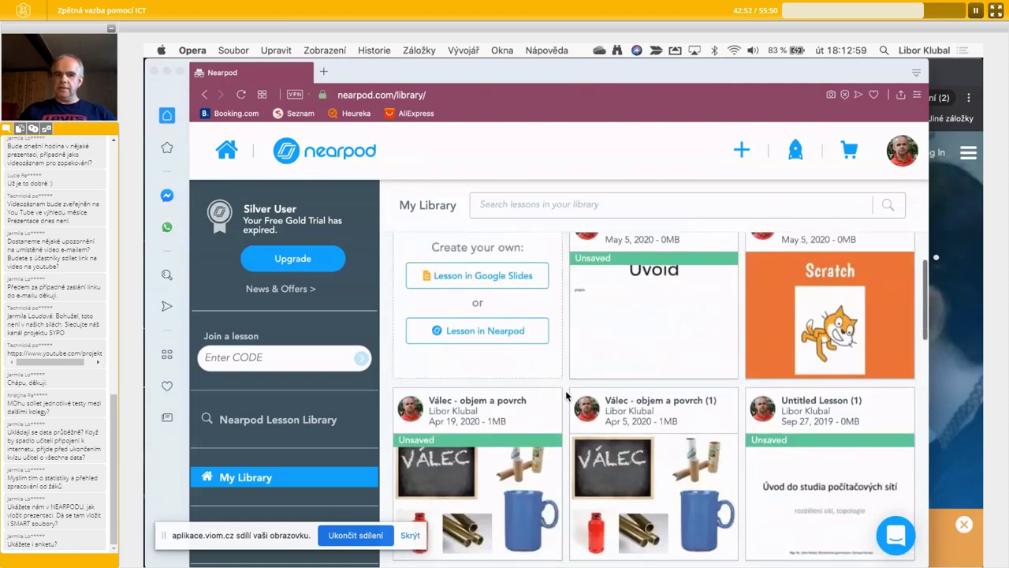
{"action": "scroll", "coordinate": [565, 396], "scroll_direction": "up", "scroll_amount": 2}
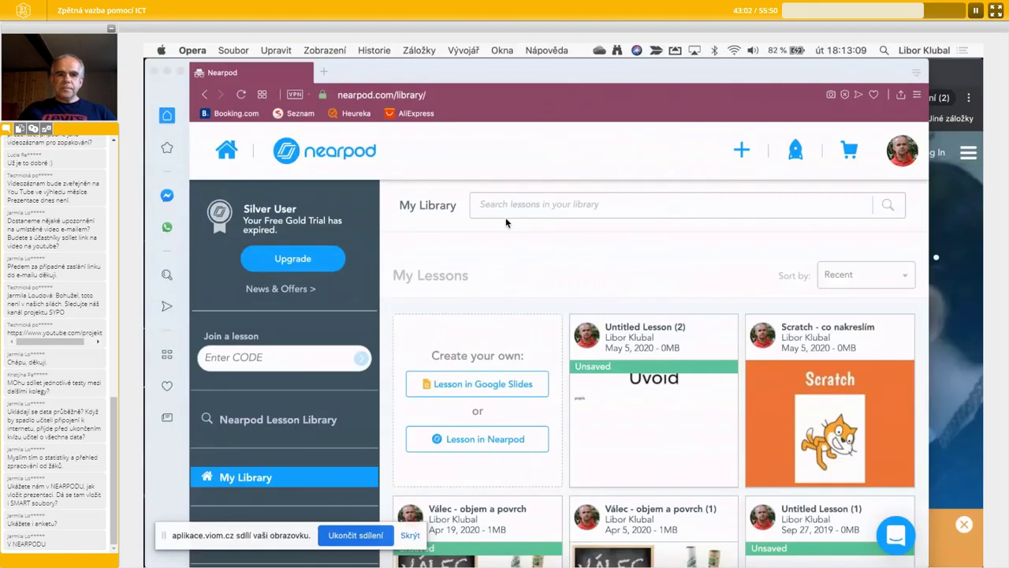
- Open kahoot.com in a new tab and go to its login page
{"action": "left_click", "coordinate": [325, 73]}
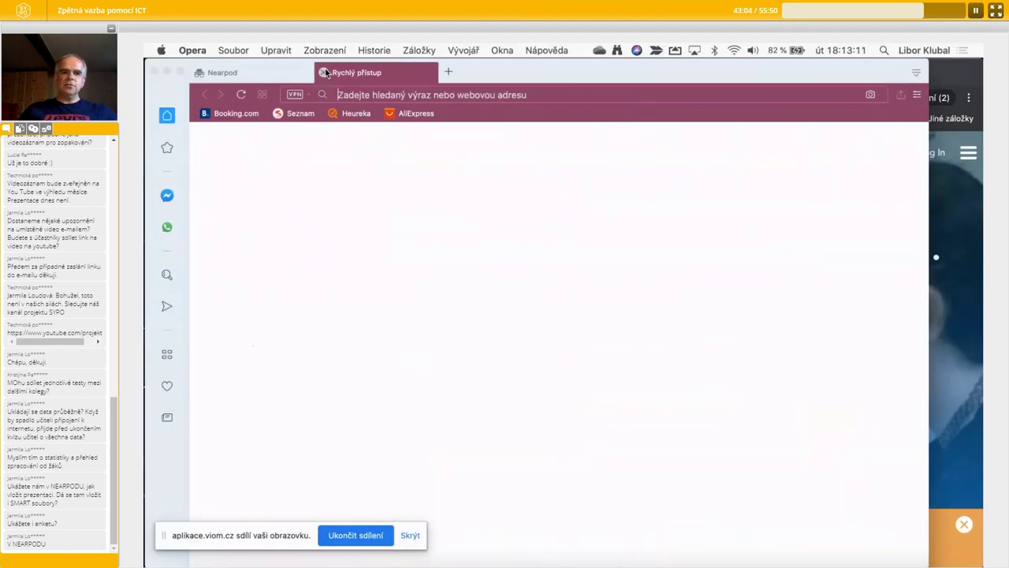
{"action": "type", "text": "kahoot"}
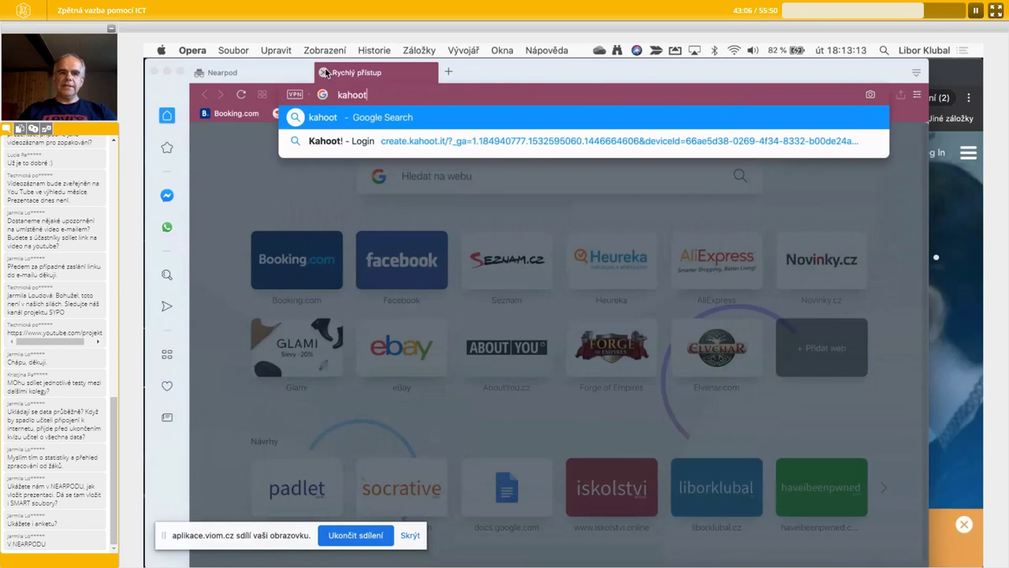
{"action": "type", "text": ".com"}
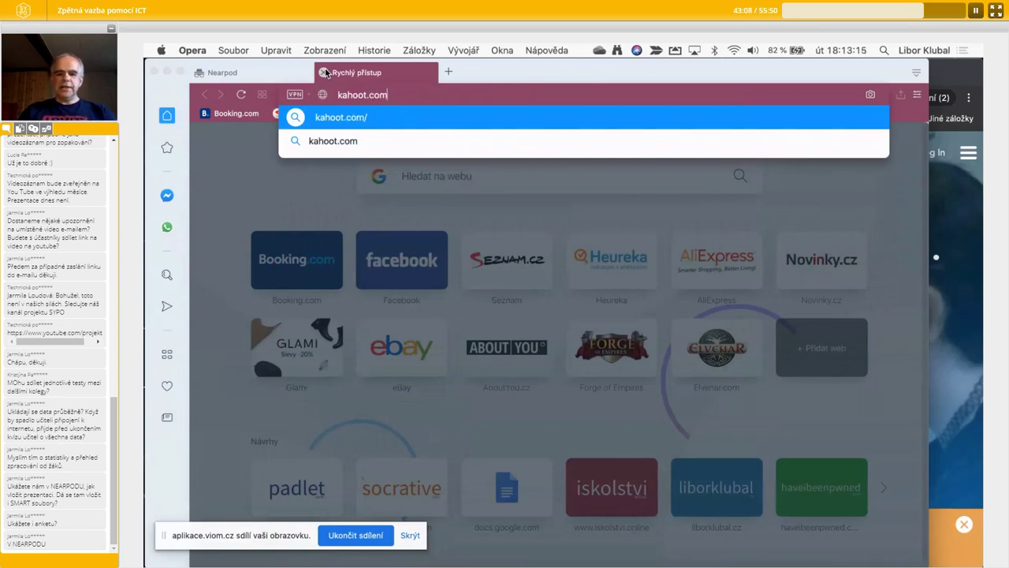
{"action": "key", "text": "Return"}
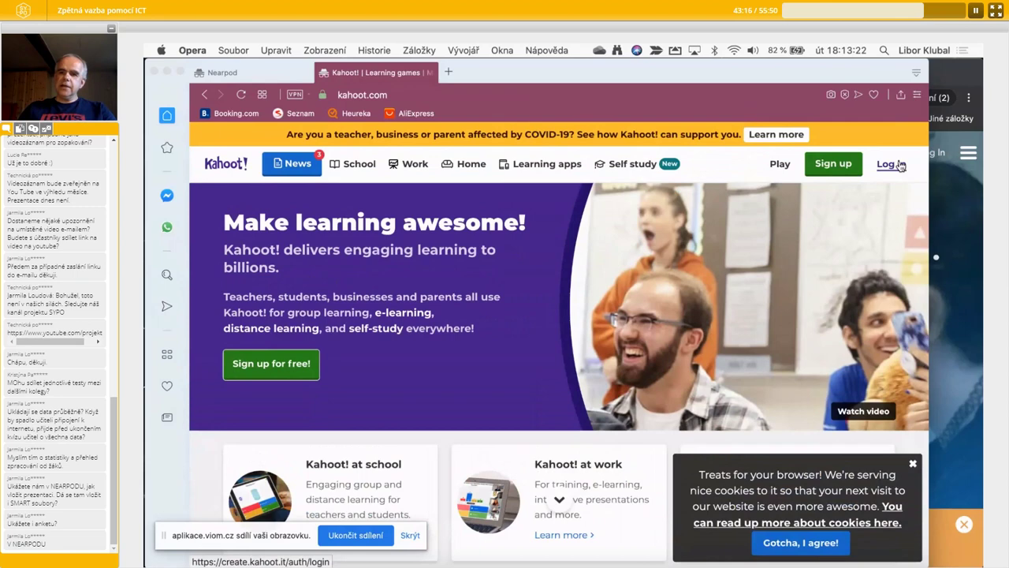
{"action": "left_click", "coordinate": [901, 165]}
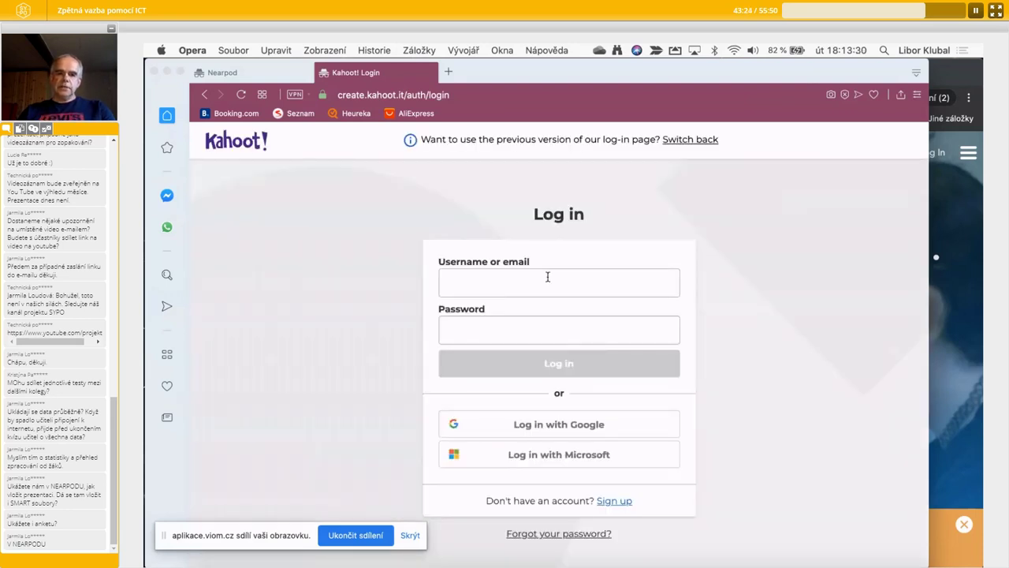
- Enter the teacher account's username and password and log in
{"action": "left_click", "coordinate": [547, 277]}
{"action": "left_click", "coordinate": [765, 323]}
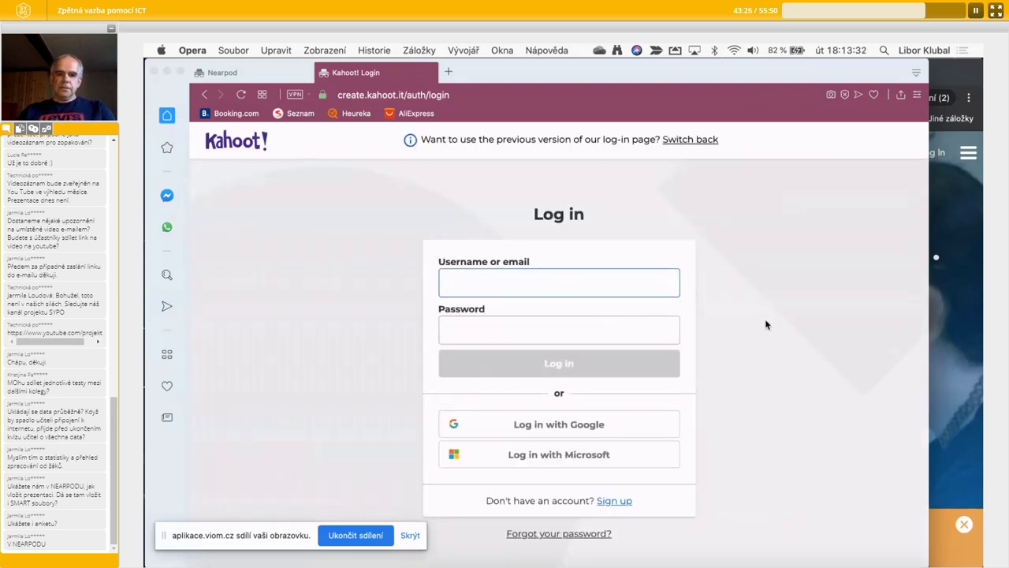
{"action": "left_click", "coordinate": [507, 277]}
{"action": "type", "text": "klubli"}
{"action": "key", "text": "Tab"}
{"action": "type", "text": "••••••"}
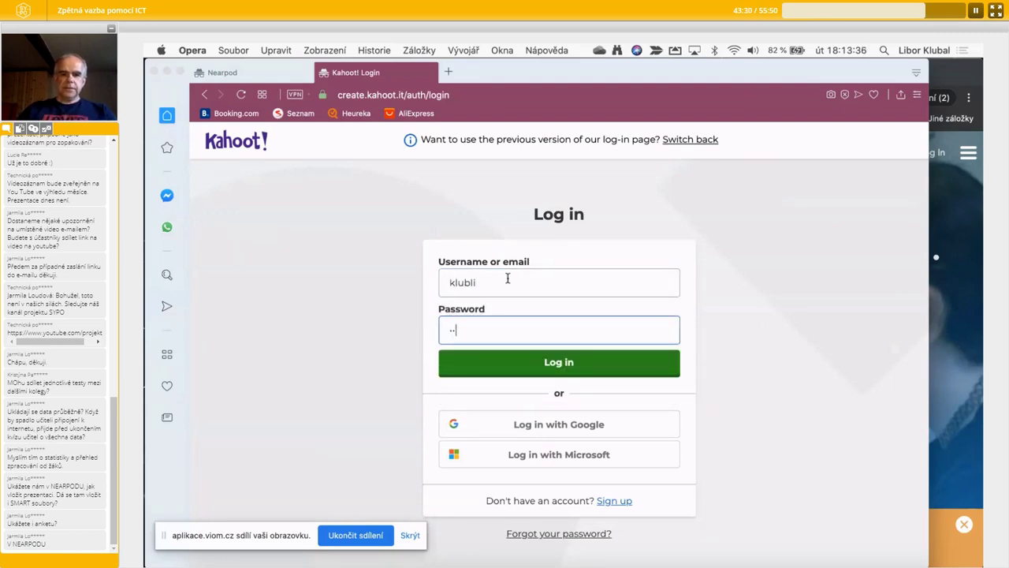
{"action": "left_click", "coordinate": [566, 362]}
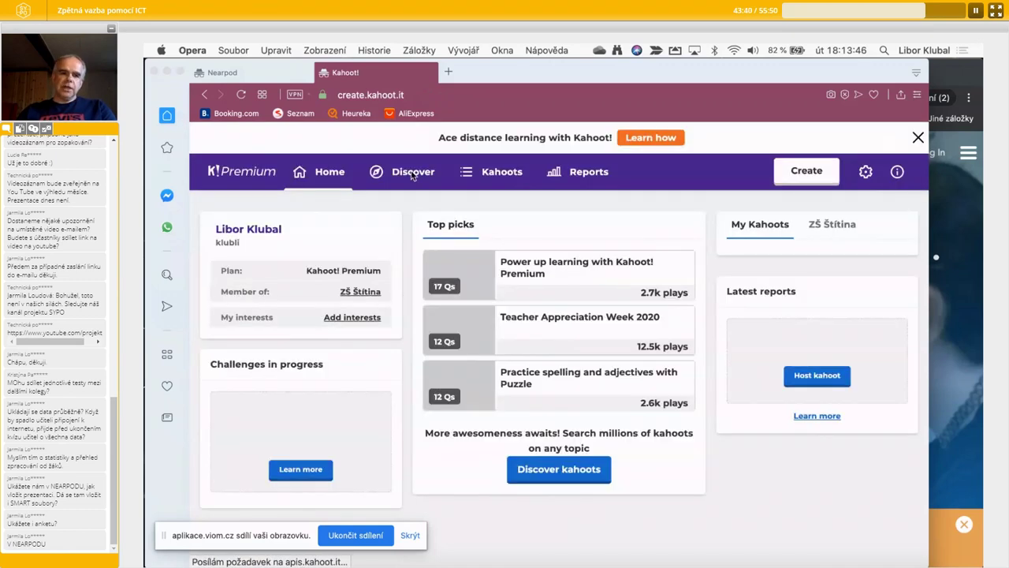
- On Discover, search public kahoots for 'programování'
{"action": "left_click", "coordinate": [418, 181]}
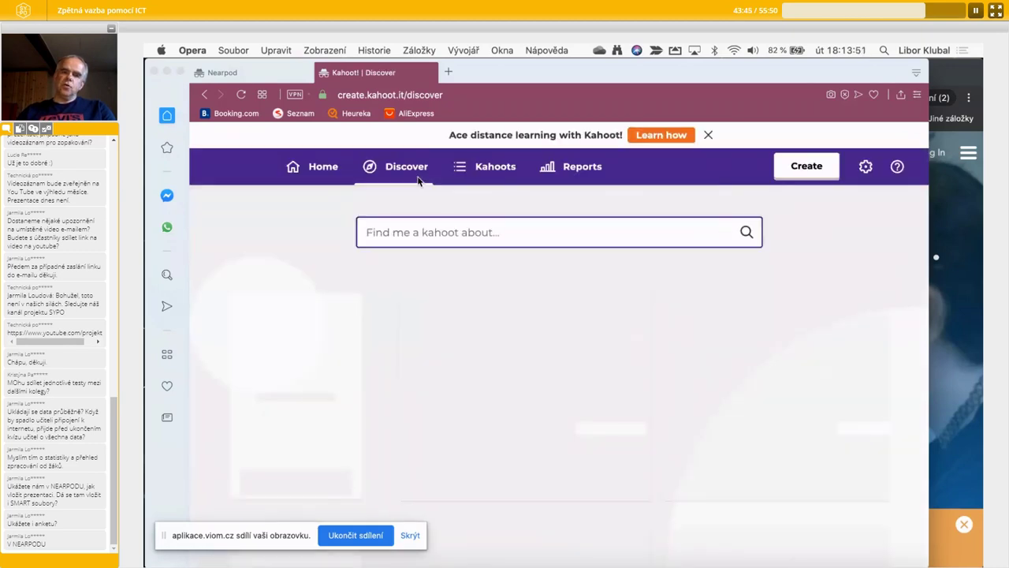
{"action": "left_click", "coordinate": [418, 234]}
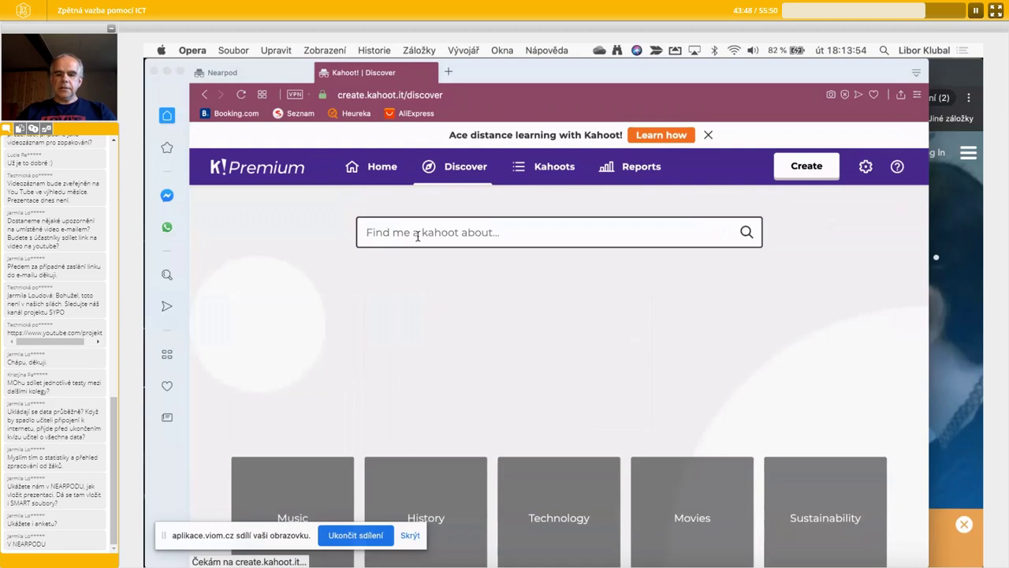
{"action": "type", "text": "progra"}
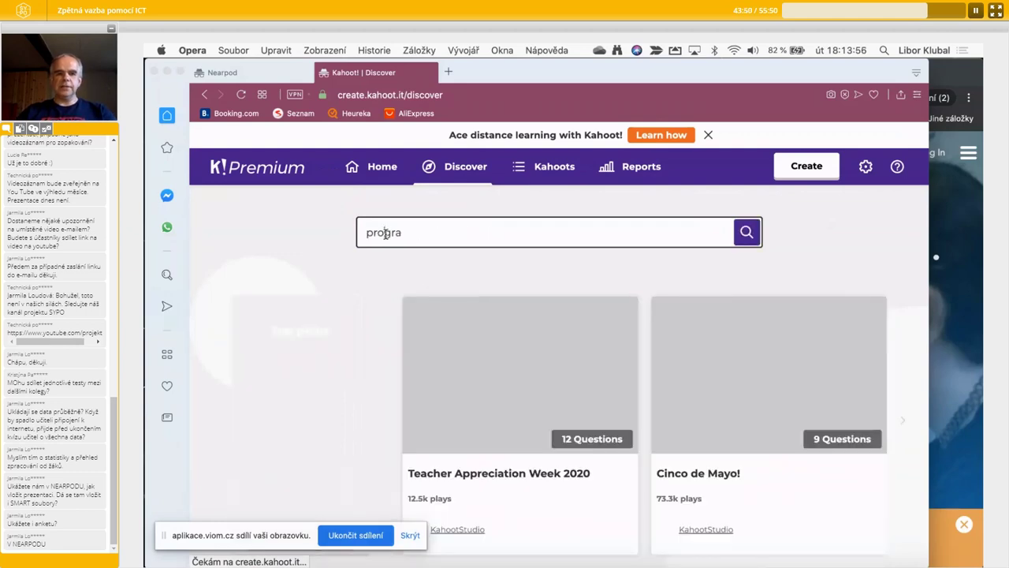
{"action": "type", "text": "mování"}
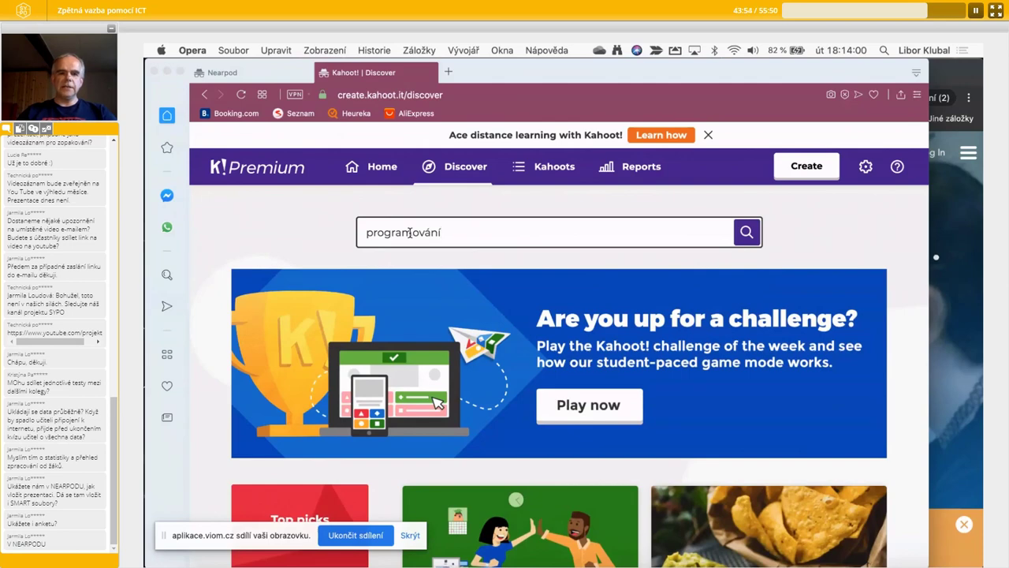
{"action": "left_click", "coordinate": [748, 234]}
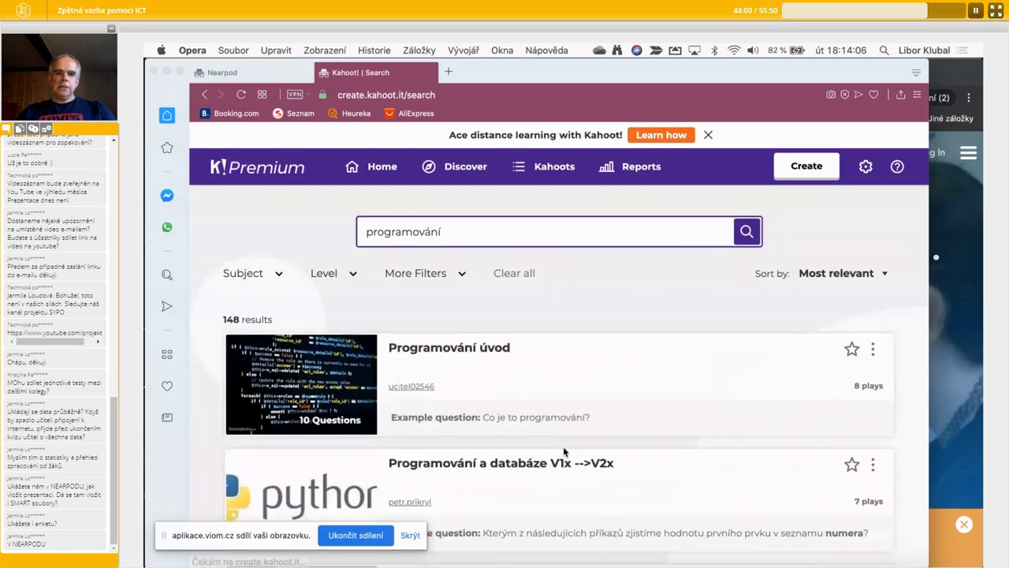
{"action": "scroll", "coordinate": [563, 448], "scroll_direction": "down", "scroll_amount": 3}
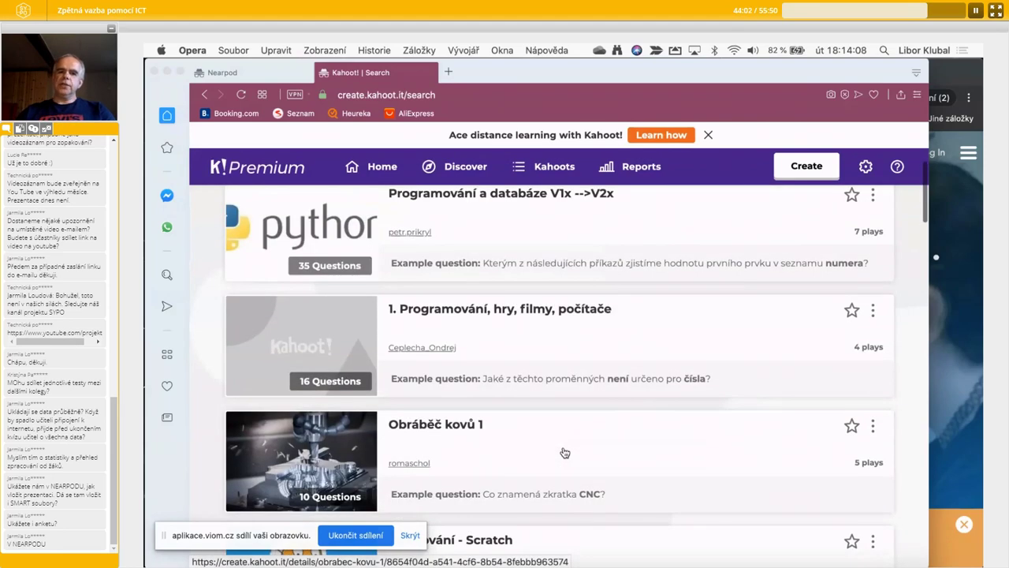
{"action": "scroll", "coordinate": [564, 452], "scroll_direction": "up", "scroll_amount": 1}
- Open the result '1. Programování, hry, filmy, počítače' and review its questions
{"action": "left_click", "coordinate": [583, 347]}
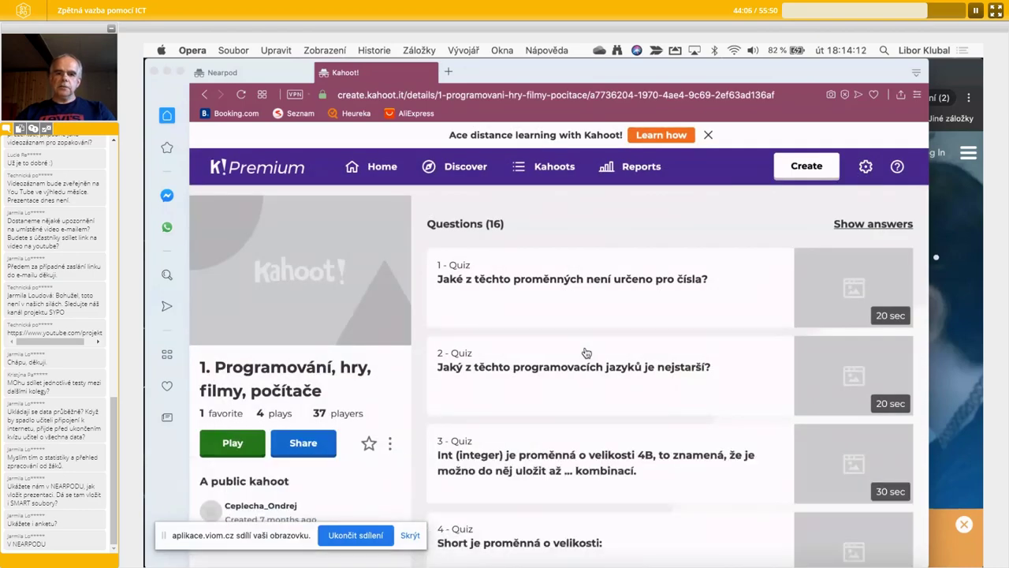
{"action": "scroll", "coordinate": [586, 352], "scroll_direction": "down", "scroll_amount": 6}
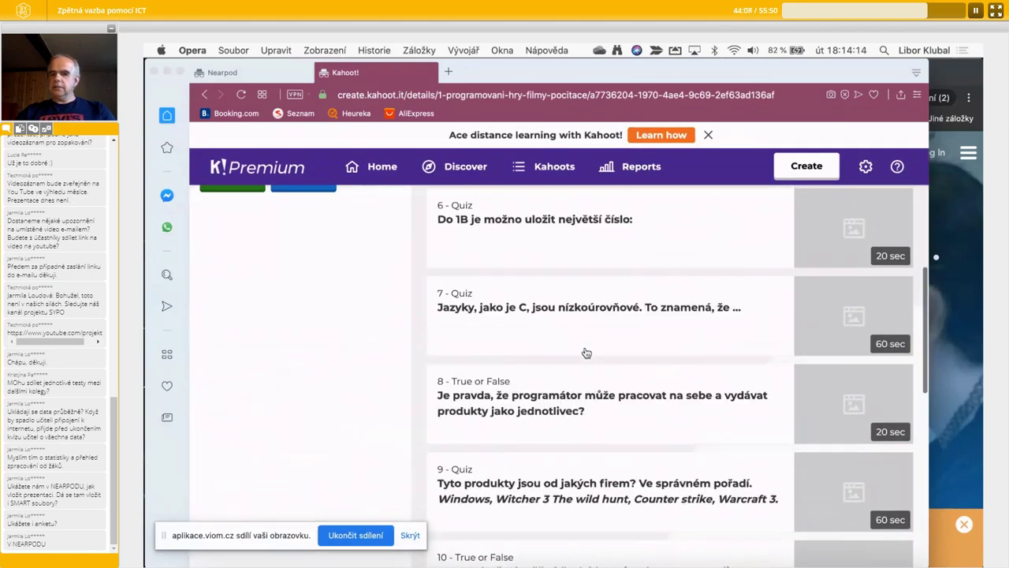
{"action": "scroll", "coordinate": [586, 352], "scroll_direction": "up", "scroll_amount": 6}
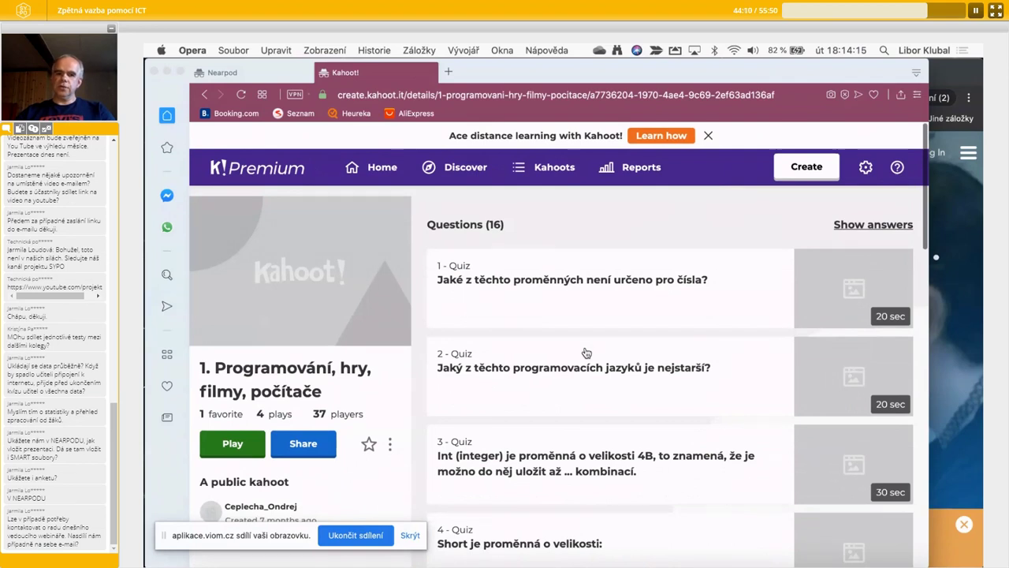
- Start a blank new kahoot and search its question bank for 'algoritmus'
{"action": "left_click", "coordinate": [820, 170]}
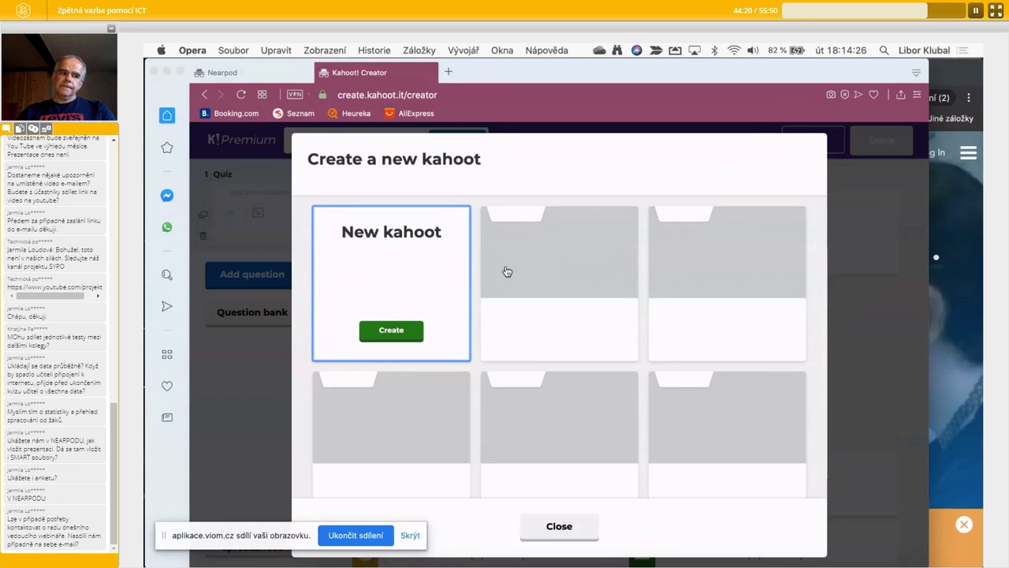
{"action": "left_click", "coordinate": [390, 336]}
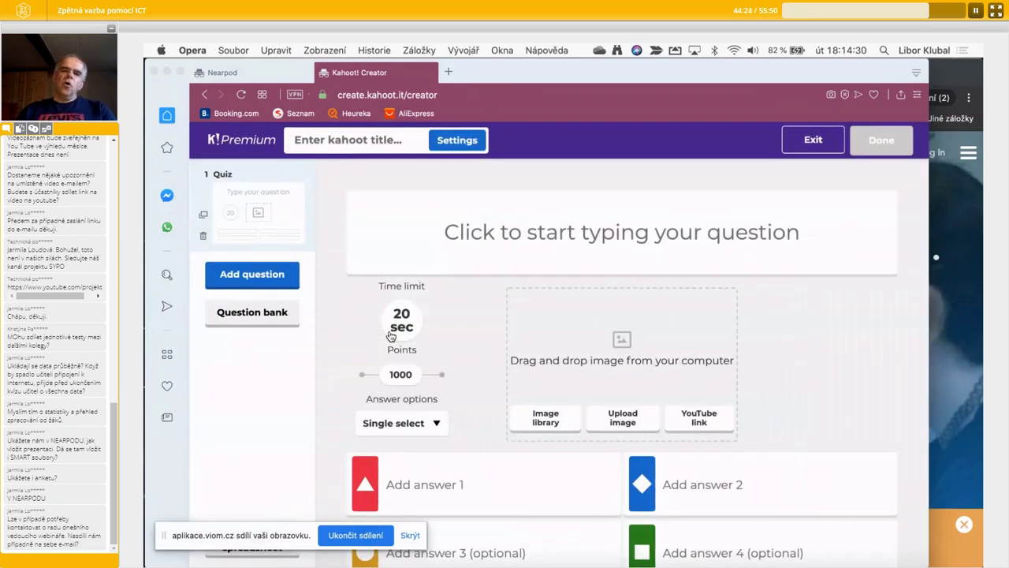
{"action": "left_click", "coordinate": [265, 319]}
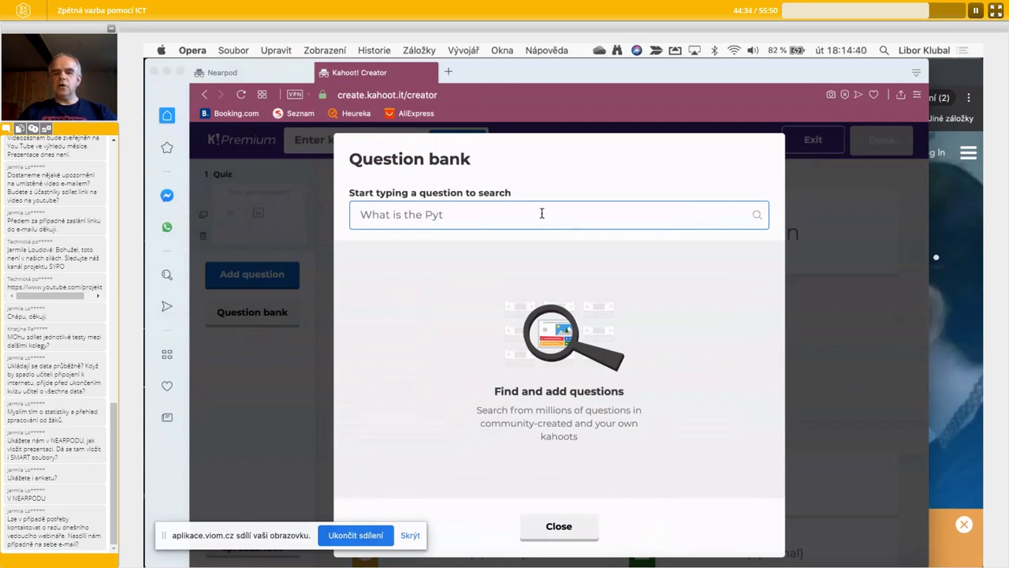
{"action": "type", "text": "alg"}
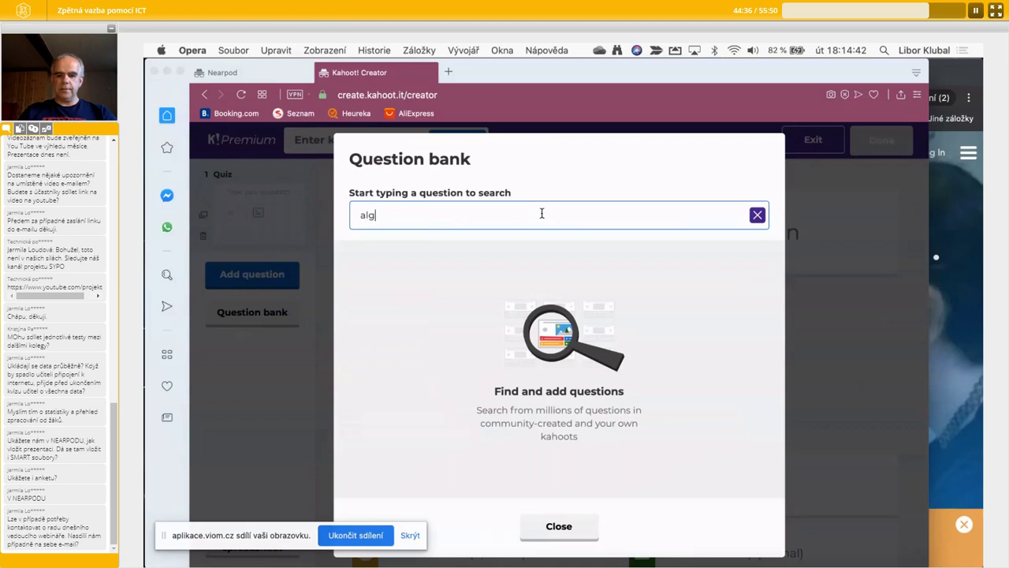
{"action": "type", "text": "oritmus"}
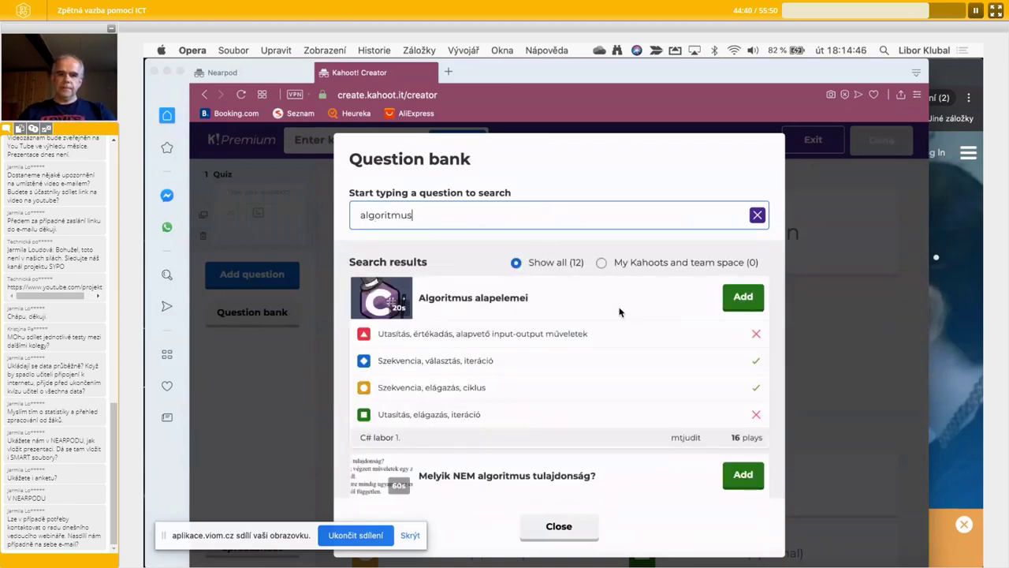
{"action": "scroll", "coordinate": [619, 313], "scroll_direction": "down", "scroll_amount": 3}
{"action": "scroll", "coordinate": [619, 313], "scroll_direction": "down", "scroll_amount": 10}
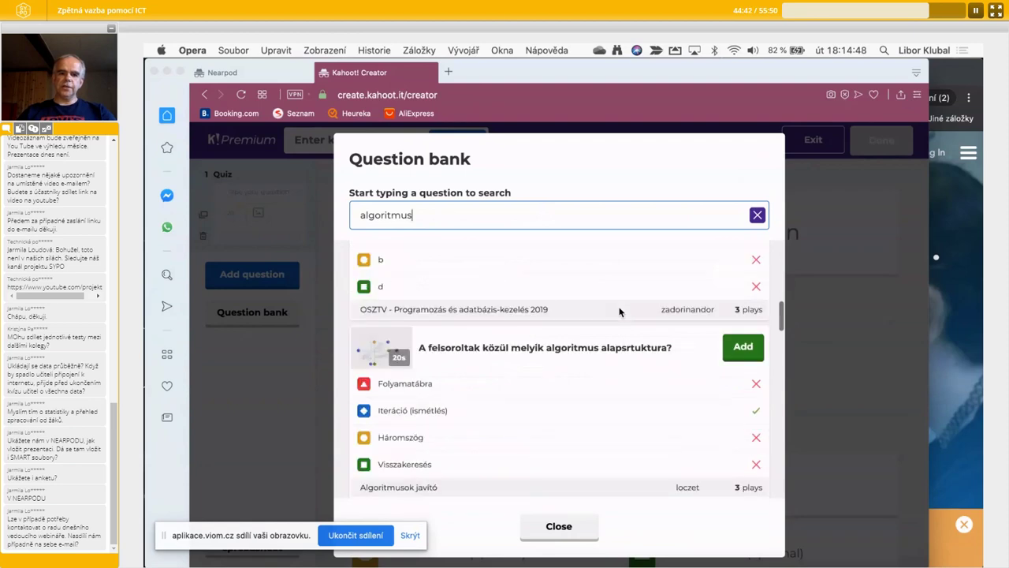
{"action": "scroll", "coordinate": [619, 313], "scroll_direction": "down", "scroll_amount": 10}
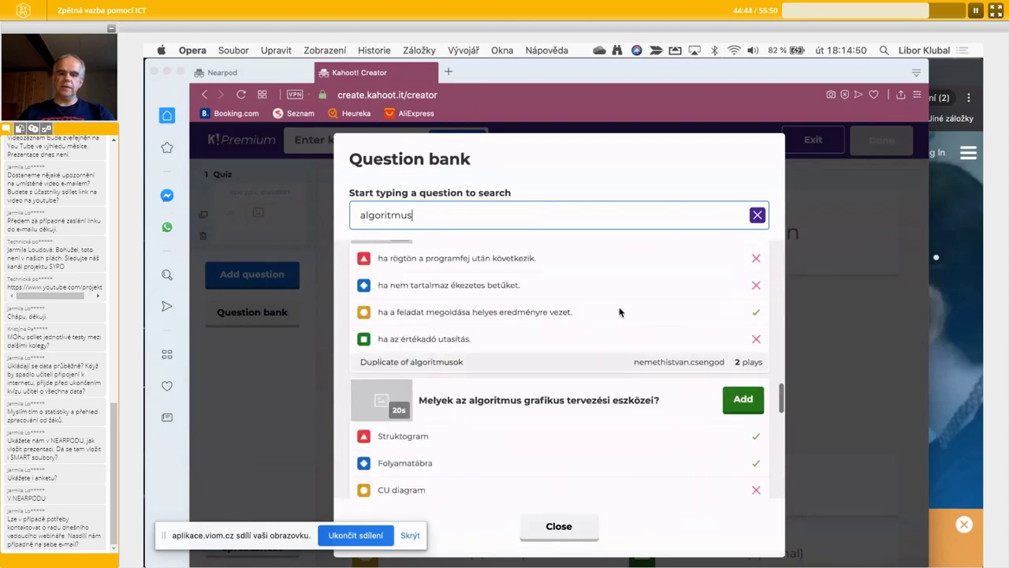
{"action": "scroll", "coordinate": [619, 313], "scroll_direction": "down", "scroll_amount": 8}
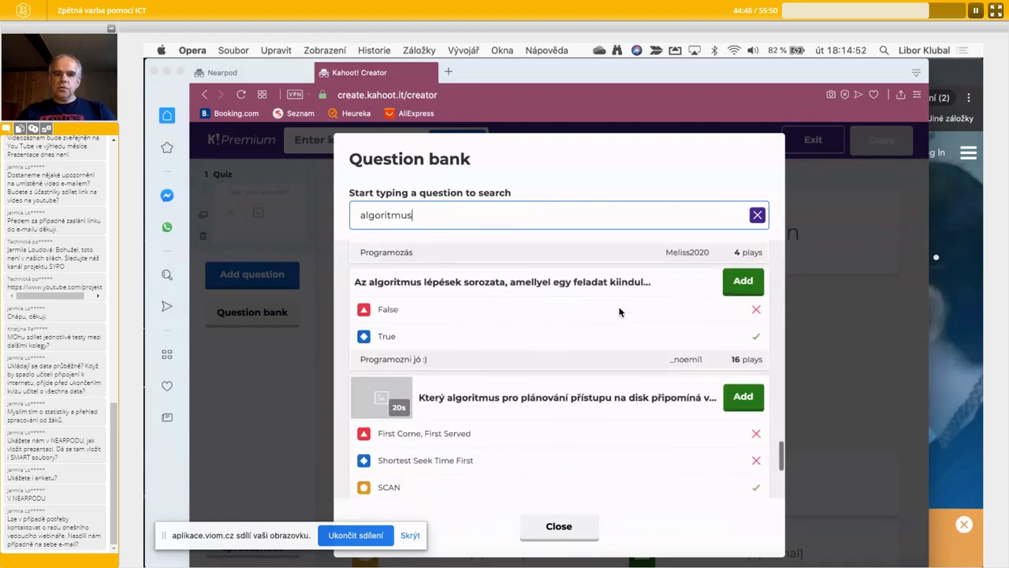
{"action": "scroll", "coordinate": [620, 308], "scroll_direction": "up", "scroll_amount": 20}
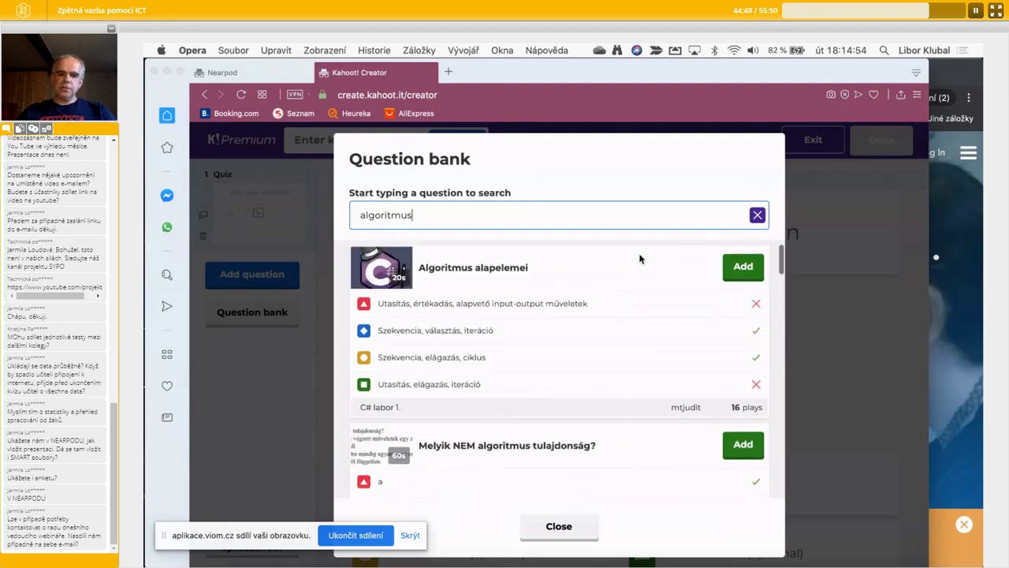
{"action": "scroll", "coordinate": [620, 343], "scroll_direction": "down", "scroll_amount": 5}
{"action": "scroll", "coordinate": [617, 345], "scroll_direction": "up", "scroll_amount": 15}
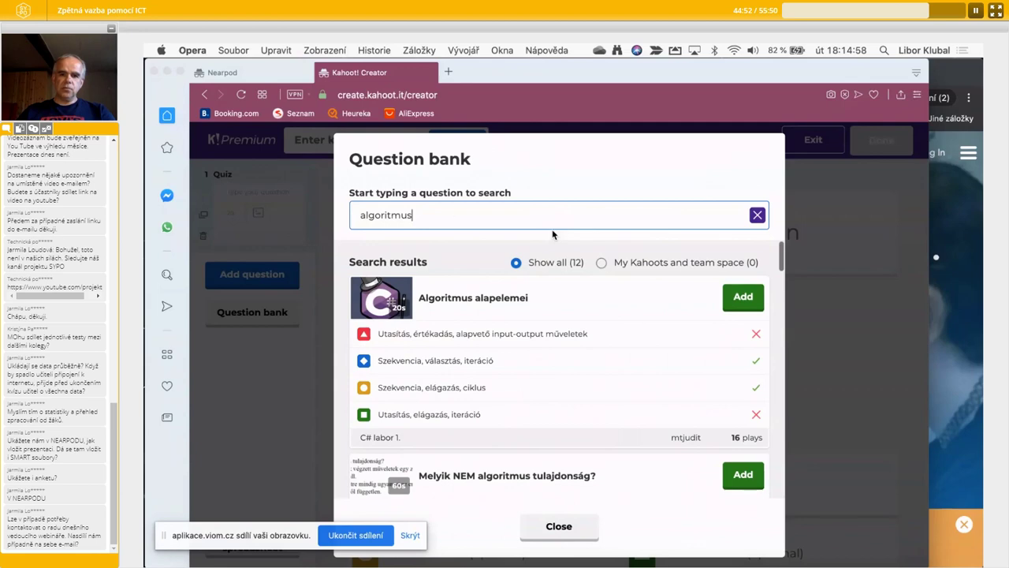
- Search the question bank for 'cyklus' and add 'Co vystihuje cyklus?' to the kahoot
{"action": "double_click", "coordinate": [455, 211]}
{"action": "type", "text": "cyklus"}
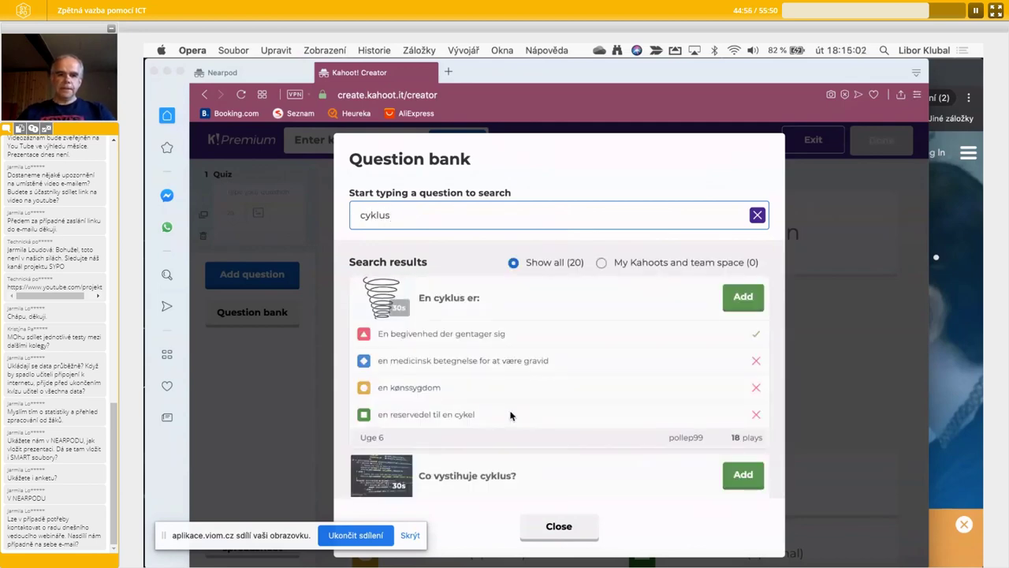
{"action": "scroll", "coordinate": [510, 416], "scroll_direction": "down", "scroll_amount": 3}
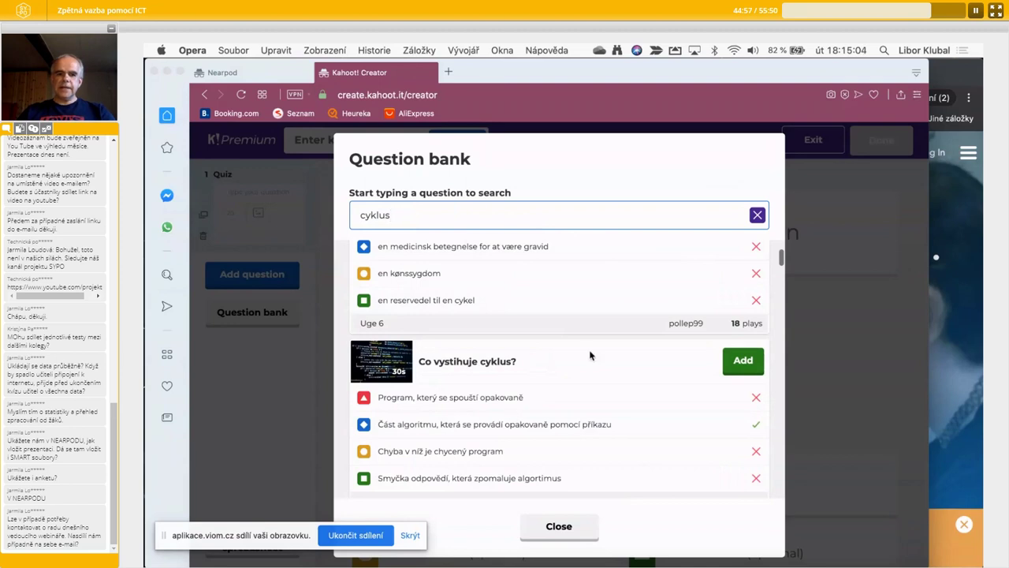
{"action": "left_click", "coordinate": [754, 361]}
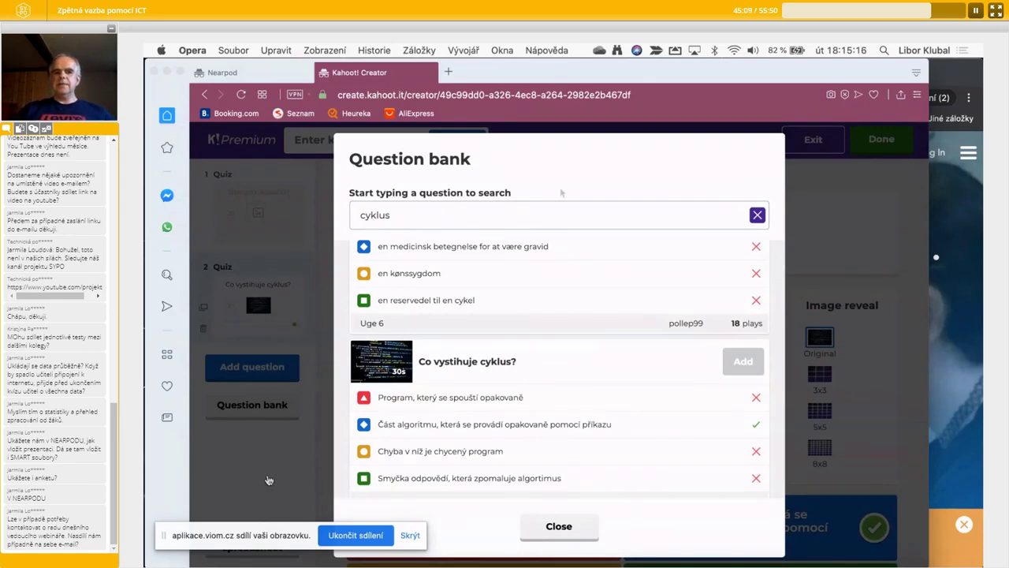
- Close the Question bank dialog and switch back to the Nearpod library tab
{"action": "left_click", "coordinate": [572, 526]}
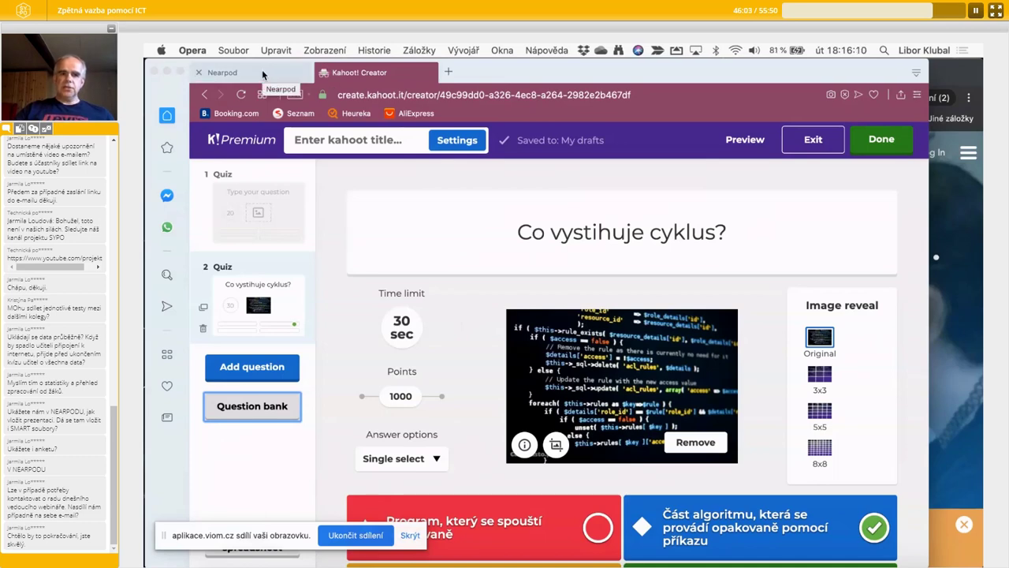
{"action": "left_click", "coordinate": [262, 70]}
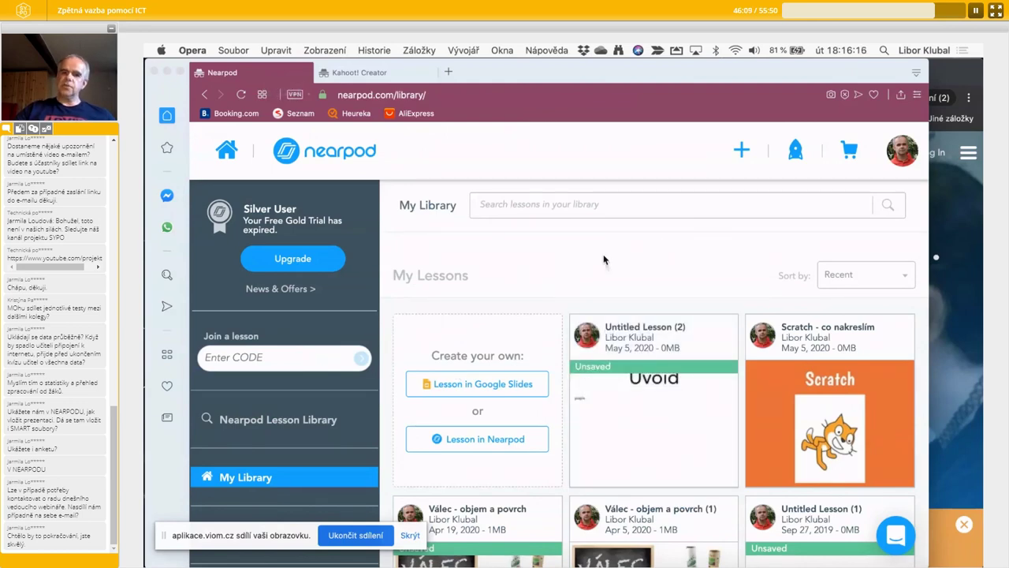
- Bring up Socrative in Opera, then the annotated screenshot 06_Soc.jpg in Preview
{"action": "key", "text": "super+grave"}
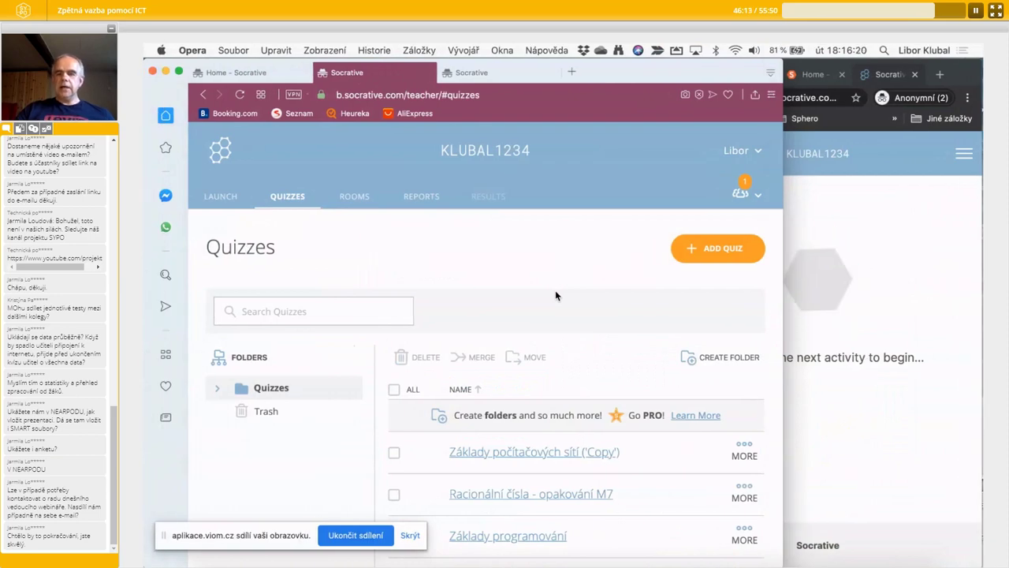
{"action": "key", "text": "super+Tab"}
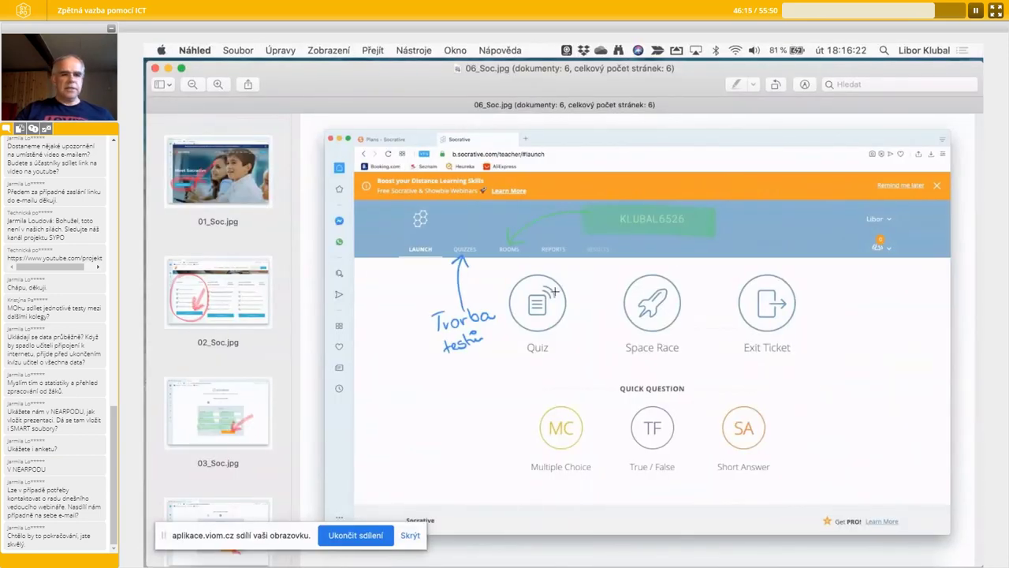